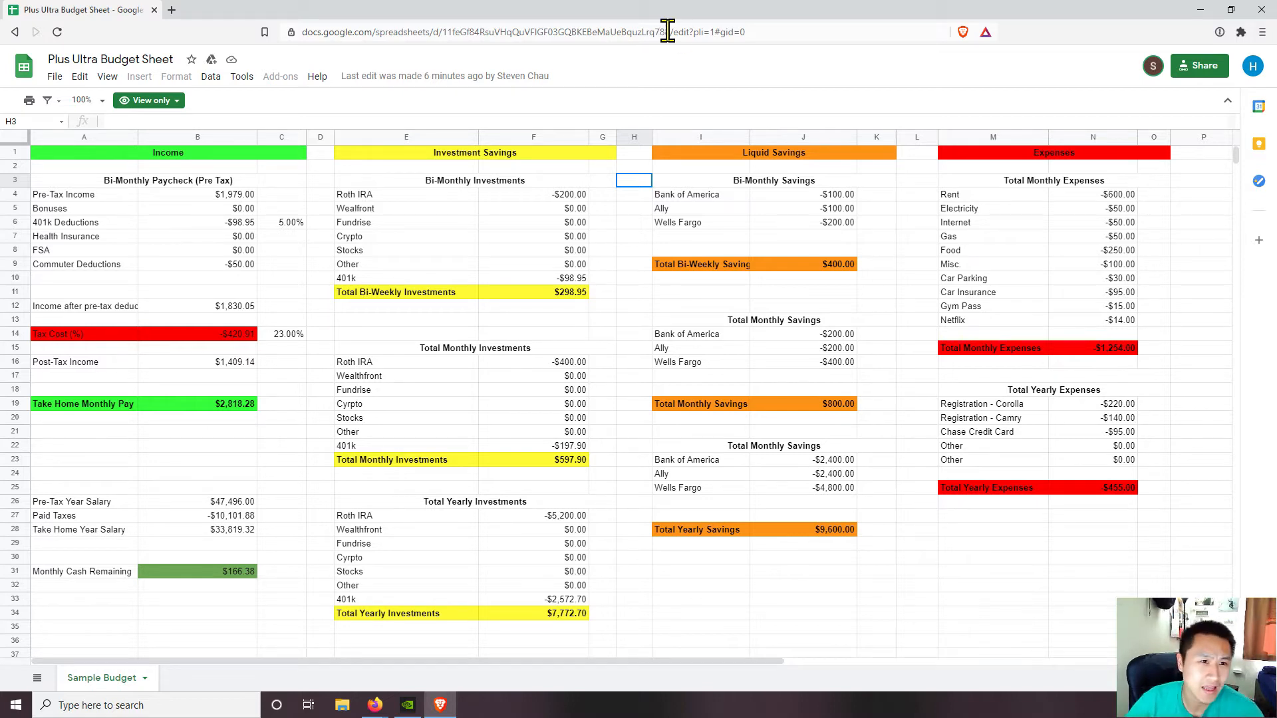
left_click(662, 32)
left_click(1081, 654)
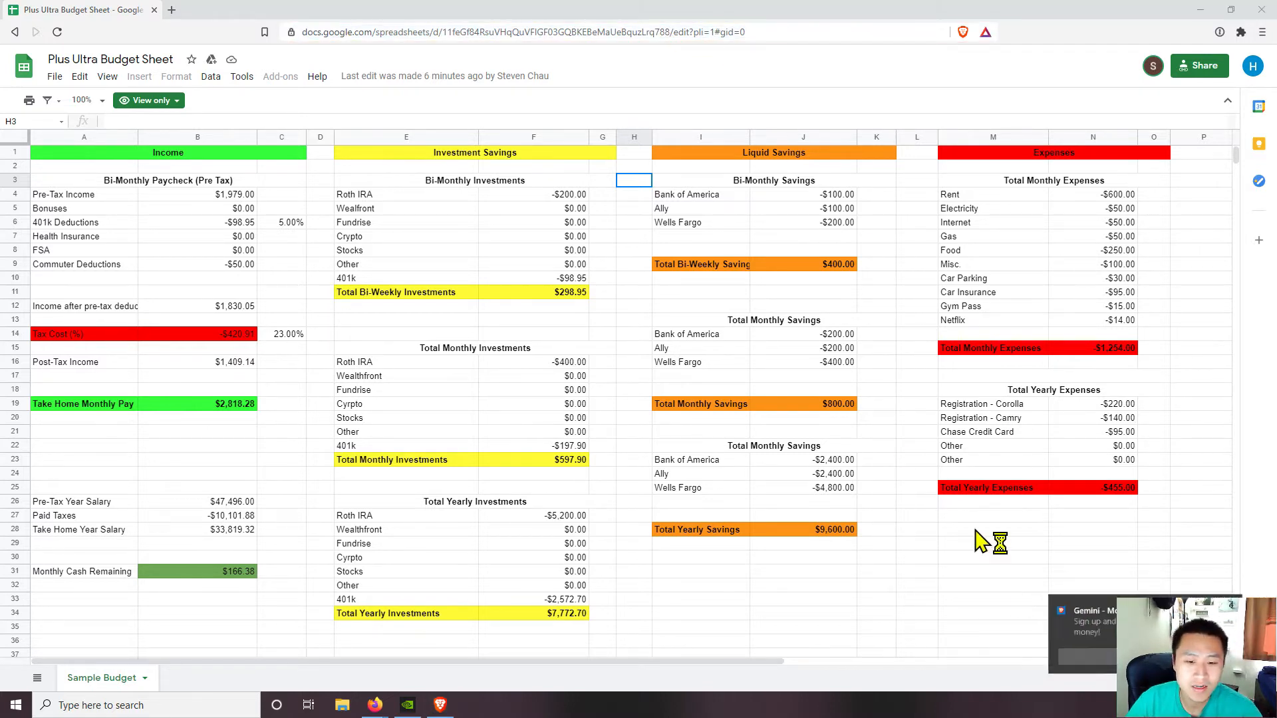
left_click(581, 32)
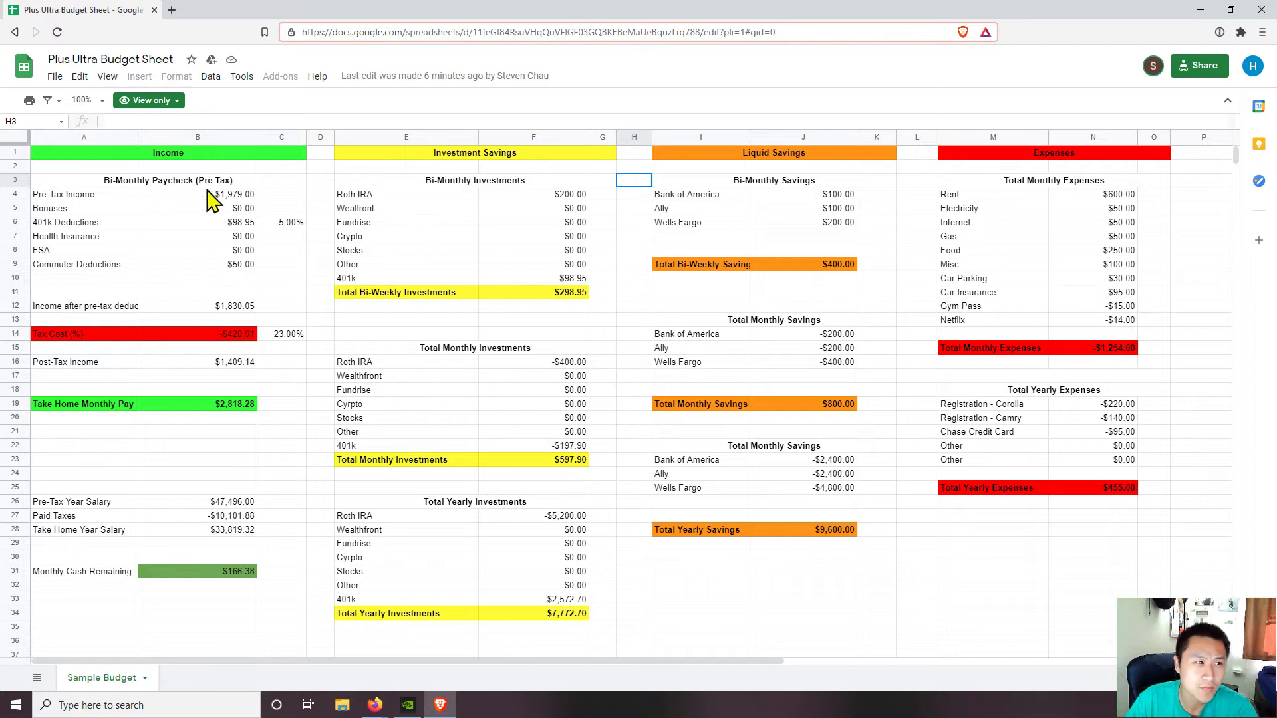
Make a copy of the view-only budget sheet named "Copy of Plus Ultra Budget Sheet" in My Drive
left_click(55, 78)
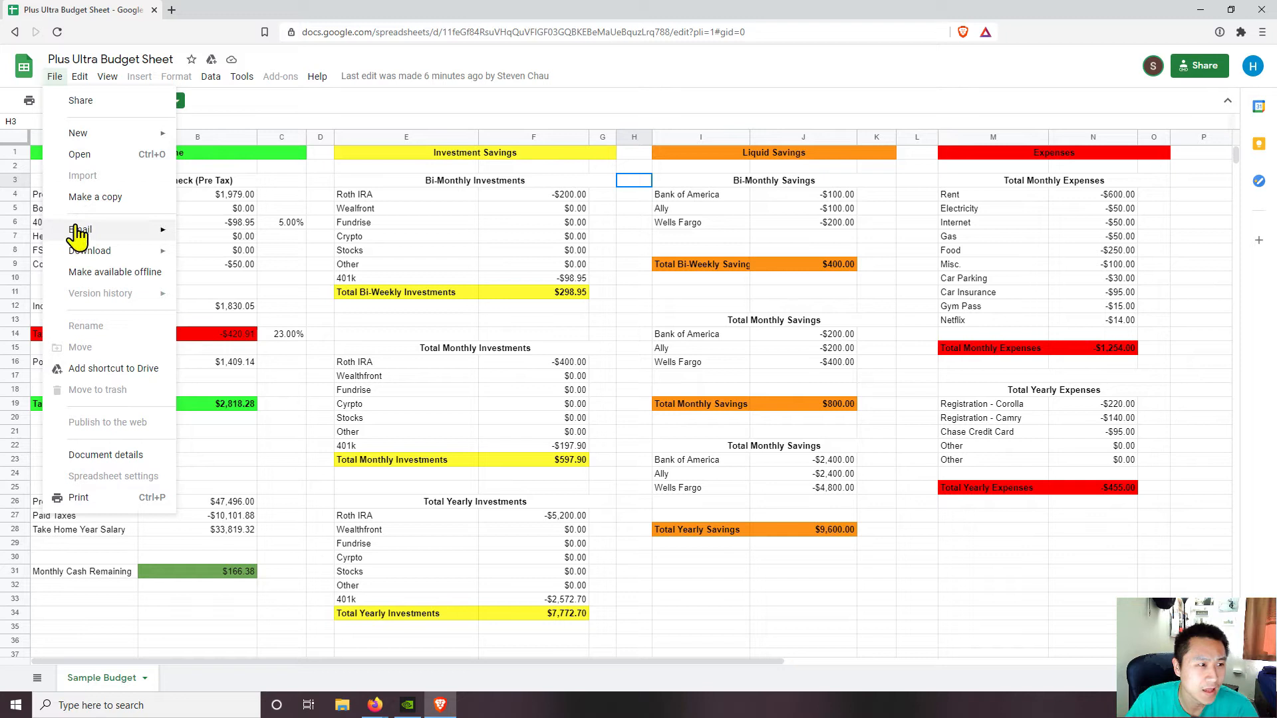
left_click(88, 202)
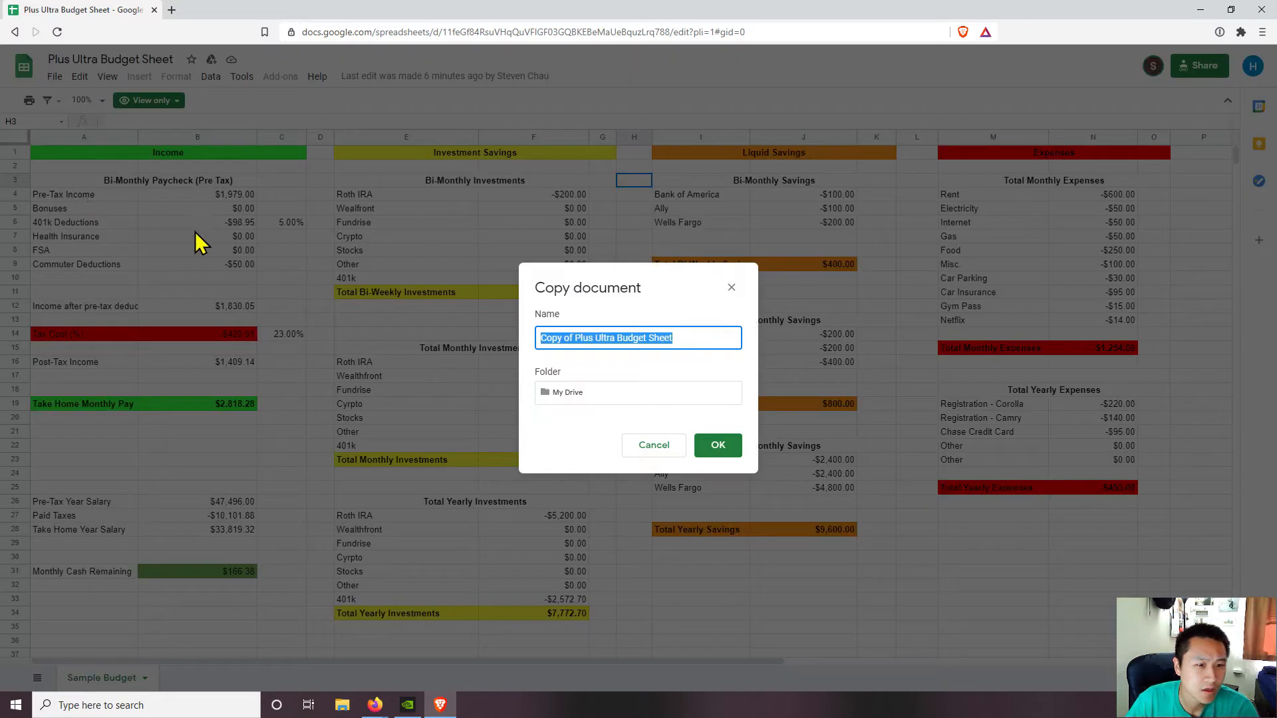
left_click(565, 391)
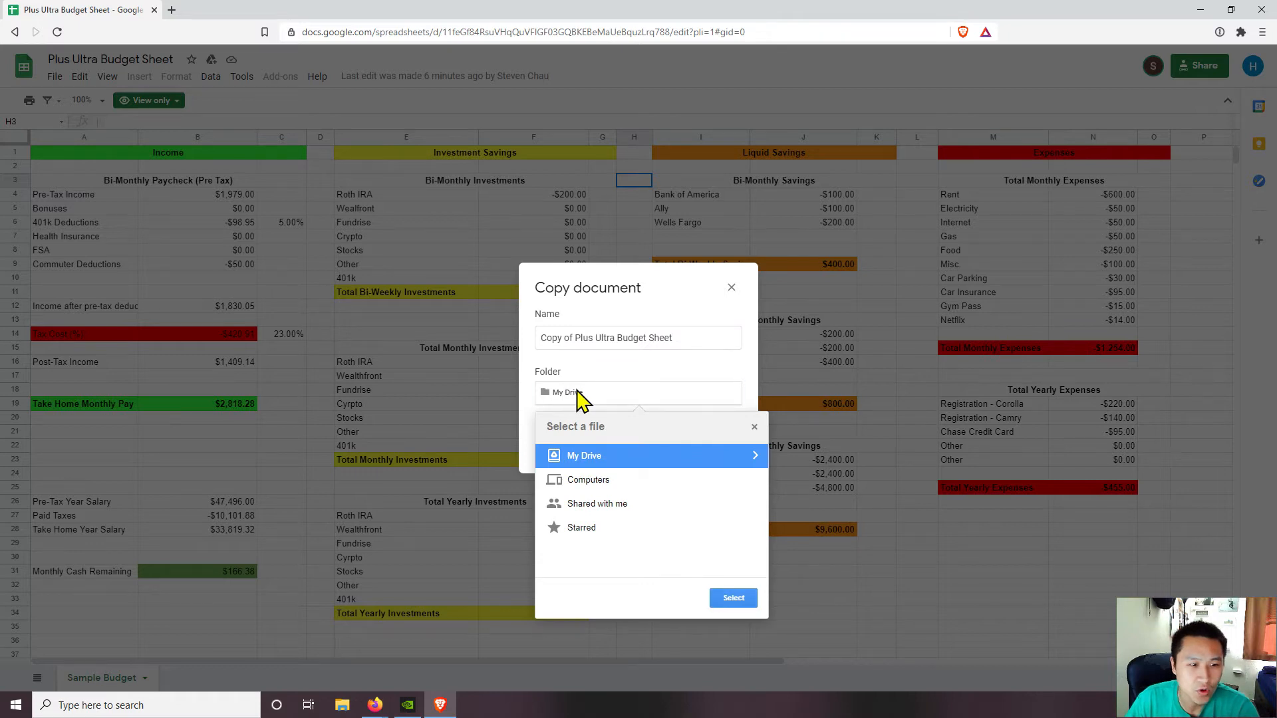
left_click(605, 389)
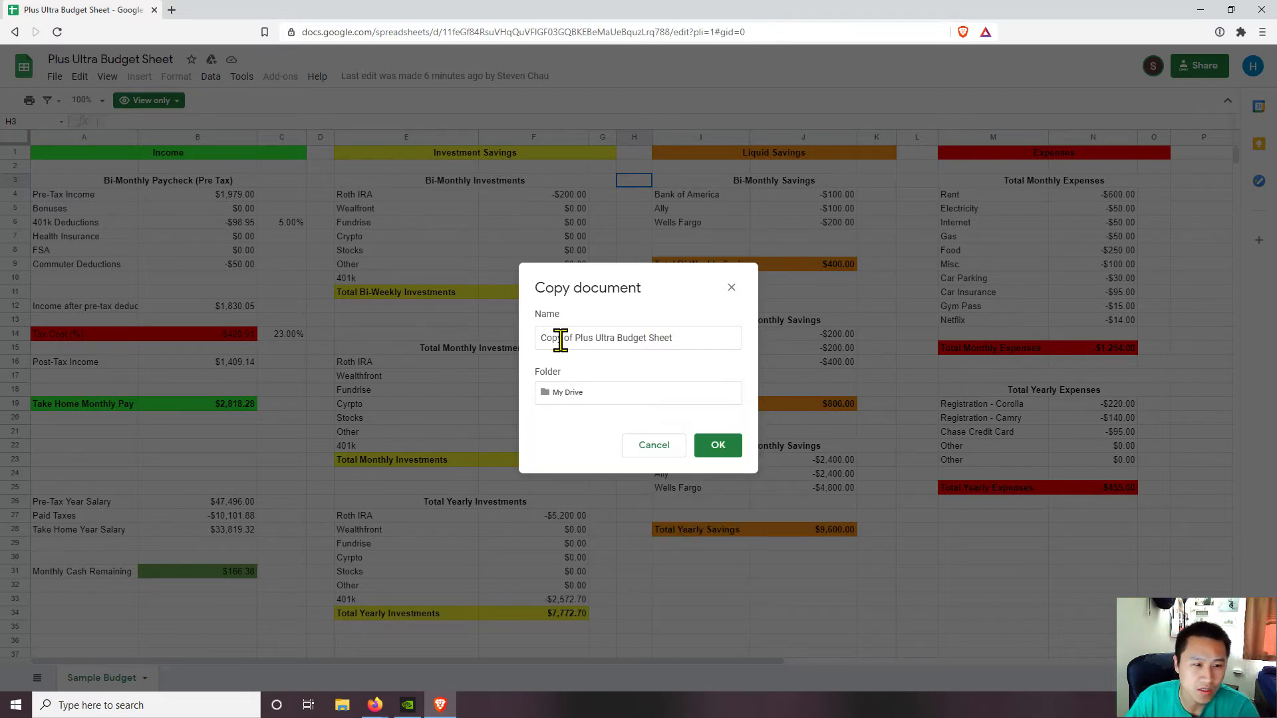
left_click(722, 449)
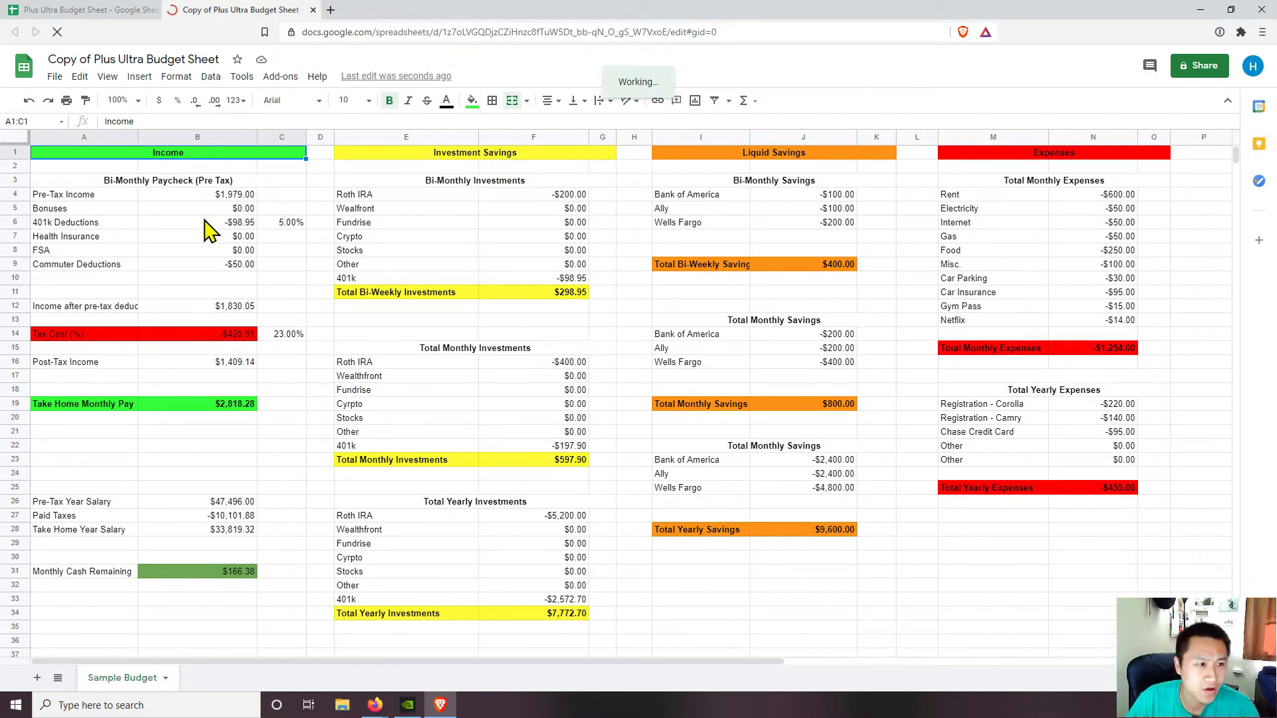
Try entering sample text in cell C4 of the copied budget sheet to test that it can be edited
left_click(205, 222)
left_click(253, 209)
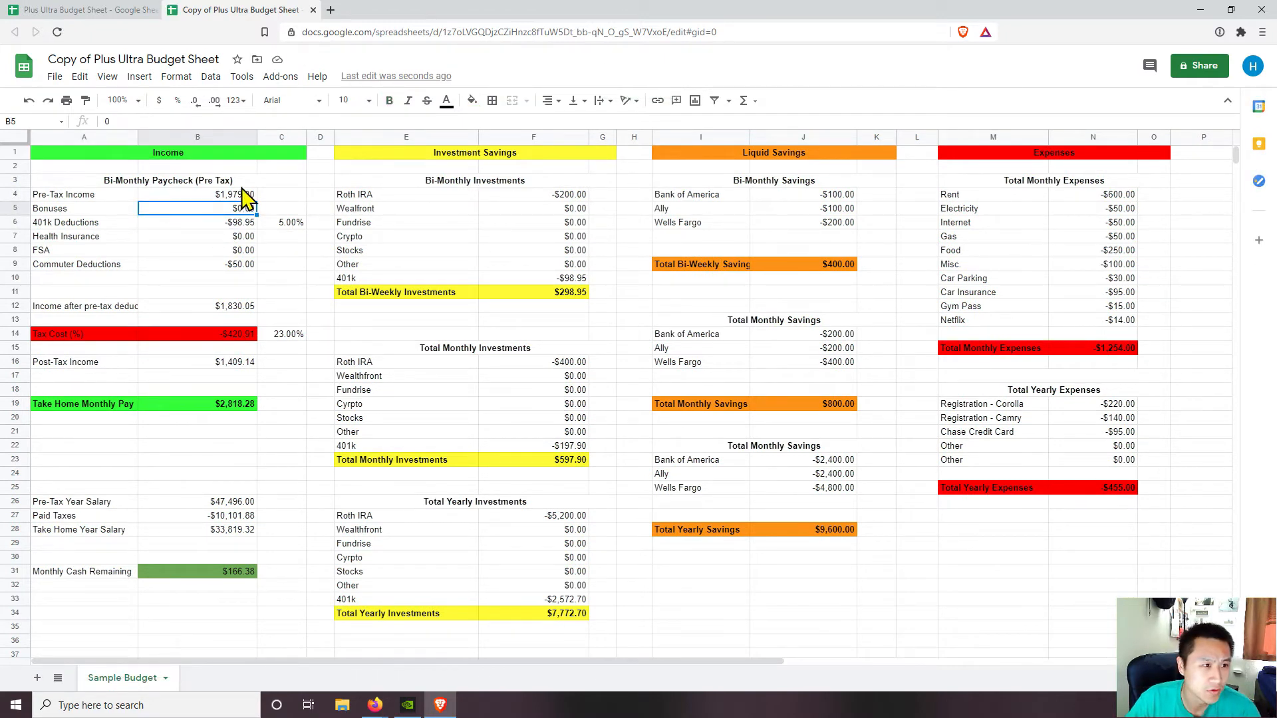
left_click(293, 182)
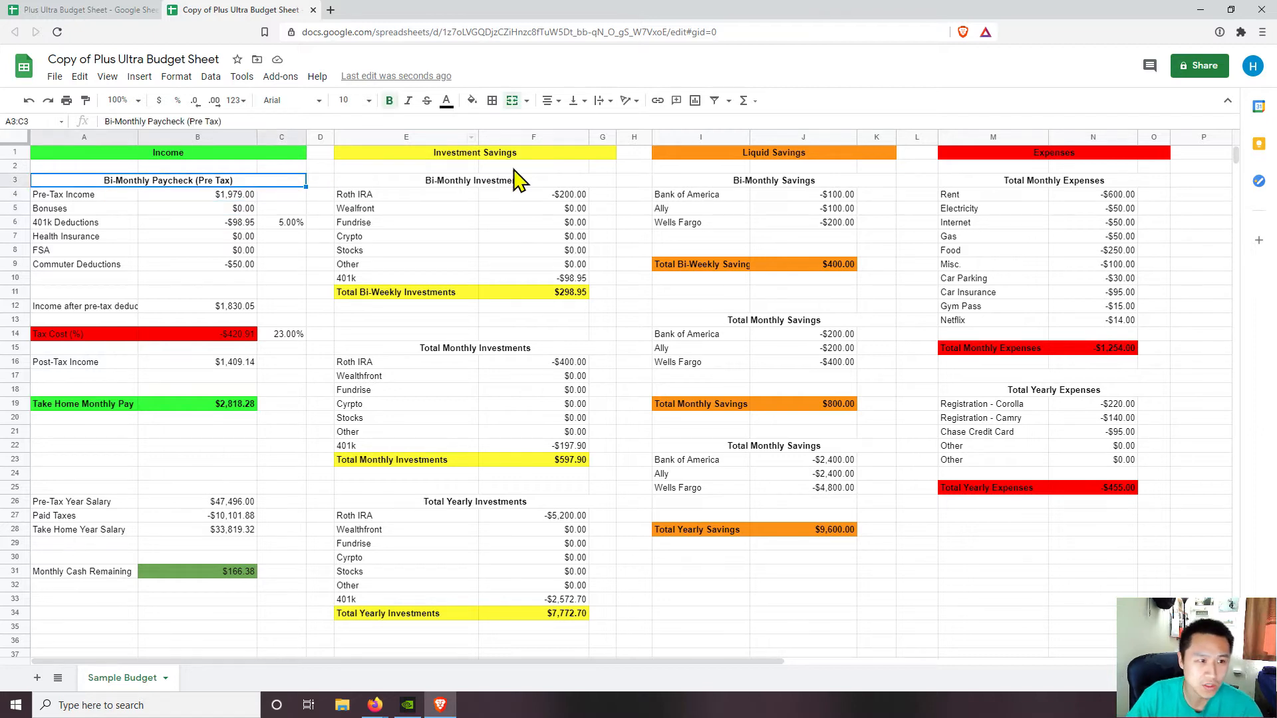
left_click(292, 196)
type("dfdaf")
key("Escape")
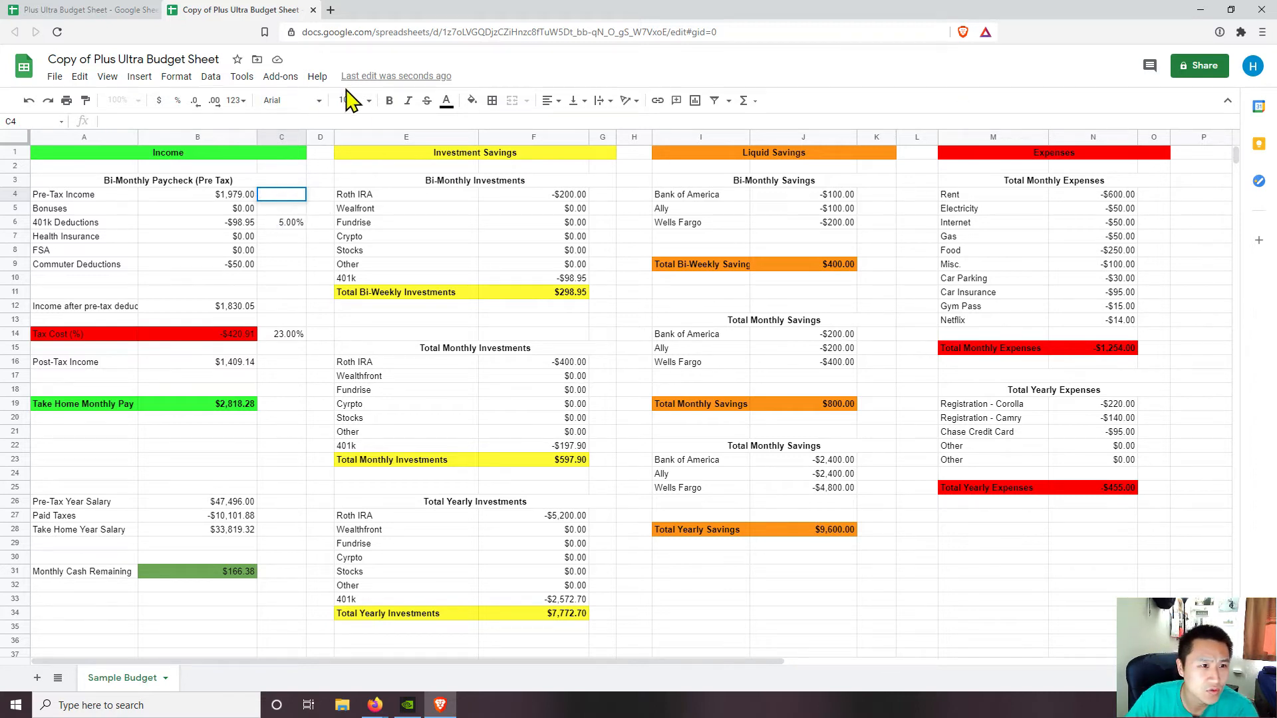
scroll(839, 279, "down", 2)
scroll(839, 279, "up", 2)
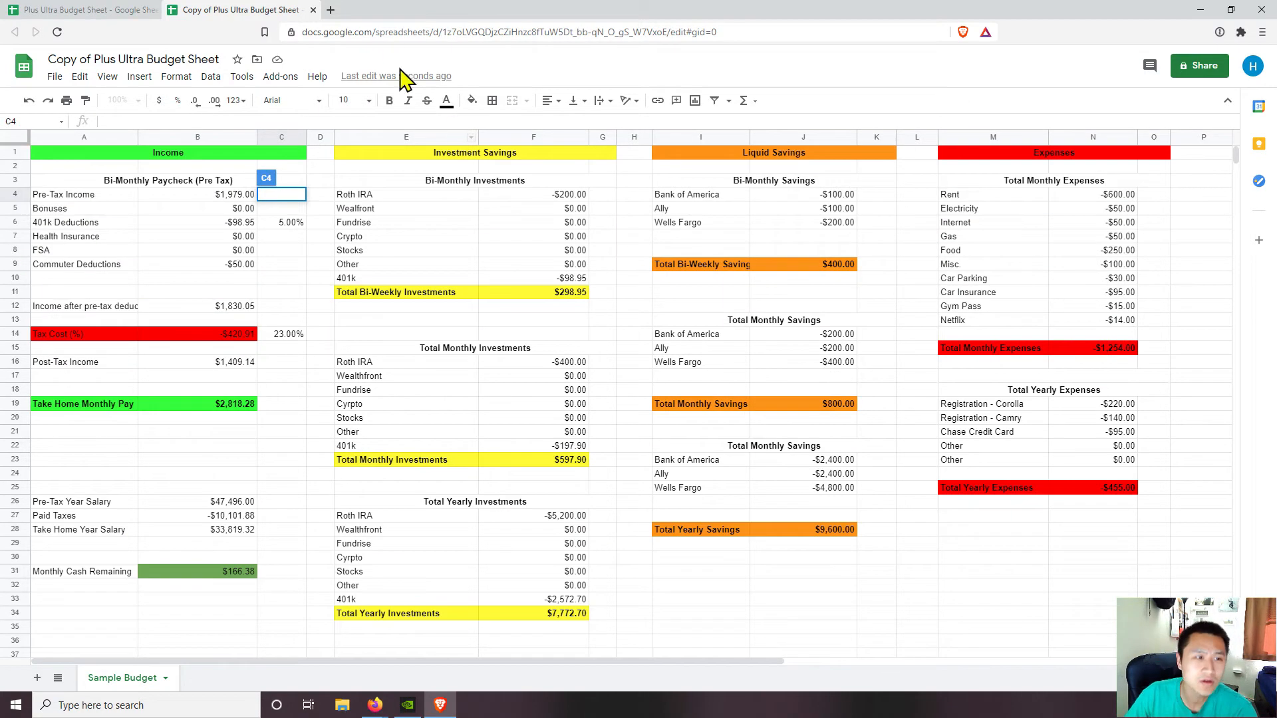
Open gmail.com in a new tab, go from there to Google Drive to locate the copied sheet, and close Drive
left_click(332, 10)
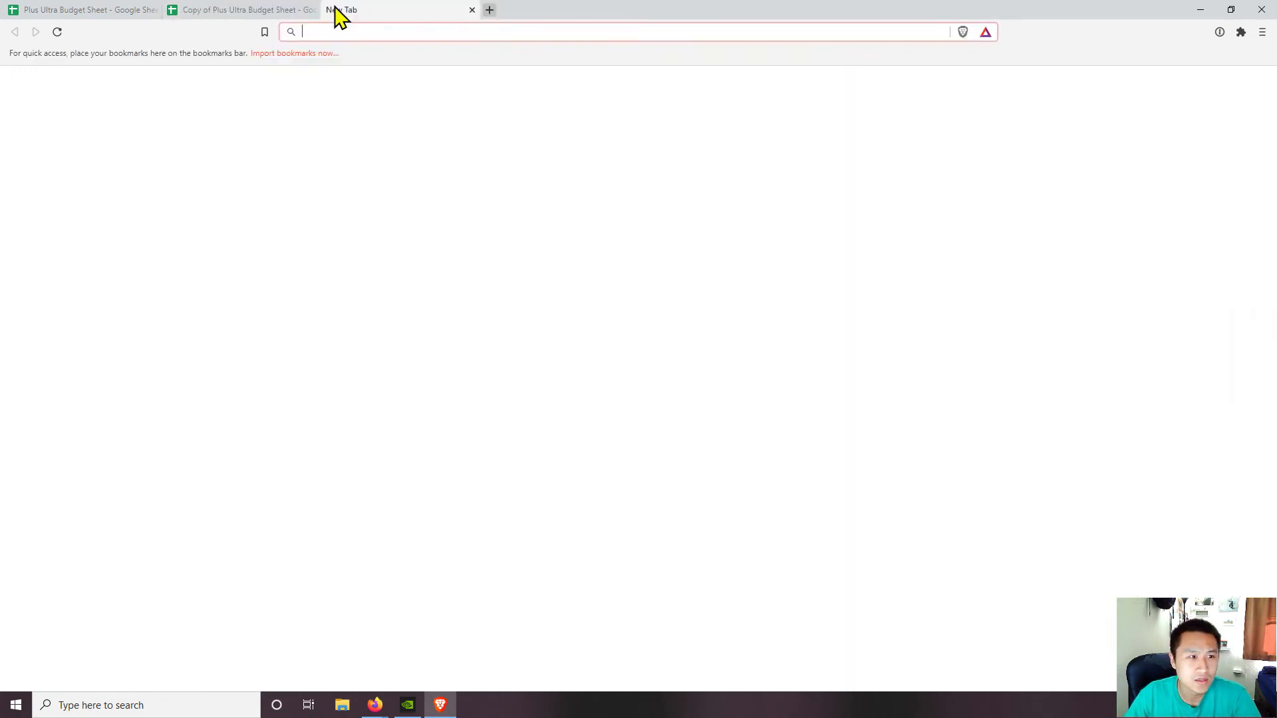
type("gmail.com")
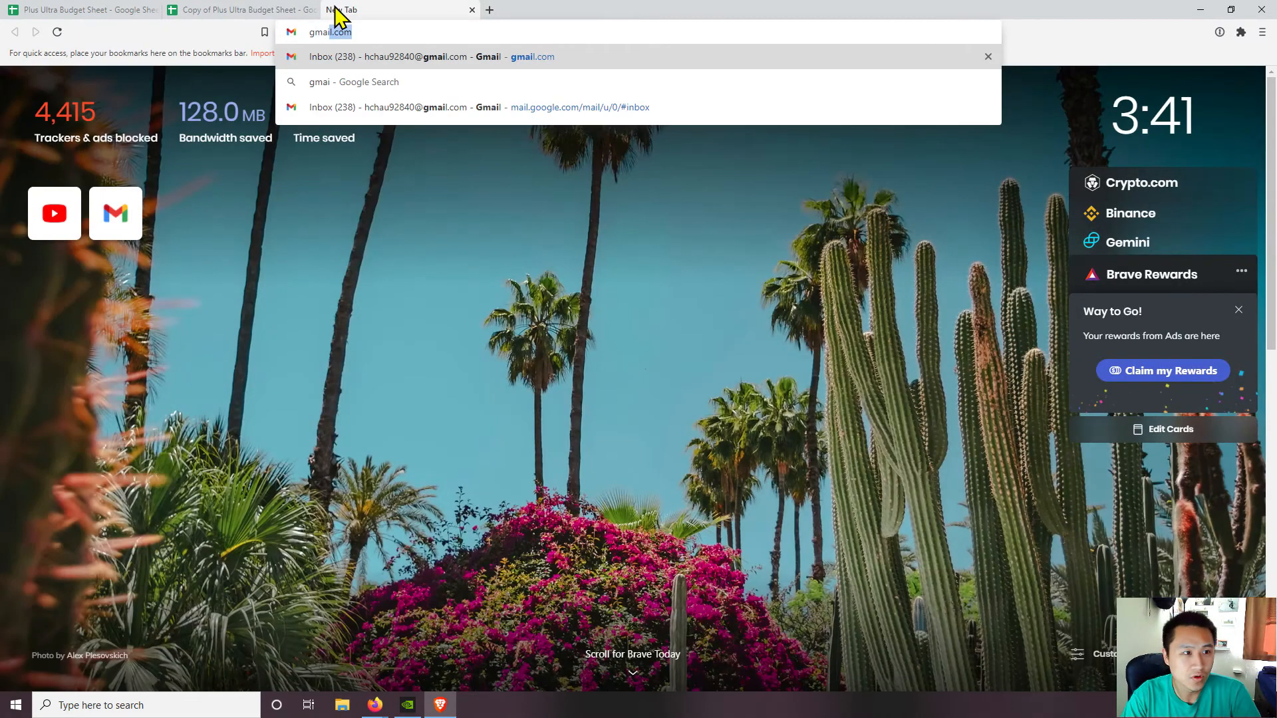
key("Return")
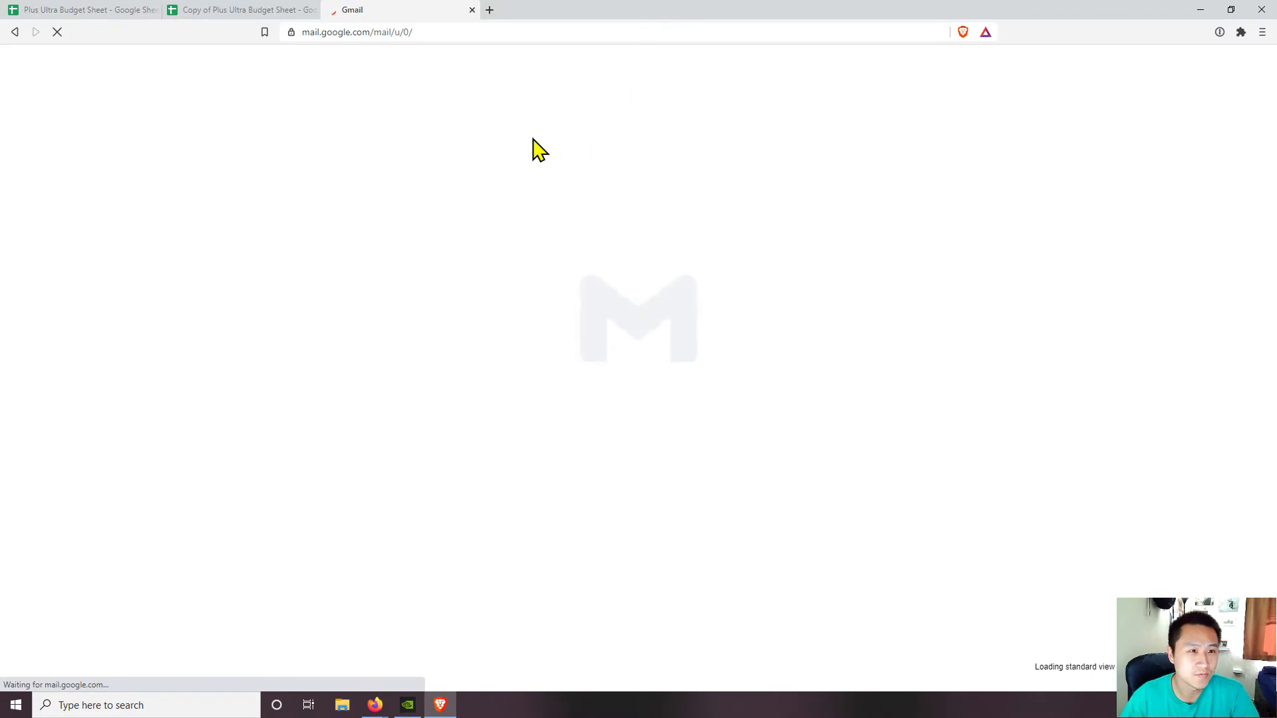
left_click(407, 141)
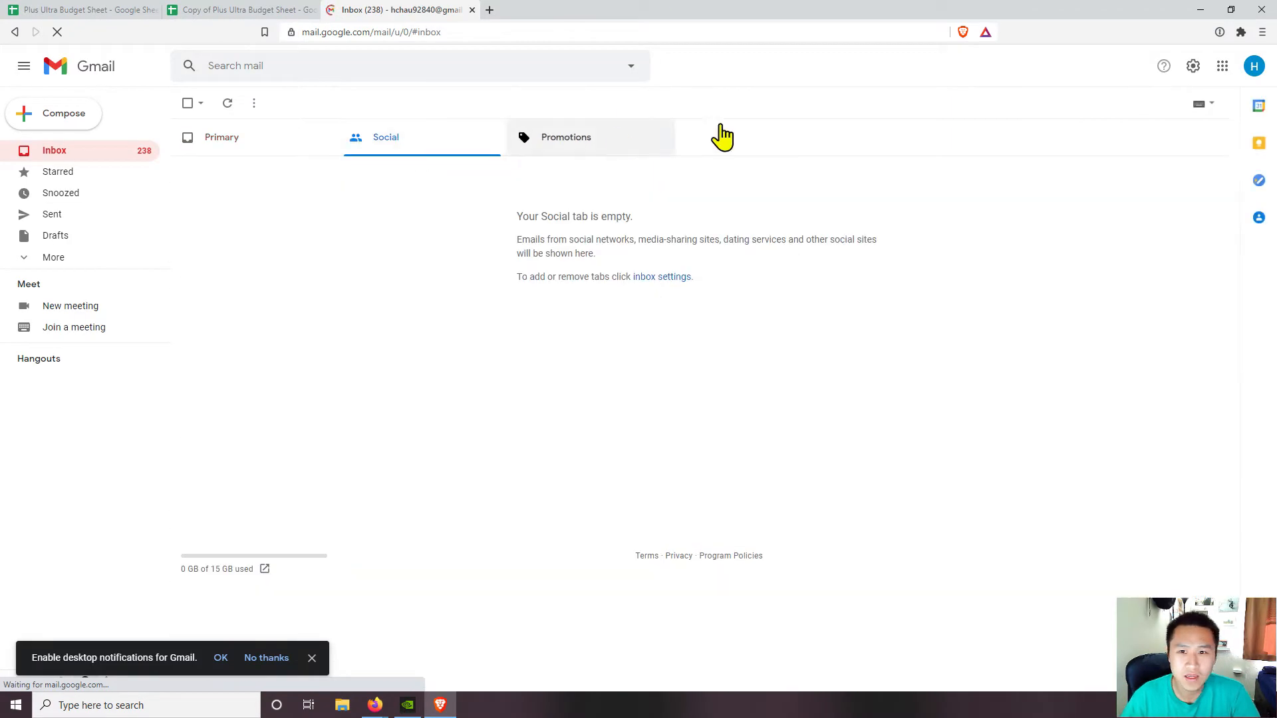
left_click(1220, 69)
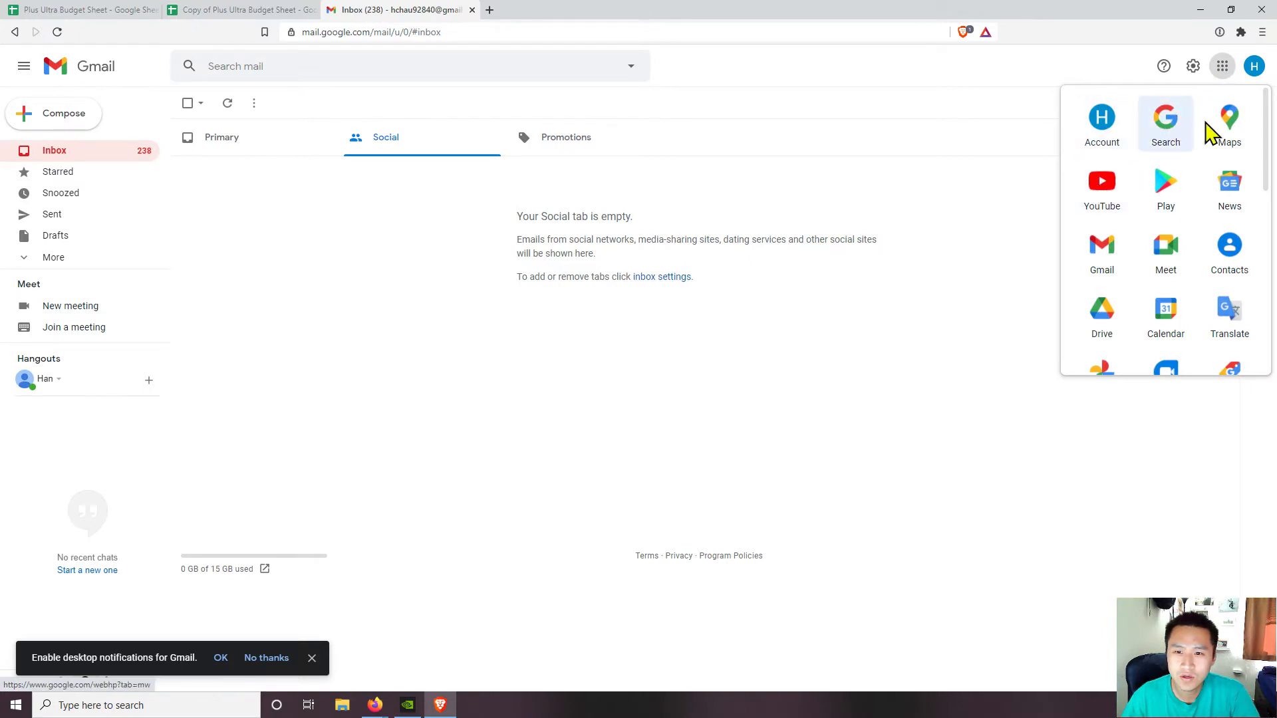
scroll(1117, 259, "down", 1)
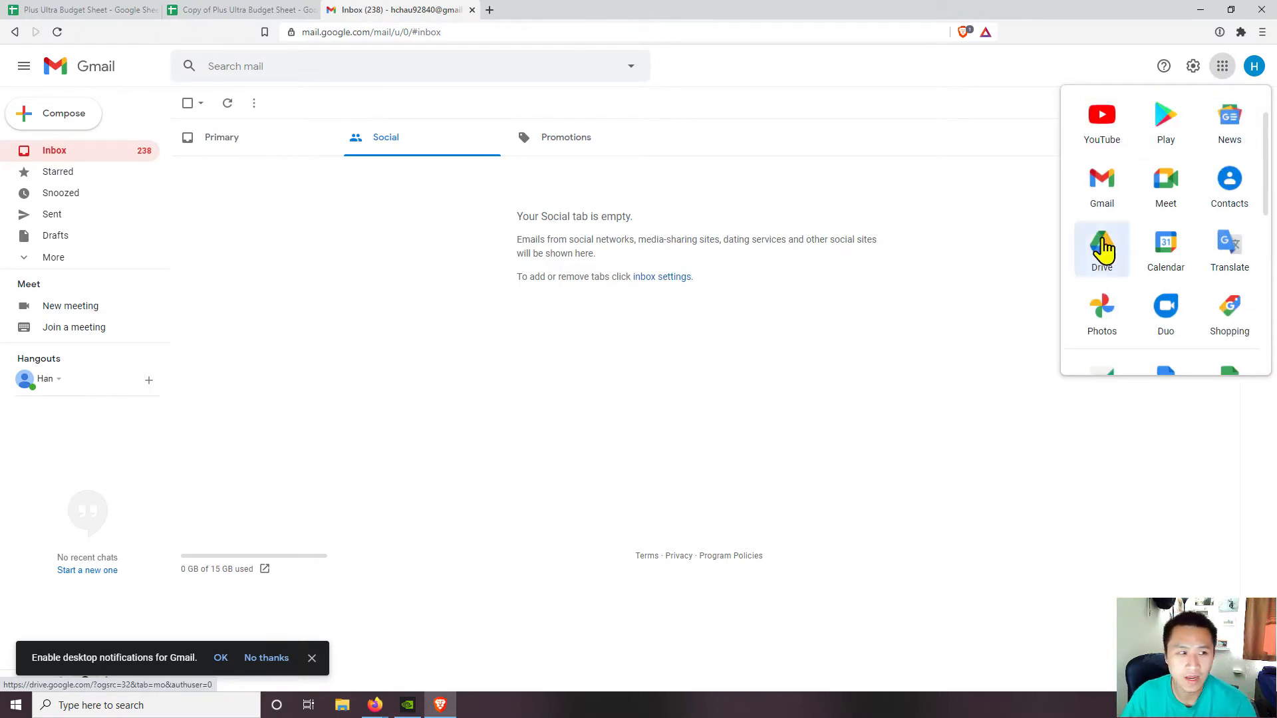
left_click(1101, 252)
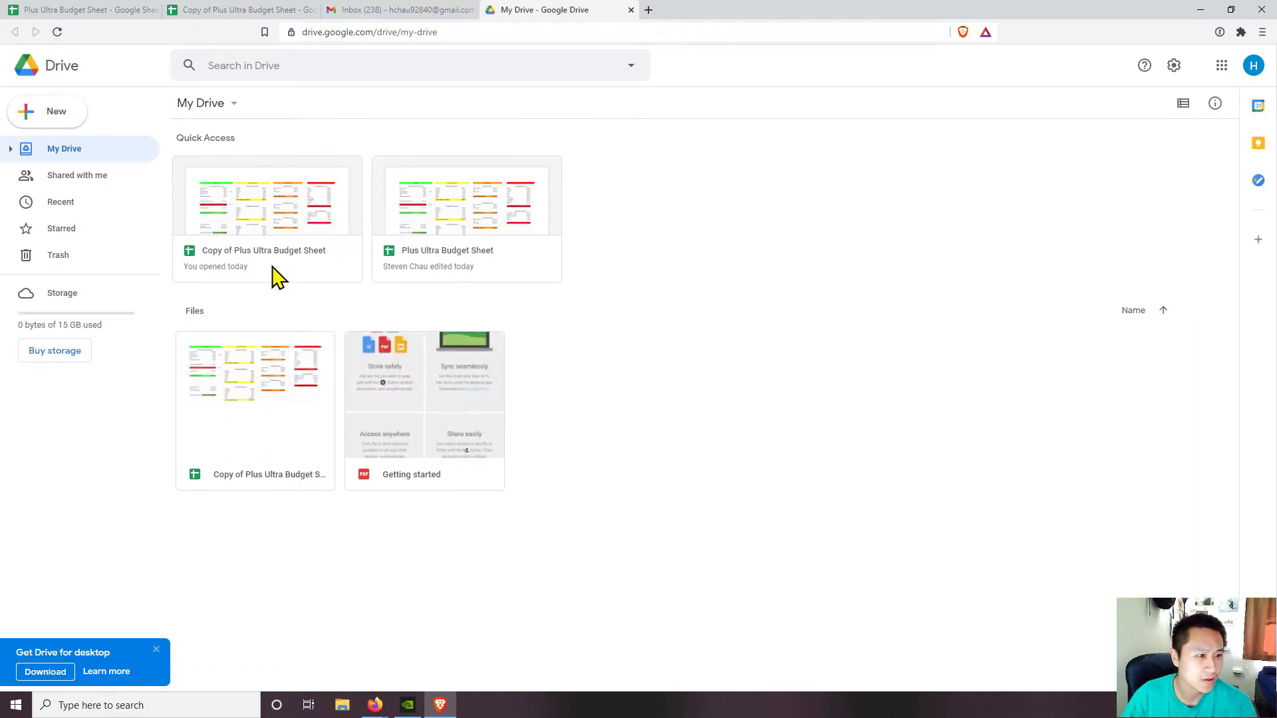
left_click(631, 10)
Switch to the original budget sheet in Firefox and examine its Income, Investment Savings, Liquid Savings and Expenses sections
left_click_drag(691, 4, 1276, 196)
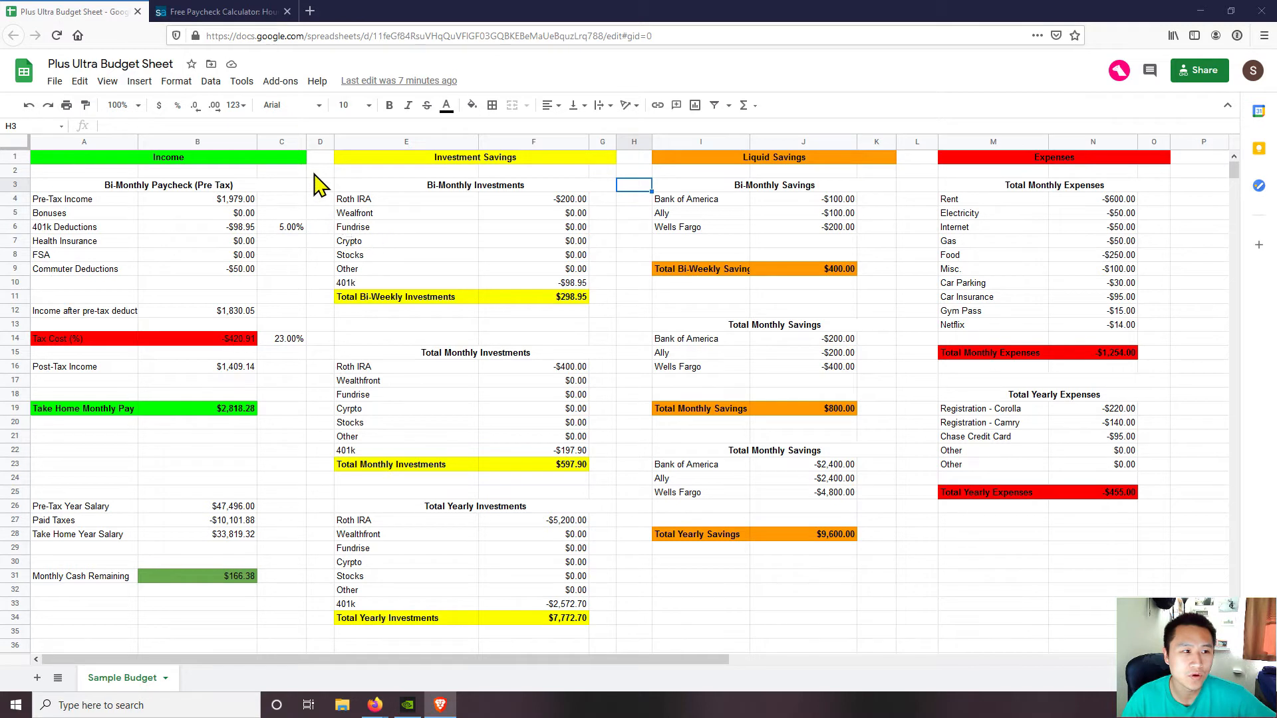
left_click_drag(275, 165, 245, 497)
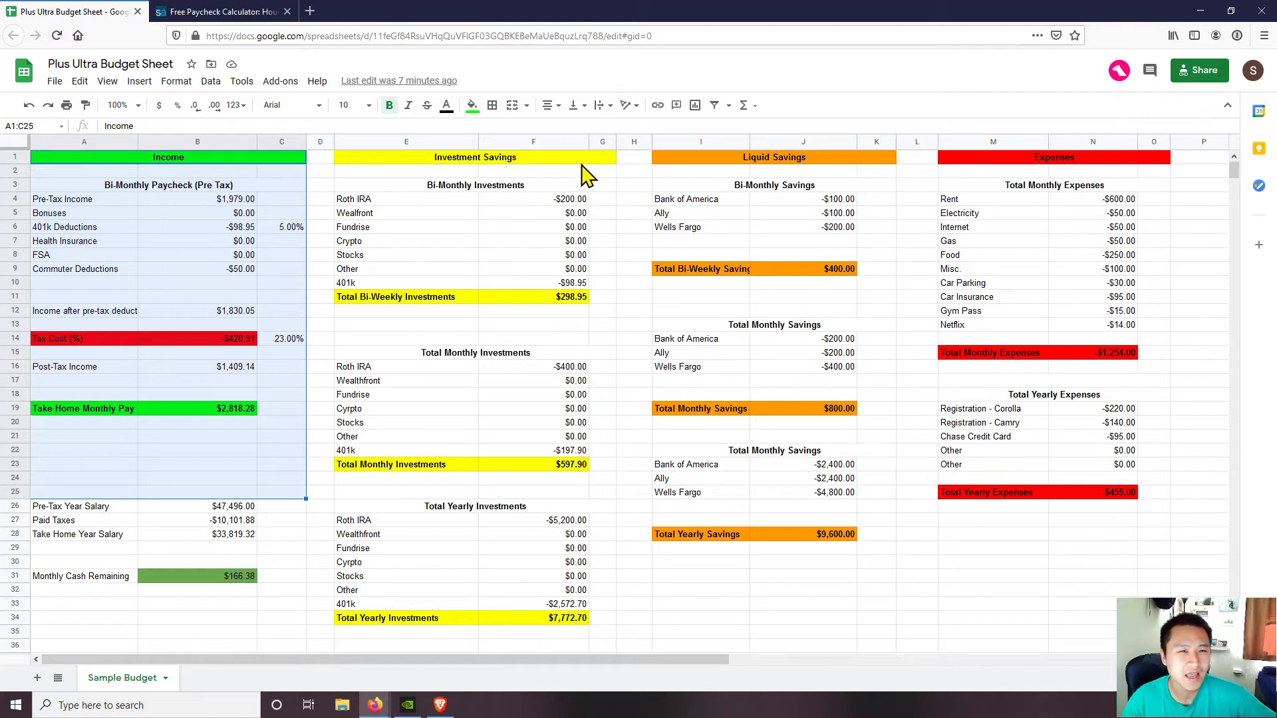
left_click(853, 186)
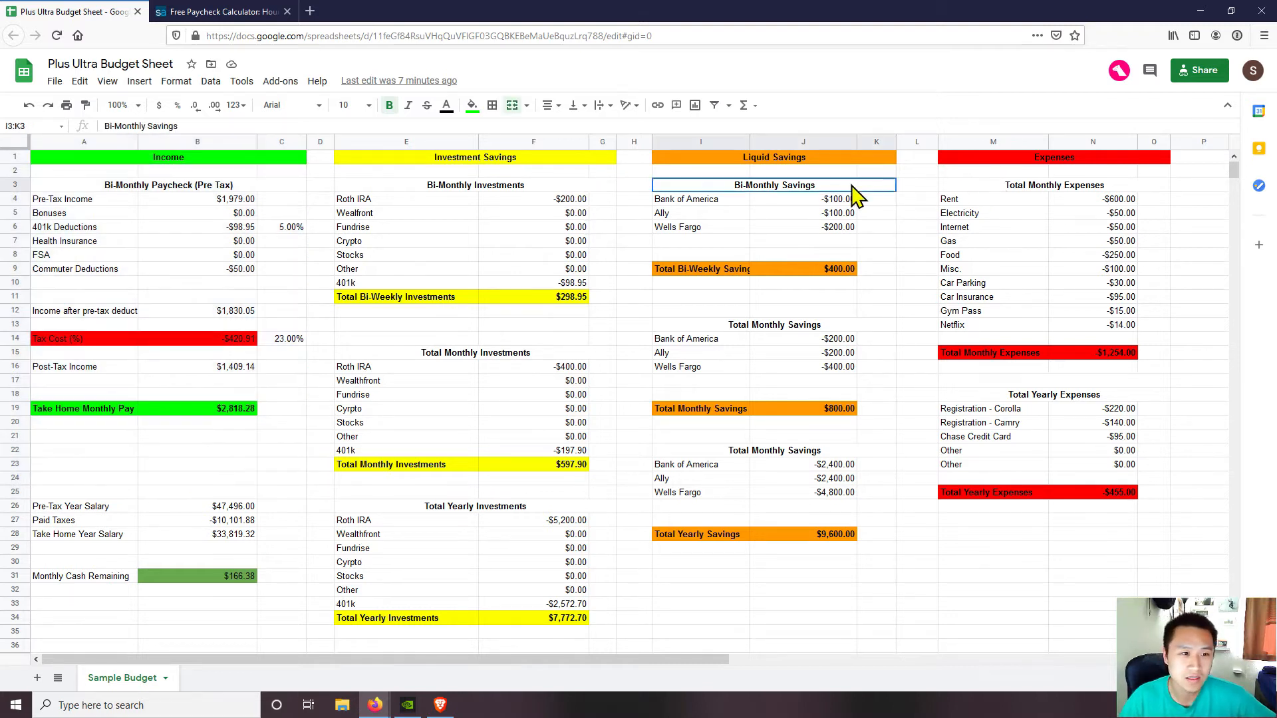
left_click(564, 159)
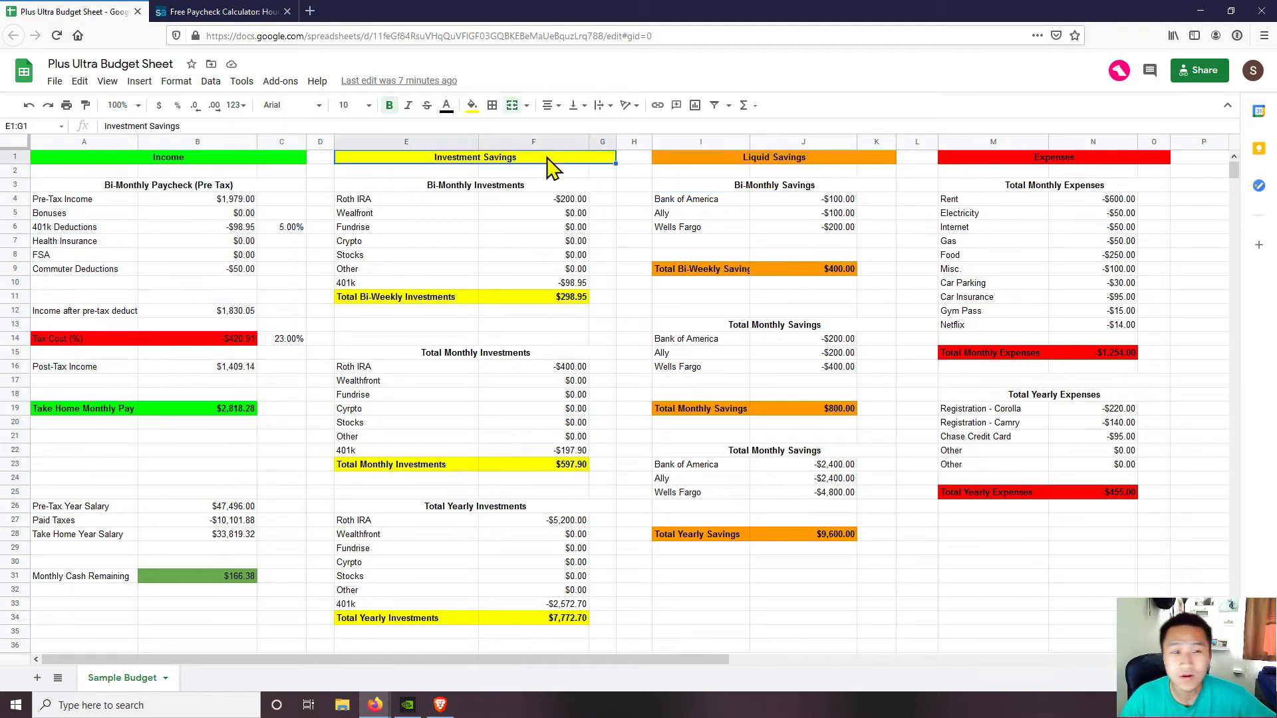
left_click(735, 163)
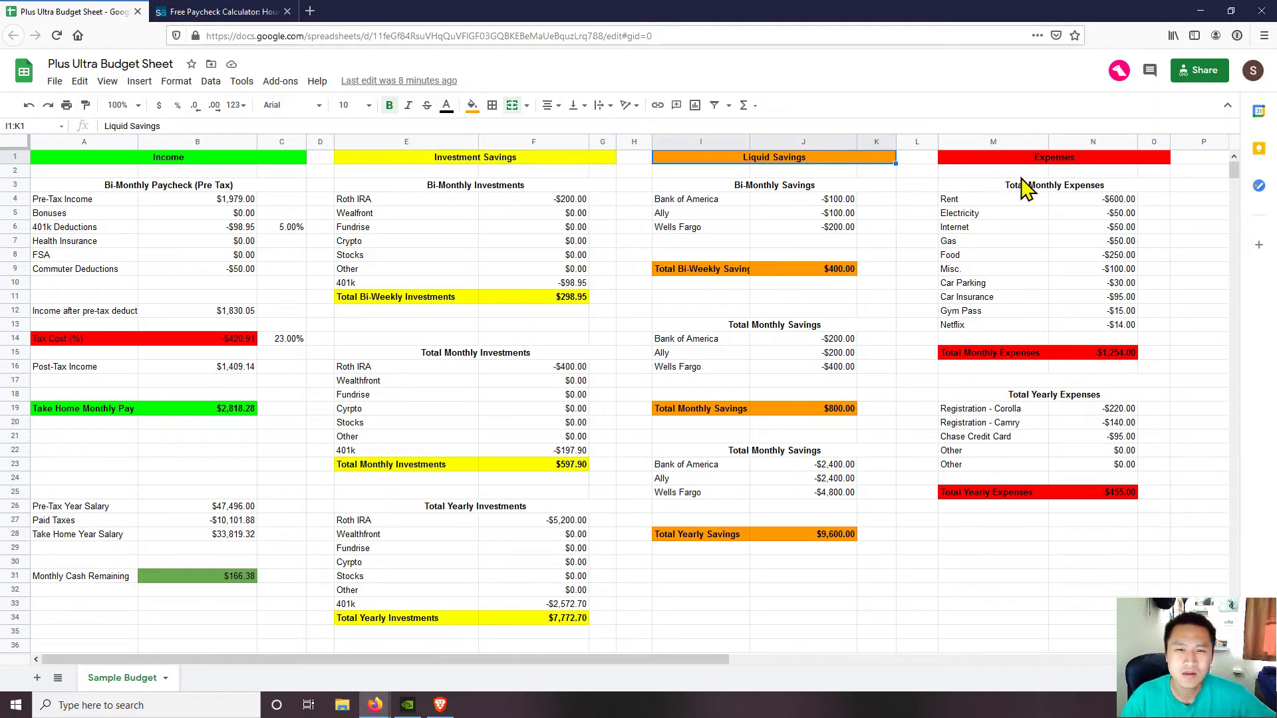
left_click(1066, 162)
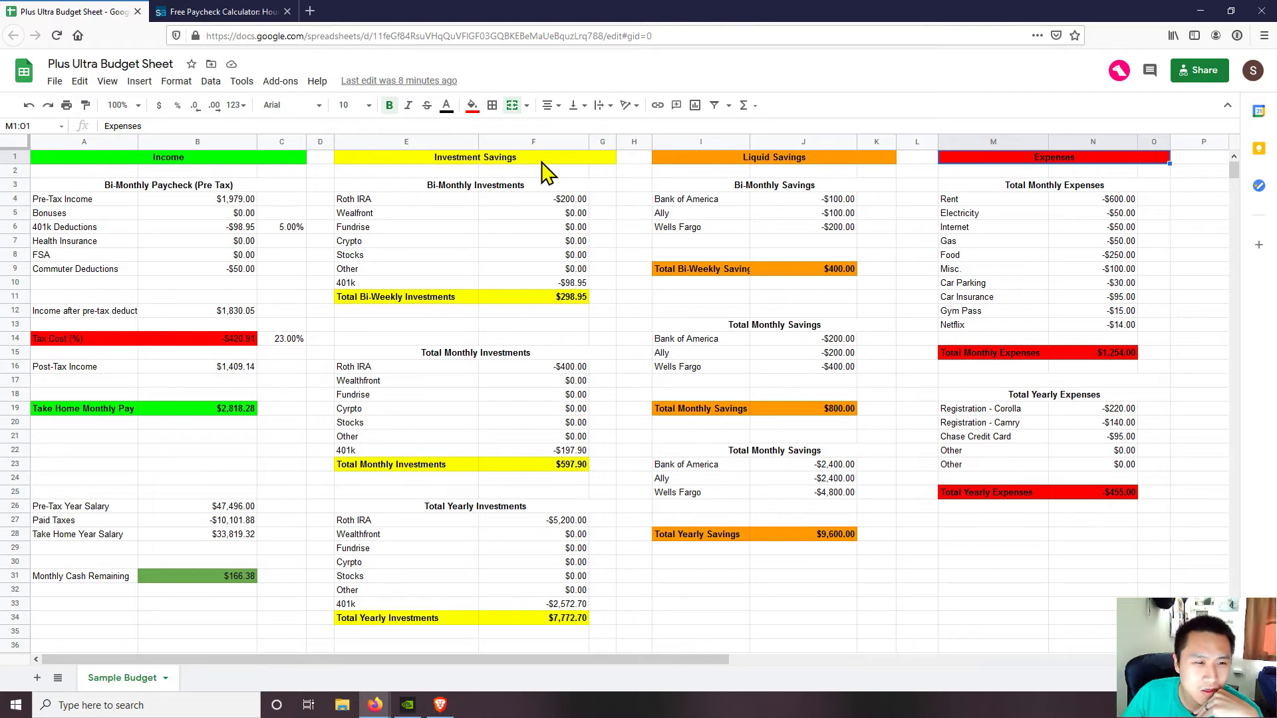
left_click(730, 161)
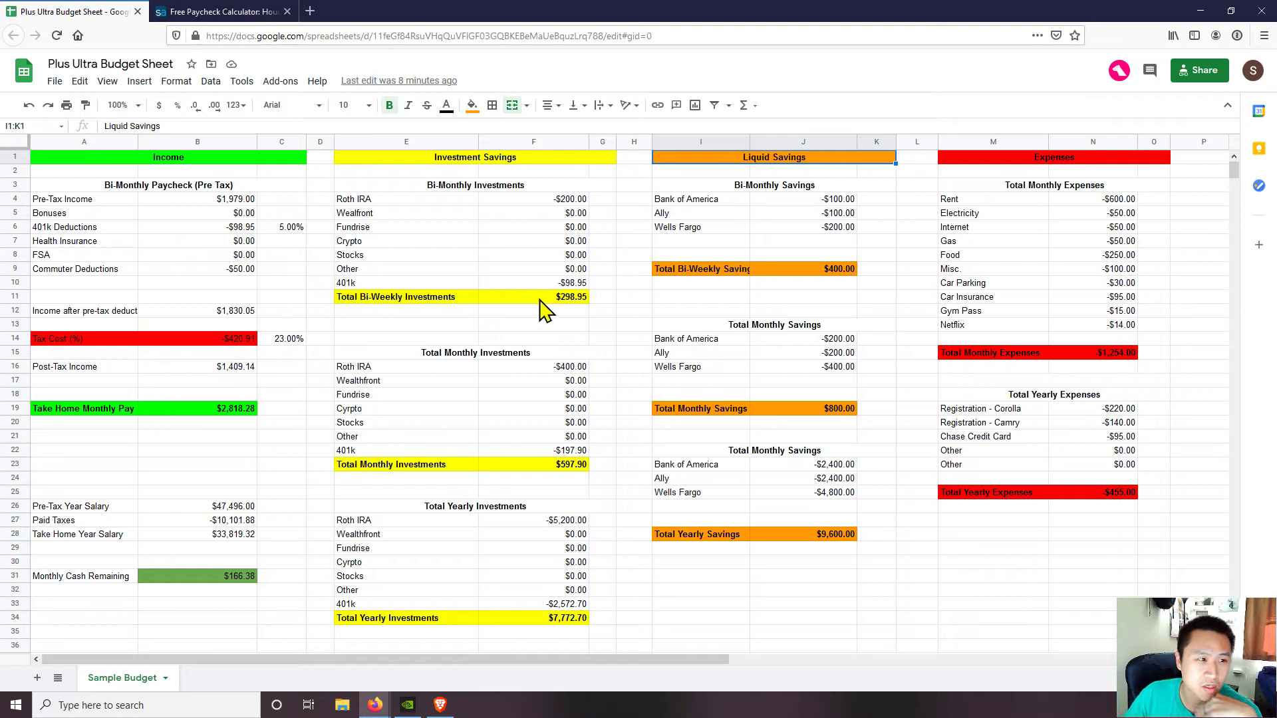
mouse_move(245, 161)
left_mouse_down()
mouse_move(246, 262)
mouse_move(226, 300)
mouse_move(222, 170)
mouse_move(241, 154)
left_mouse_up()
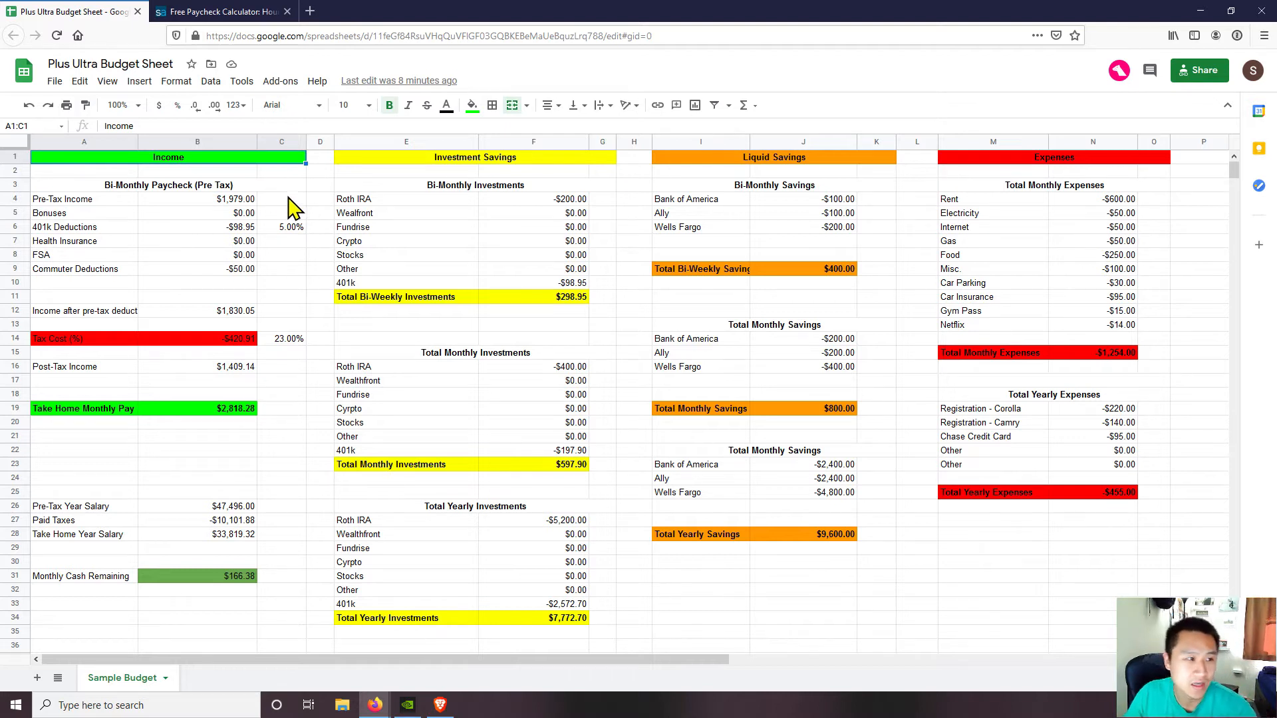
Examine the Bi-Monthly Paycheck block, checking the Pre-Tax Income entry in B4 and the 401k Deductions formula in B6
left_click(104, 203)
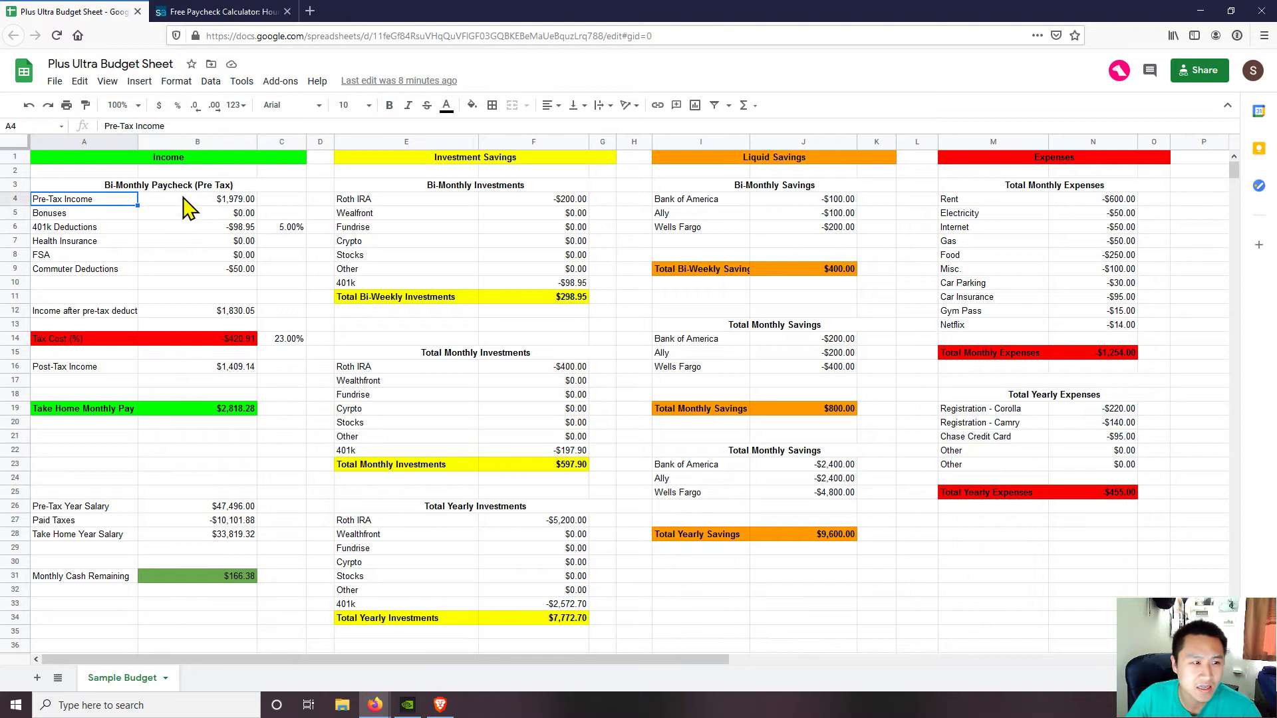
left_click(147, 187)
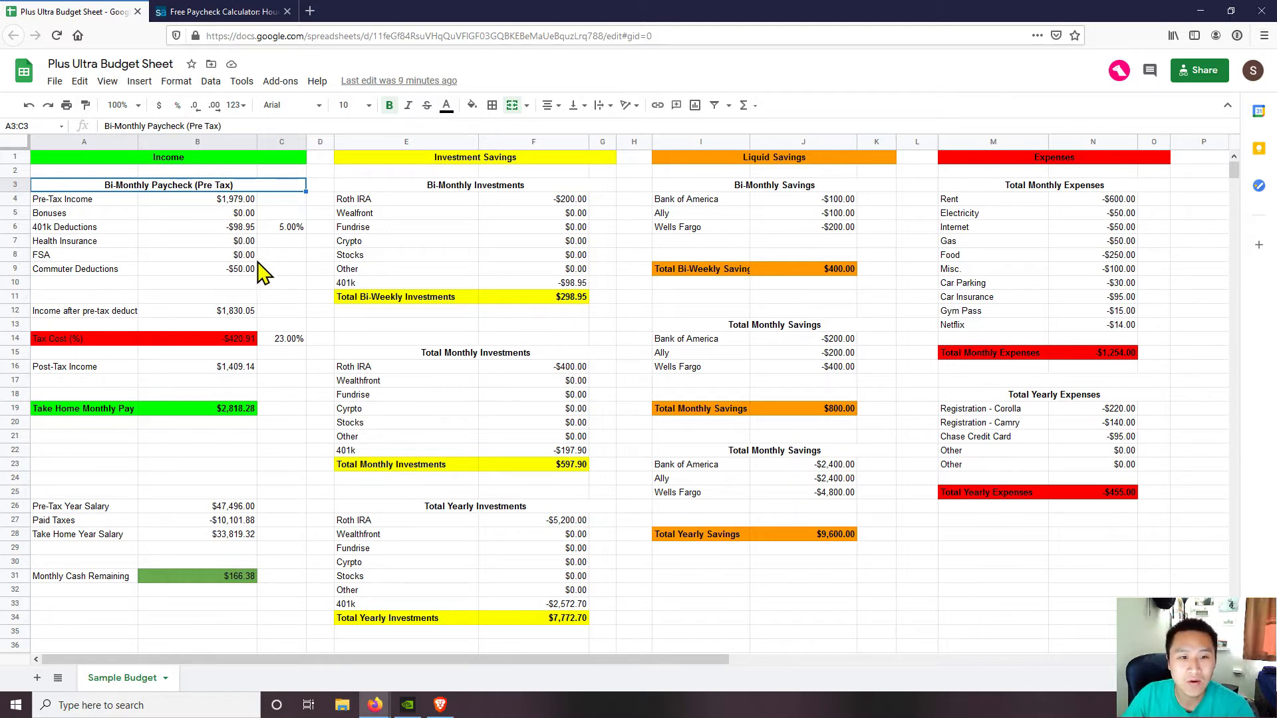
left_click(230, 203)
left_click(232, 228)
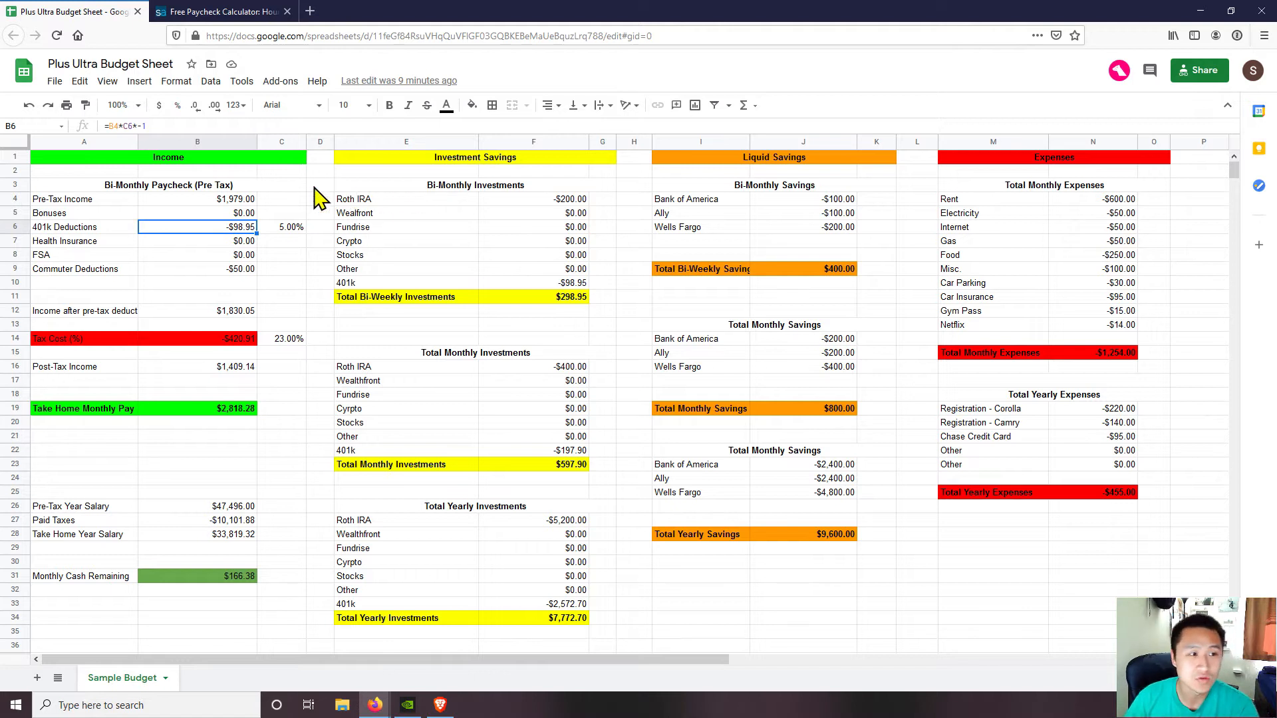
left_click(289, 212)
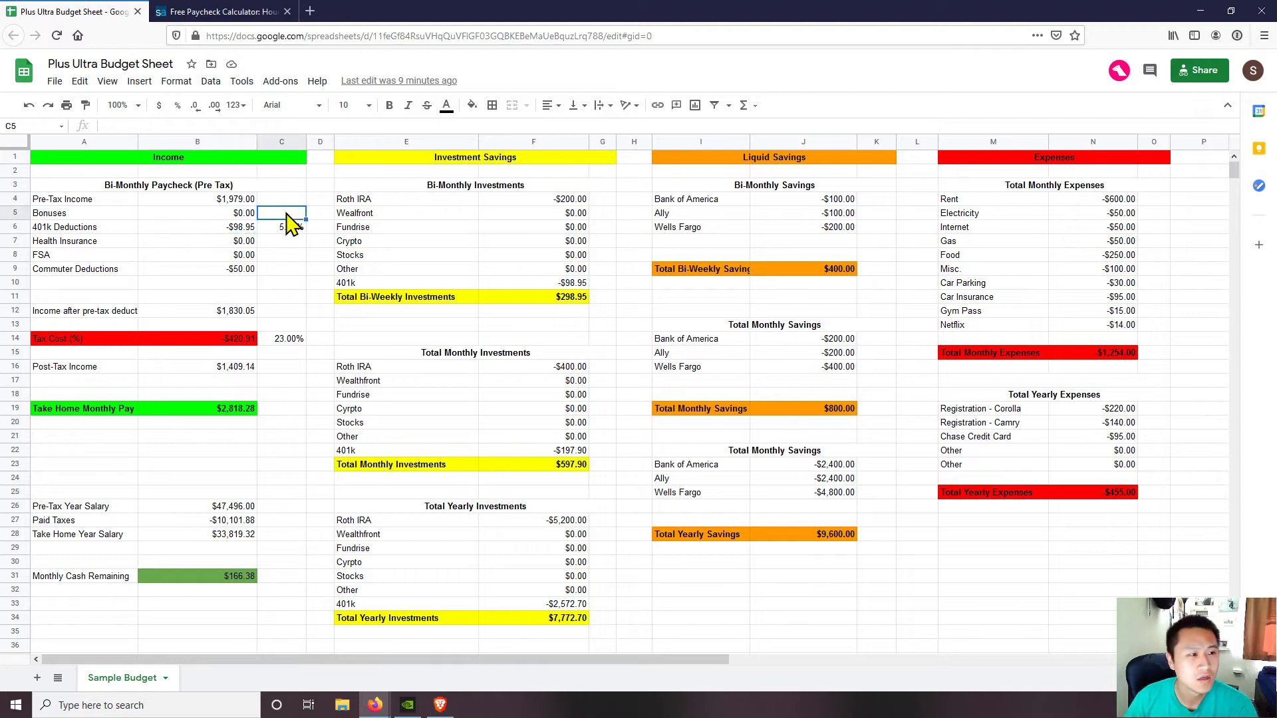
left_click(235, 202)
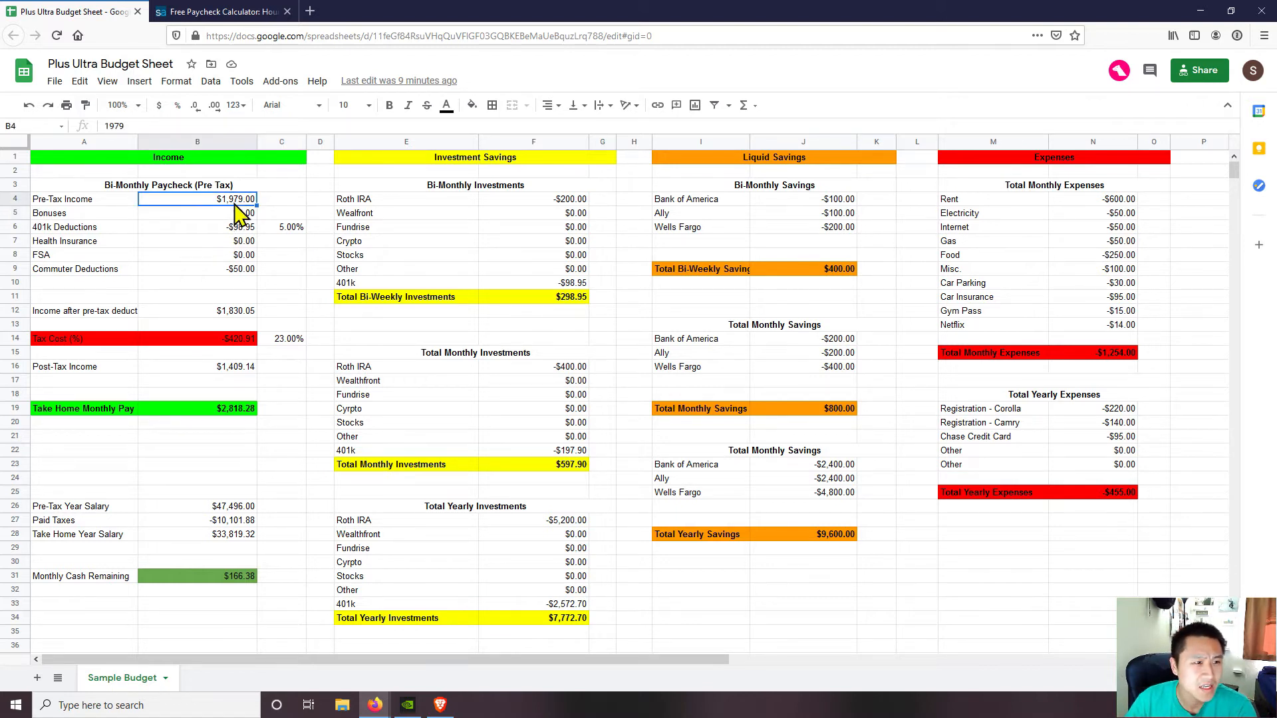
left_click(282, 200)
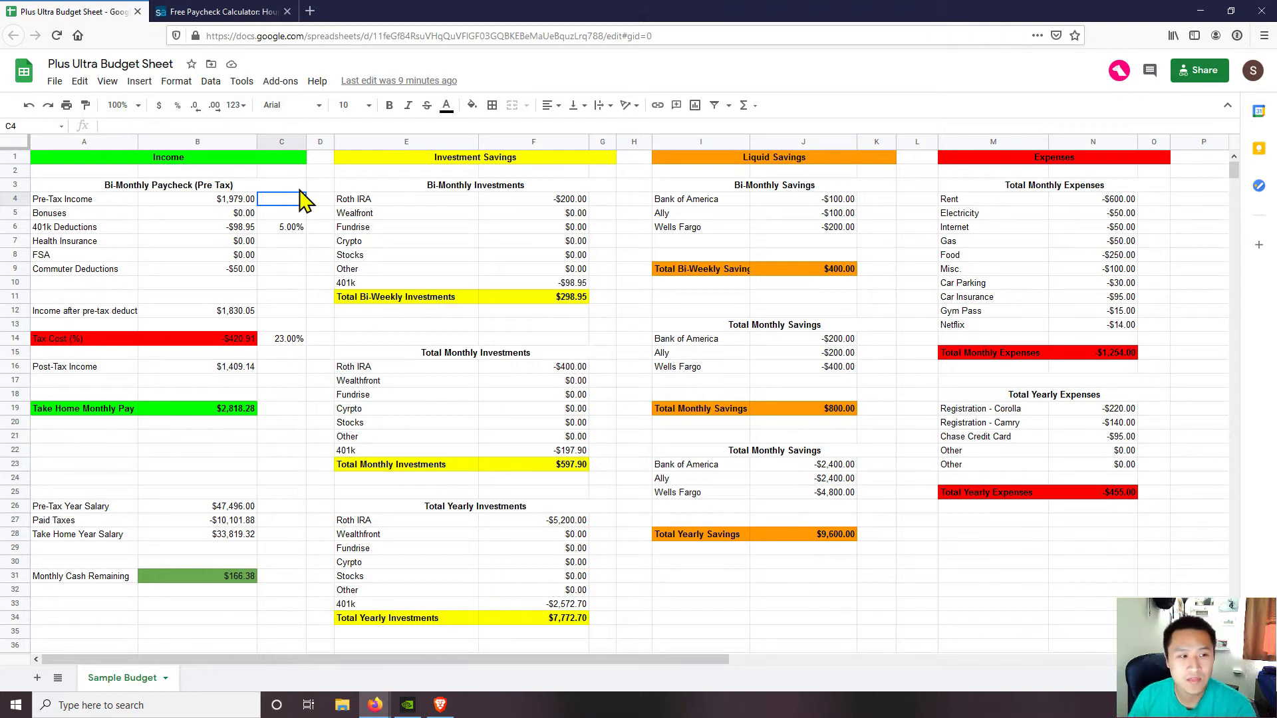
Switch to the SmartAsset Federal Paycheck Calculator and look over its work info and salary fields
left_click(224, 15)
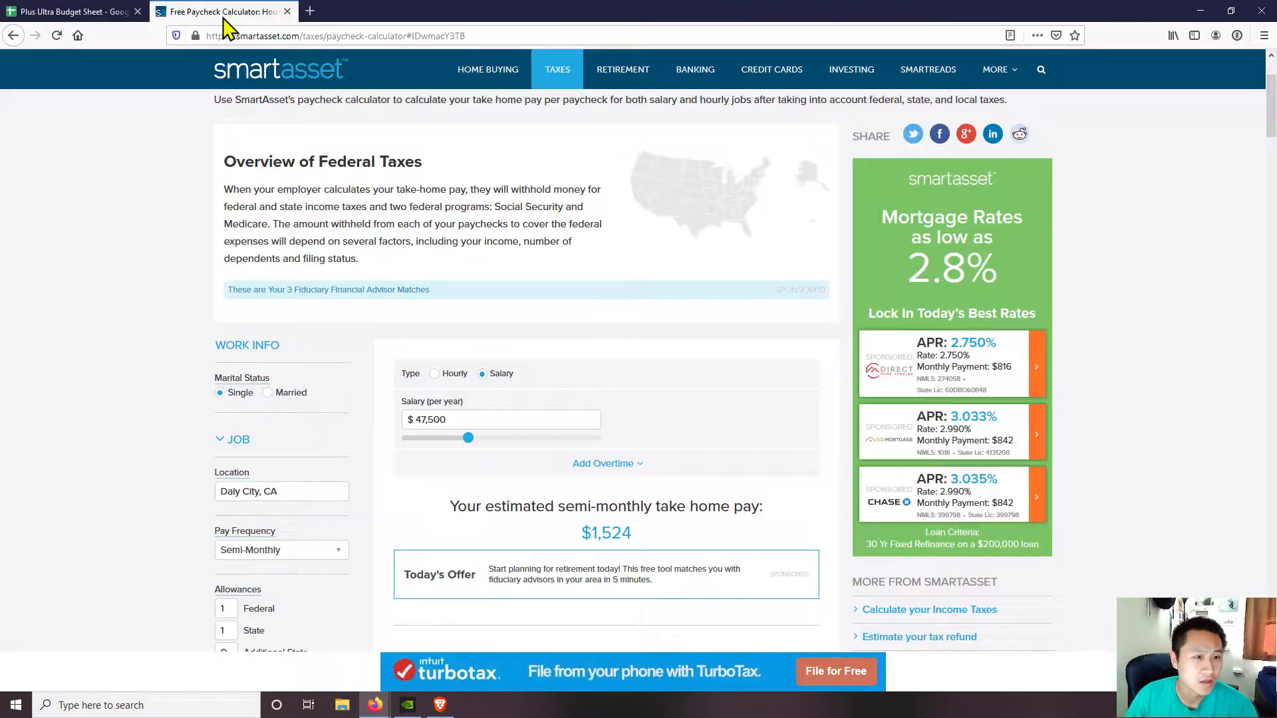
scroll(159, 183, "up", 2)
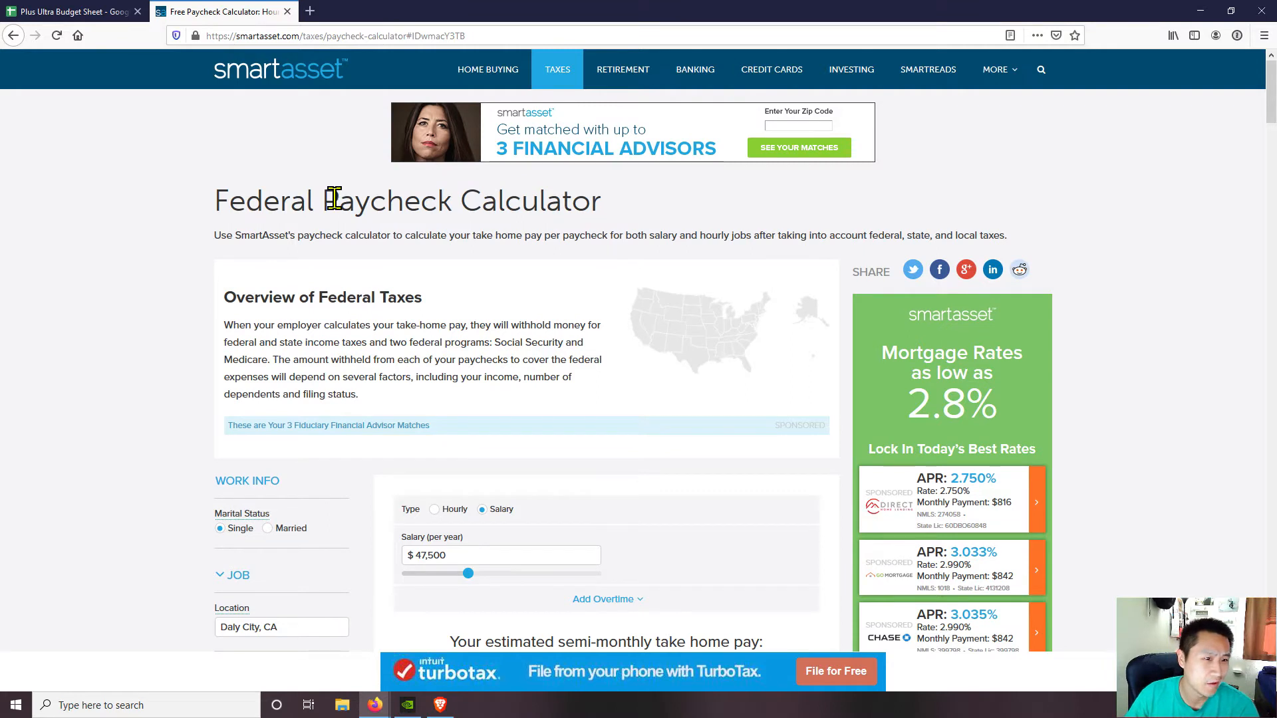
scroll(426, 208, "down", 2)
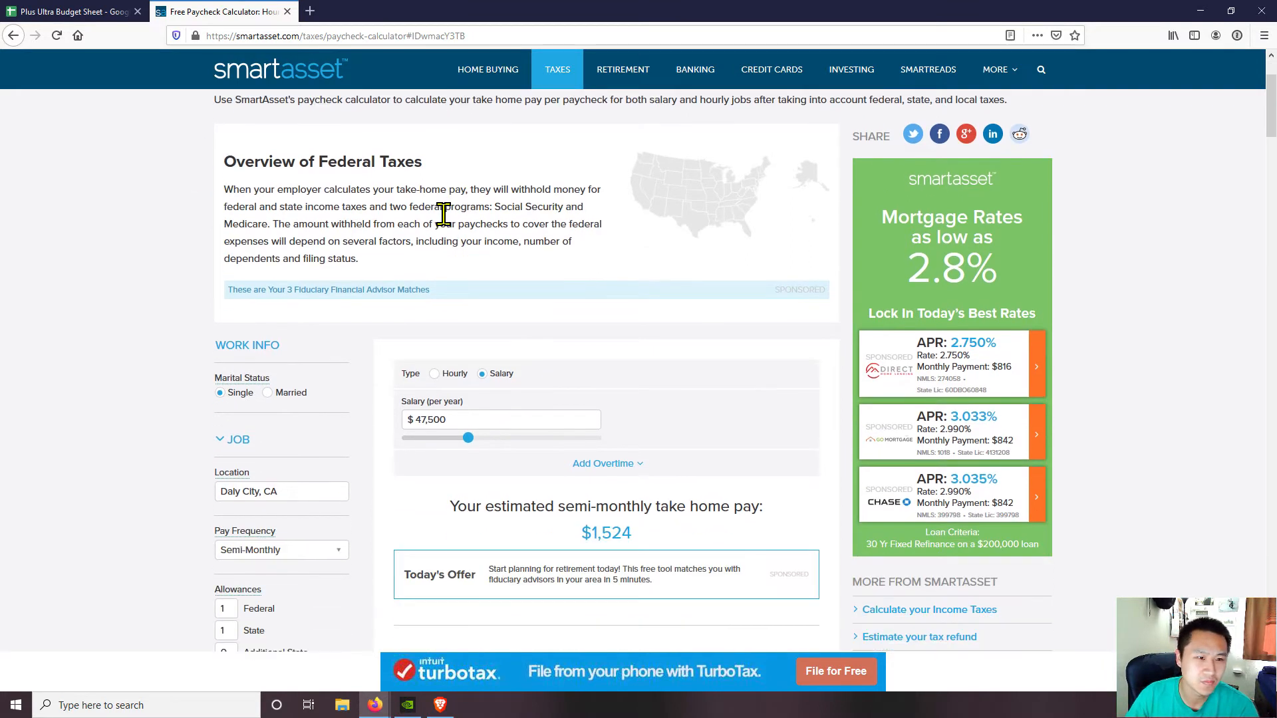
scroll(301, 182, "down", 2)
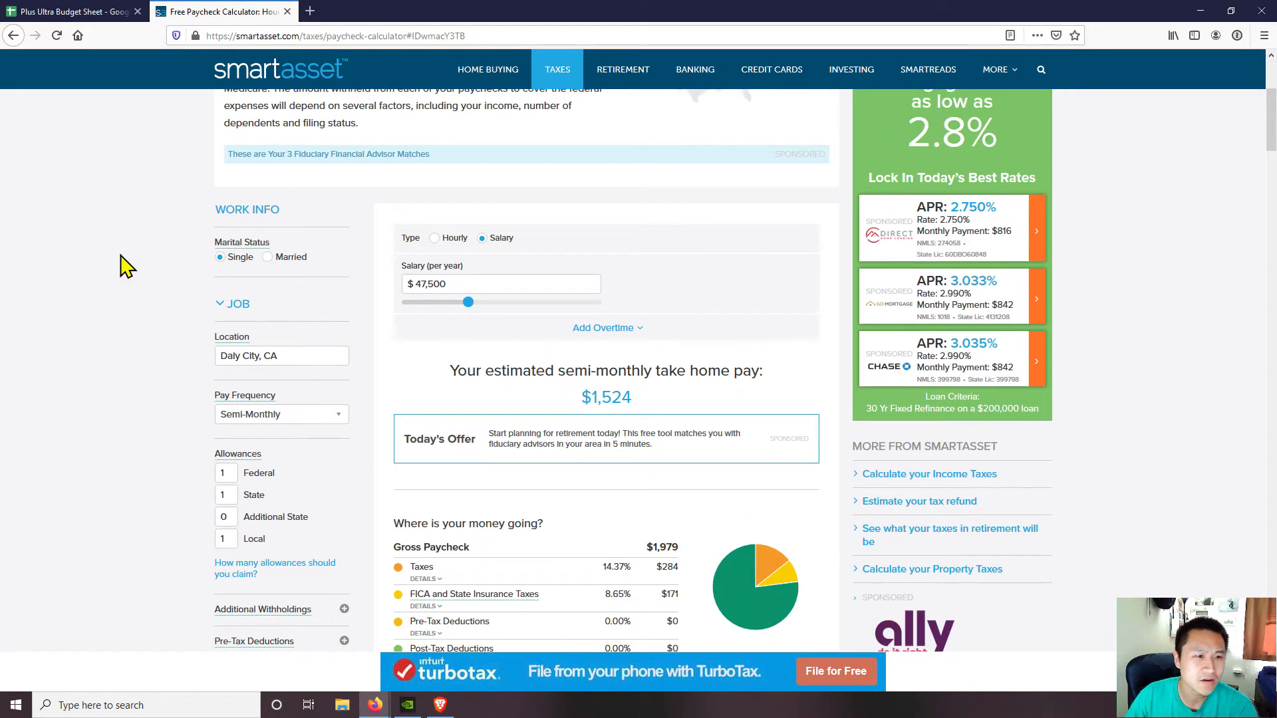
Try the Hourly pay type, return to Salary, and examine the yearly salary, estimated semi-monthly take-home pay and paycheck breakdown
left_click(435, 240)
left_click(481, 239)
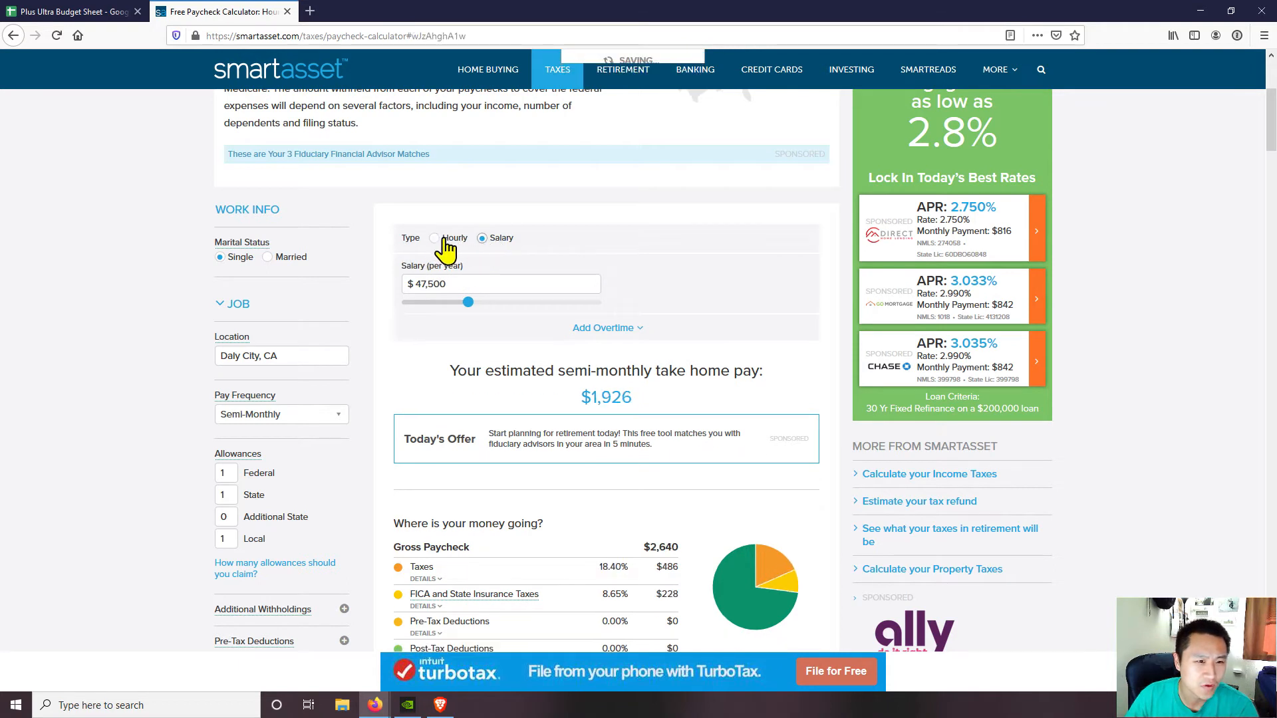
scroll(471, 261, "down", 1)
left_click(488, 216)
left_click_drag(479, 217, 406, 233)
scroll(482, 219, "down", 2)
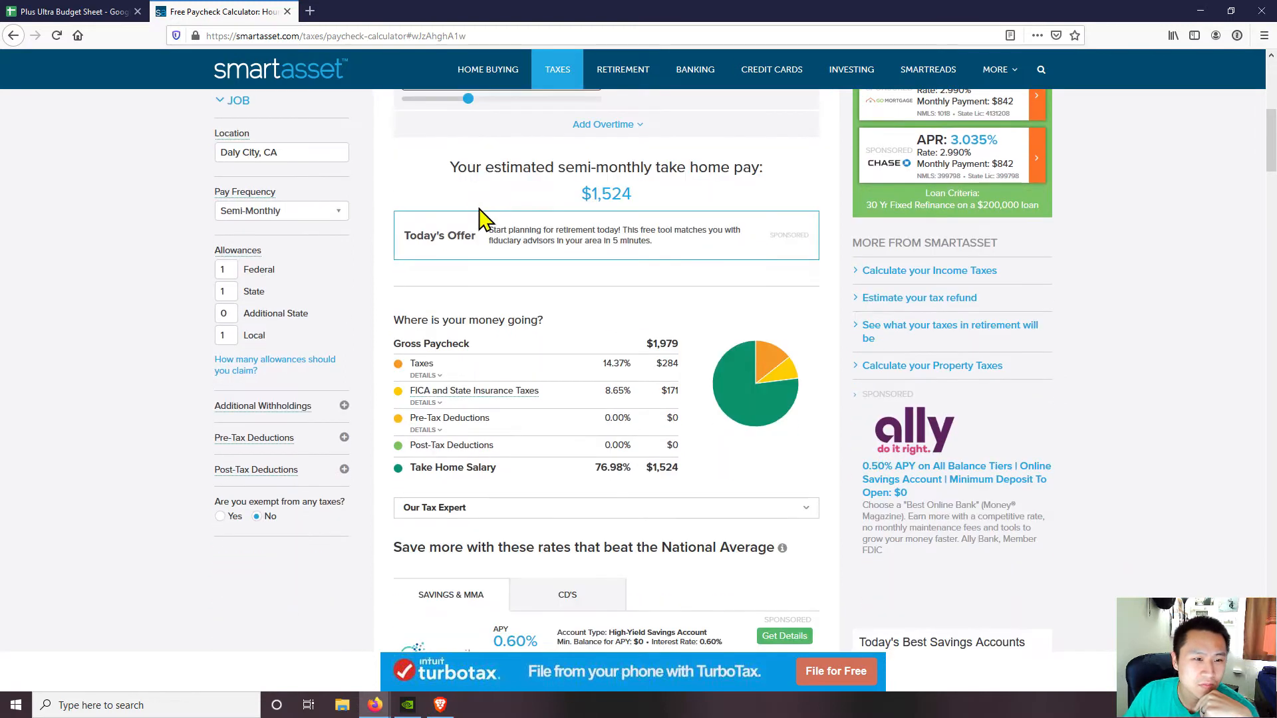
scroll(564, 276, "up", 1)
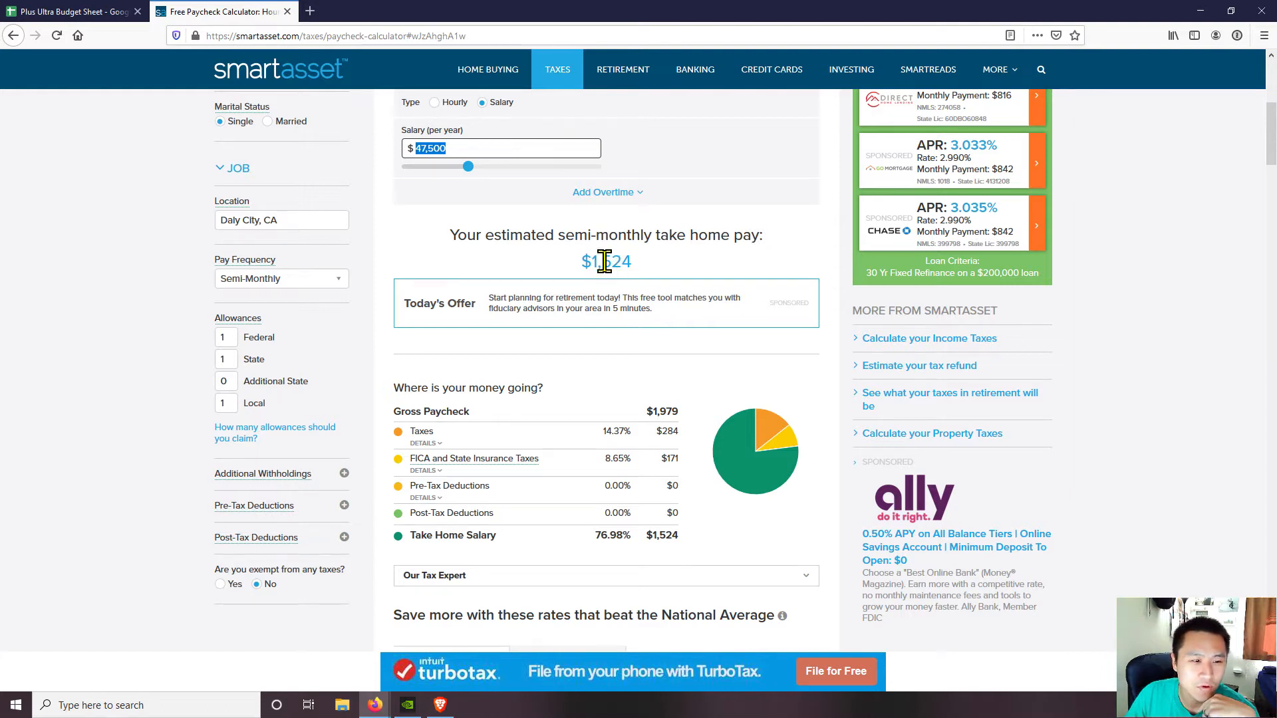
scroll(585, 286, "down", 1)
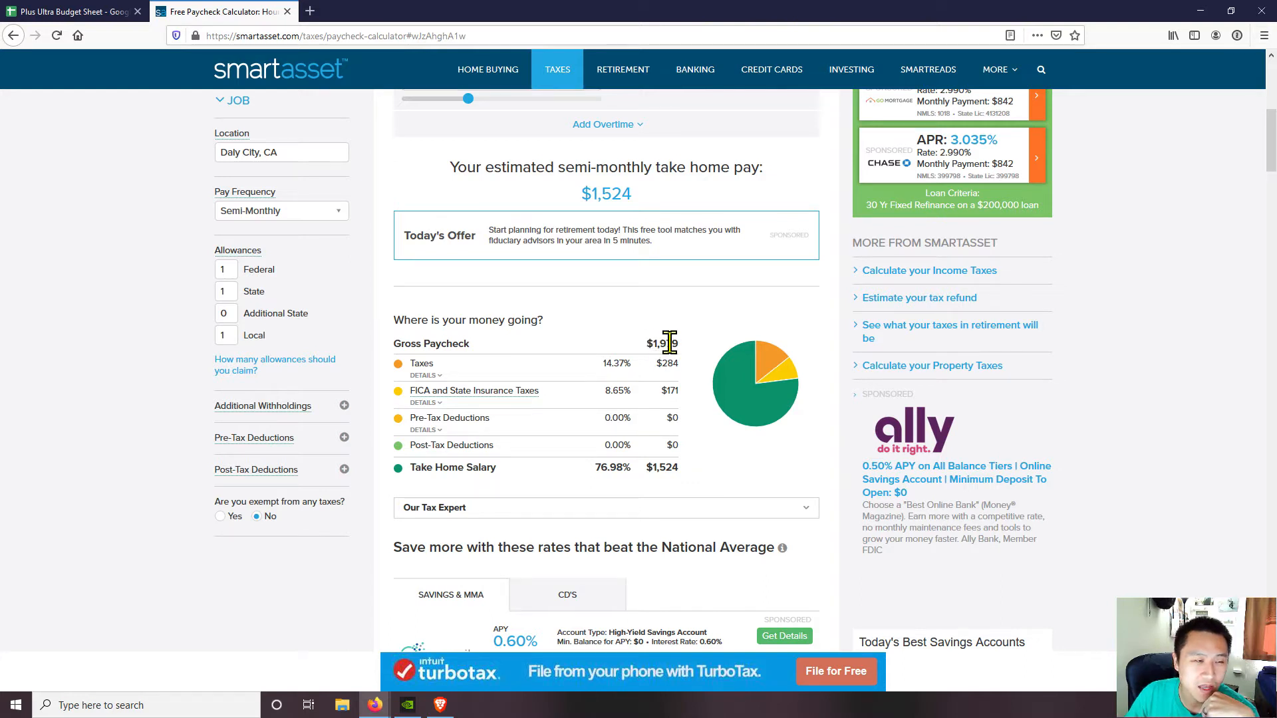
Compare the budget sheet's Pre-Tax Income in B4 with the calculator's Gross Paycheck, and examine the tax lines in its breakdown
left_click(99, 11)
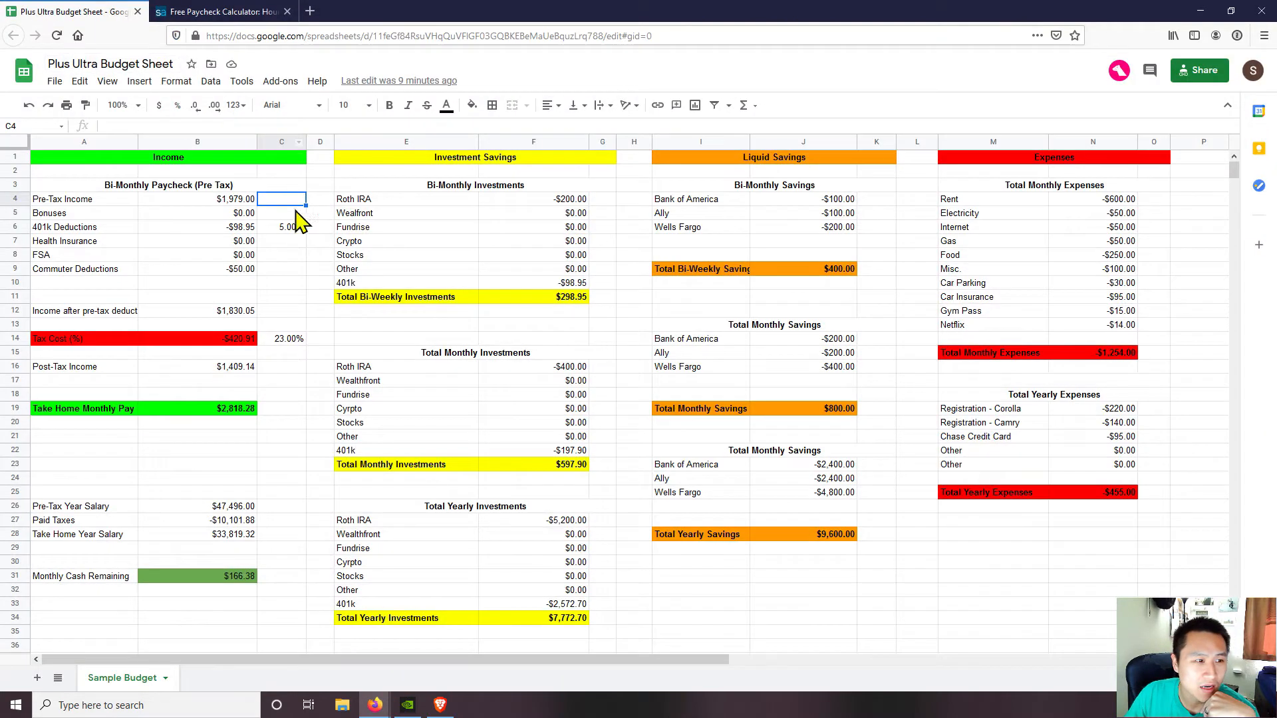
left_click(245, 201)
left_click(253, 11)
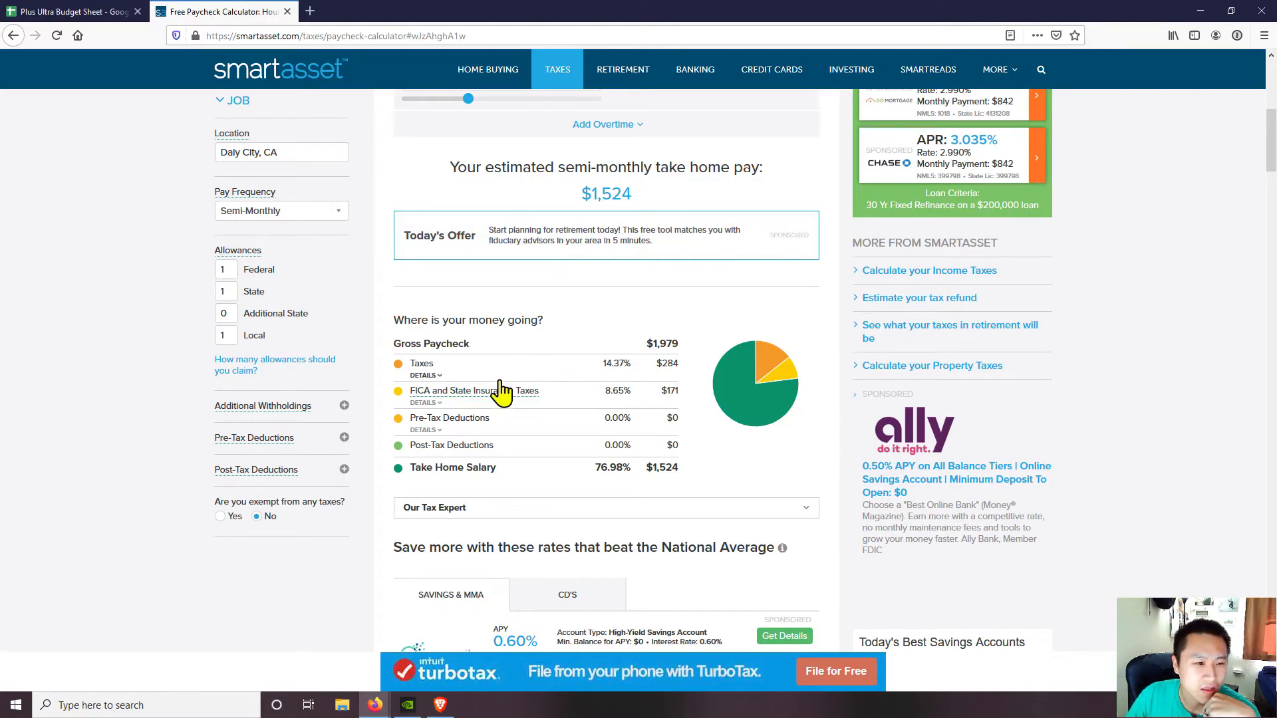
mouse_move(460, 394)
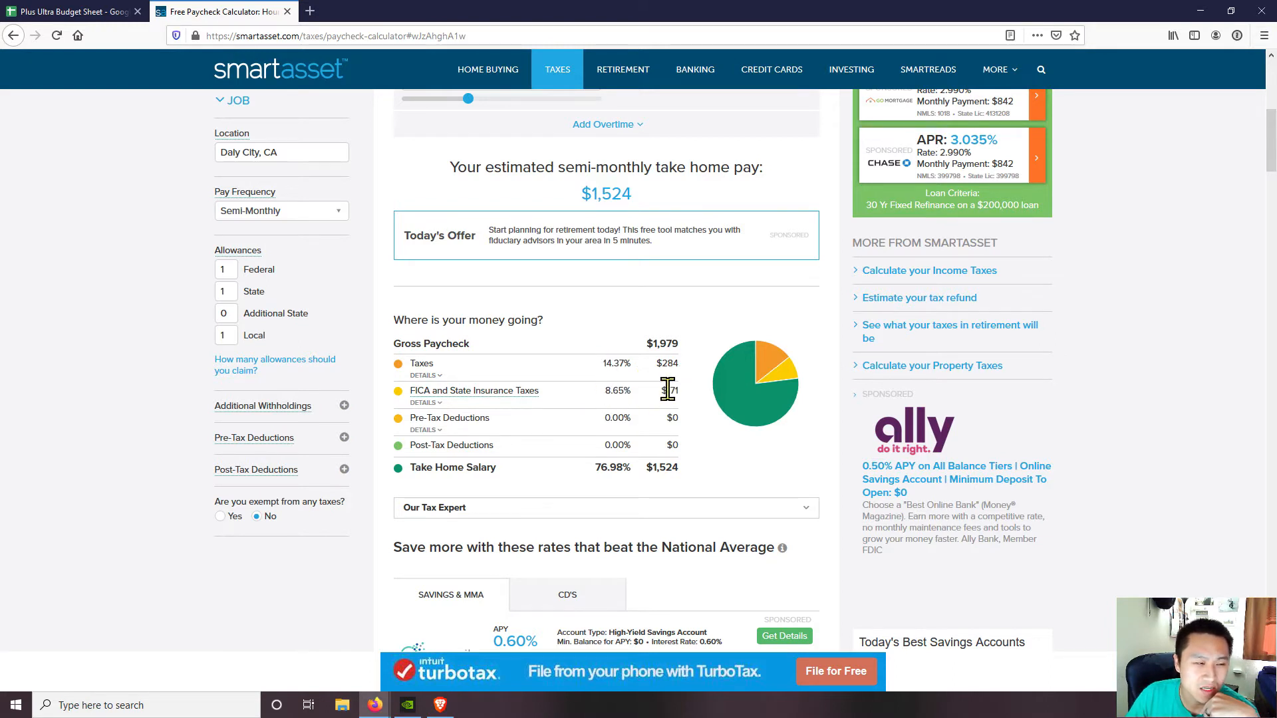
Return to the budget sheet and examine the Tax Cost formula in B14, its percentage in C14 and the Pre-Tax Income in B4
left_click(119, 11)
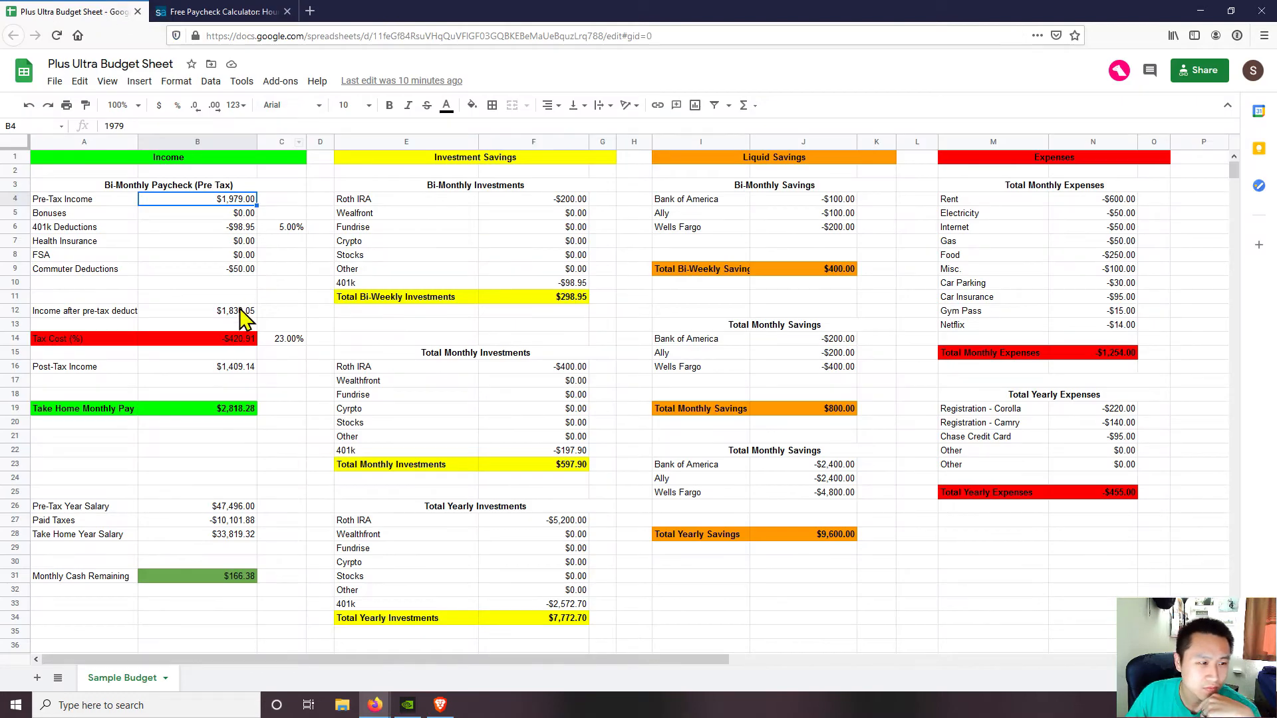
left_click(93, 350)
left_click(158, 349)
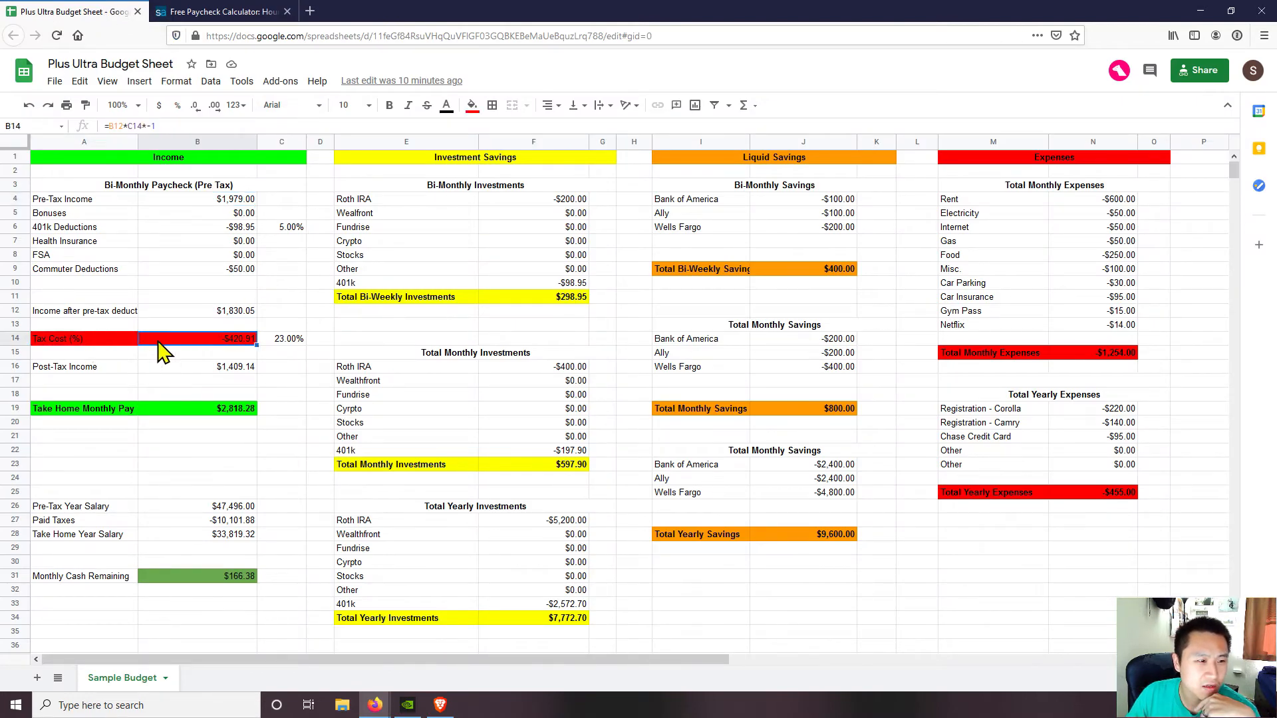
left_click(284, 342)
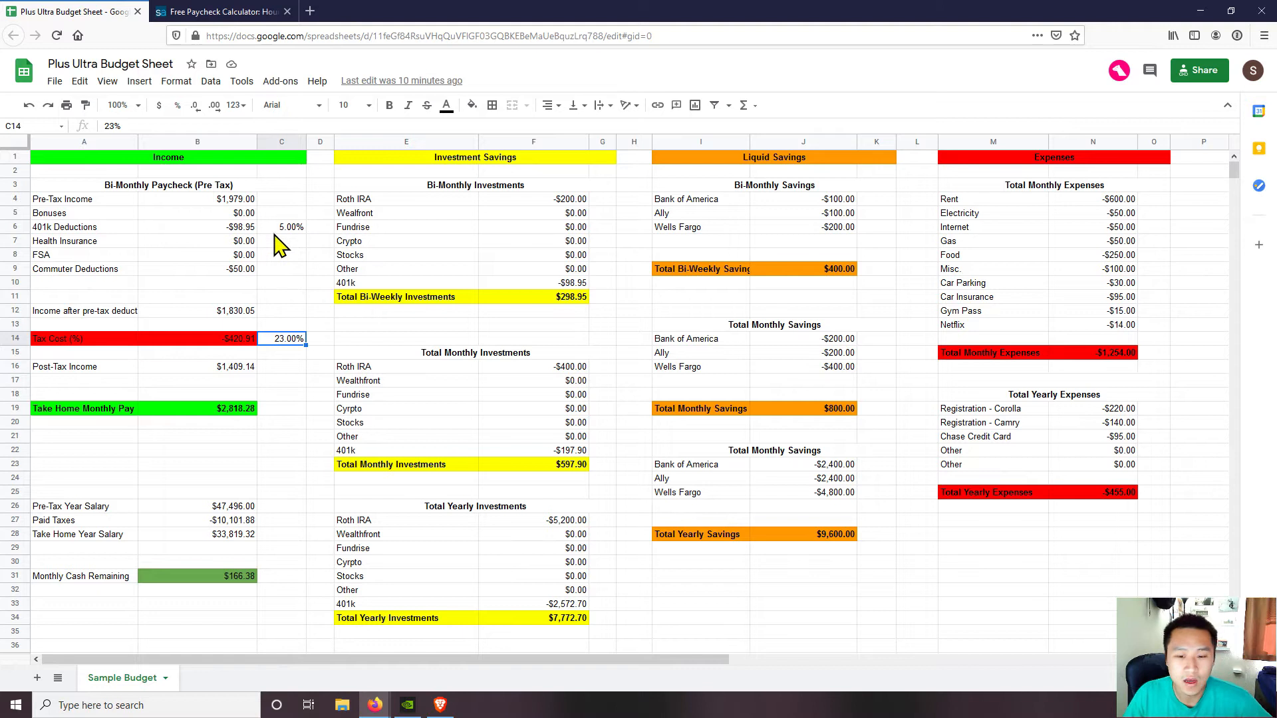
left_click(280, 242)
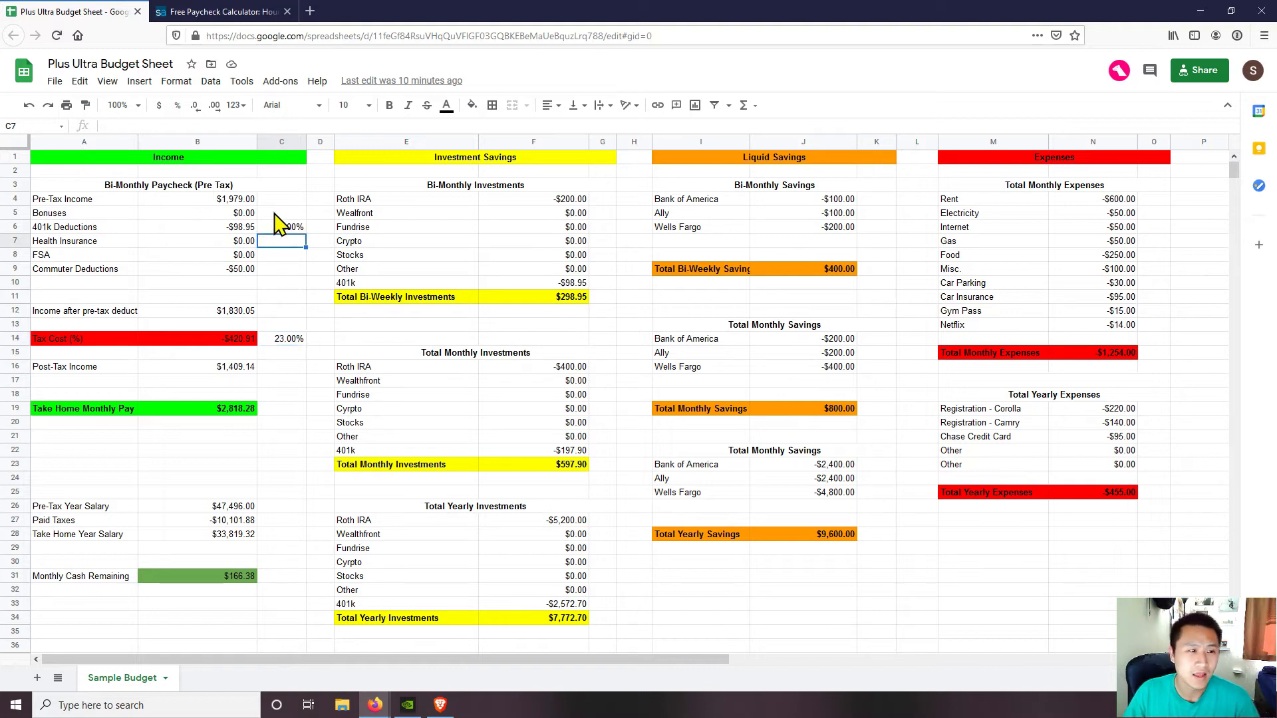
left_click(279, 213)
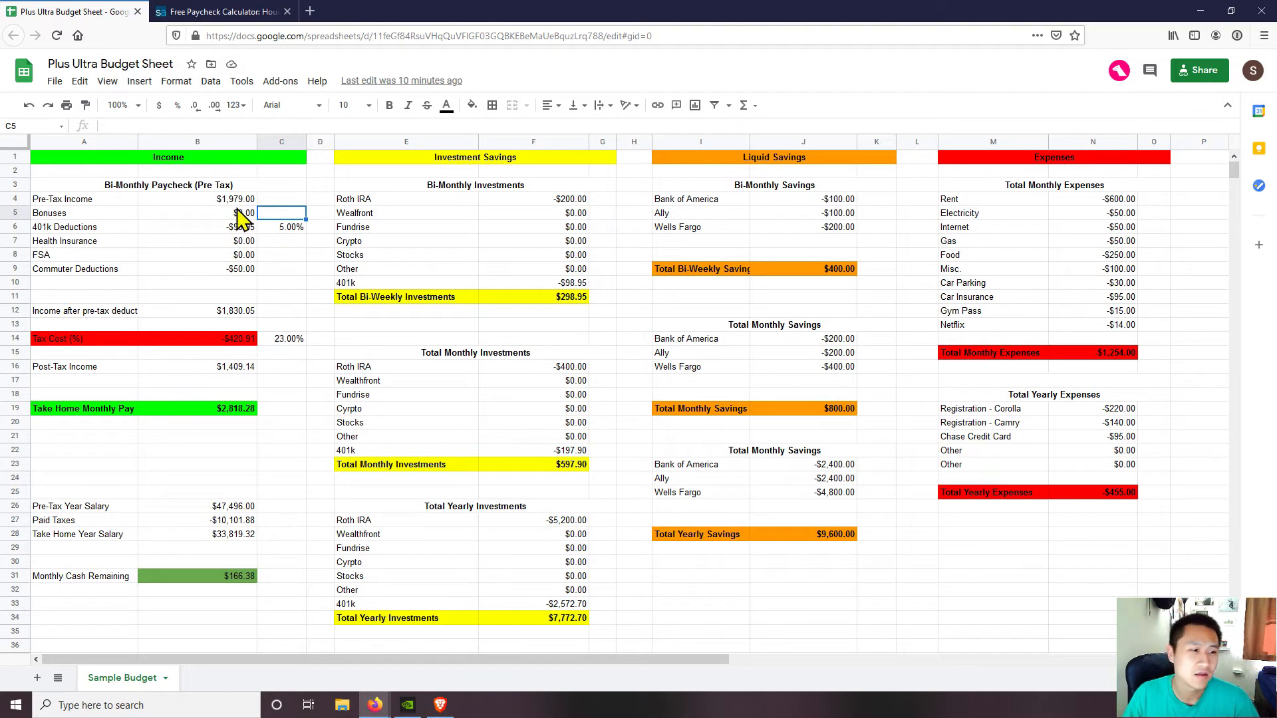
left_click(238, 203)
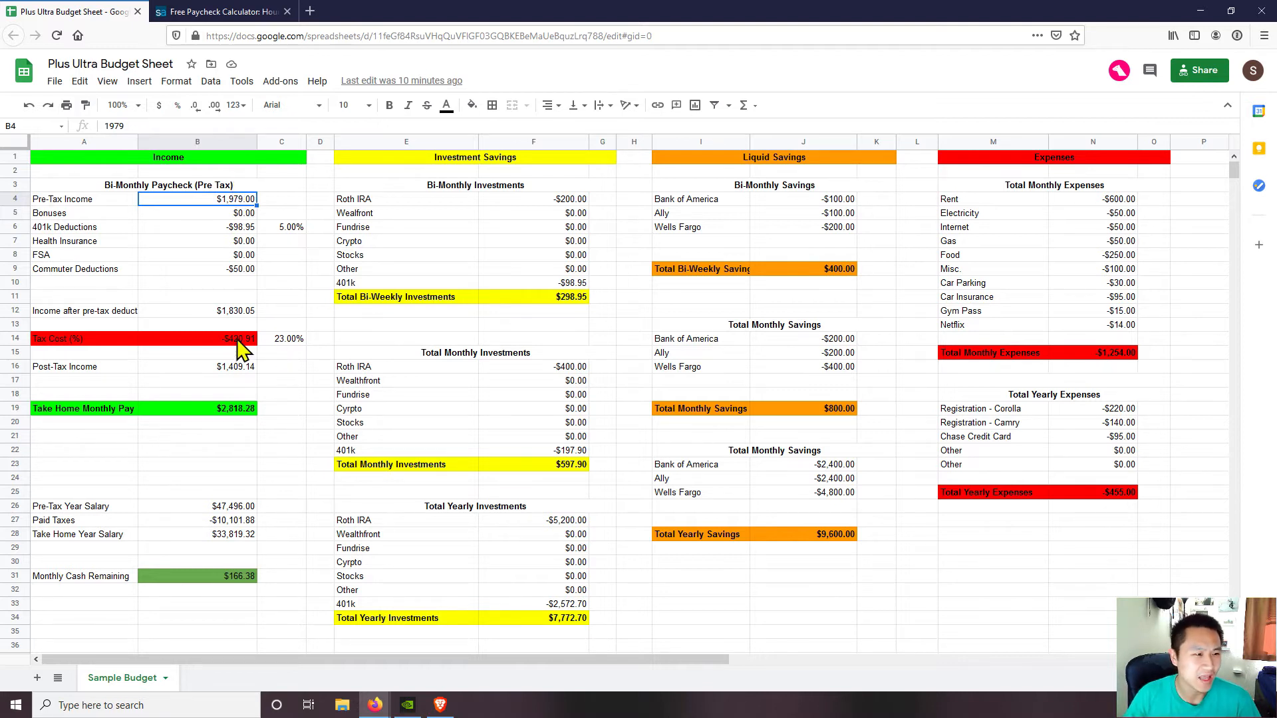
left_click(286, 349)
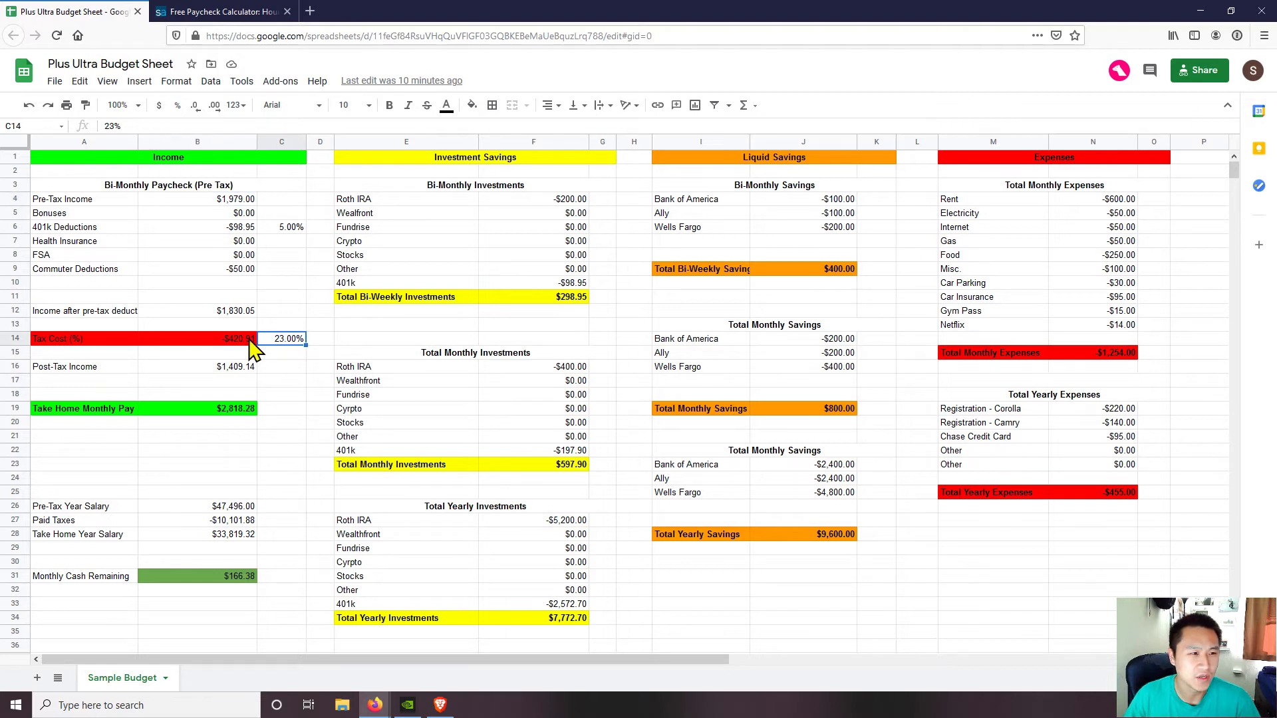
left_click(257, 347)
left_click(275, 337)
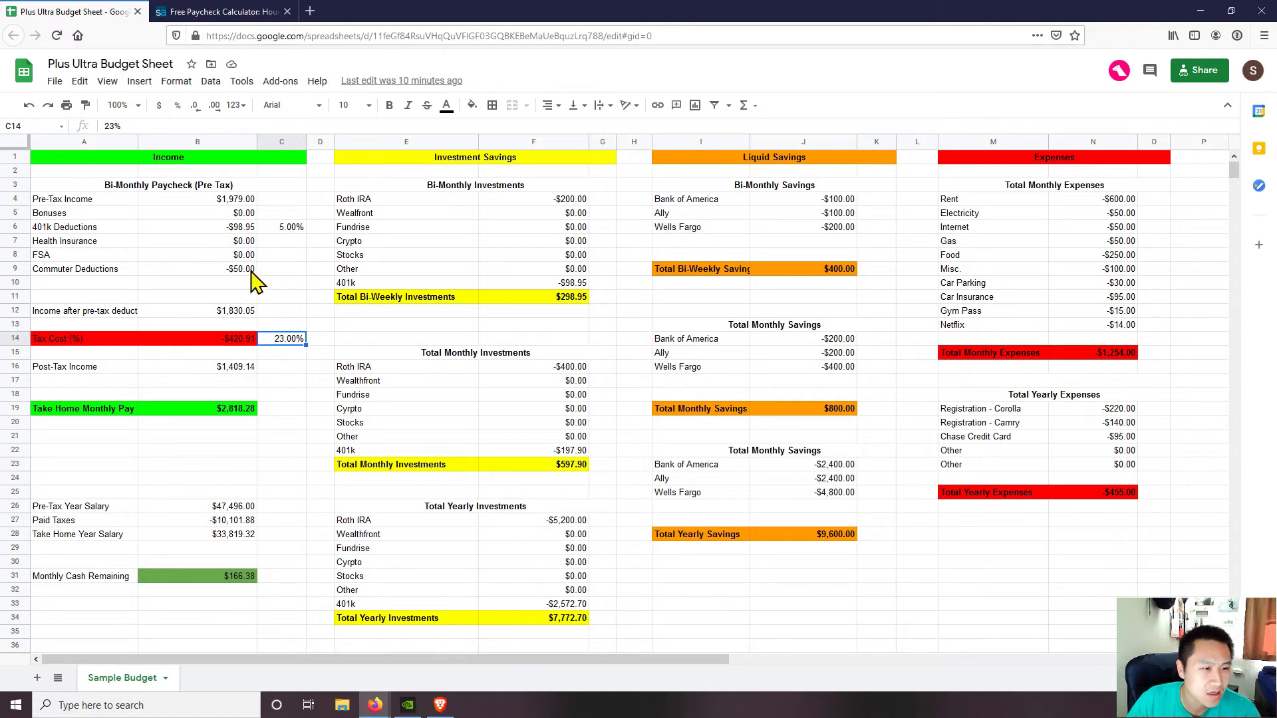
Inspect the Take Home Monthly Pay formula in B19
left_click(237, 407)
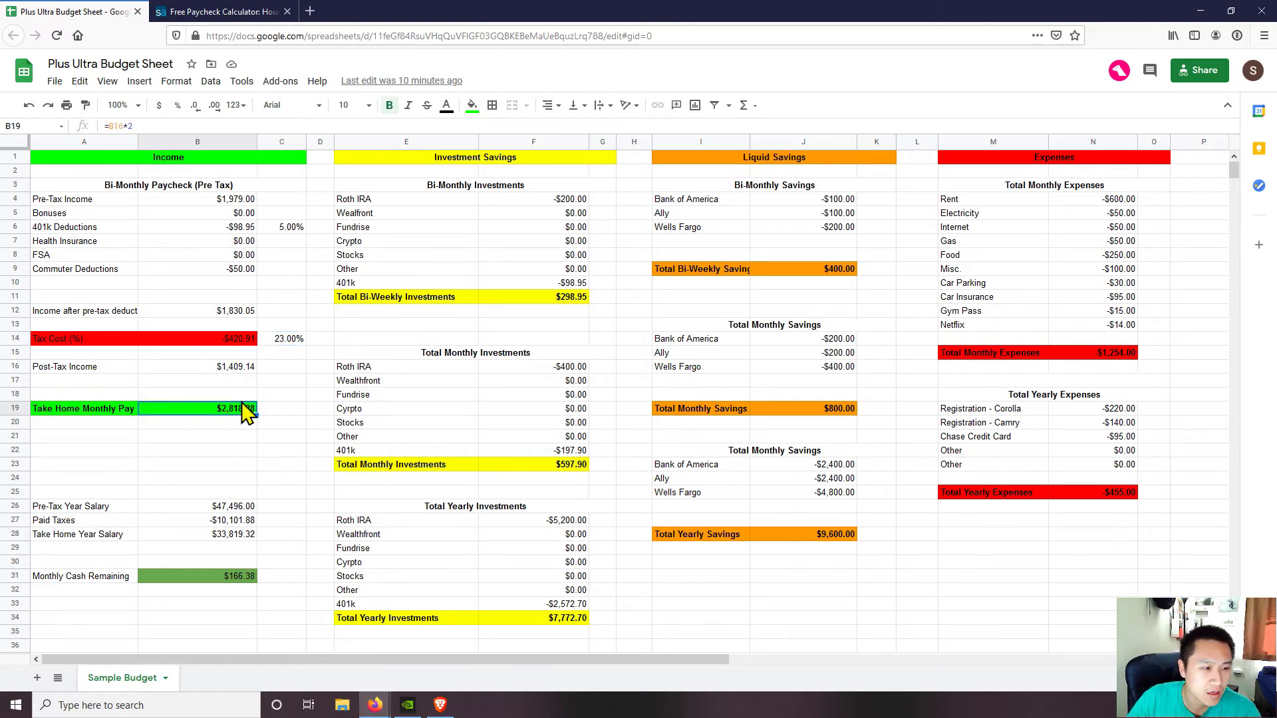
left_click(274, 242)
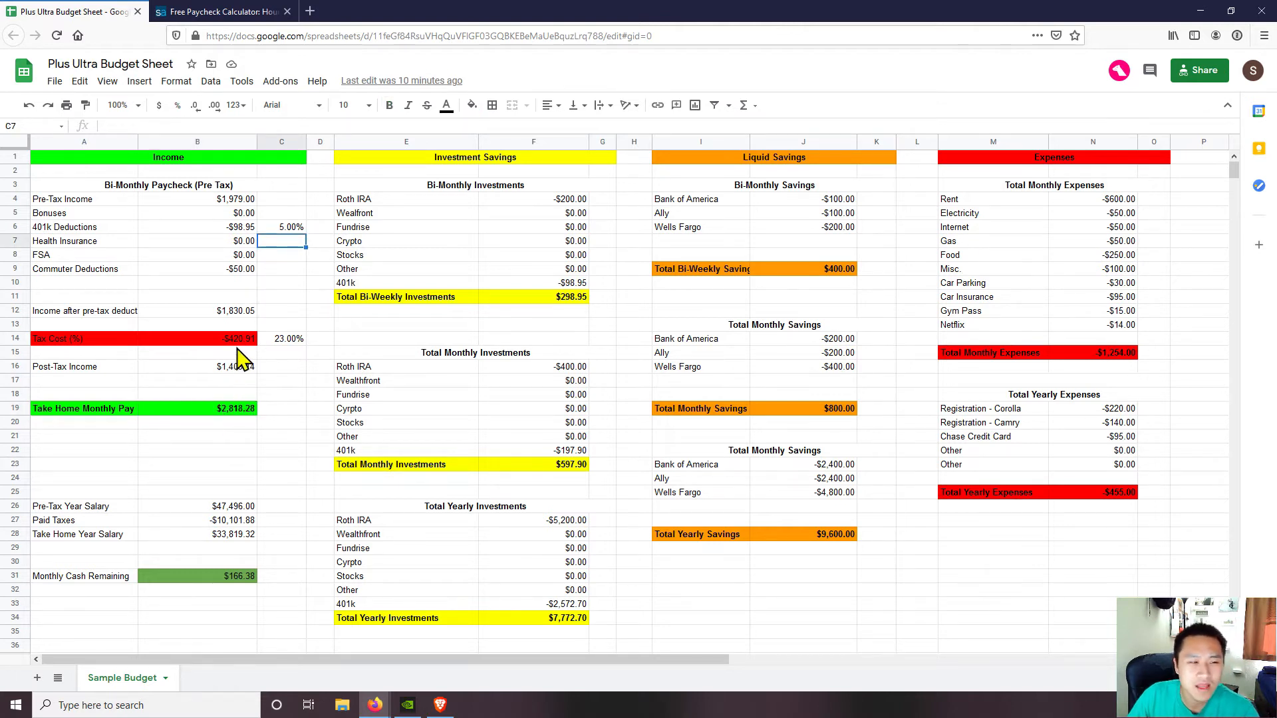
left_click(231, 409)
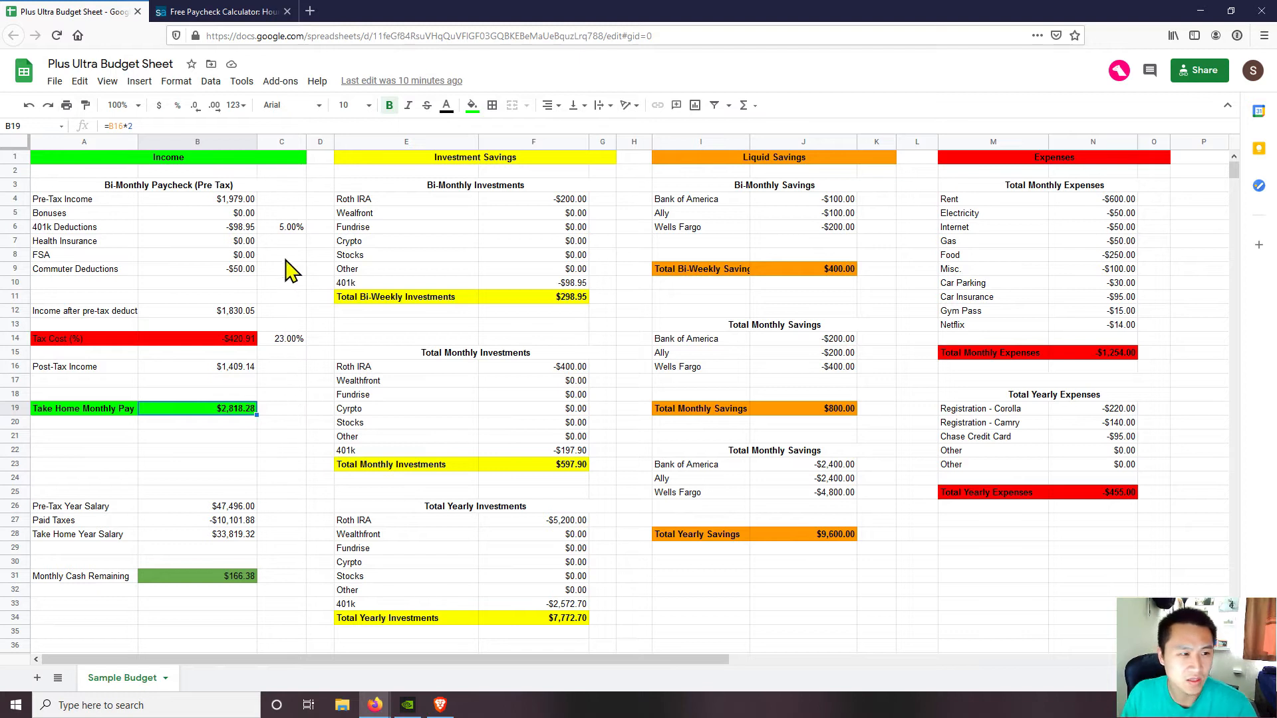
Review the Pre-Tax Income, Bonuses and 401k Deductions entries in B4 to B6, and the 401k percentage in C6
left_click(239, 200)
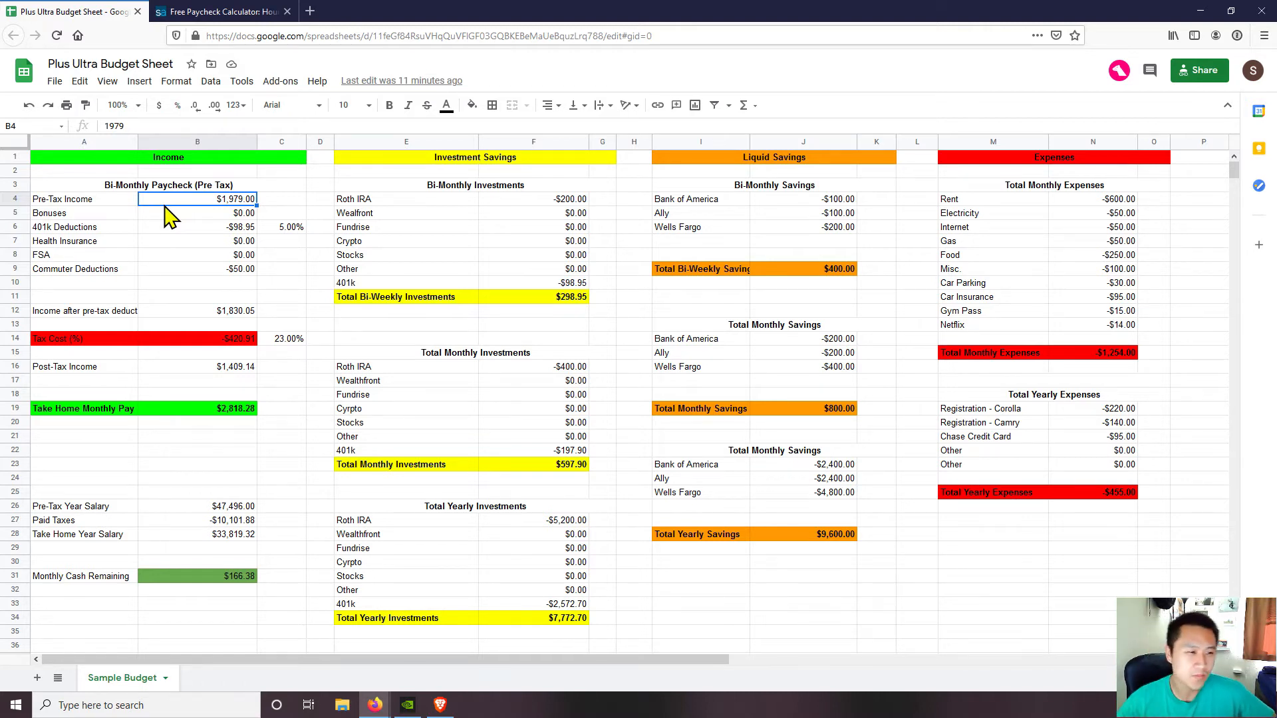
left_click(251, 213)
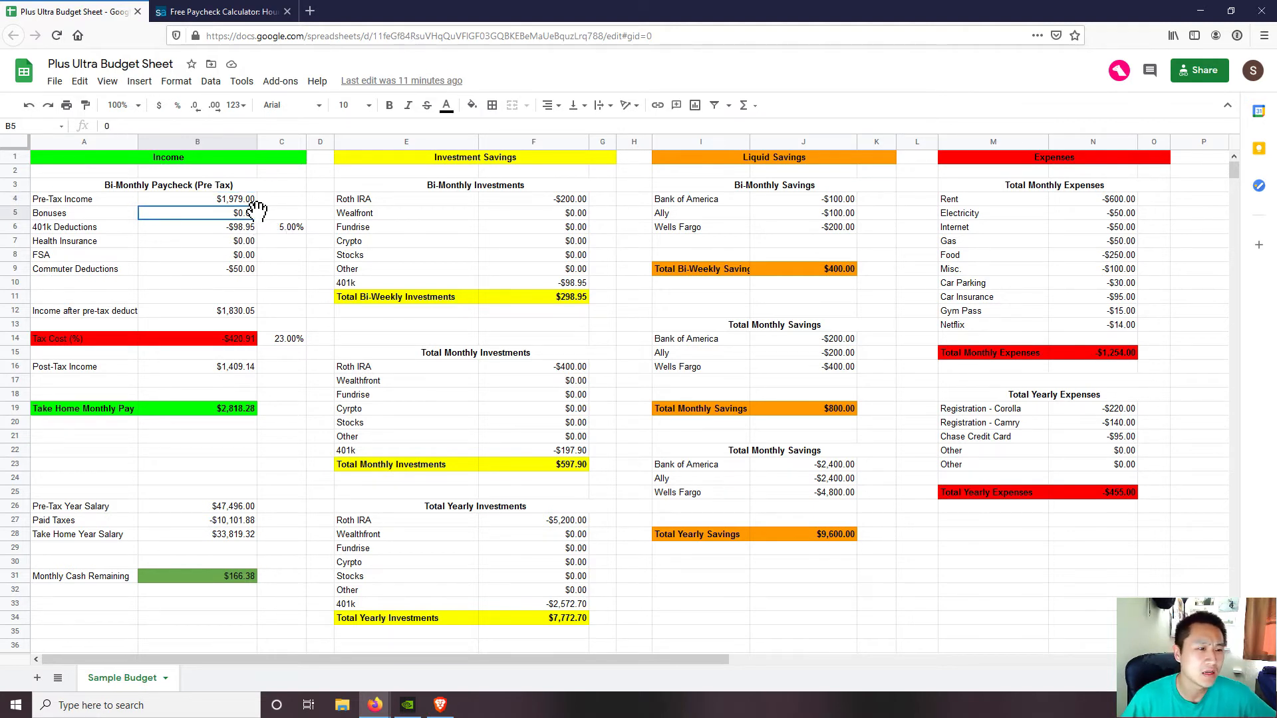
left_click(229, 230)
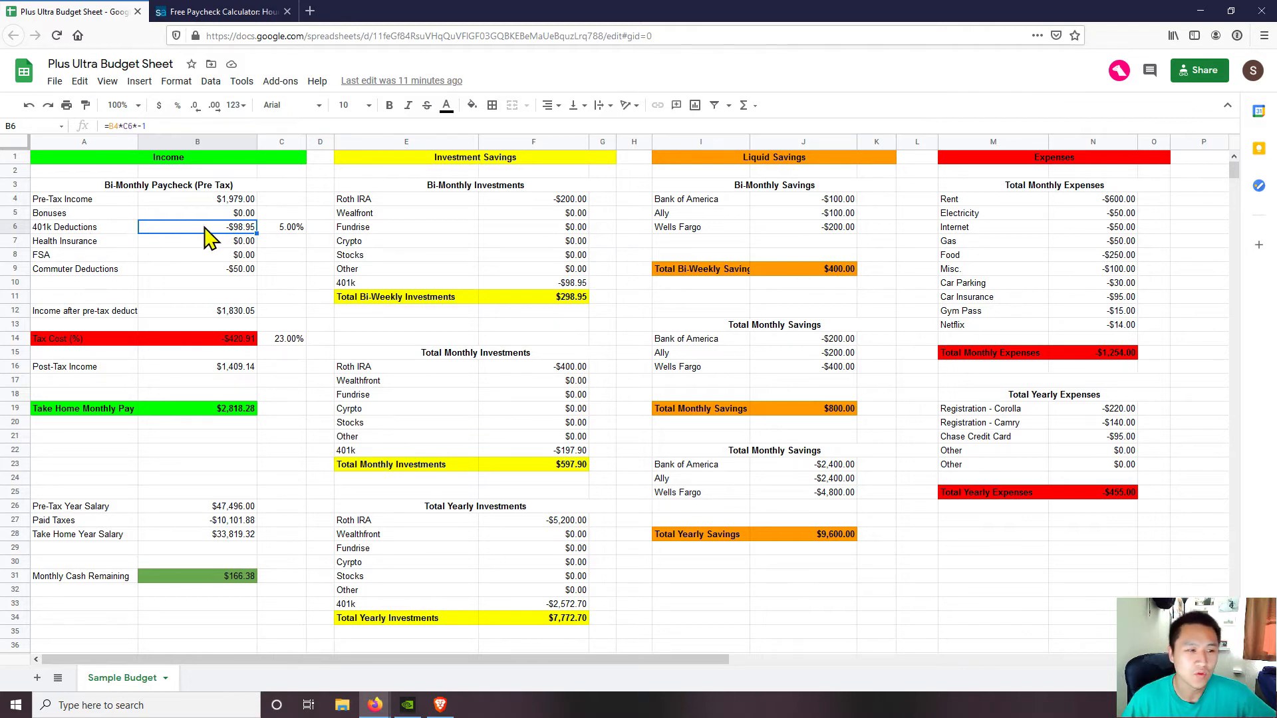
left_click(267, 228)
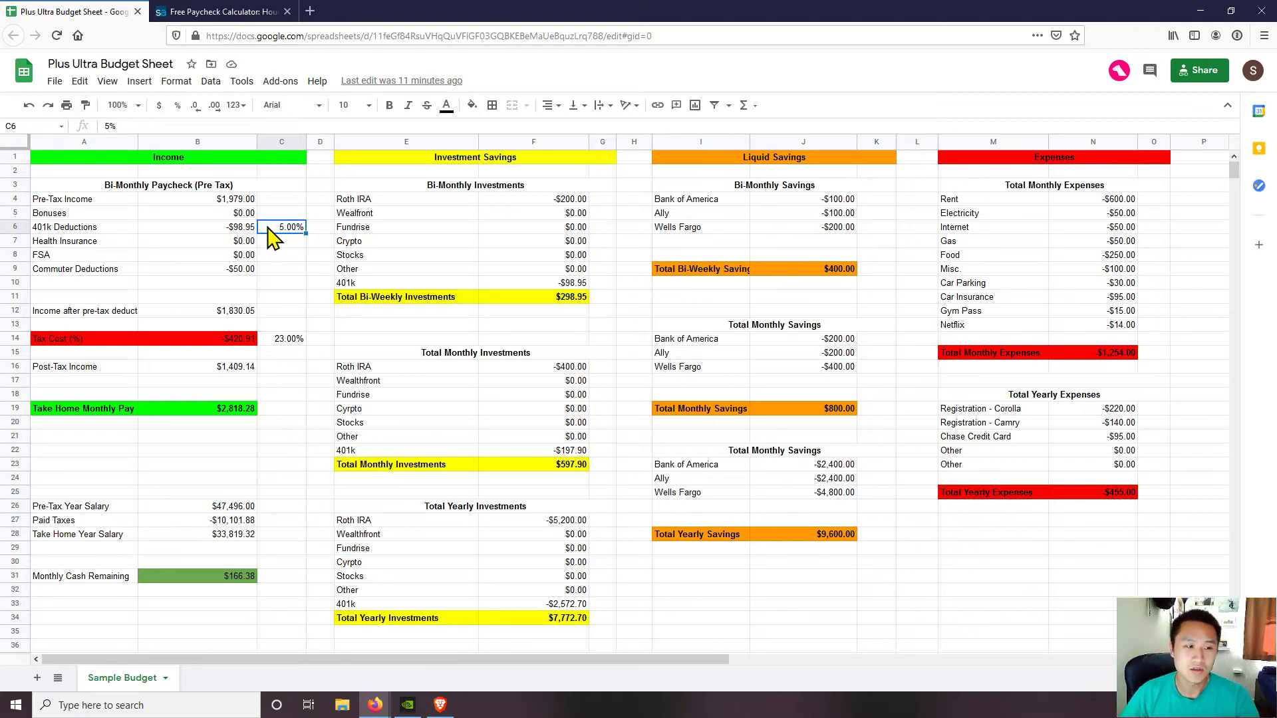
Clear the 401k Deductions formula in B6 and rebuild it as =B4*C6, multiplying Pre-Tax Income by the 401k percentage
left_click(242, 233)
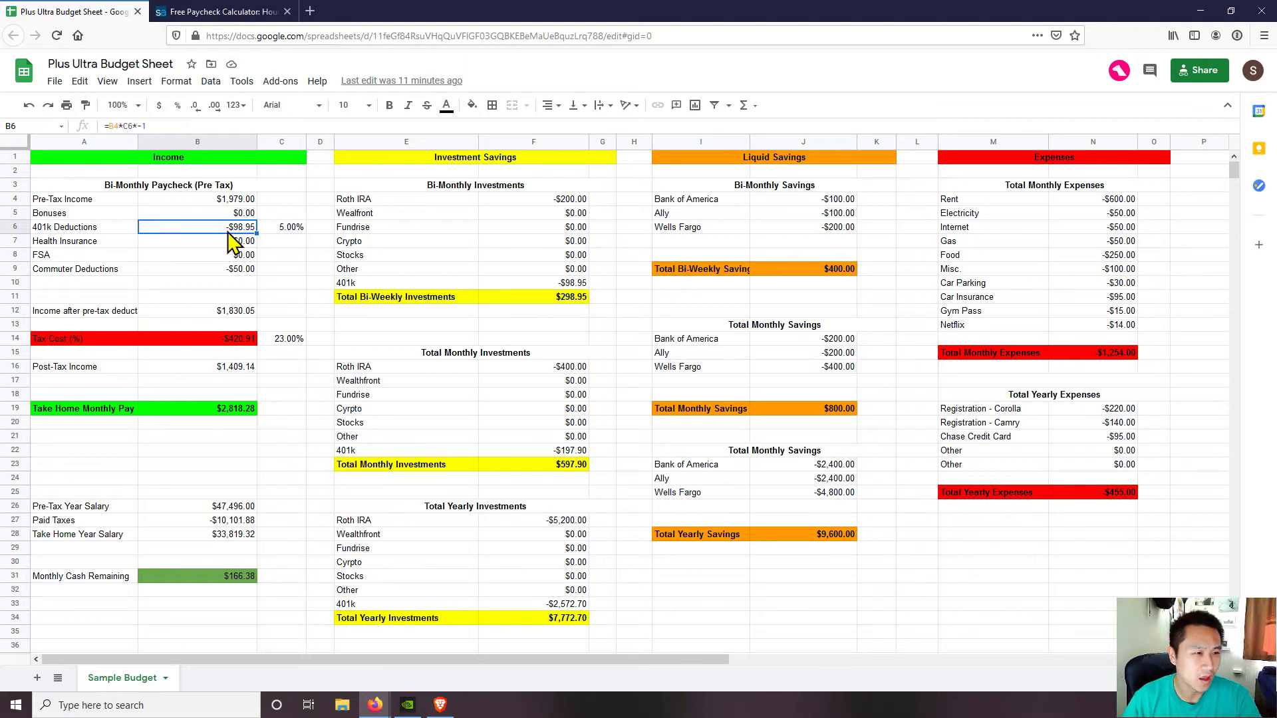
left_click(125, 126)
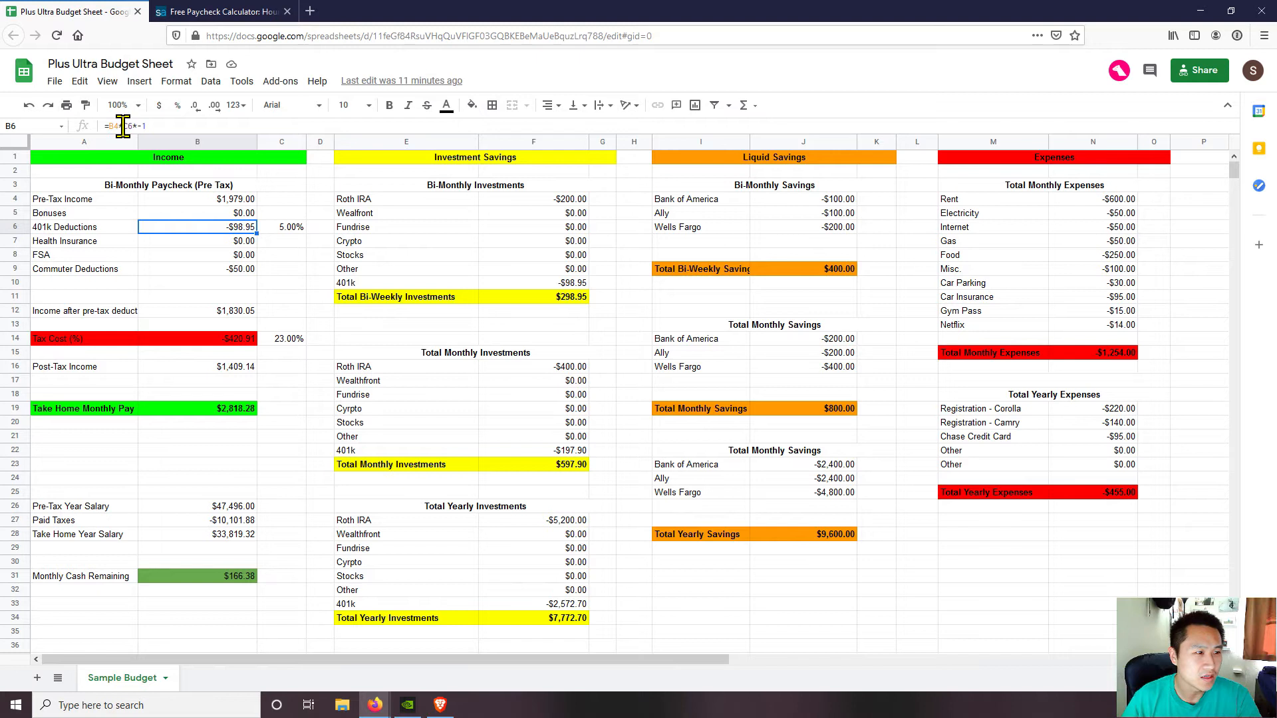
left_click_drag(123, 127, 162, 128)
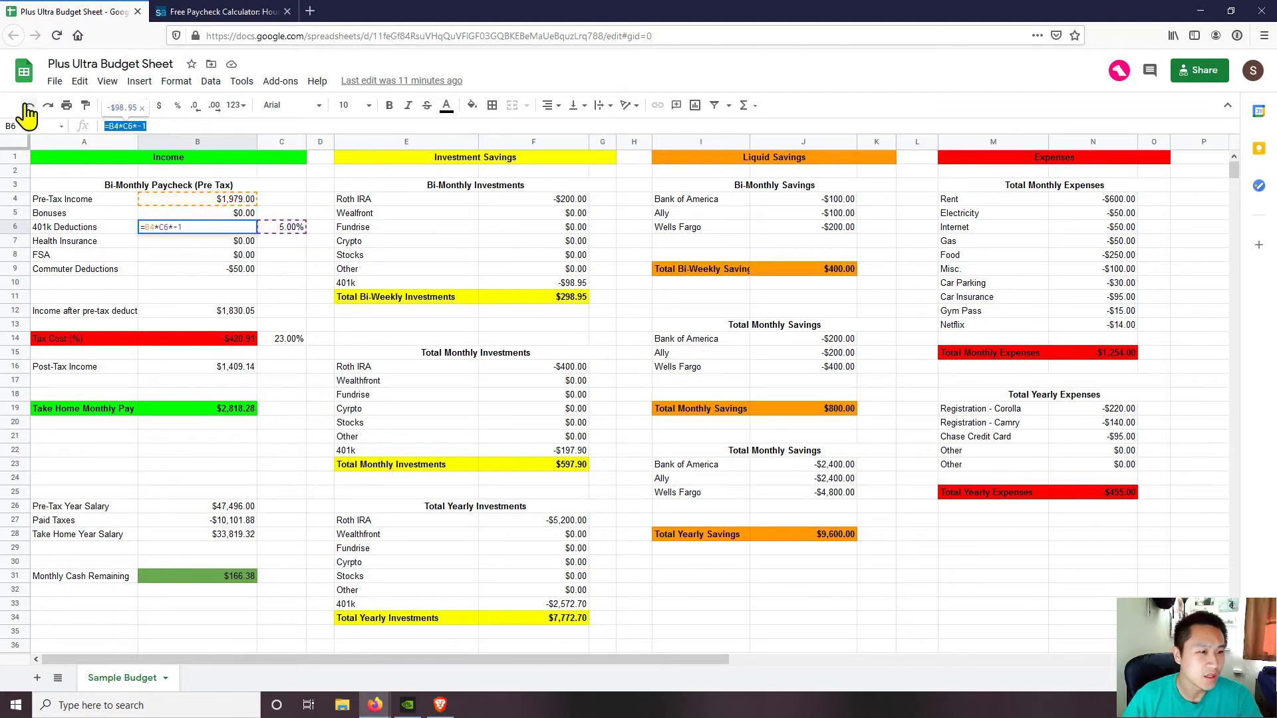
key("BackSpace")
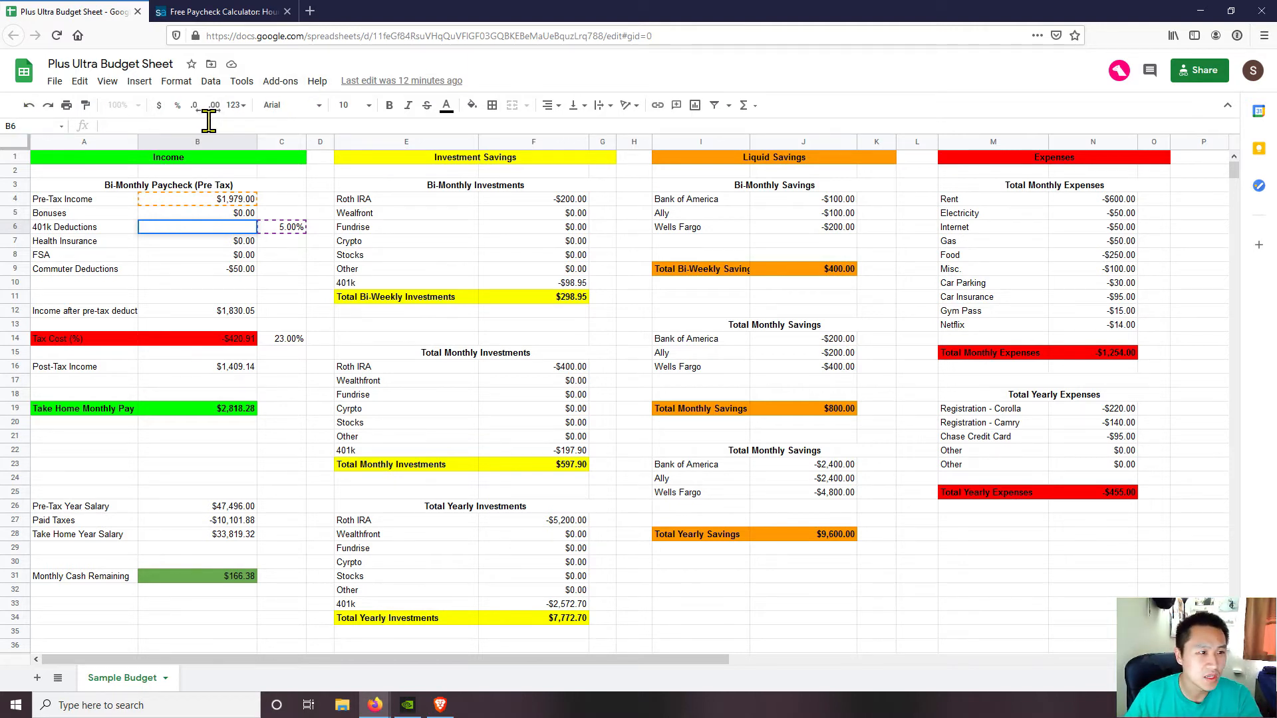
type("=")
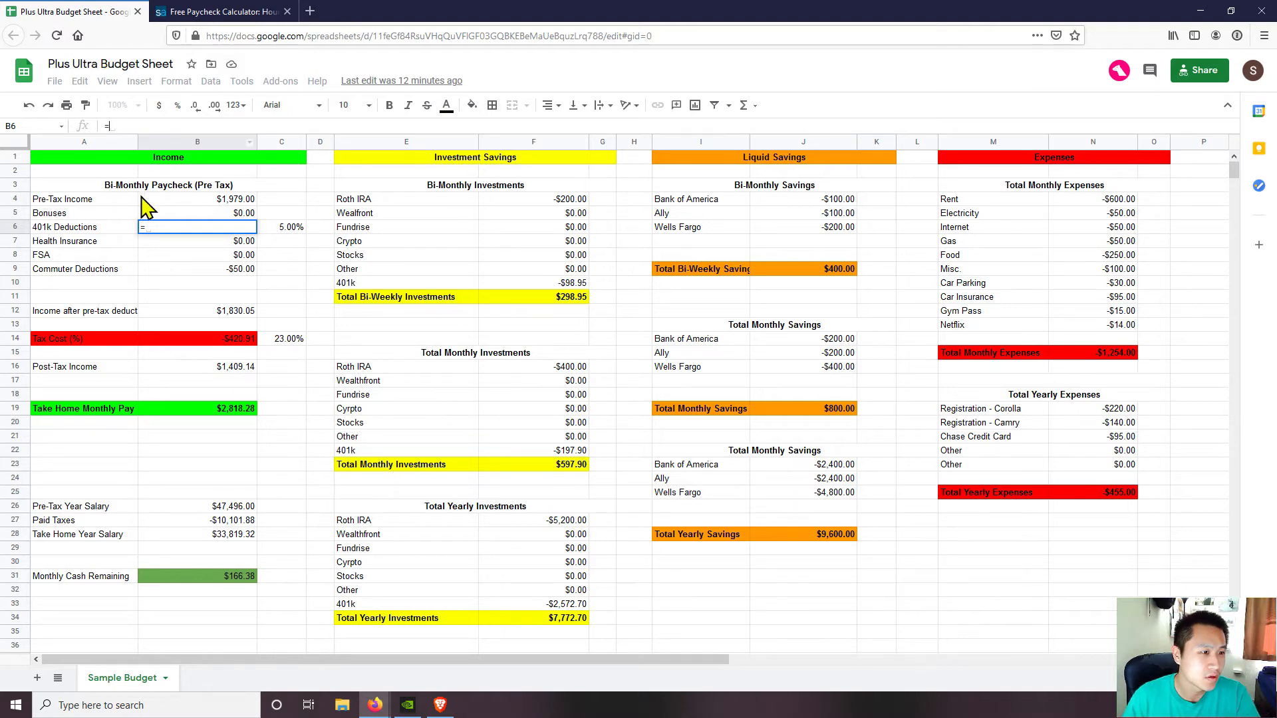
left_click(236, 199)
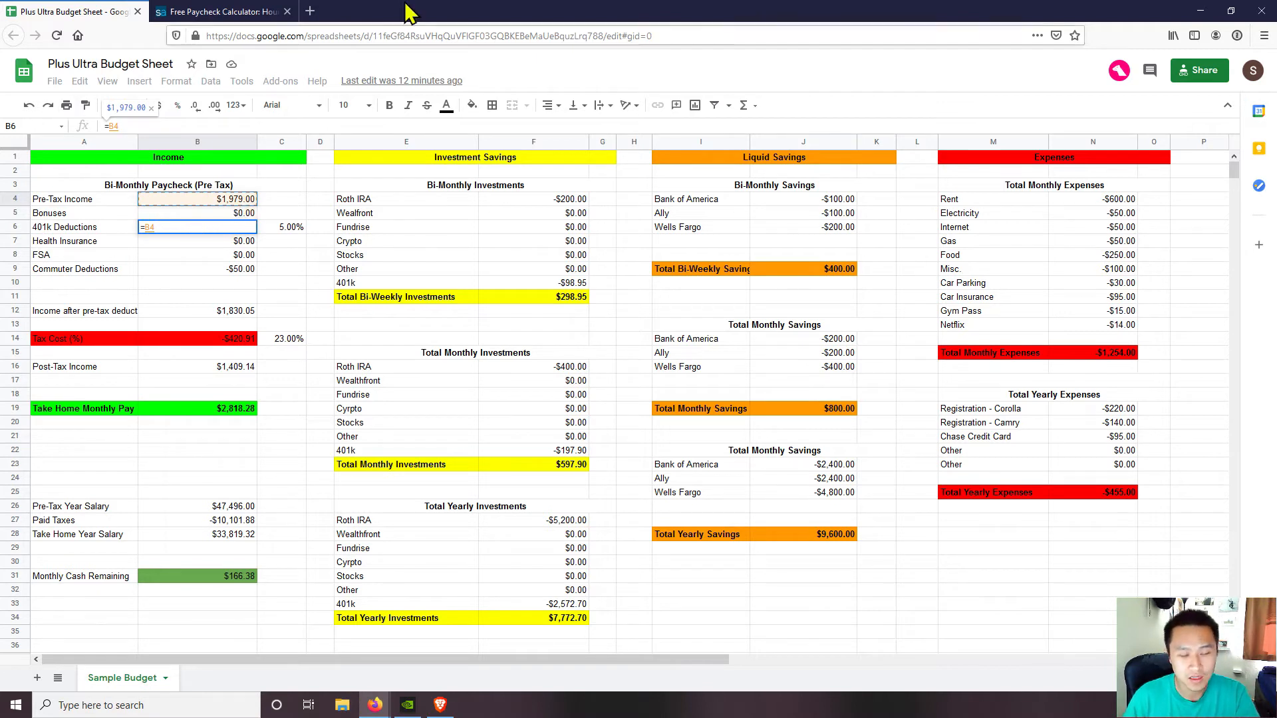
type("*")
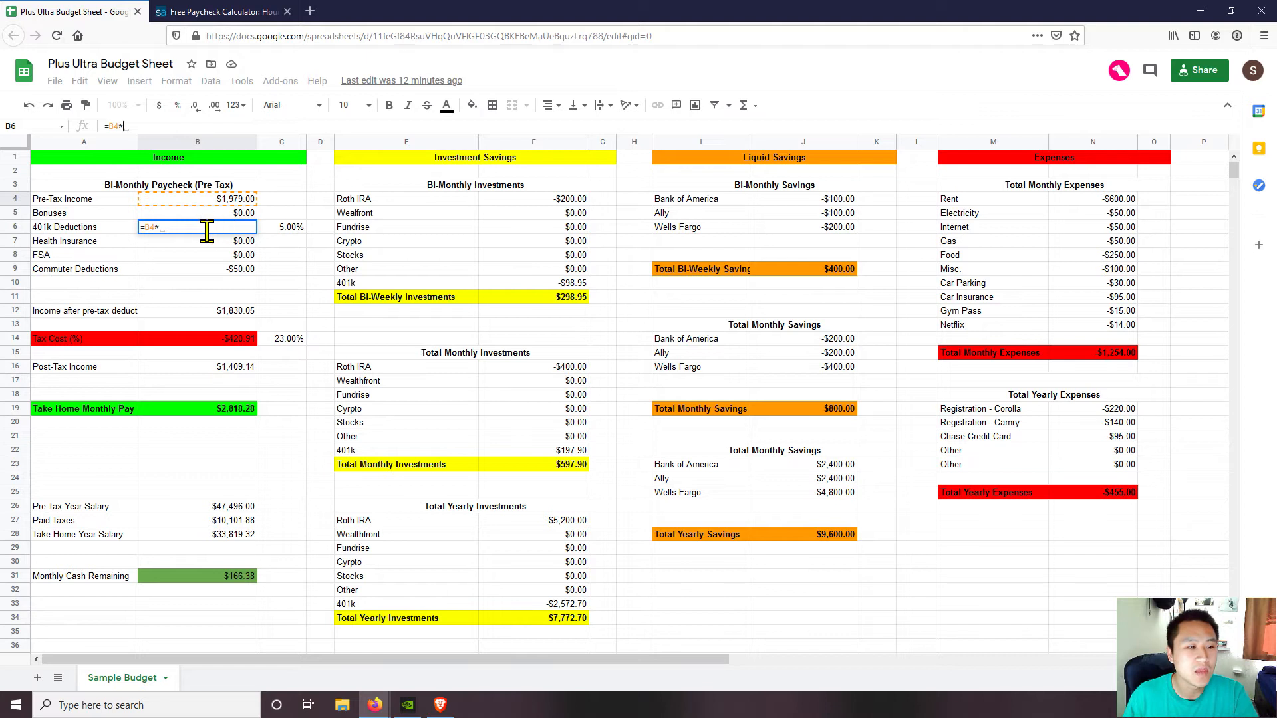
left_click(284, 240)
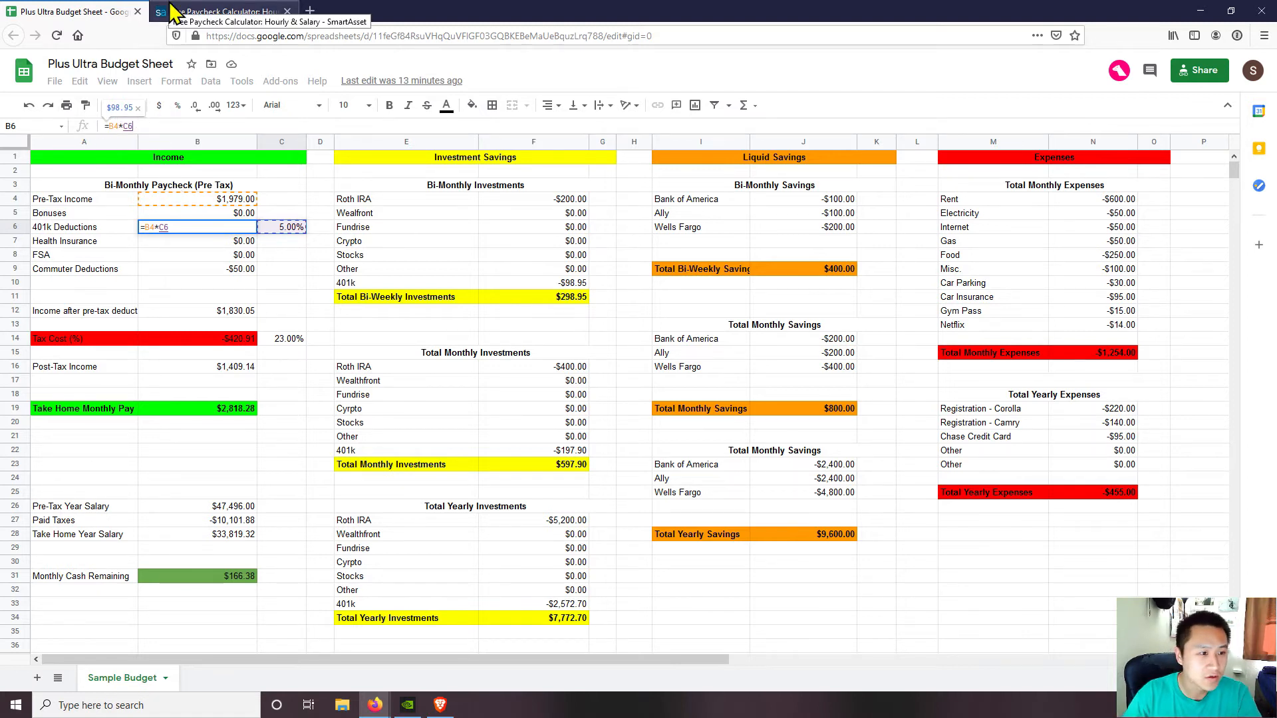
key("Return")
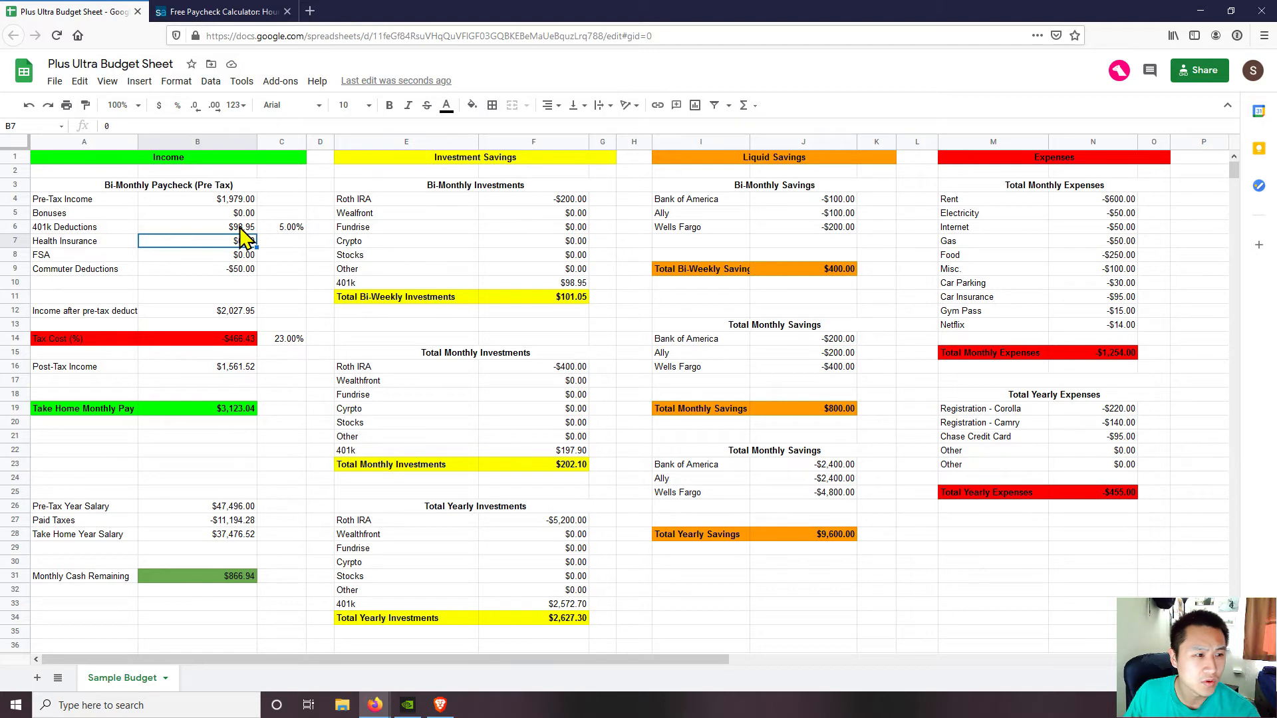
Set the 401k percentage in C6 to 10% and check the resulting 401k Deductions amount in B6
left_click(297, 229)
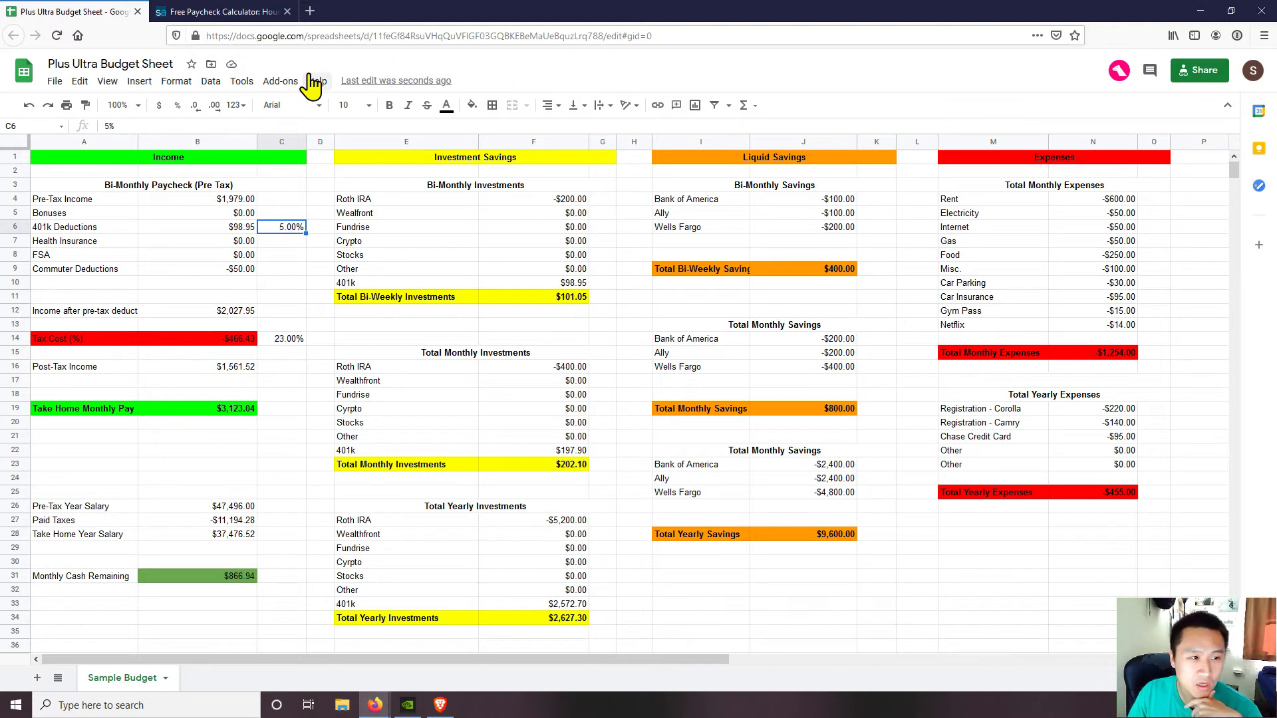
type("10")
key("Return")
key("Up")
key("Left")
key("Left")
key("Right")
key("Right")
key("Left")
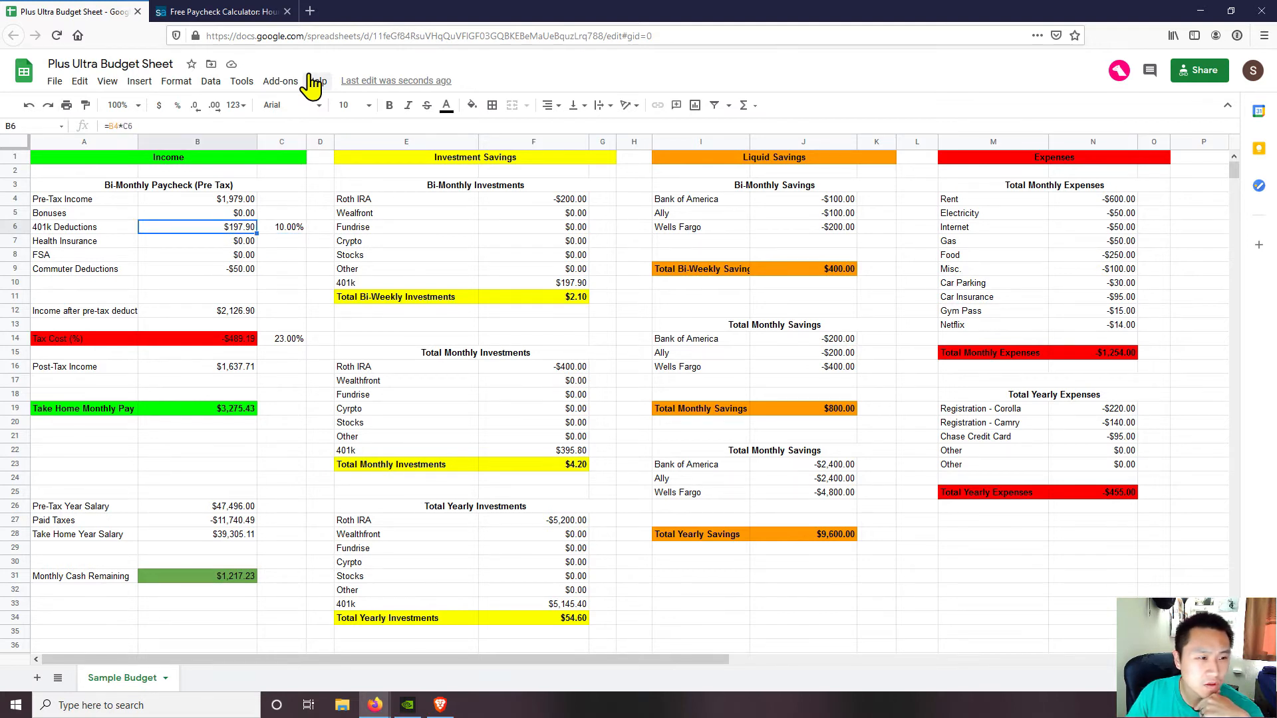
Set the 401k percentage in C6 to 15%
key("Right")
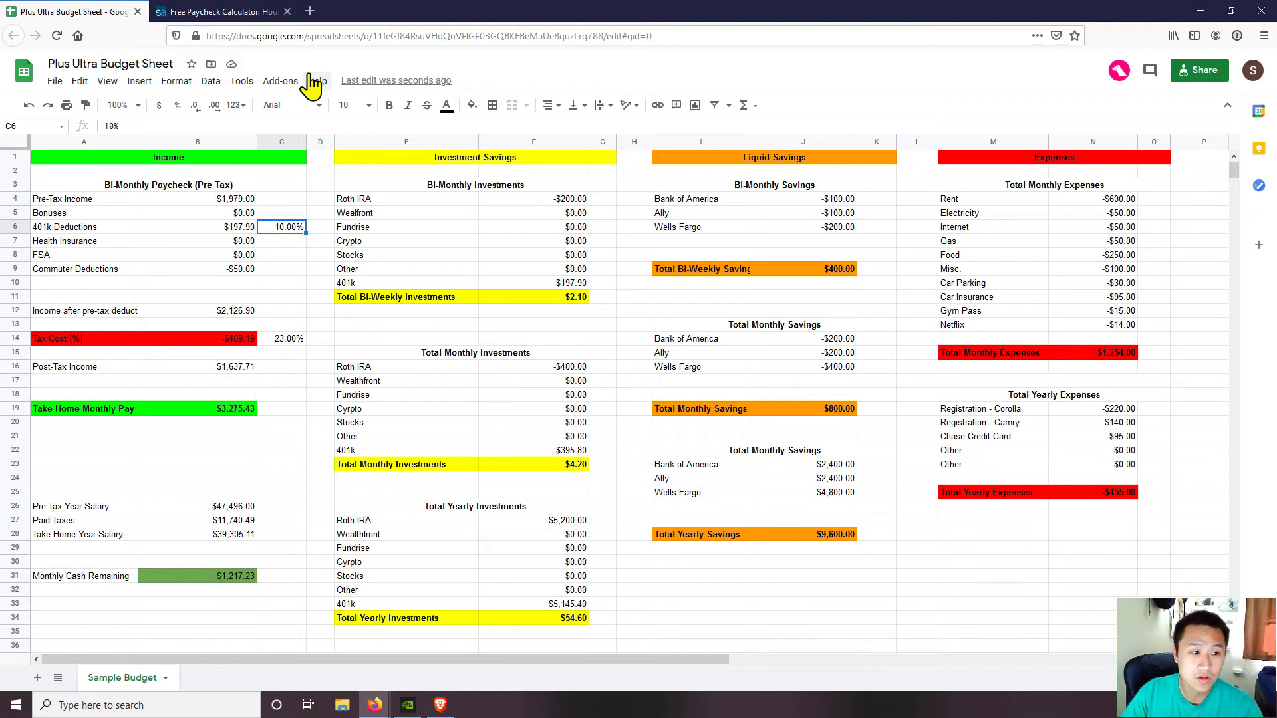
type("15%")
key("Return")
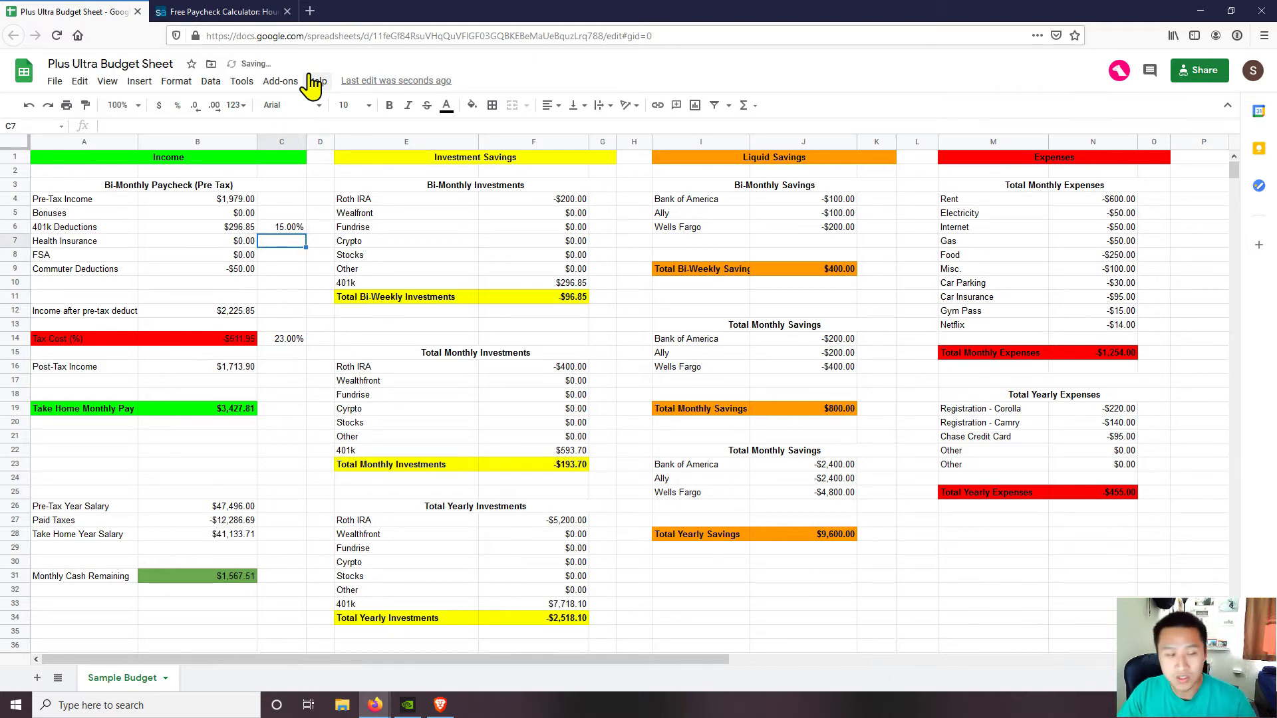
Set the 401k percentage in C6 back to 5%
key("Up")
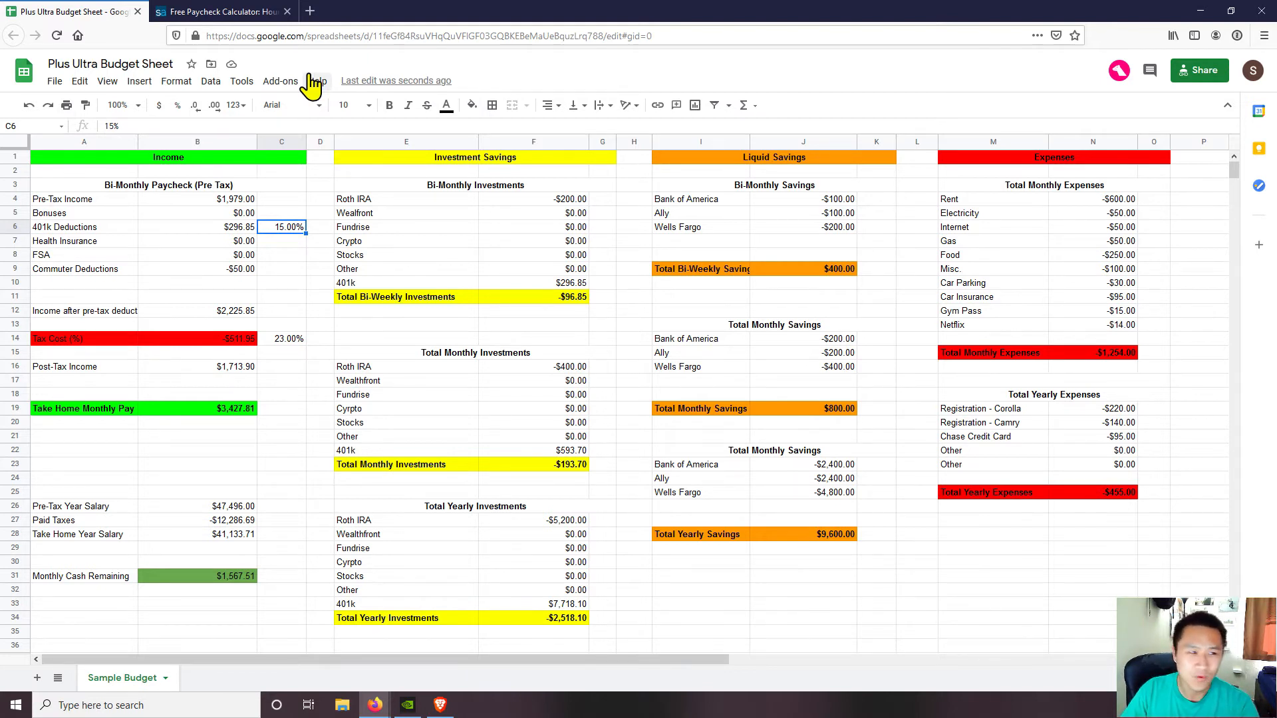
key("Left")
key("Right")
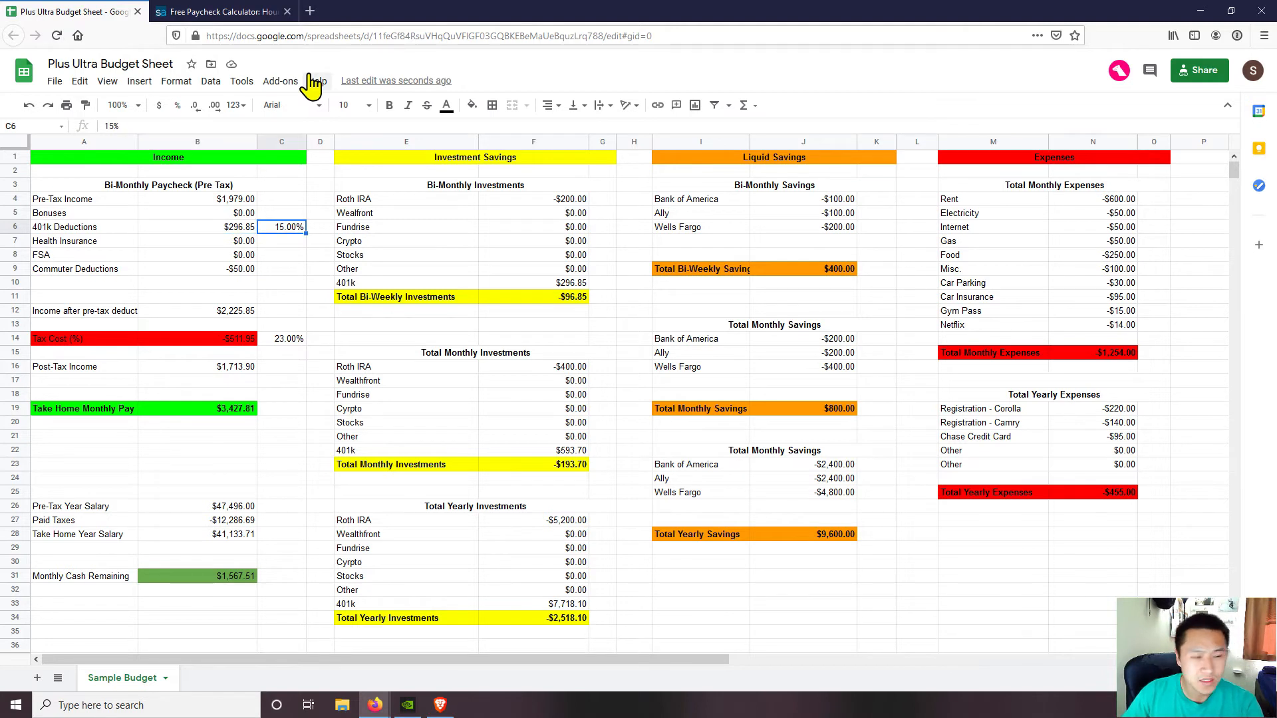
type("5")
key("Return")
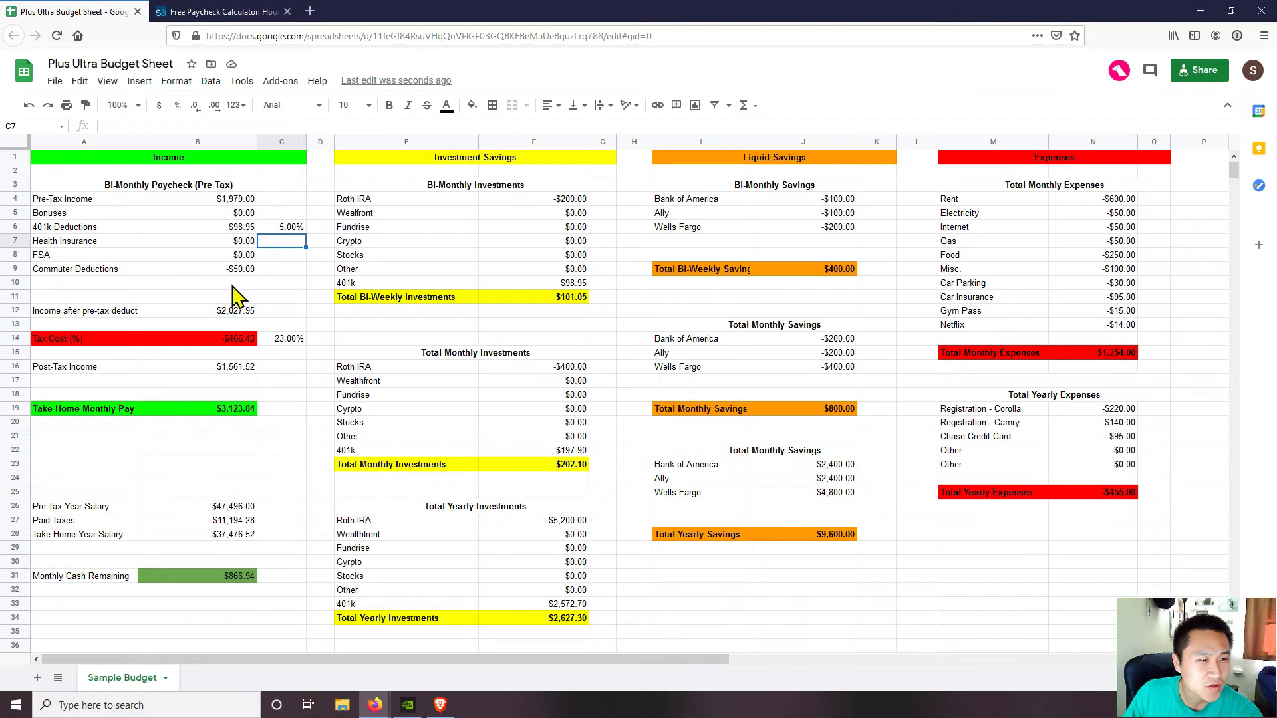
Inspect the 401k Deductions formula in B6 and the range summed by the income after pre-tax deductions formula in B12
left_click(240, 227)
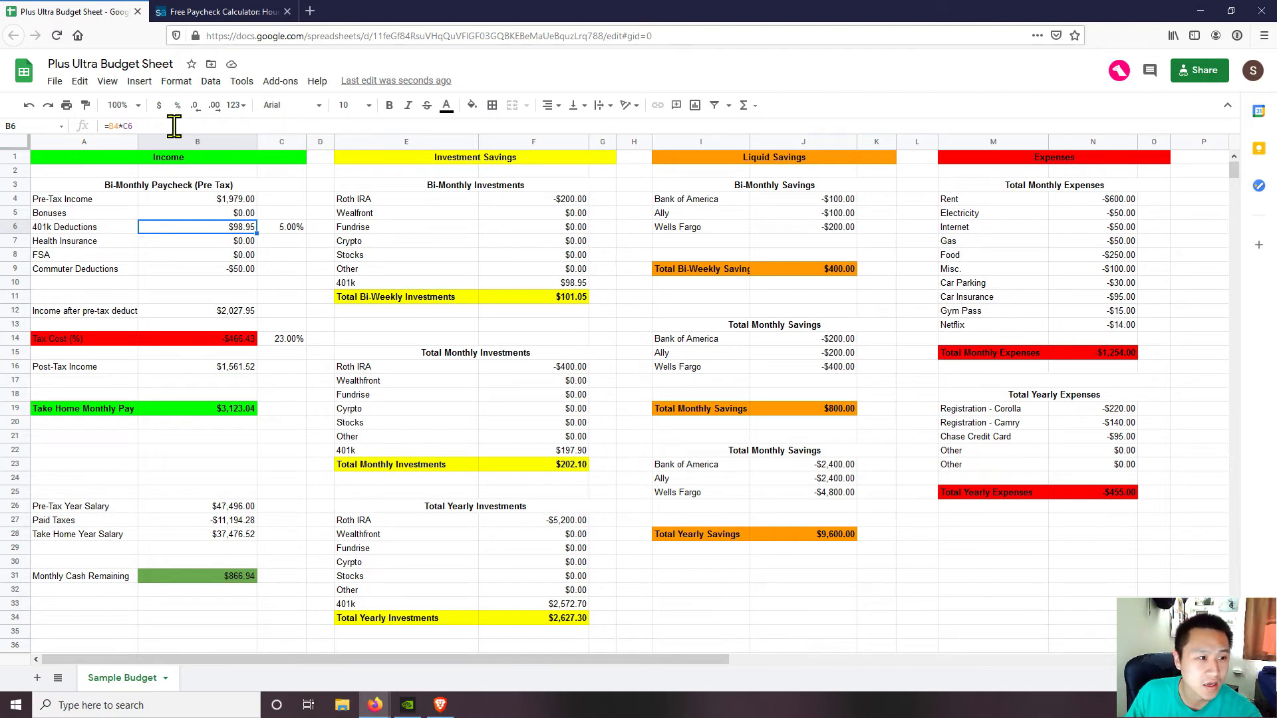
left_click(219, 310)
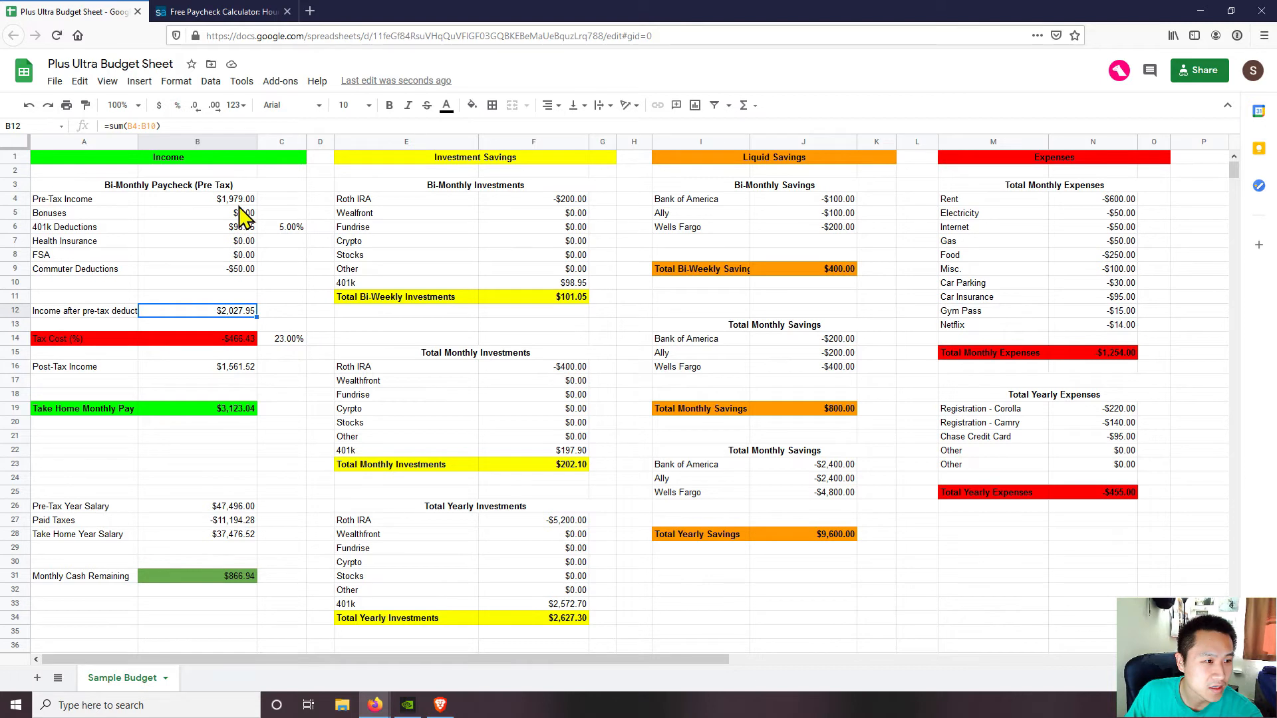
left_click(155, 129)
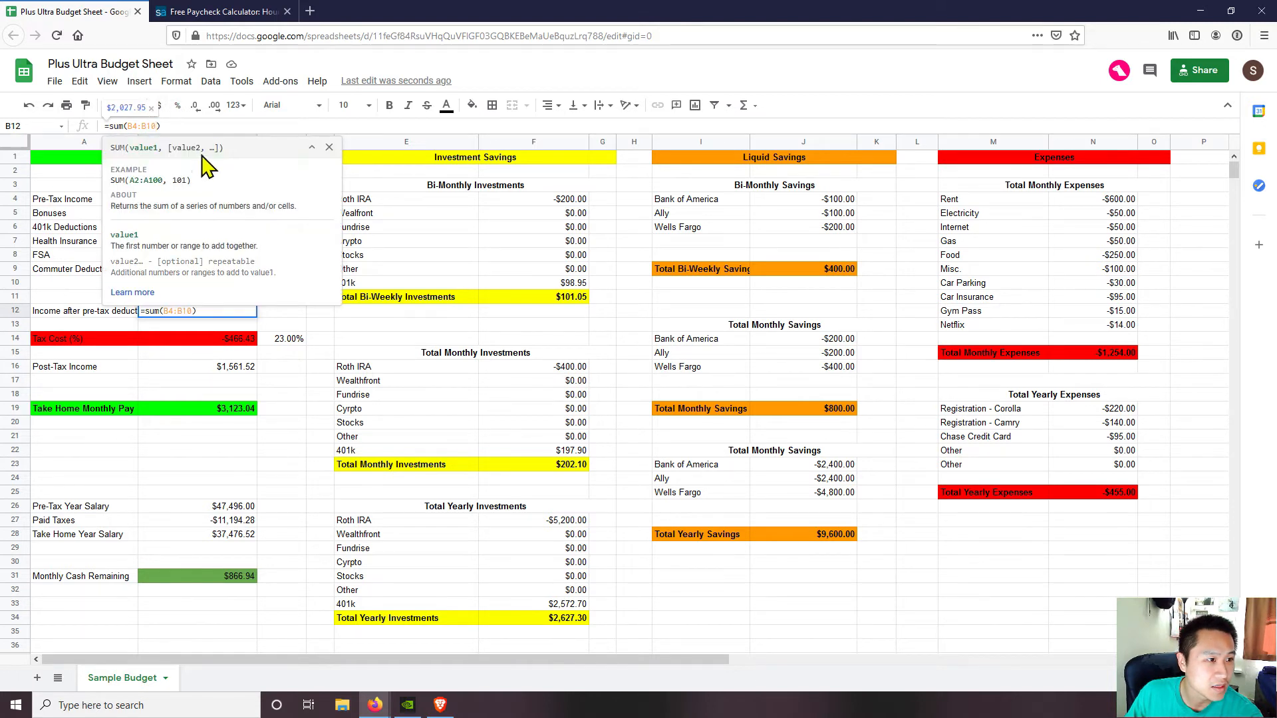
left_click(312, 147)
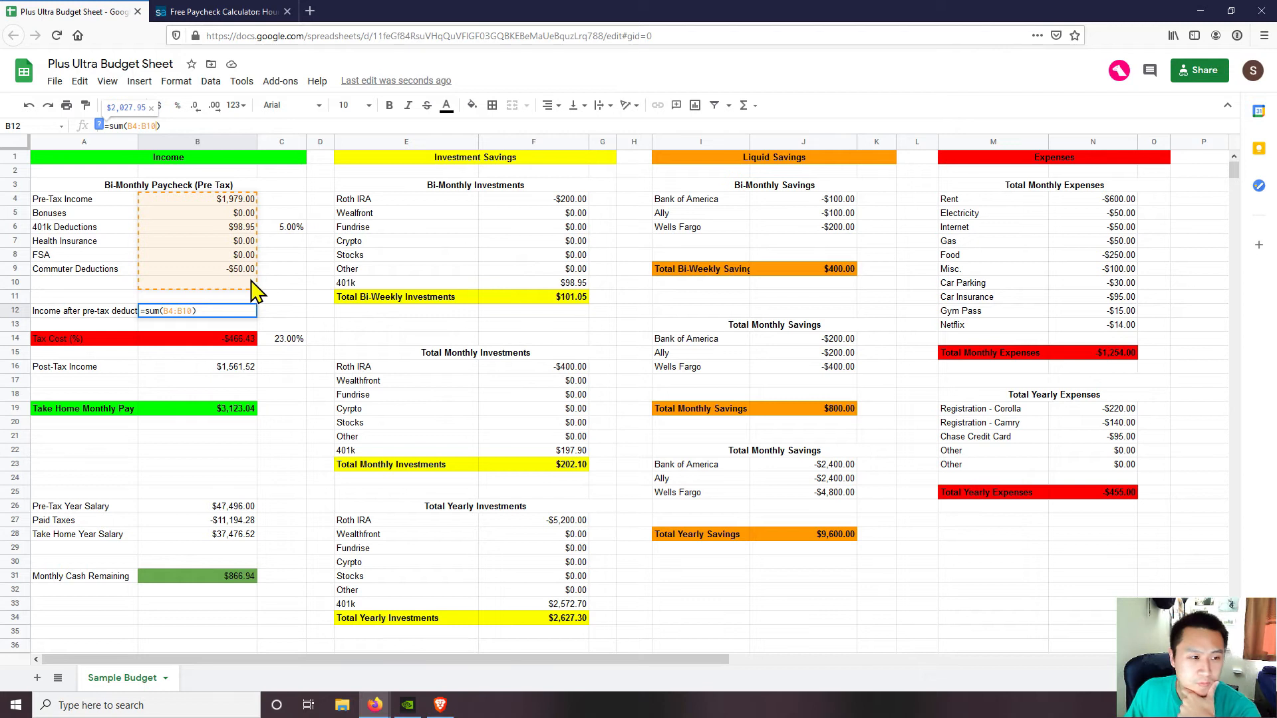
Make the 401k Deductions in B6 negative by extending the formula to =B4*C6*-1
left_click(242, 226)
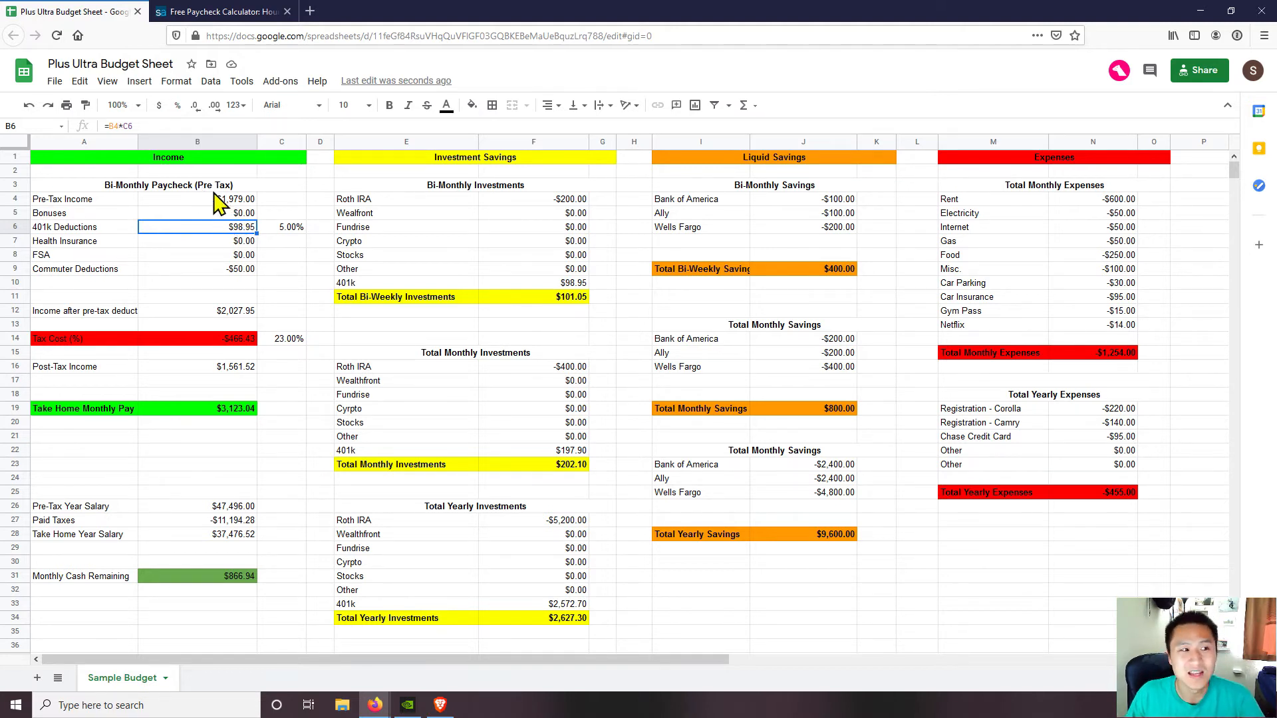
left_click(176, 126)
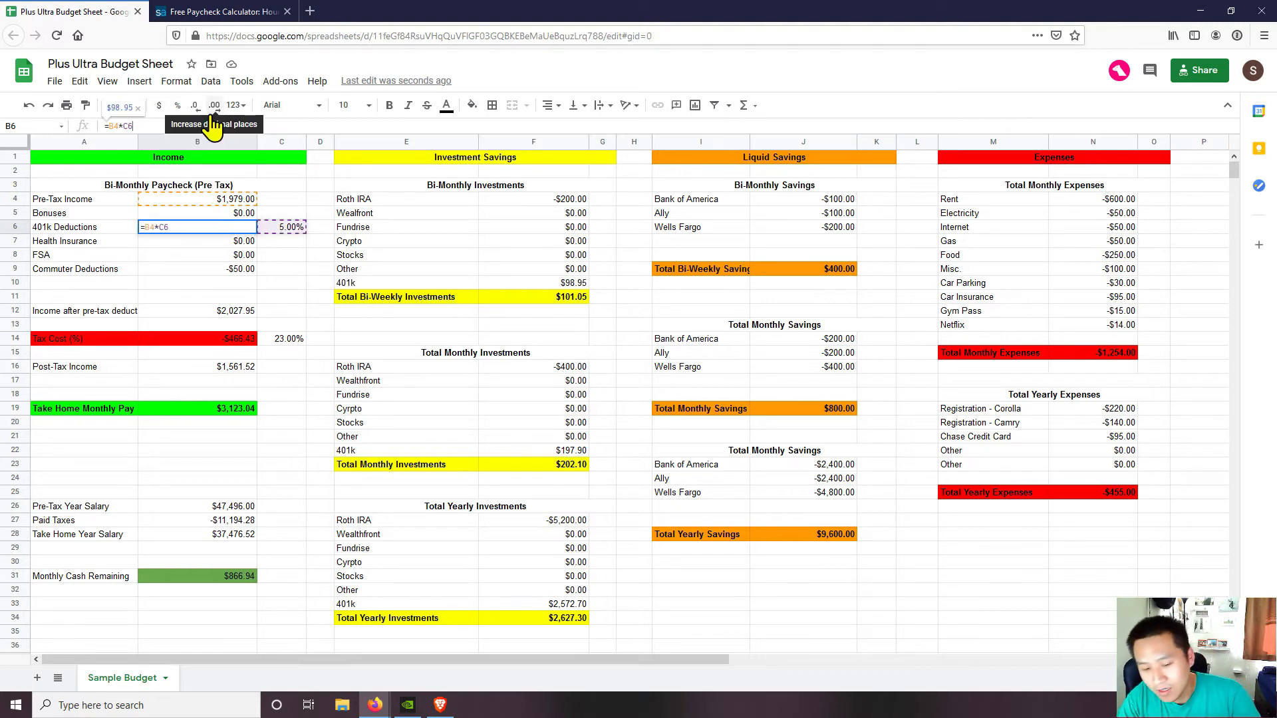
type("*")
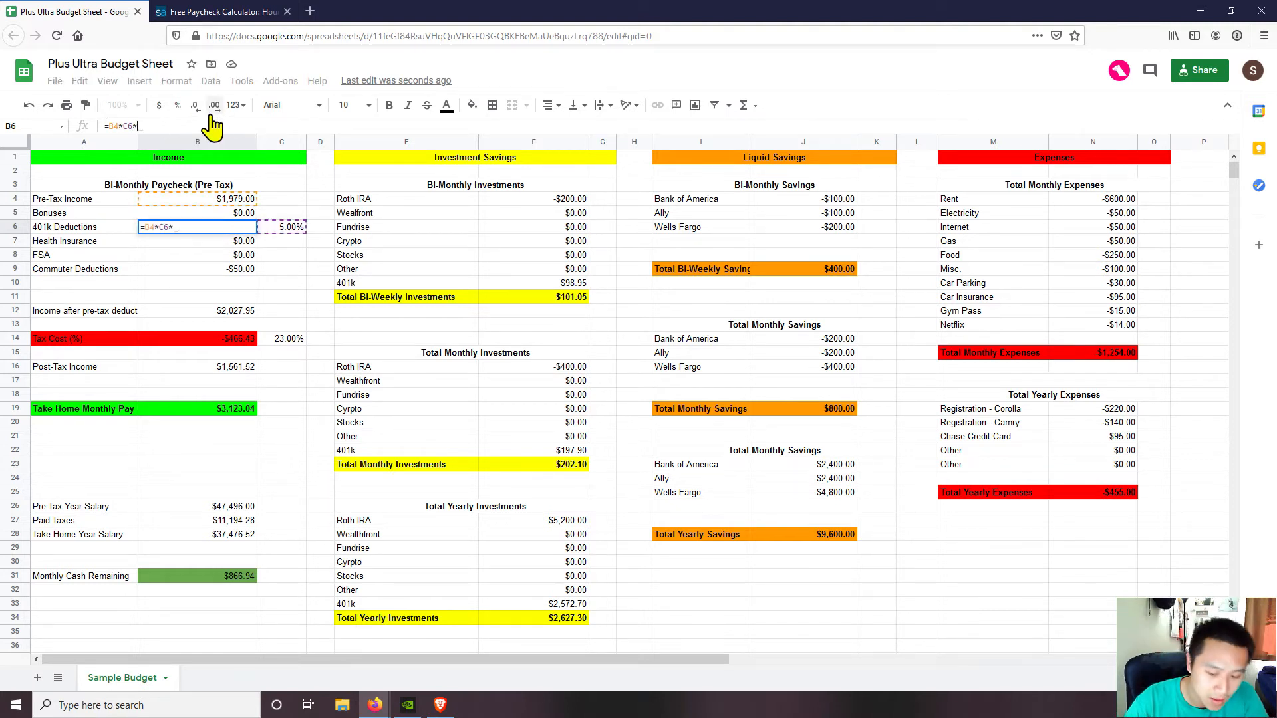
type("-1")
key("Return")
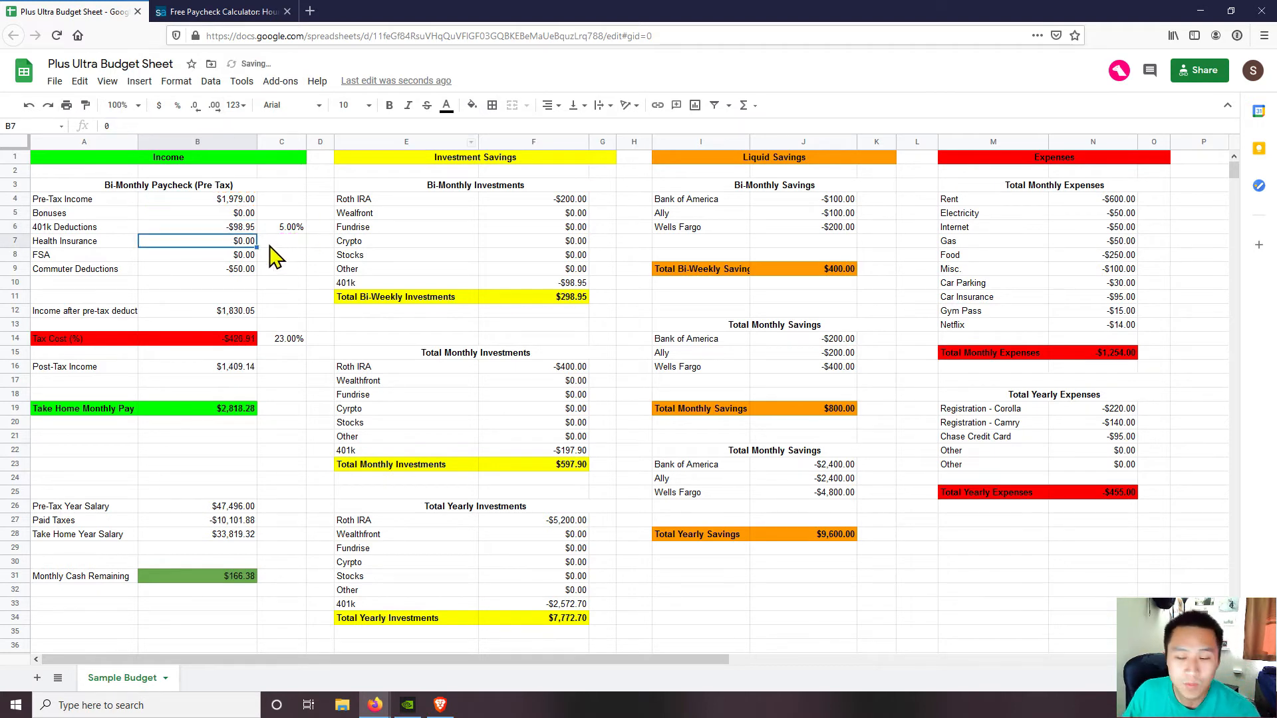
Review the income after pre-tax deductions in B12, the bi-monthly paycheck entries in rows 3 to 9, and the Tax Cost formula in B14
left_click(236, 311)
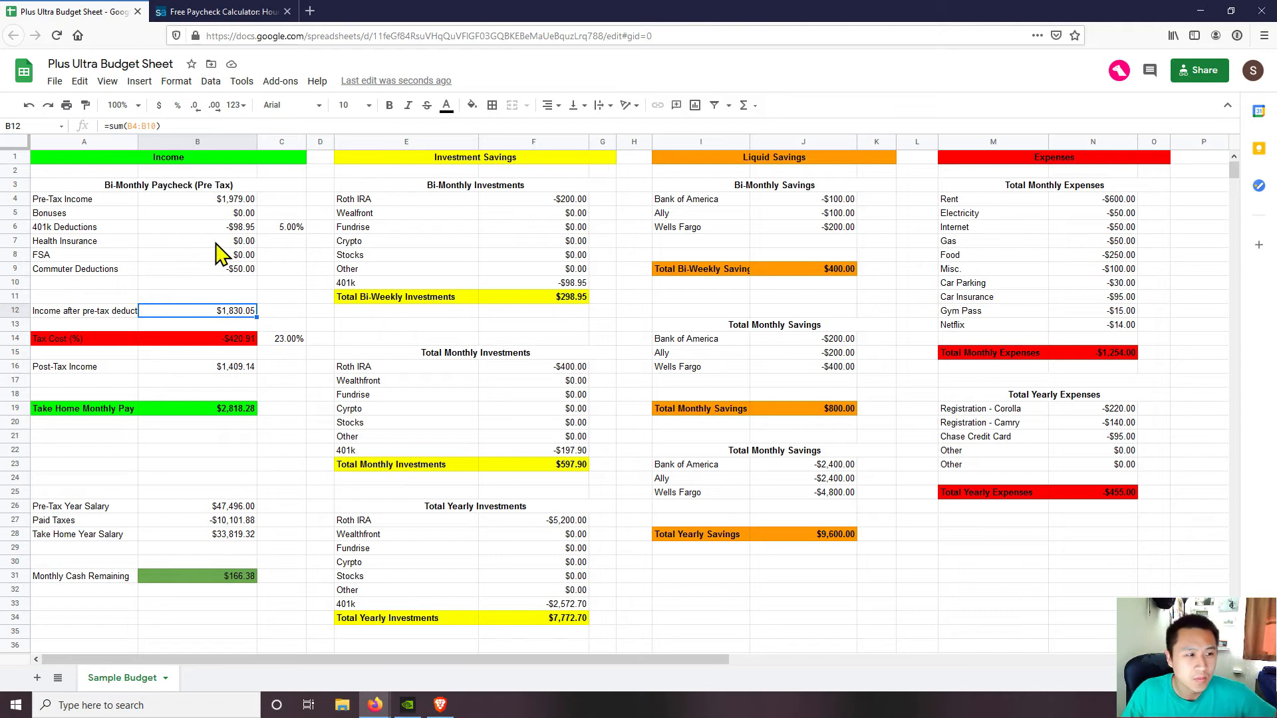
left_click_drag(171, 188, 178, 268)
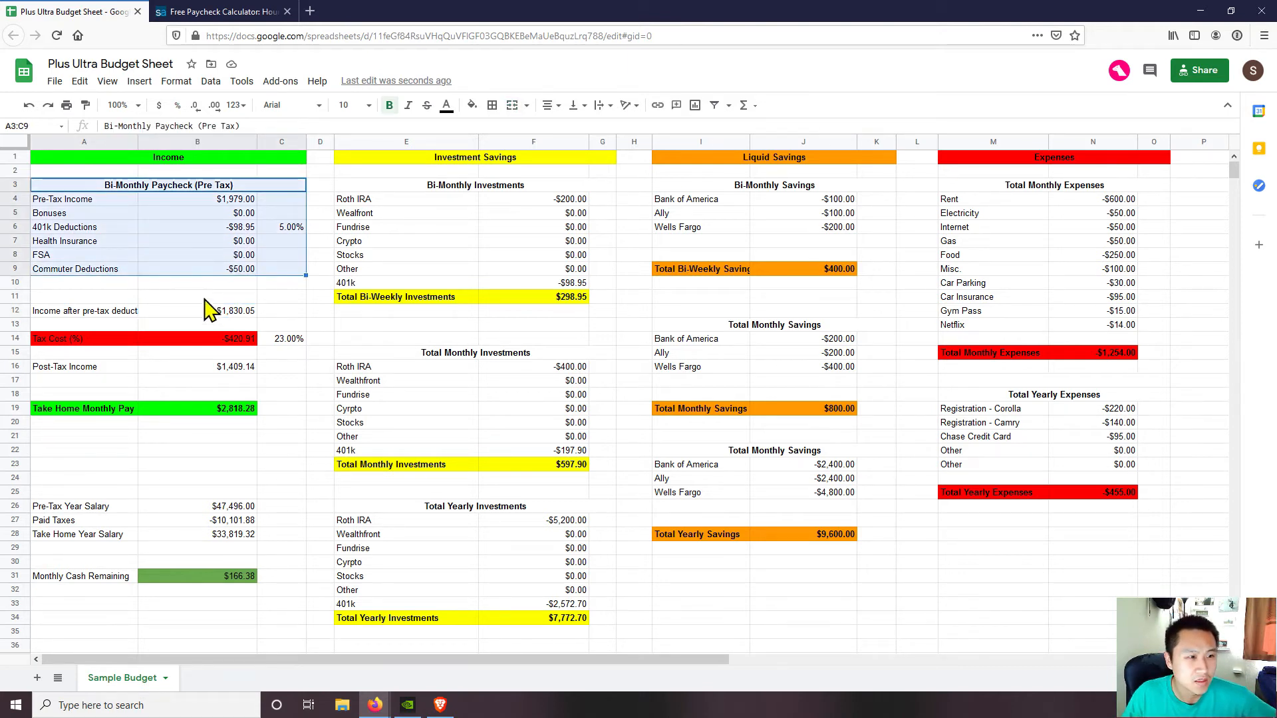
left_click(200, 292)
left_click(195, 200)
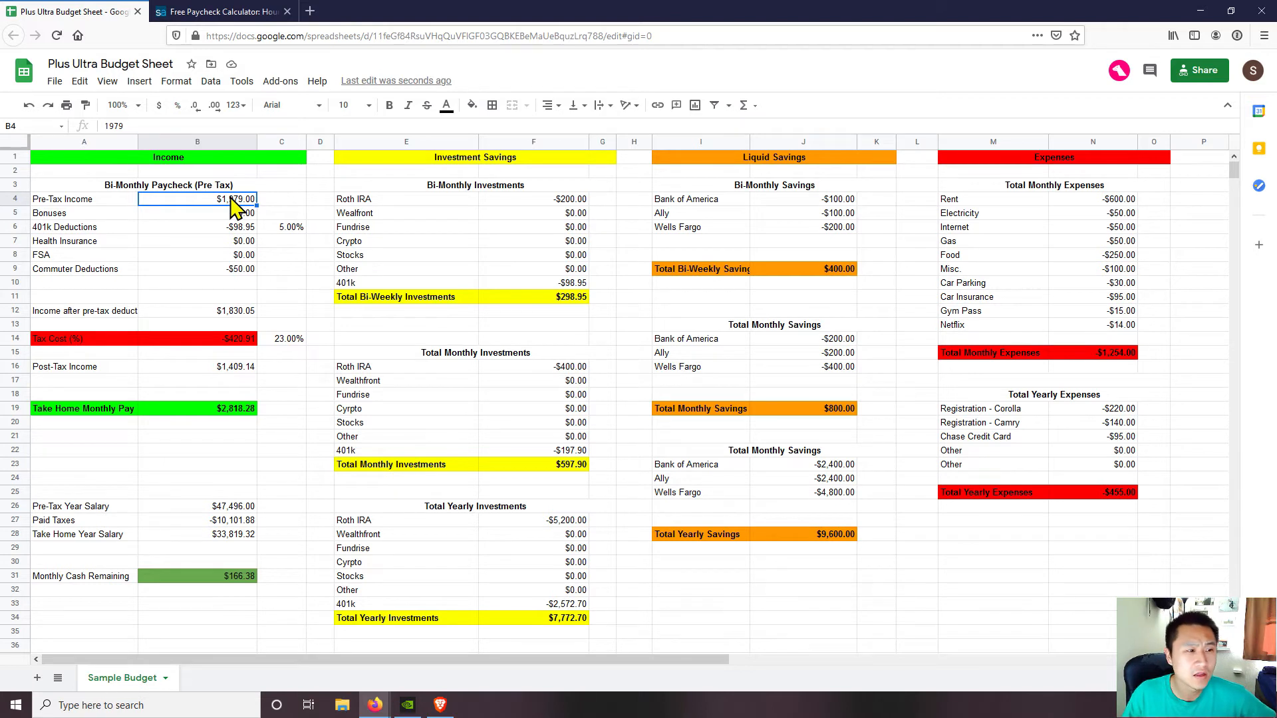
left_click_drag(229, 213, 221, 275)
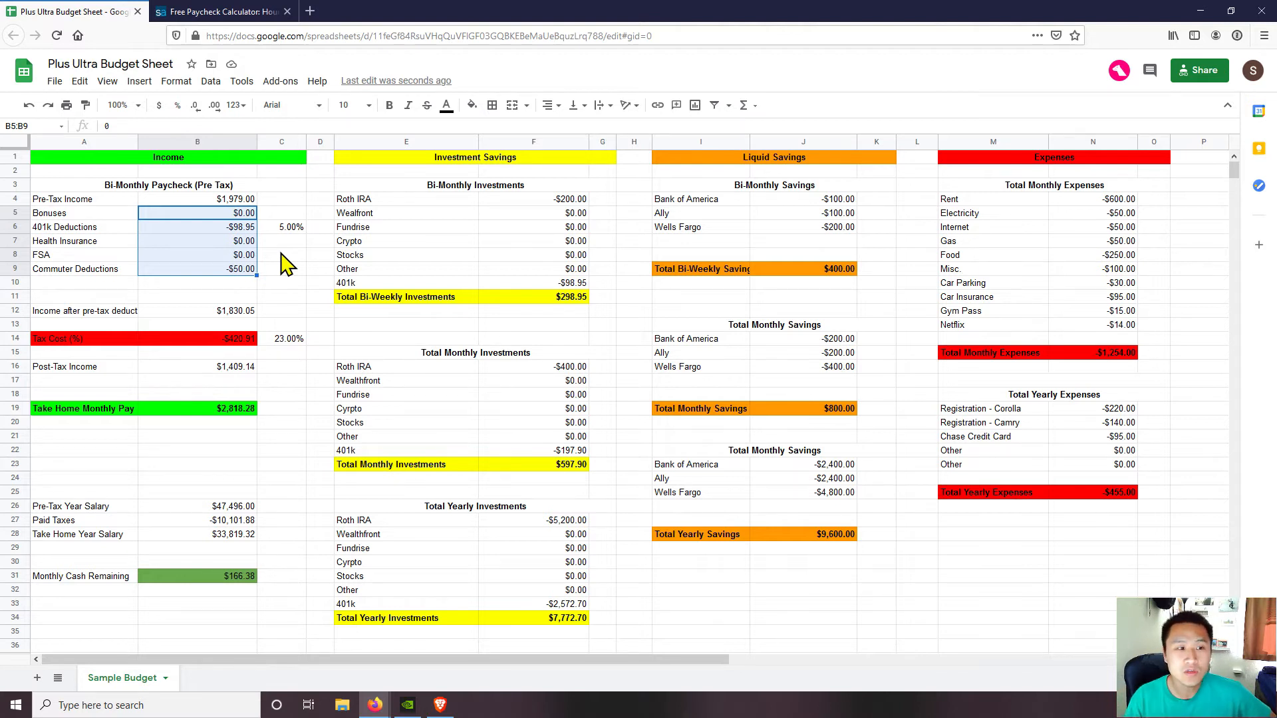
left_click(273, 245)
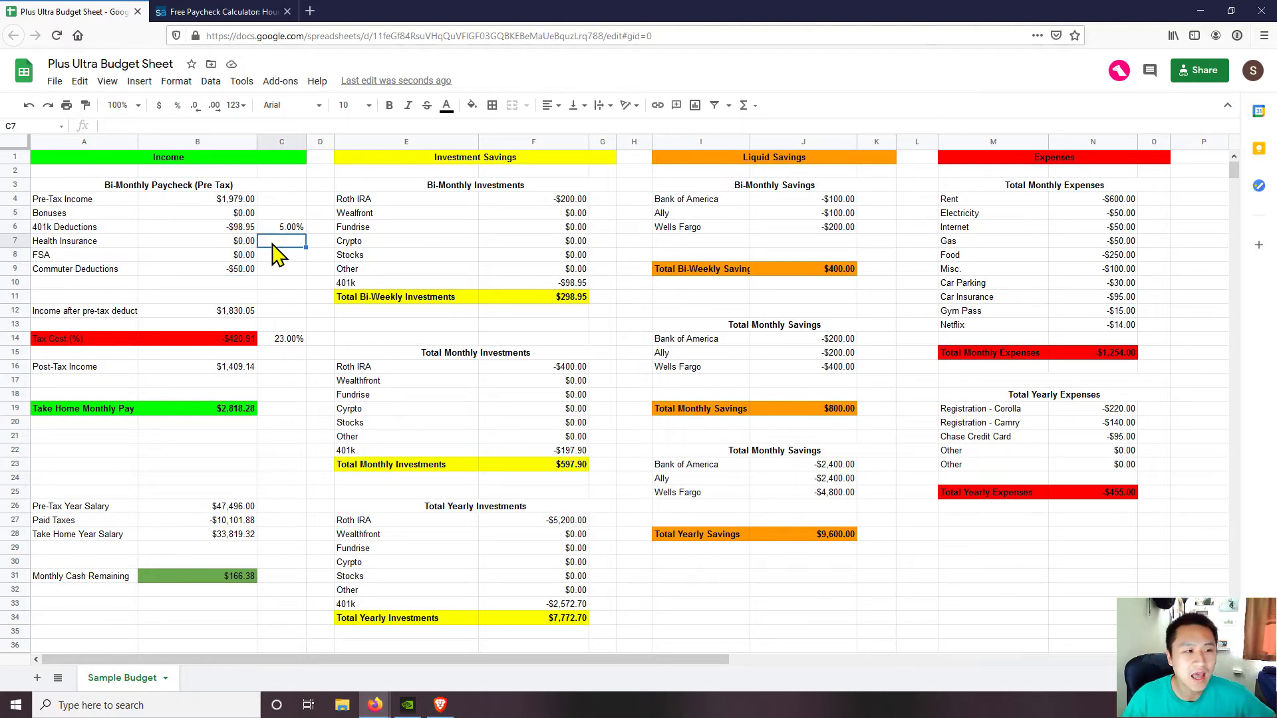
left_click(227, 345)
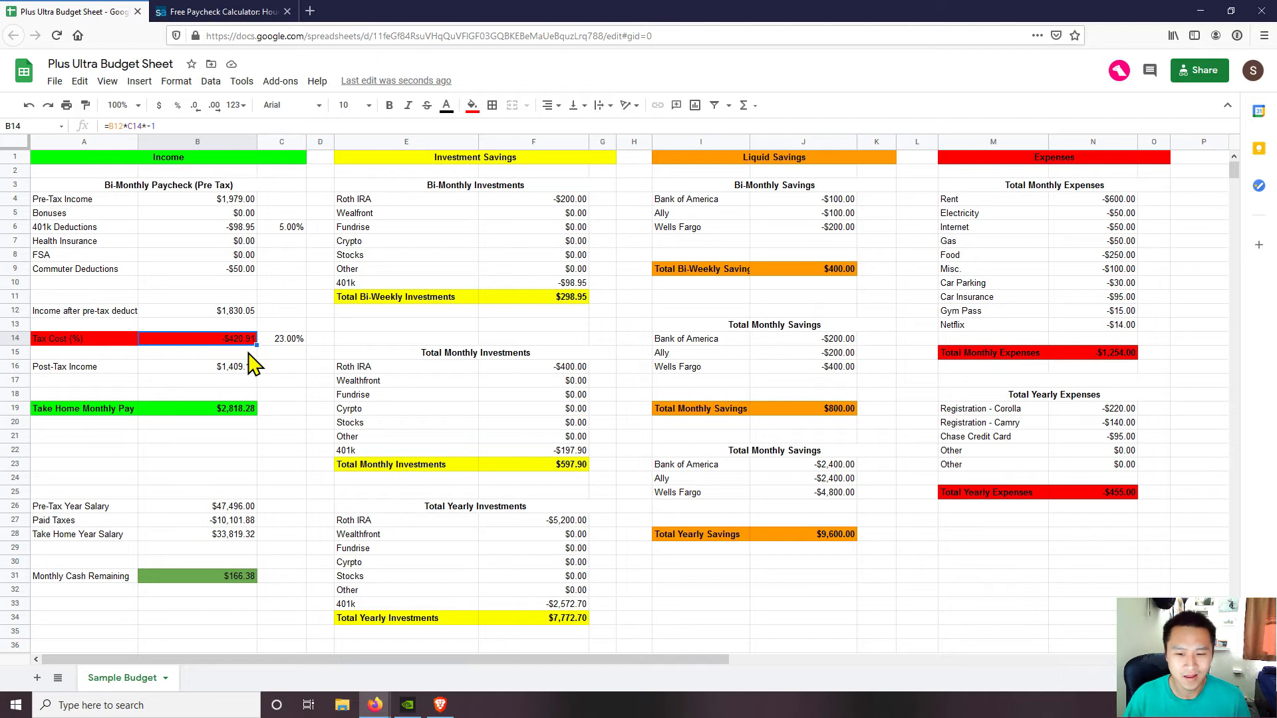
Set the Commuter Deductions in B9 to -70
left_click(243, 258)
left_click(242, 269)
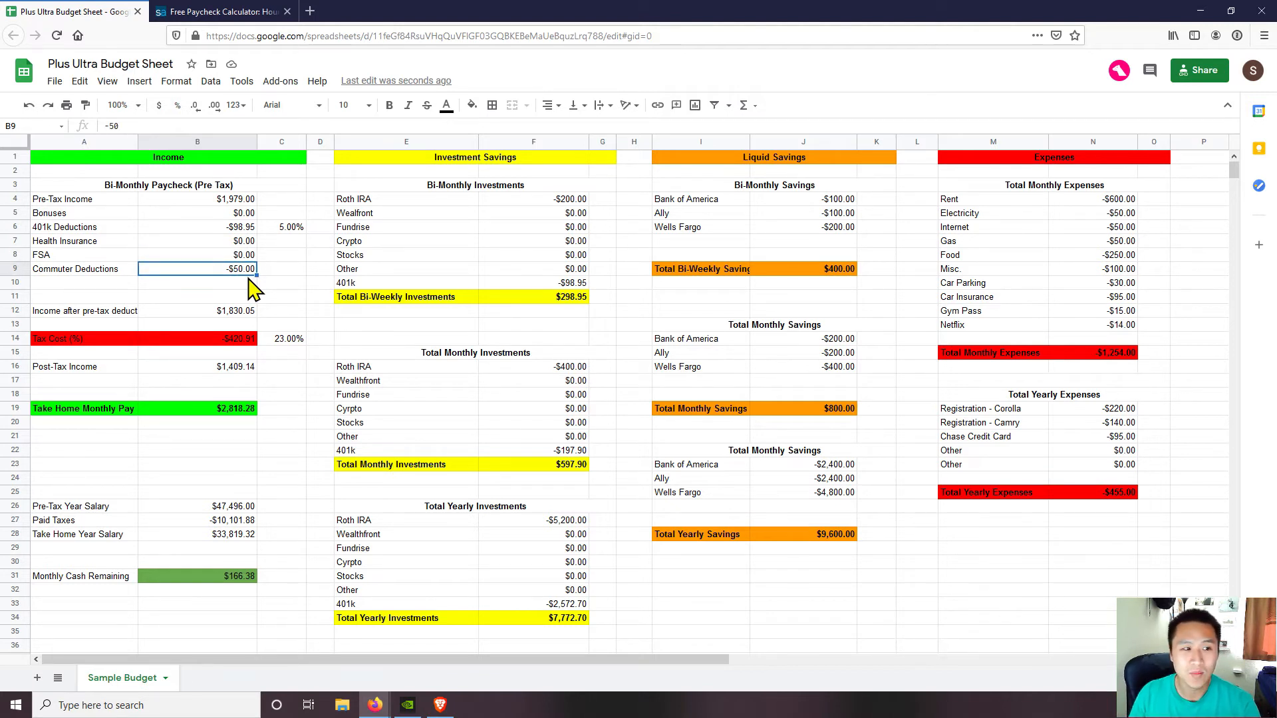
key("Up")
key("Down")
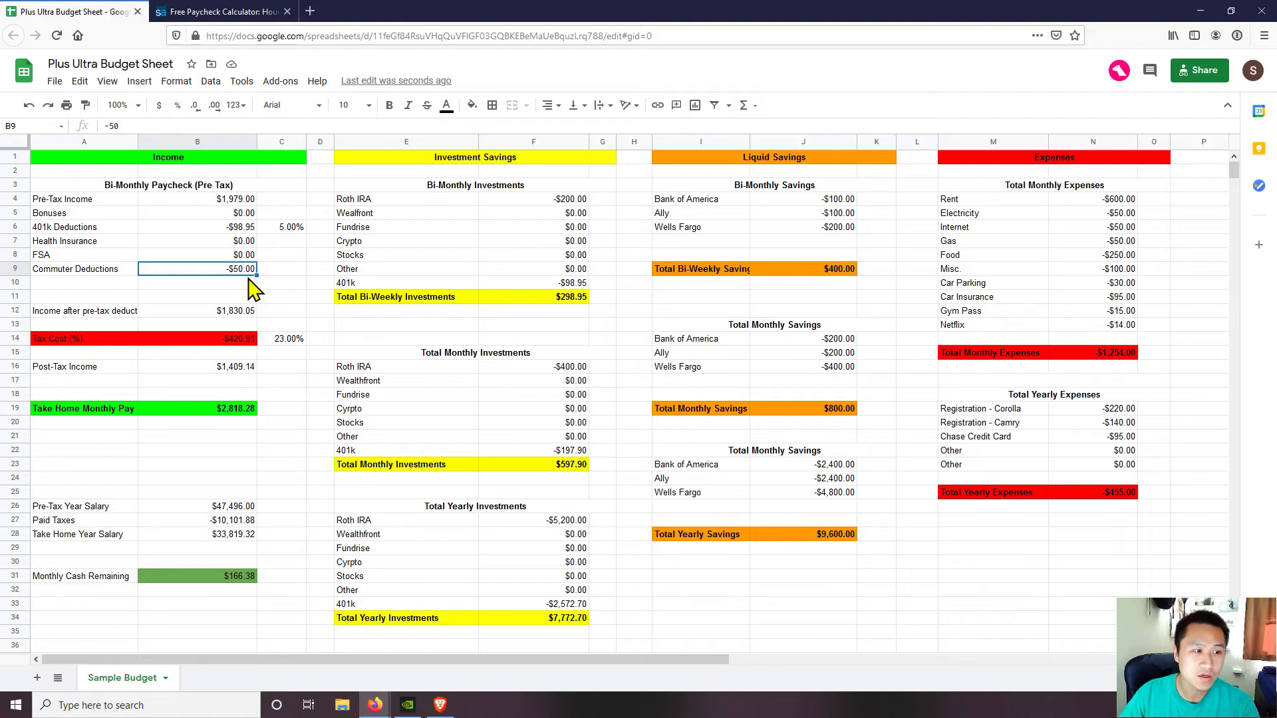
type("-70")
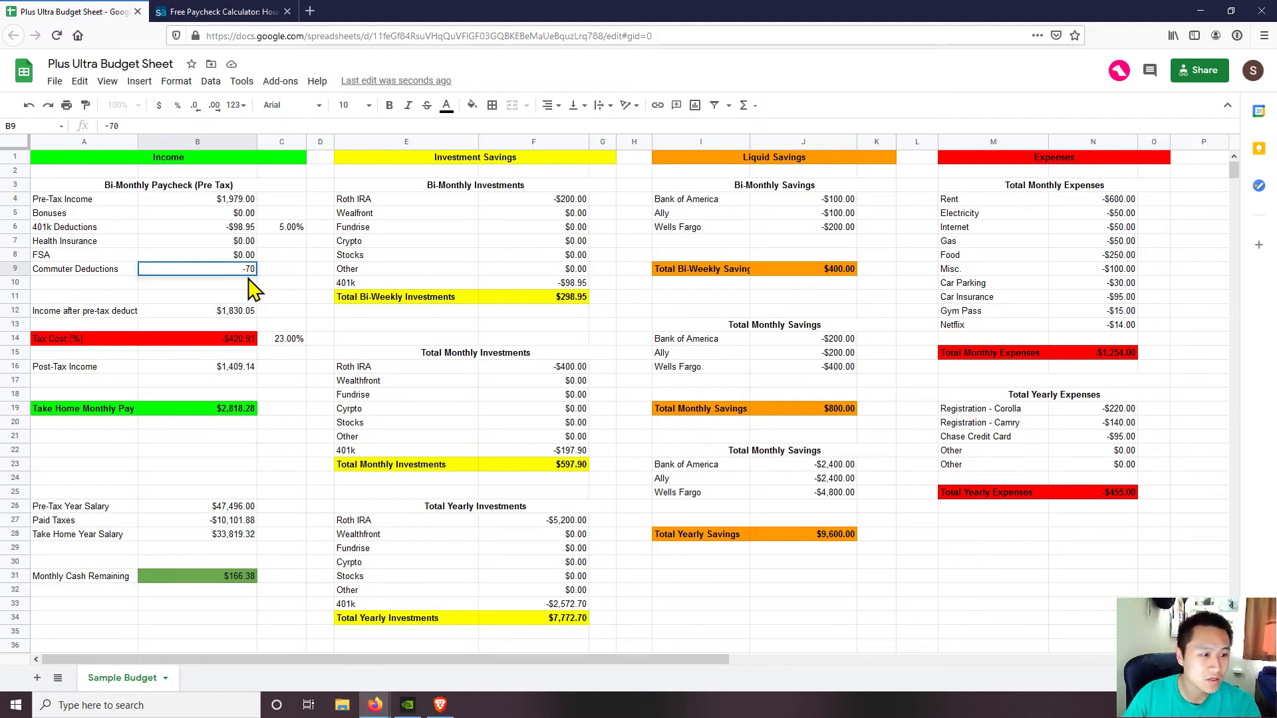
key("Return")
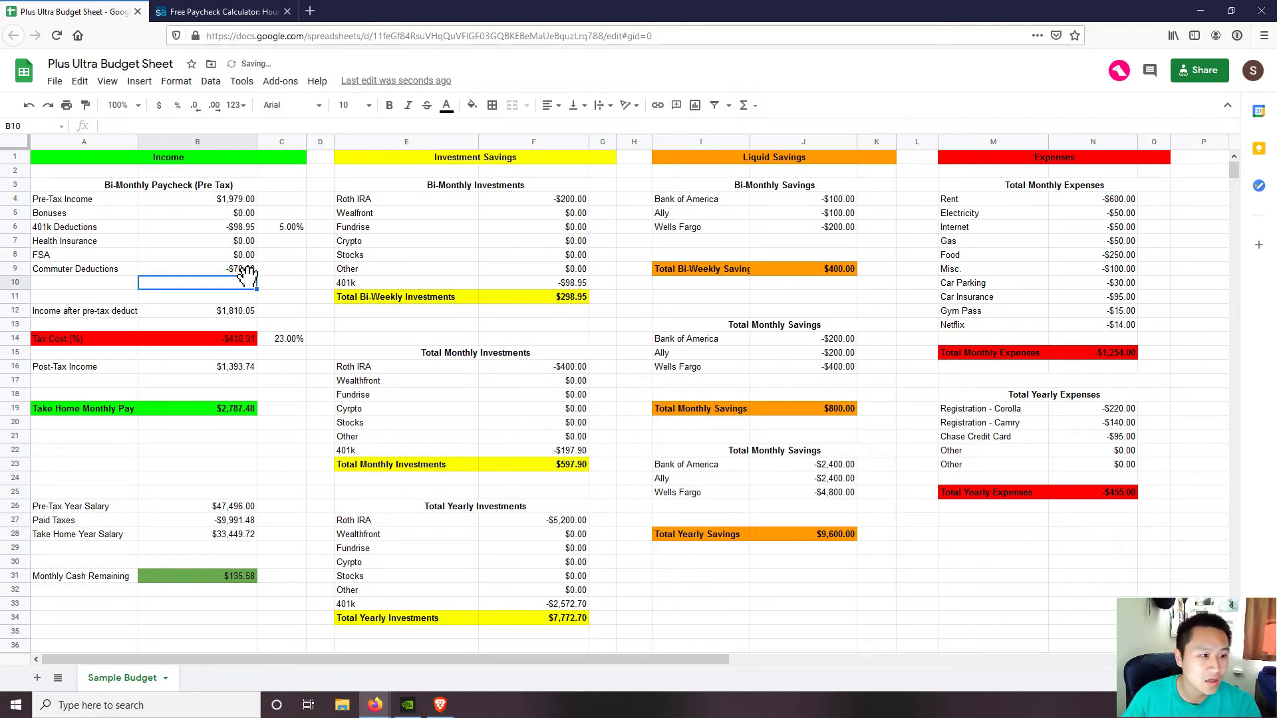
Examine the income after pre-tax deductions, Tax Cost and its percentage, Post-Tax Income, and the Take Home Monthly Pay formula in B19
left_click(239, 313)
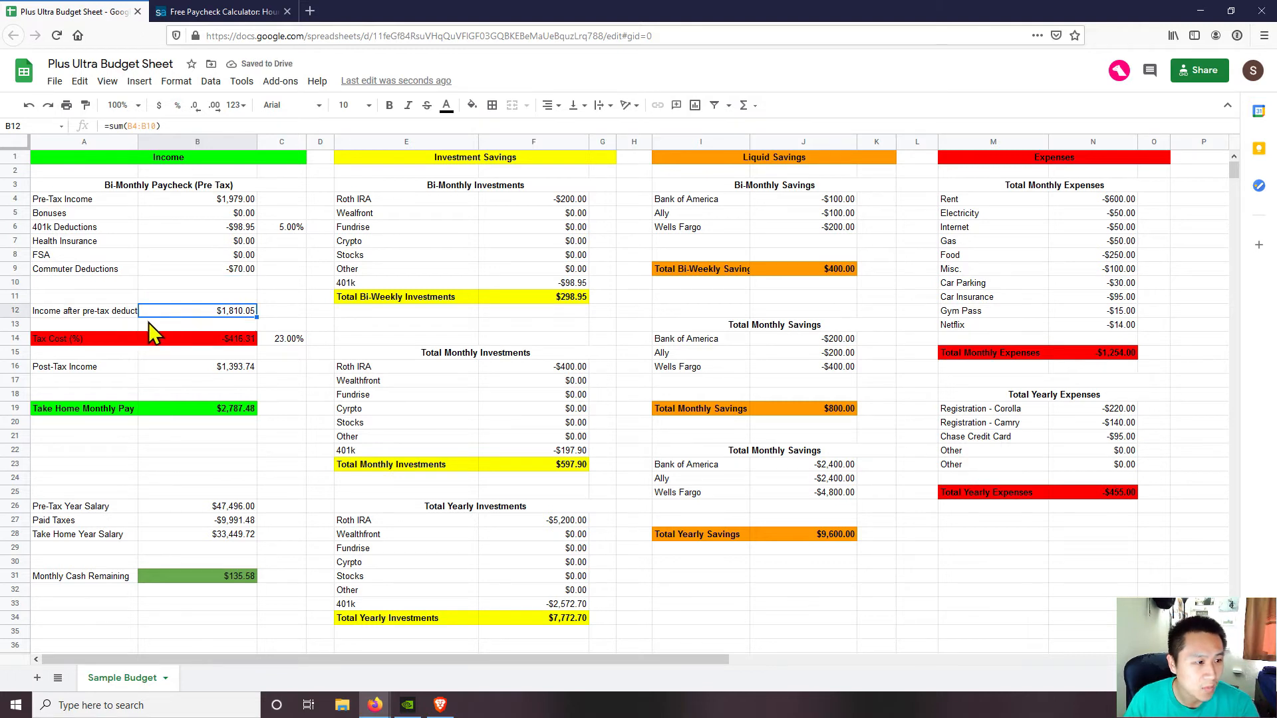
left_click(250, 338)
left_click(250, 353)
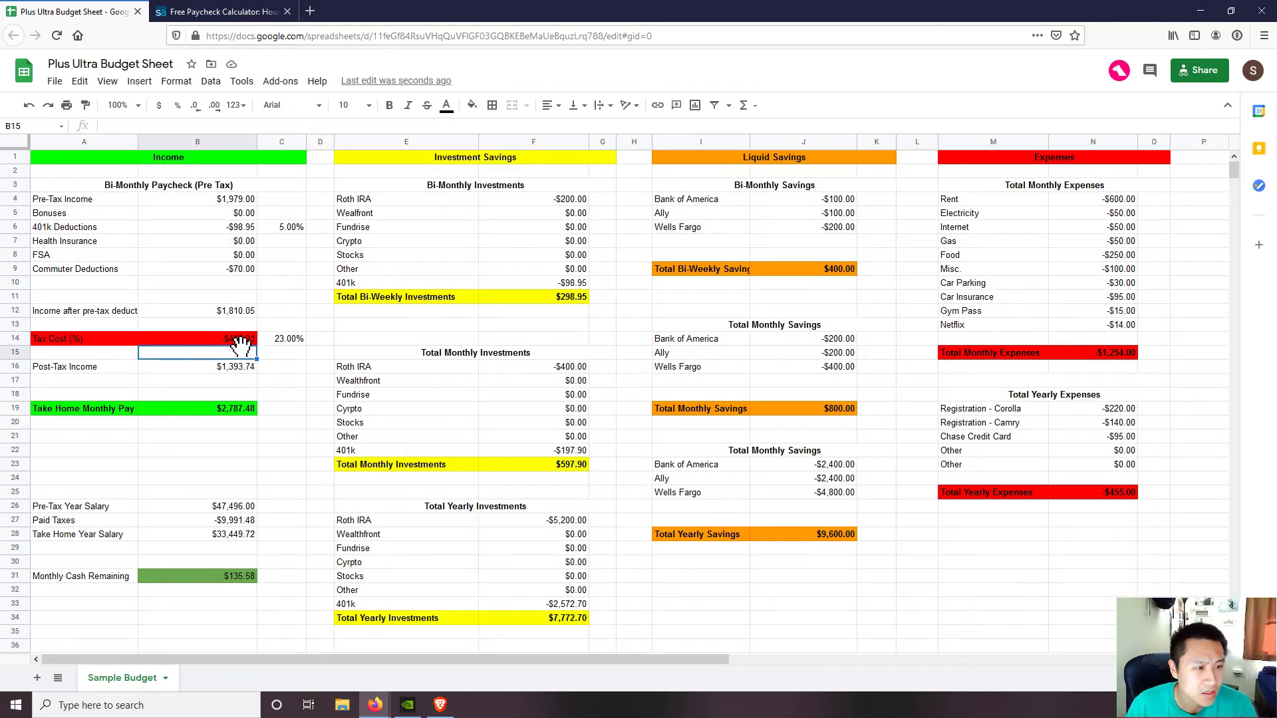
left_click(279, 341)
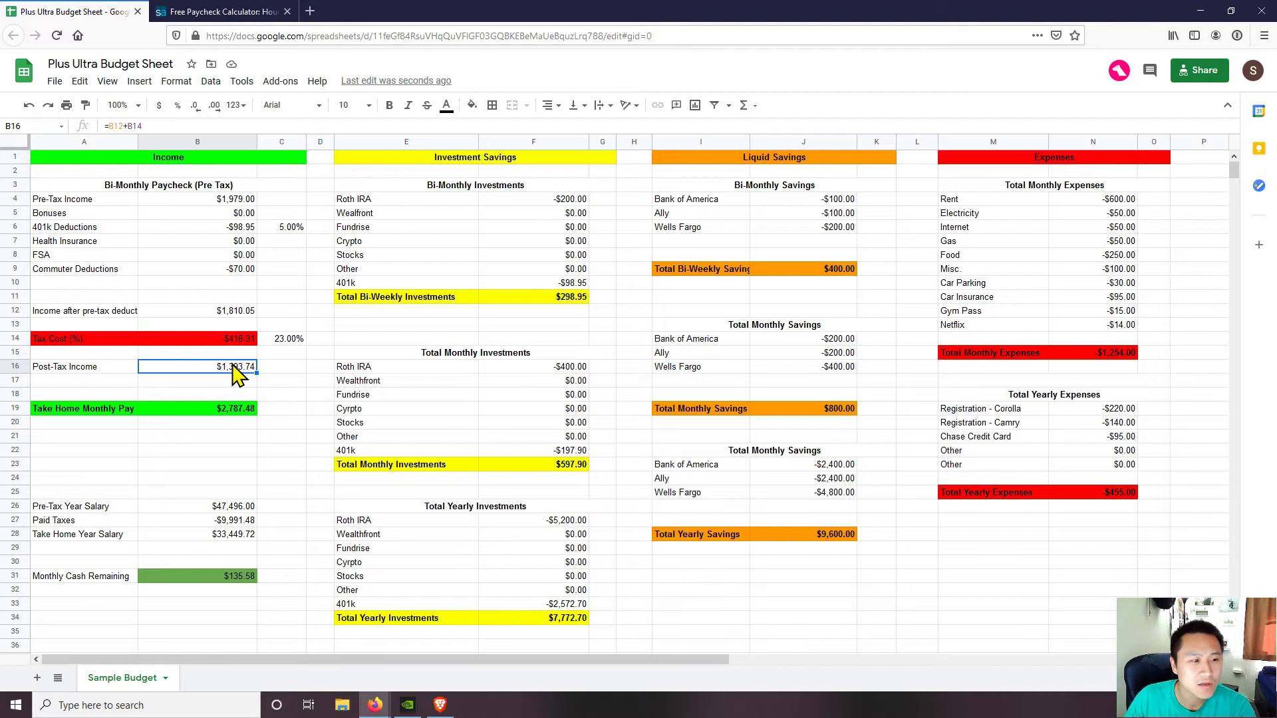
left_click_drag(113, 416, 191, 413)
left_click(123, 411)
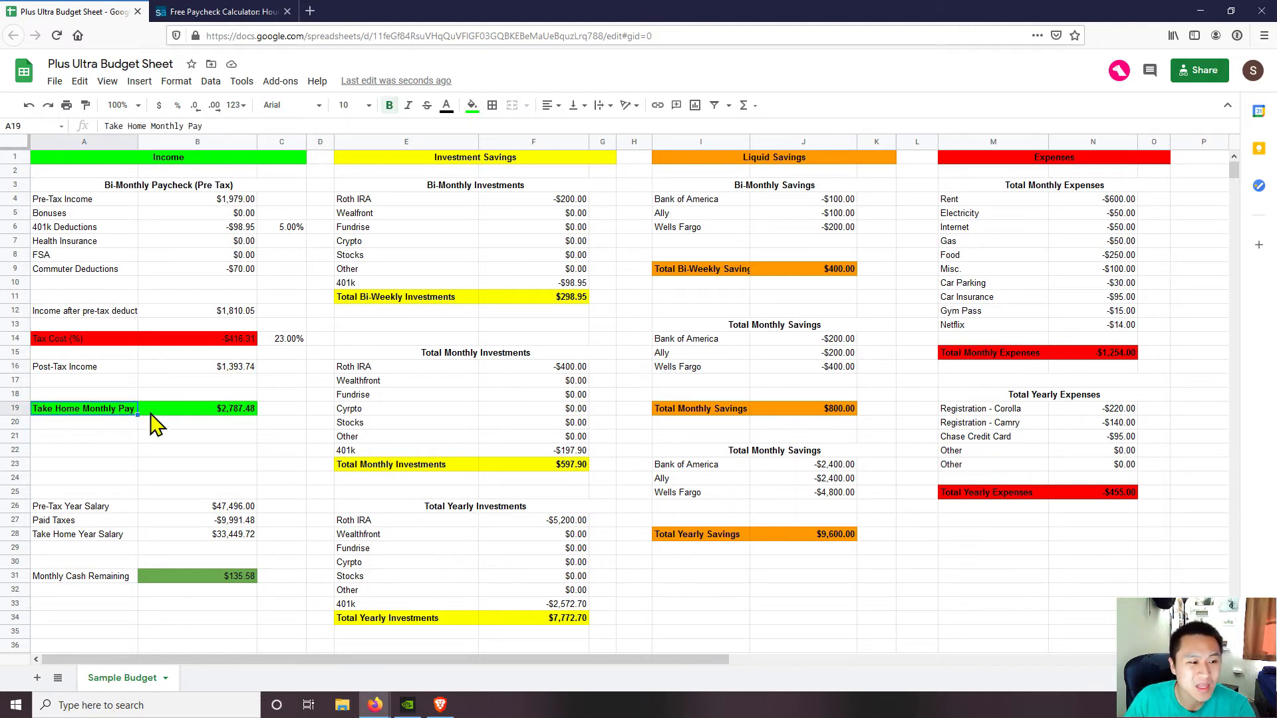
left_click(236, 415)
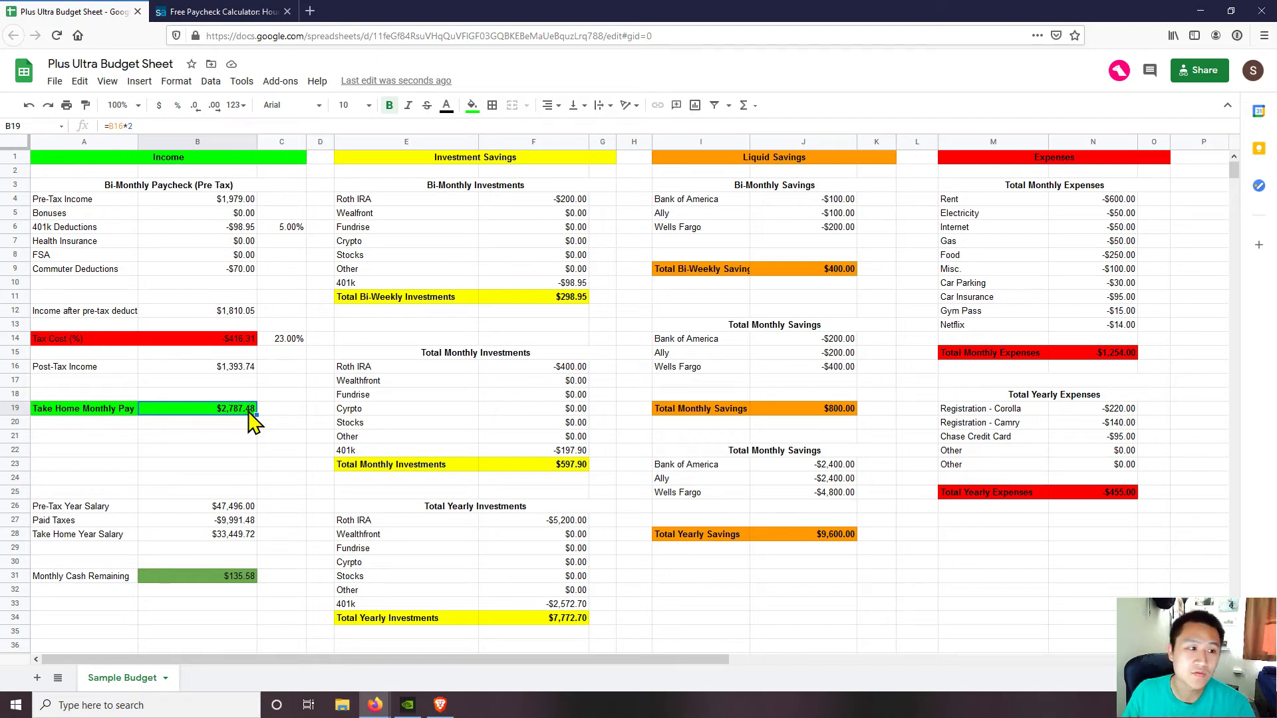
Trace the pay calculation from the entries in B5:B9 through Tax Cost and Post-Tax Income to Take Home Monthly Pay
left_click_drag(226, 214, 220, 269)
left_click_drag(226, 325, 229, 352)
left_click(228, 367)
left_click(230, 409)
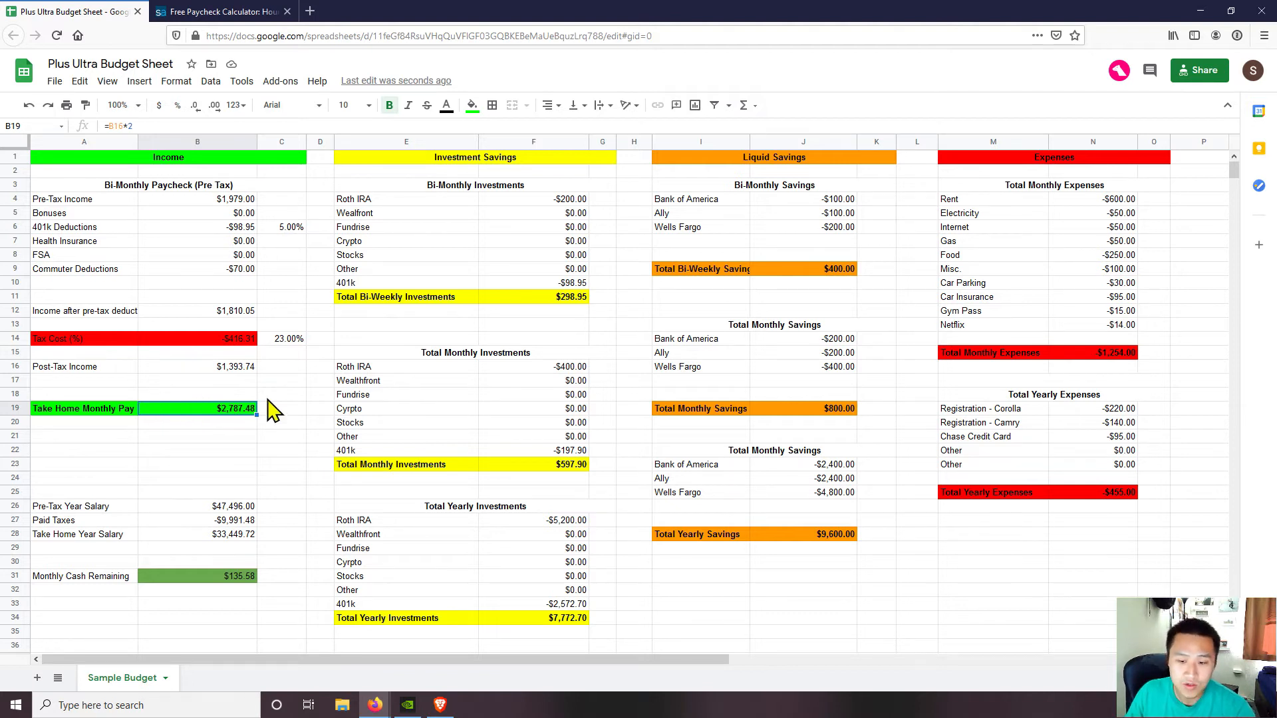
left_click_drag(104, 414, 185, 419)
left_click(186, 423)
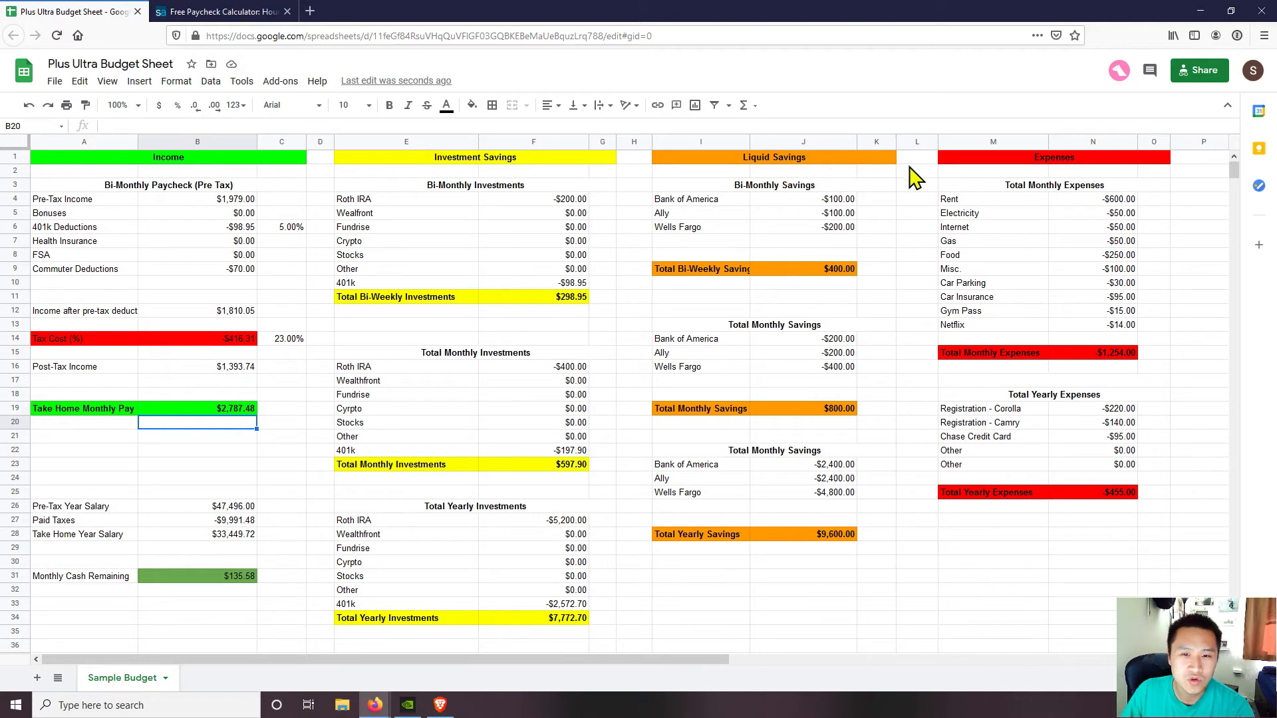
Review the Rent, Electricity, Internet and Gas categories under Total Monthly Expenses
left_click_drag(1042, 200, 1045, 228)
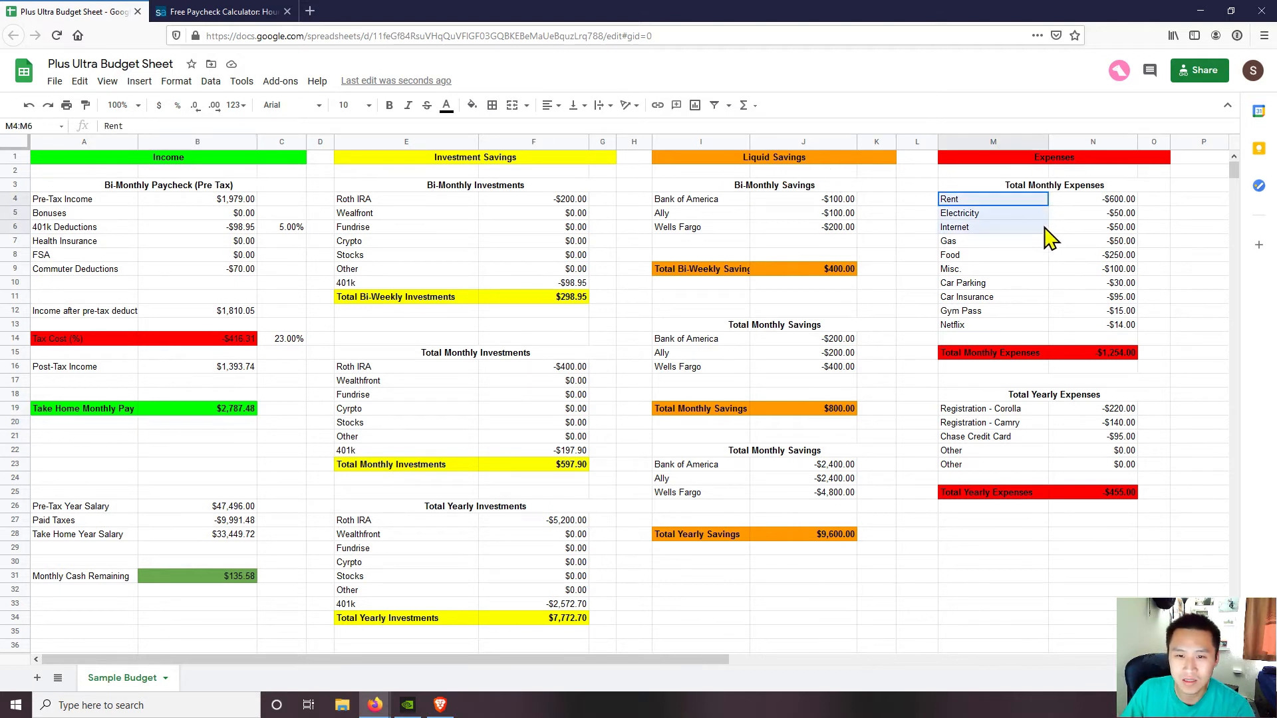
left_click(982, 243)
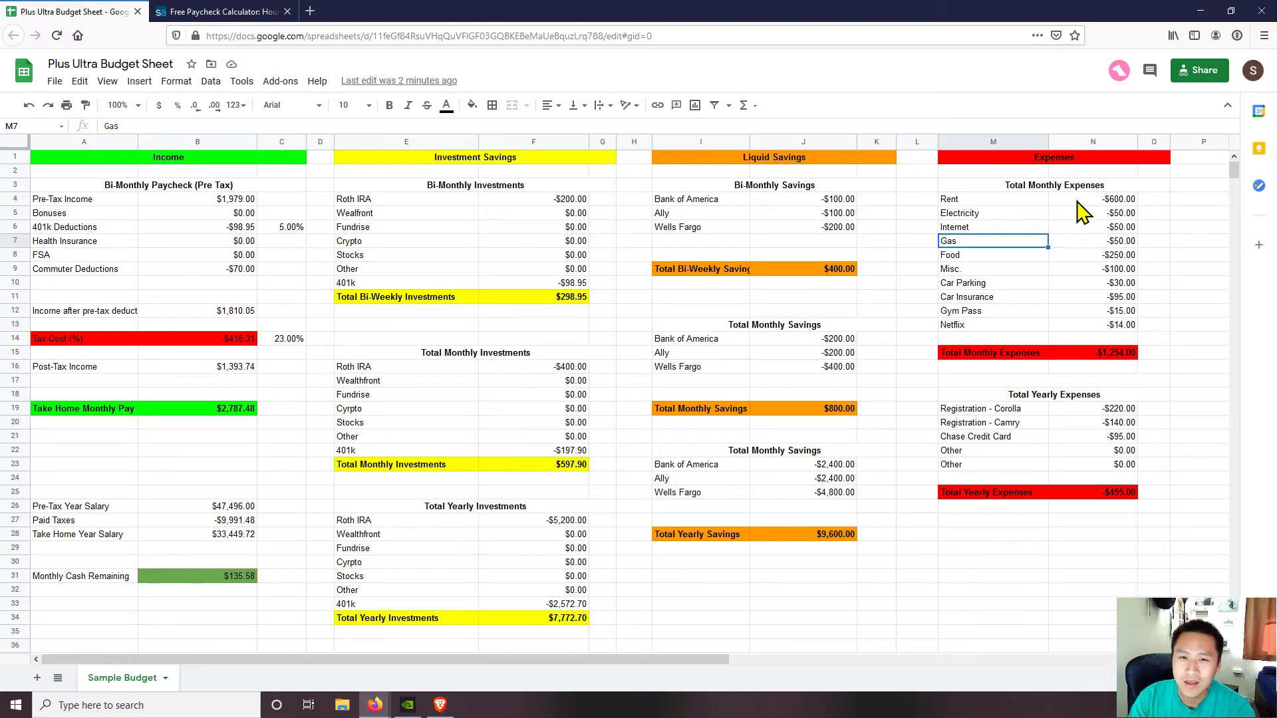
left_click(1034, 200)
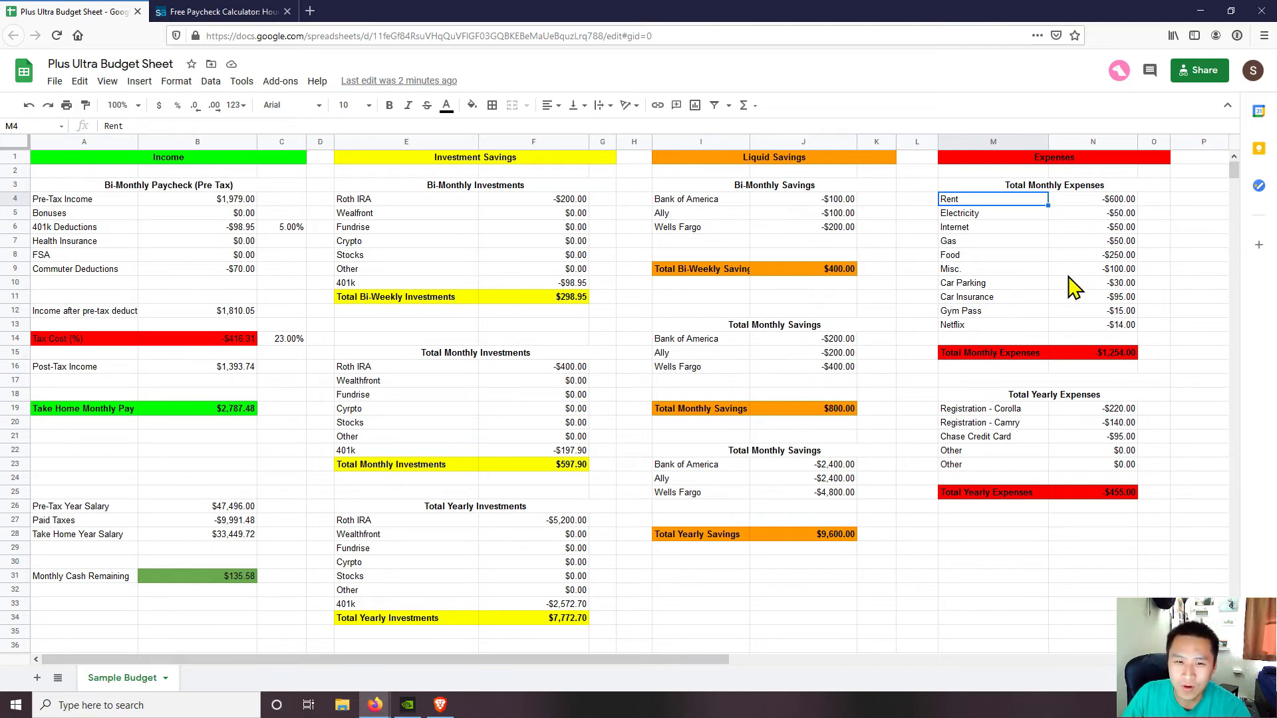
Review the monthly amounts entered for Rent, Electricity, Food and Car Parking under Total Monthly Expenses
left_click(1098, 228)
key("Down")
key("Down")
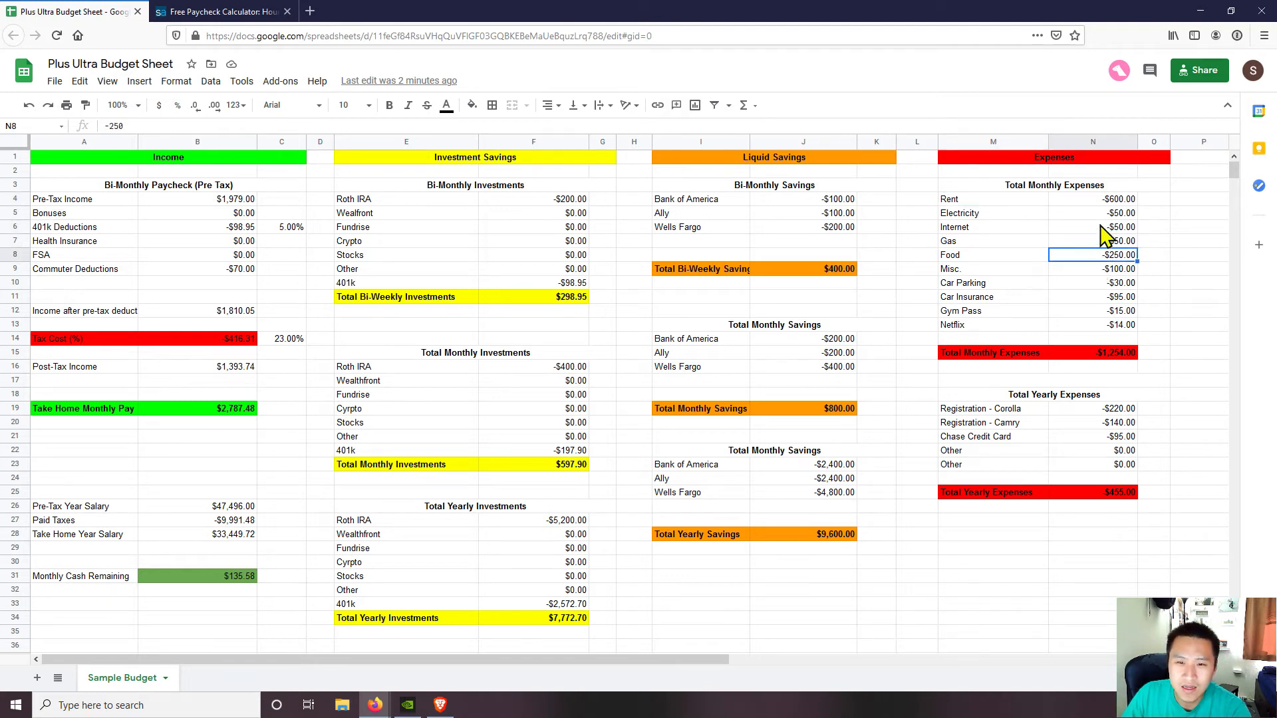
left_click(990, 202)
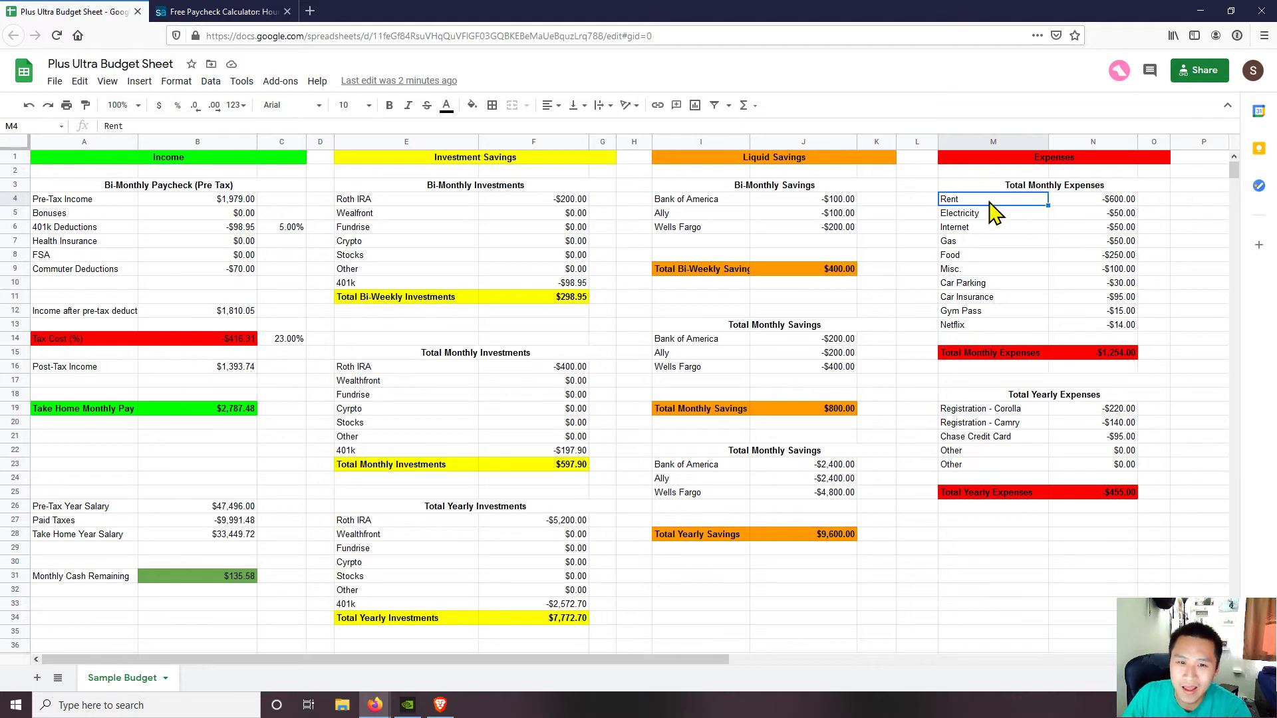
left_click(1094, 219)
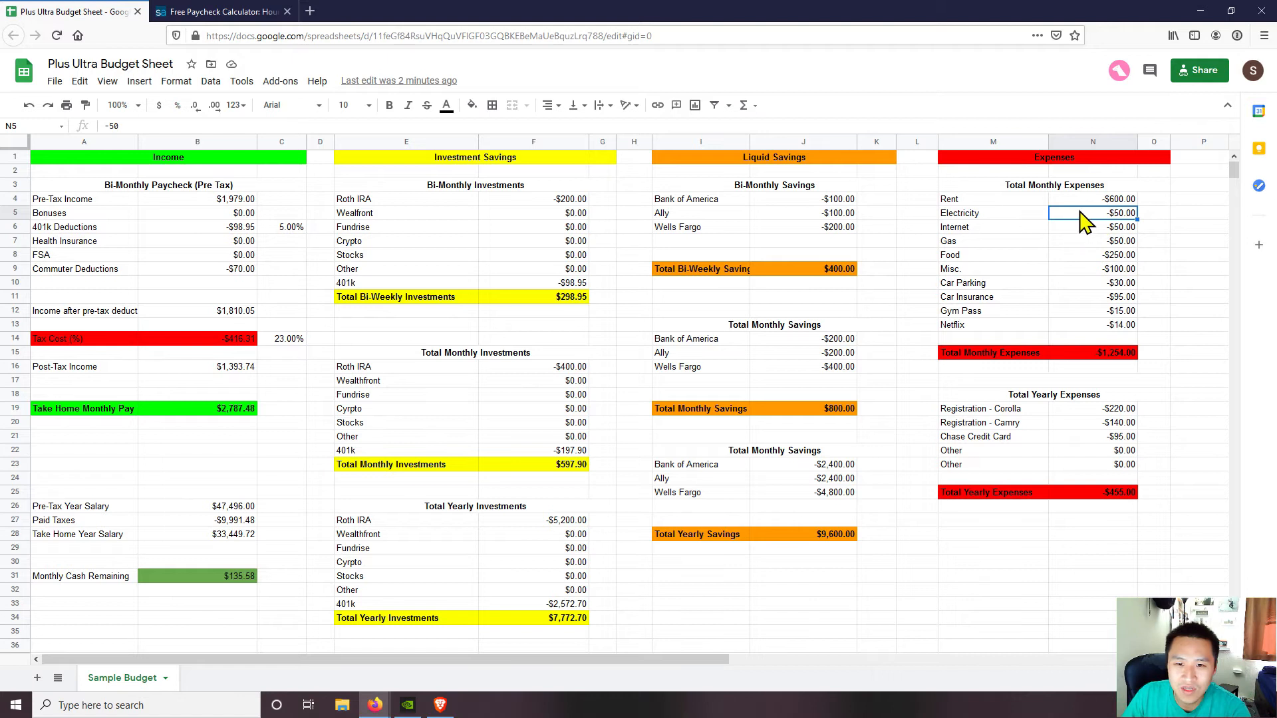
left_click(1083, 258)
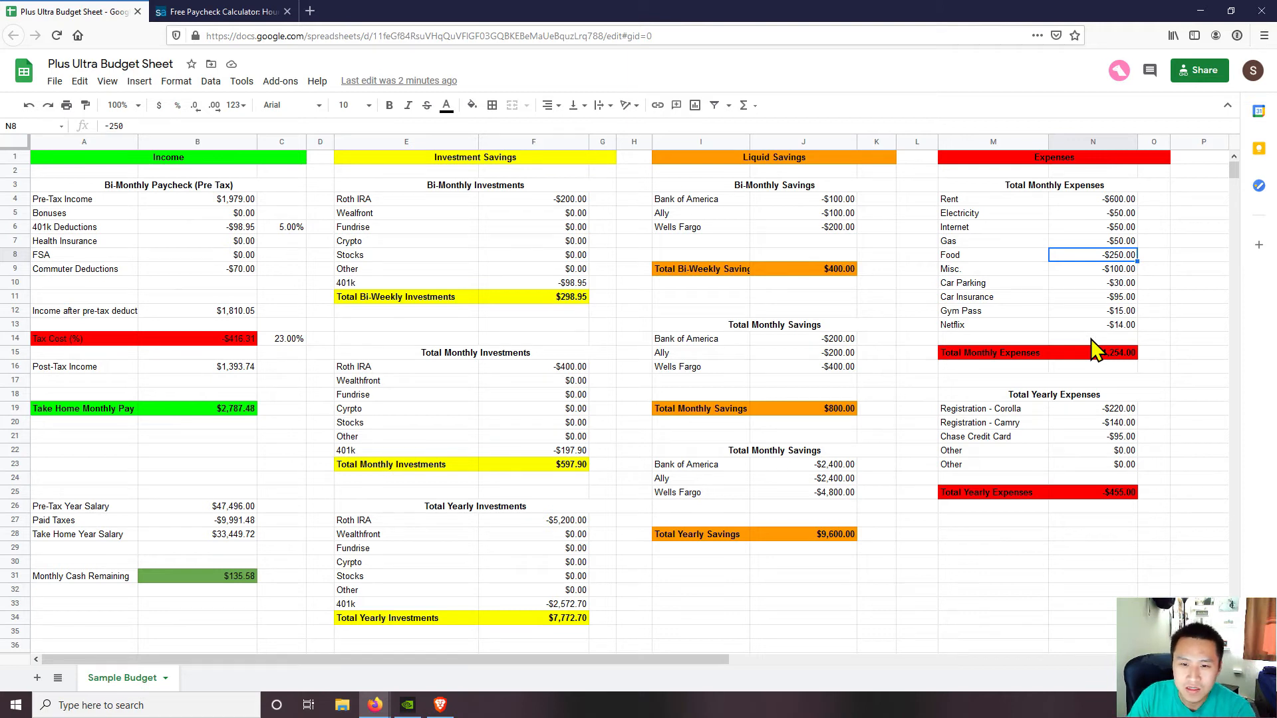
left_click(1097, 285)
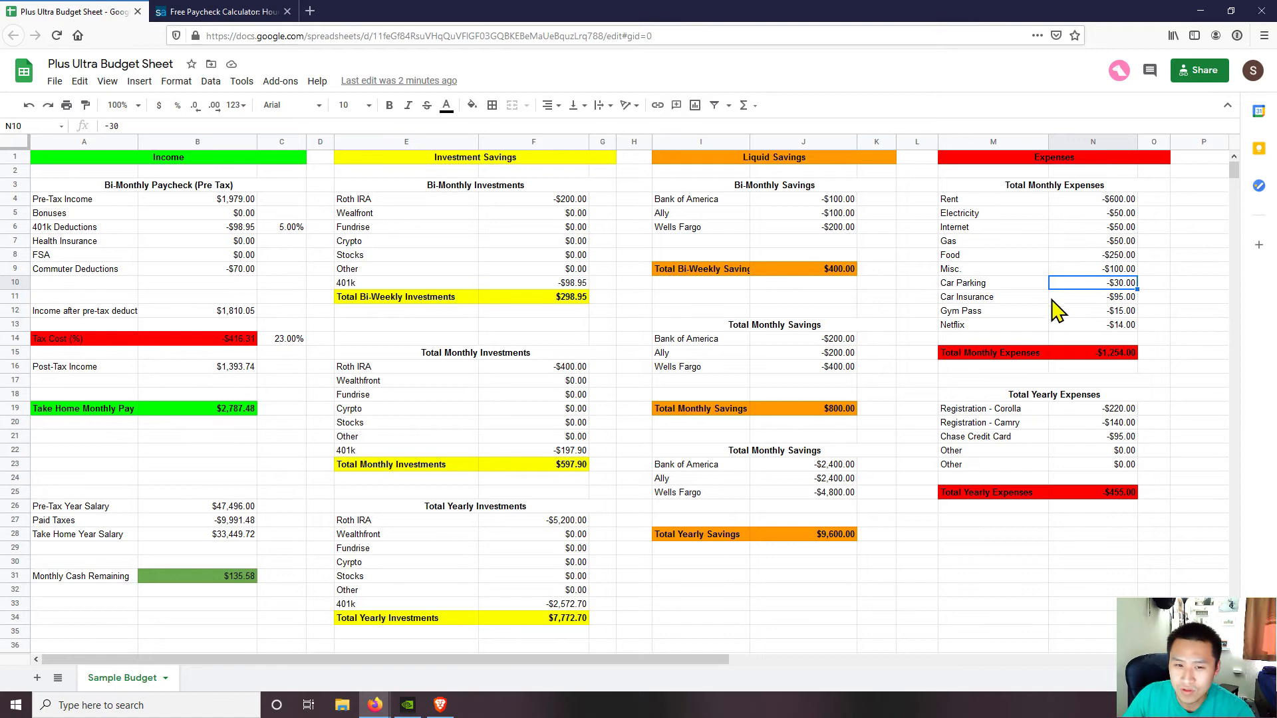
Inspect the Total Monthly Expenses formula in N15 and the range of expenses it adds up
left_click(1102, 354)
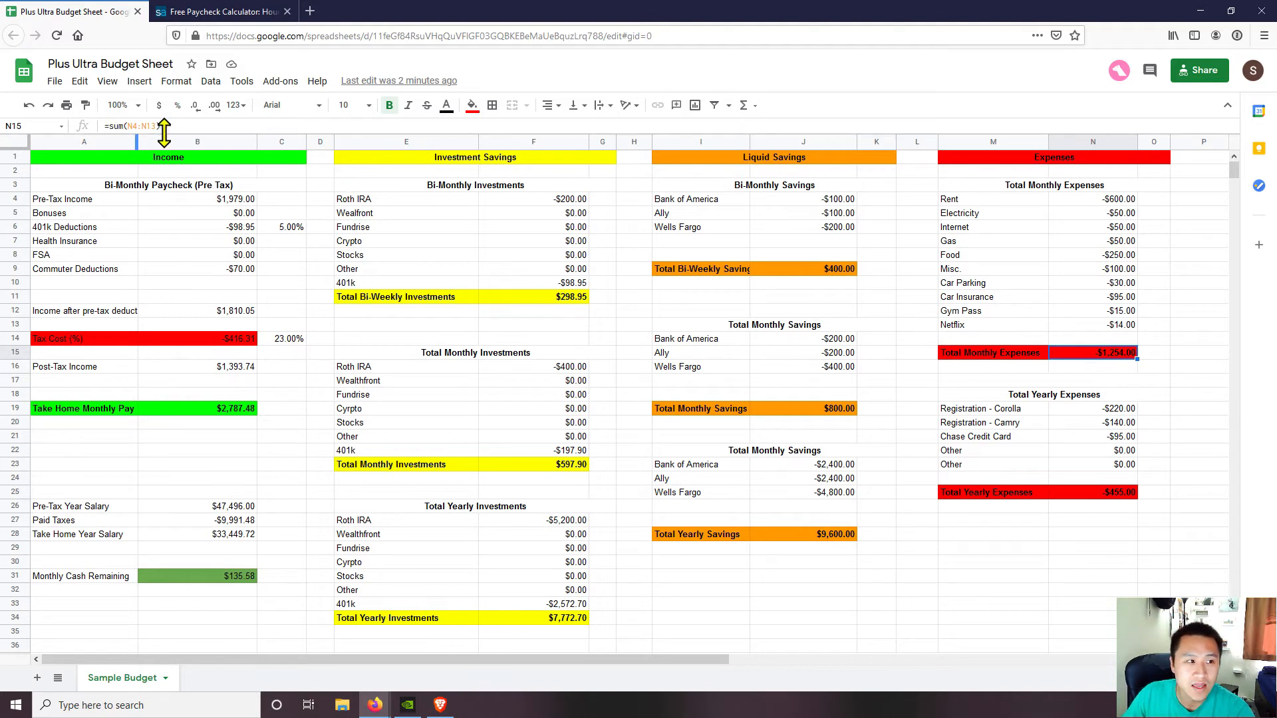
double_click(1105, 354)
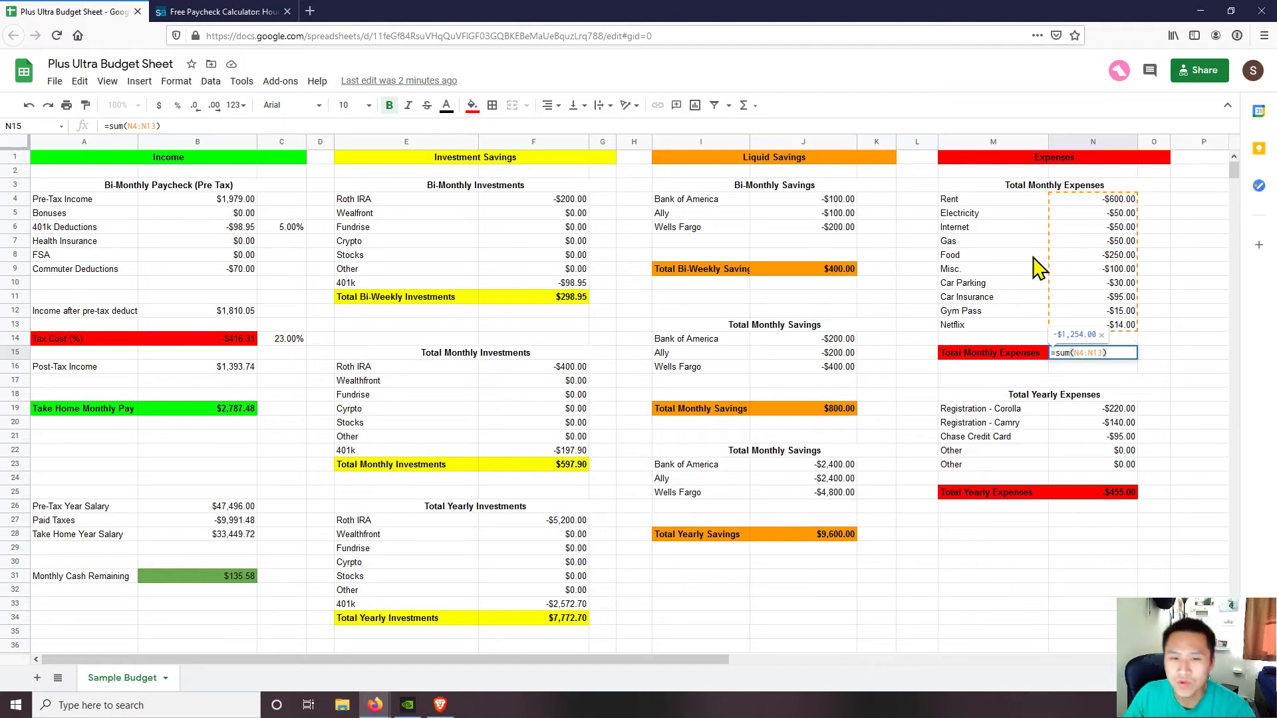
left_click(1161, 283)
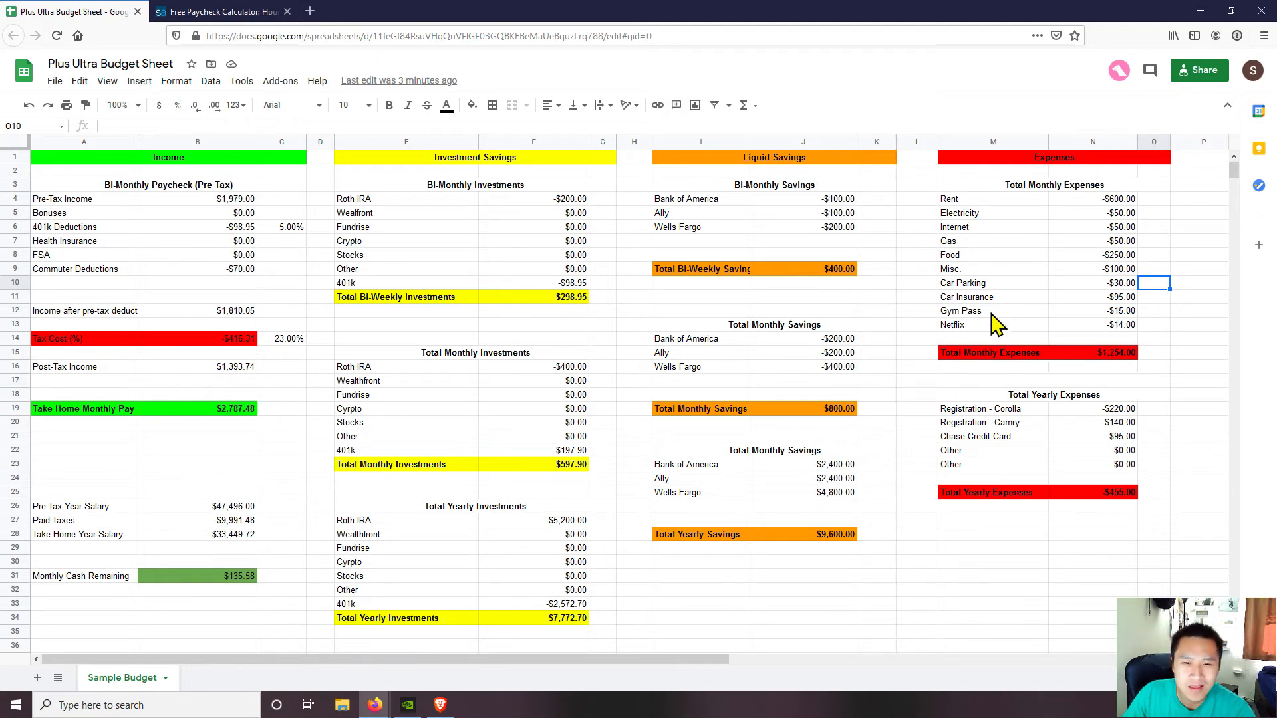
Try to insert a sheet row at row 14, above Total Monthly Expenses, and undo the insertion
left_click(992, 338)
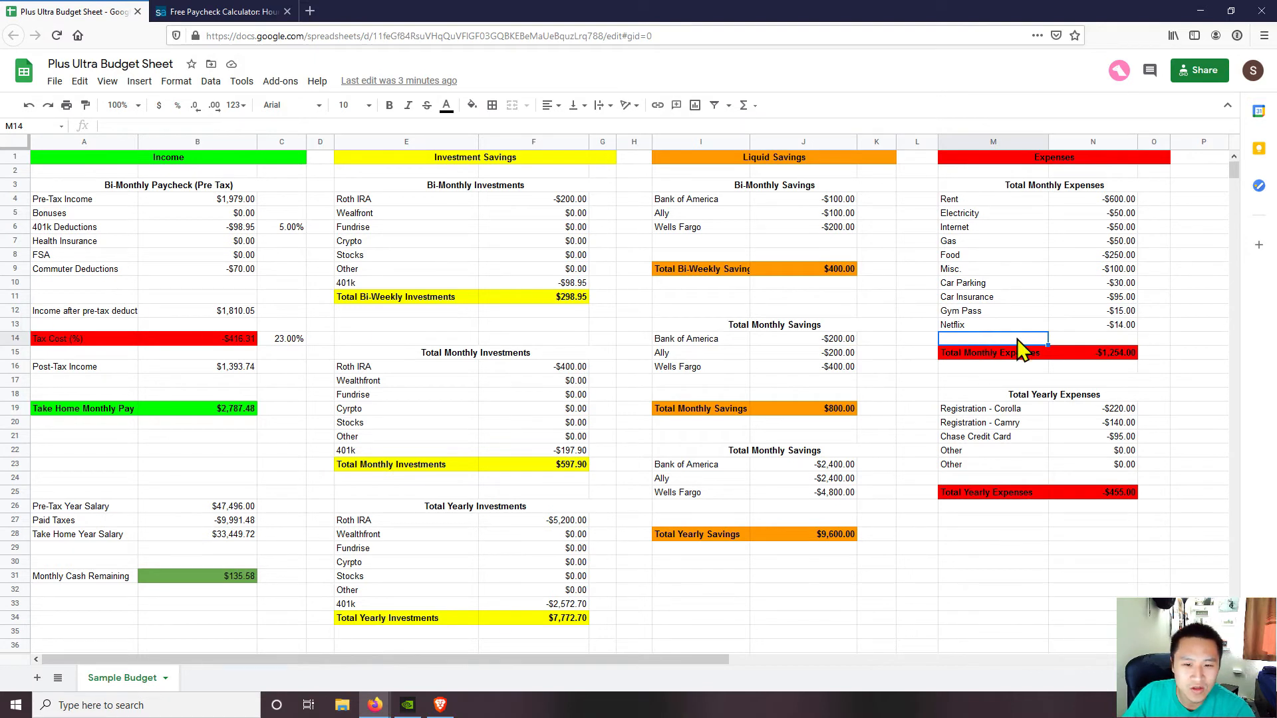
right_click(1018, 337)
left_click(1053, 346)
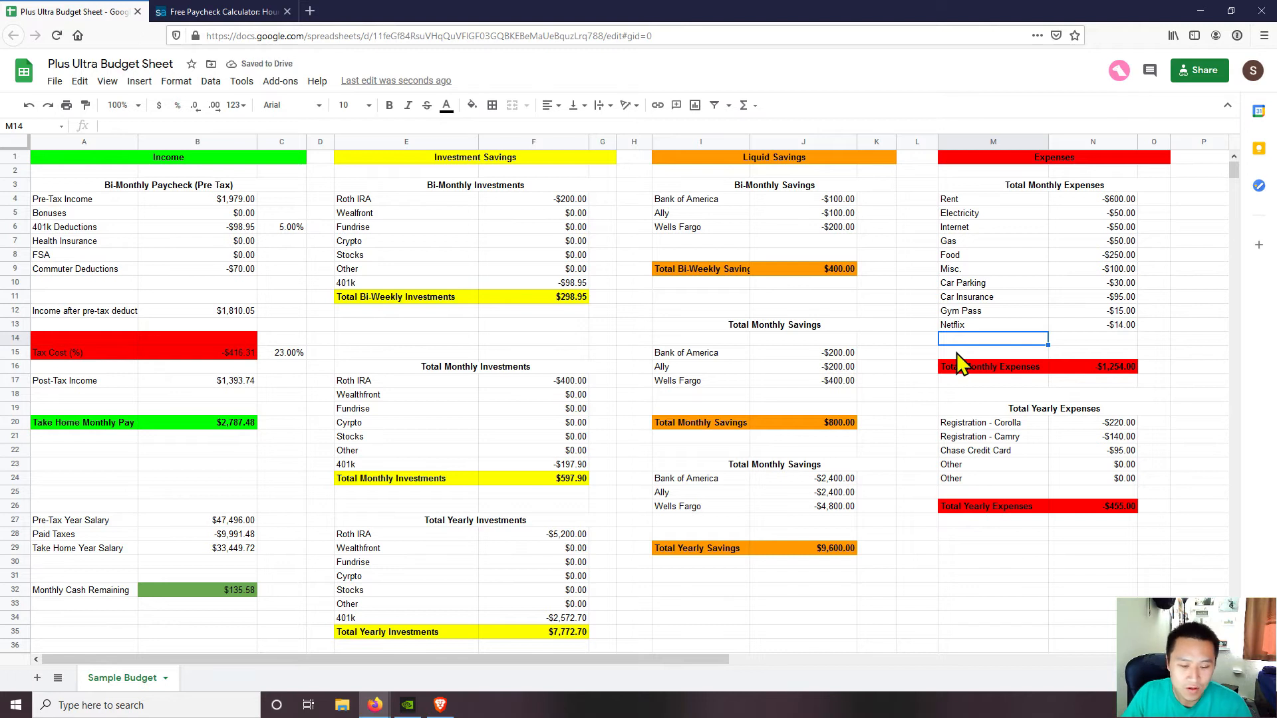
key("ctrl+z")
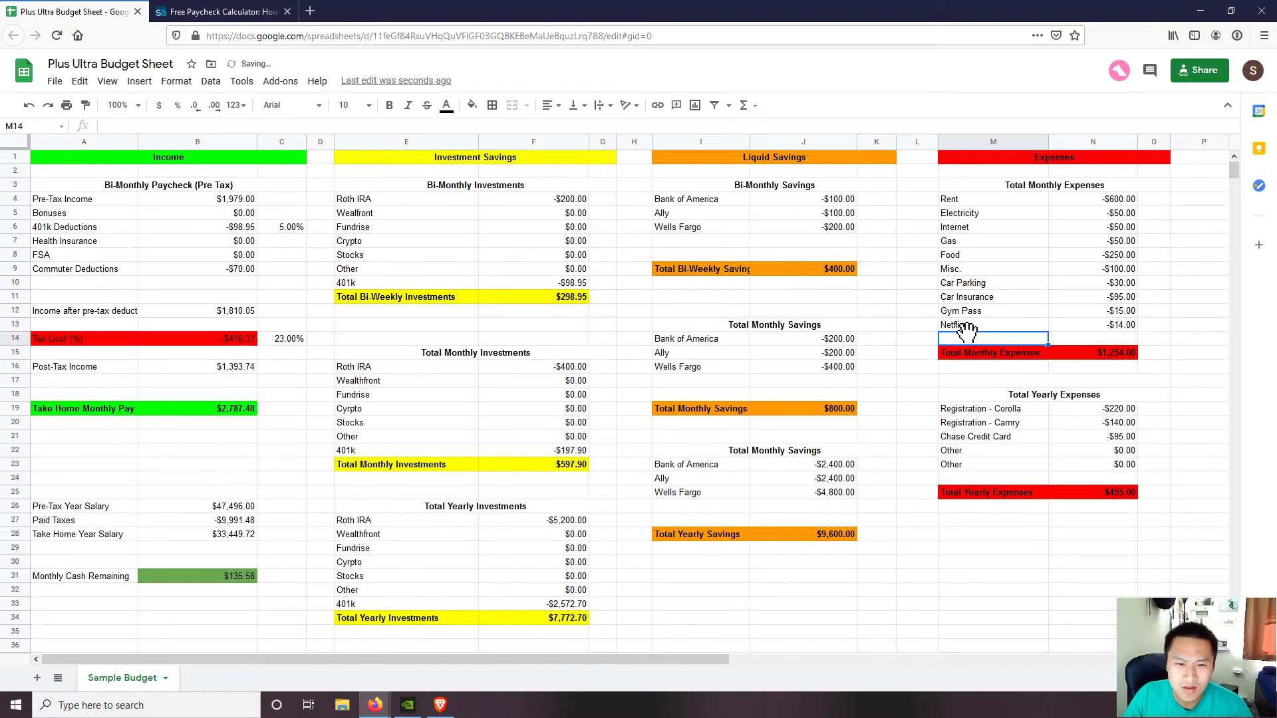
Move the block M14:O25 with Total Monthly Expenses and the yearly expenses down four rows to start at M18
left_click(1010, 370)
left_click_drag(1011, 342, 1060, 507)
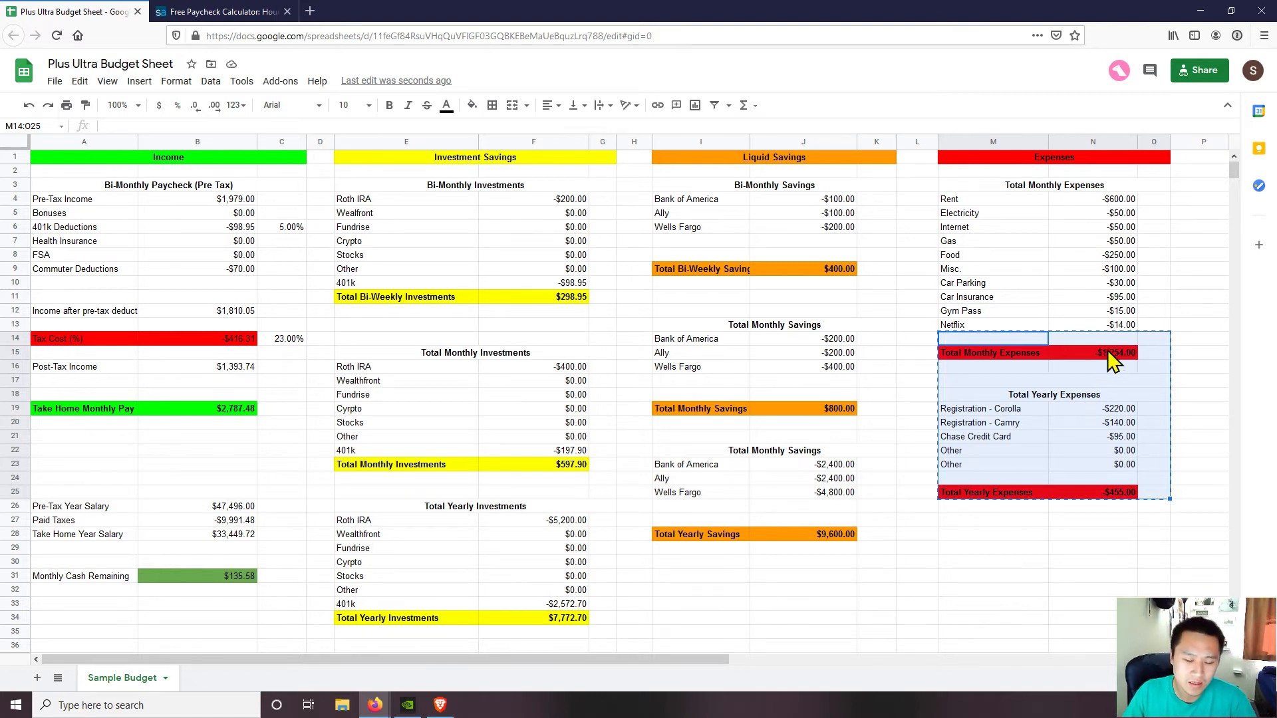
left_click(963, 397)
key("ctrl+v")
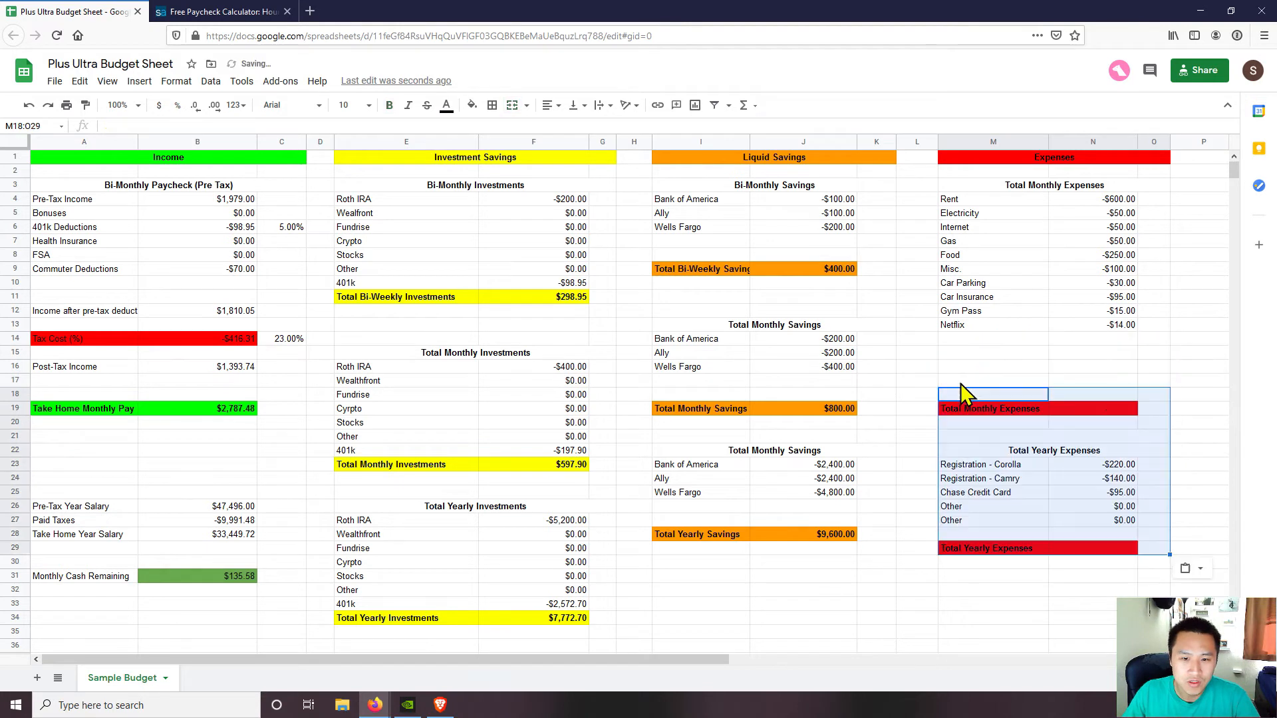
Add three "Other Expenses" labels in M14:M16 below Netflix
left_click(974, 339)
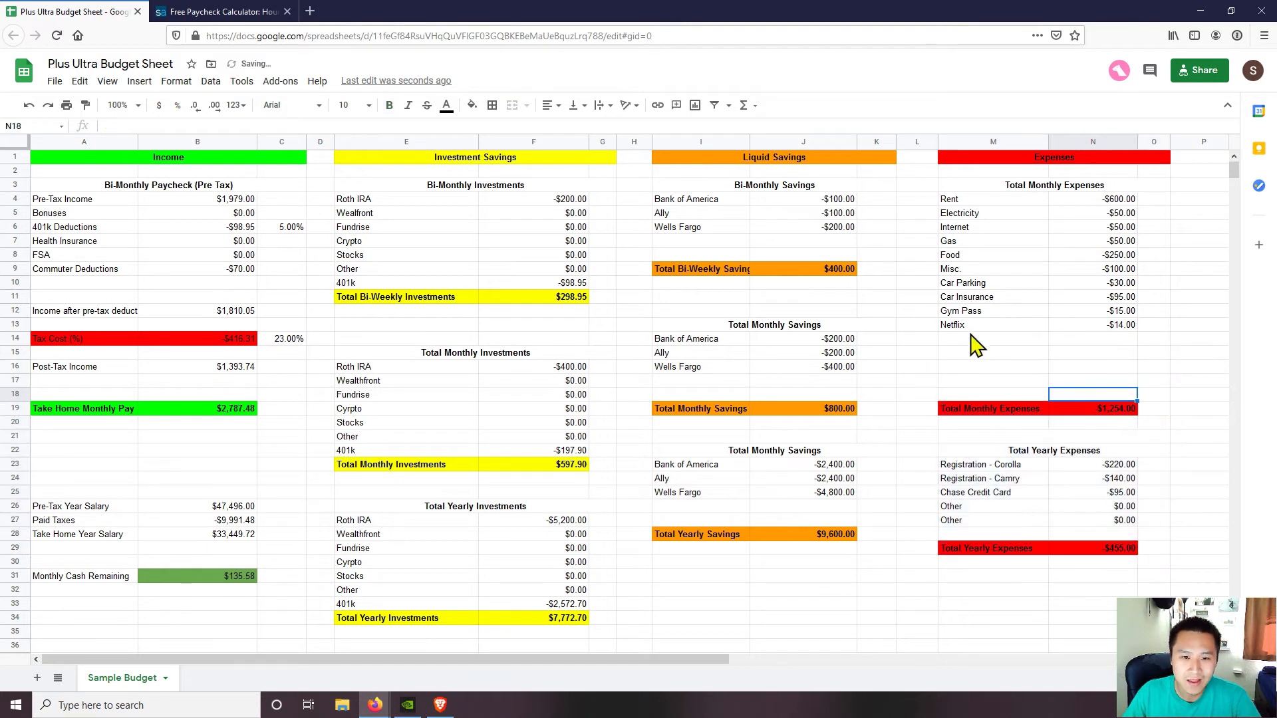
type("Other Expenses")
key("Return")
type("Other Expenses")
key("Return")
type("Other Expenses")
key("Return")
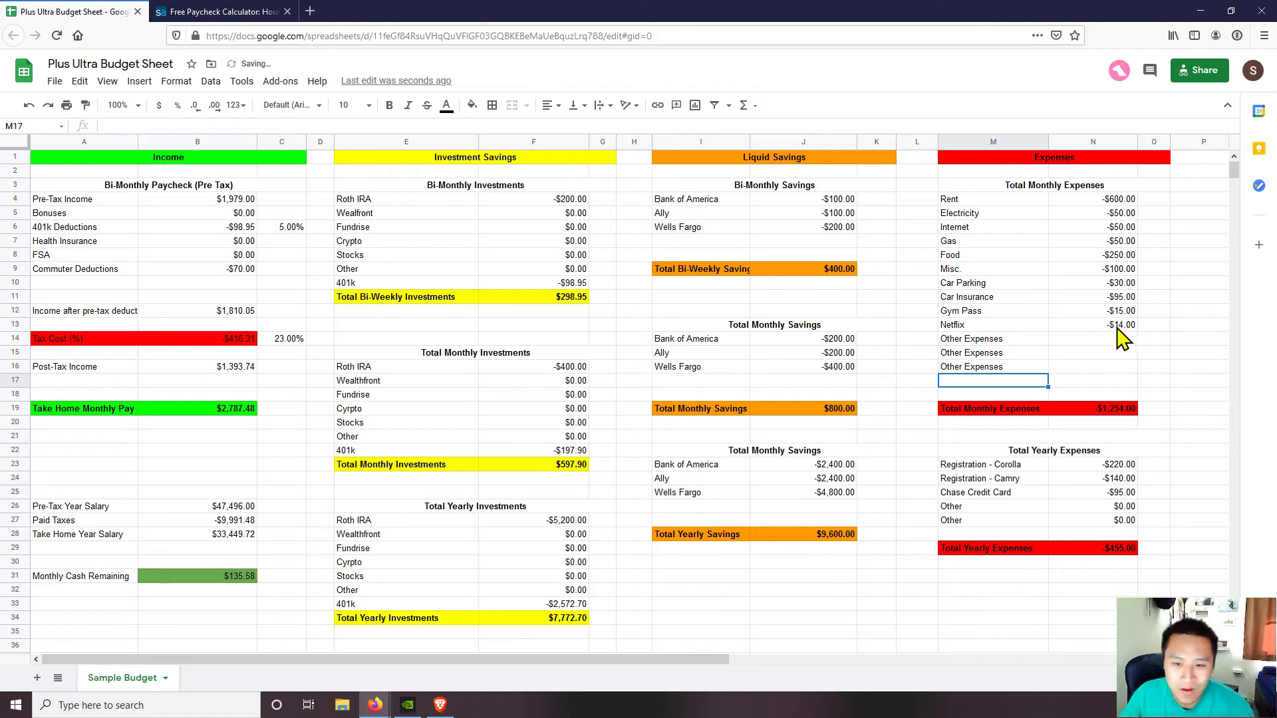
Extend the Total Monthly Expenses formula in N19 to =sum(N4:N16) so it covers the added expense rows
left_click(1124, 411)
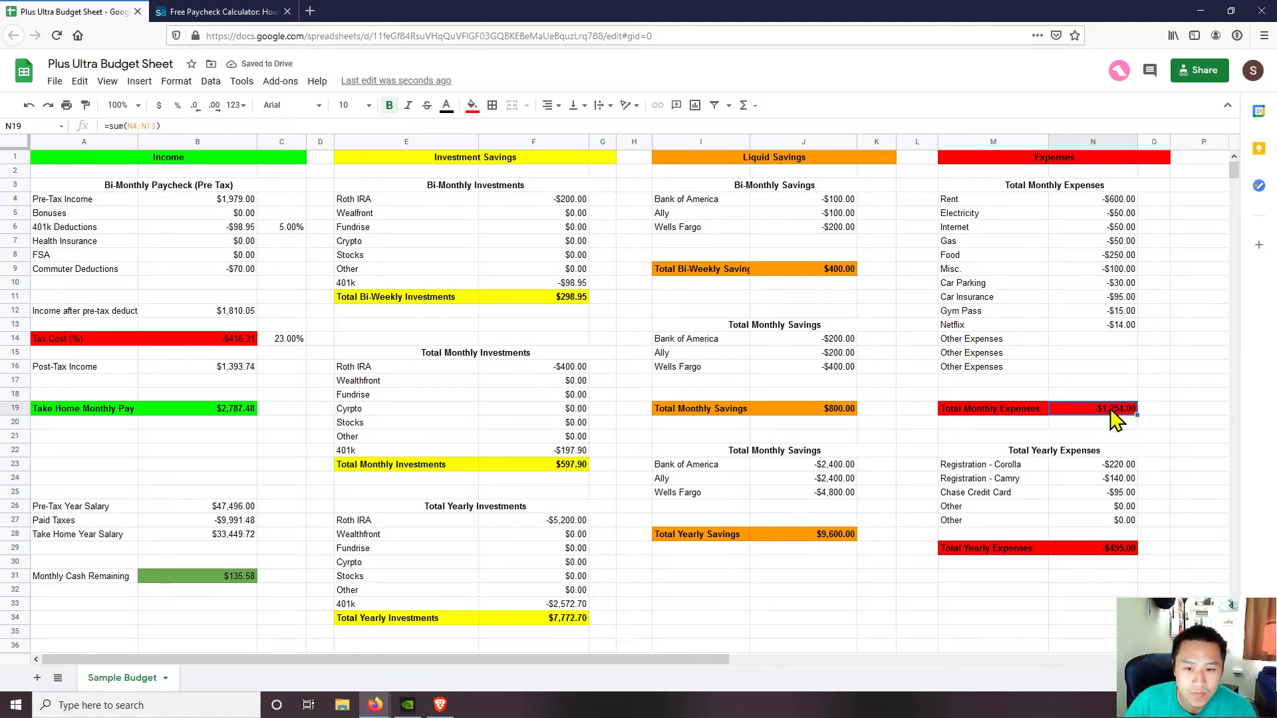
left_click_drag(1119, 340, 1119, 369)
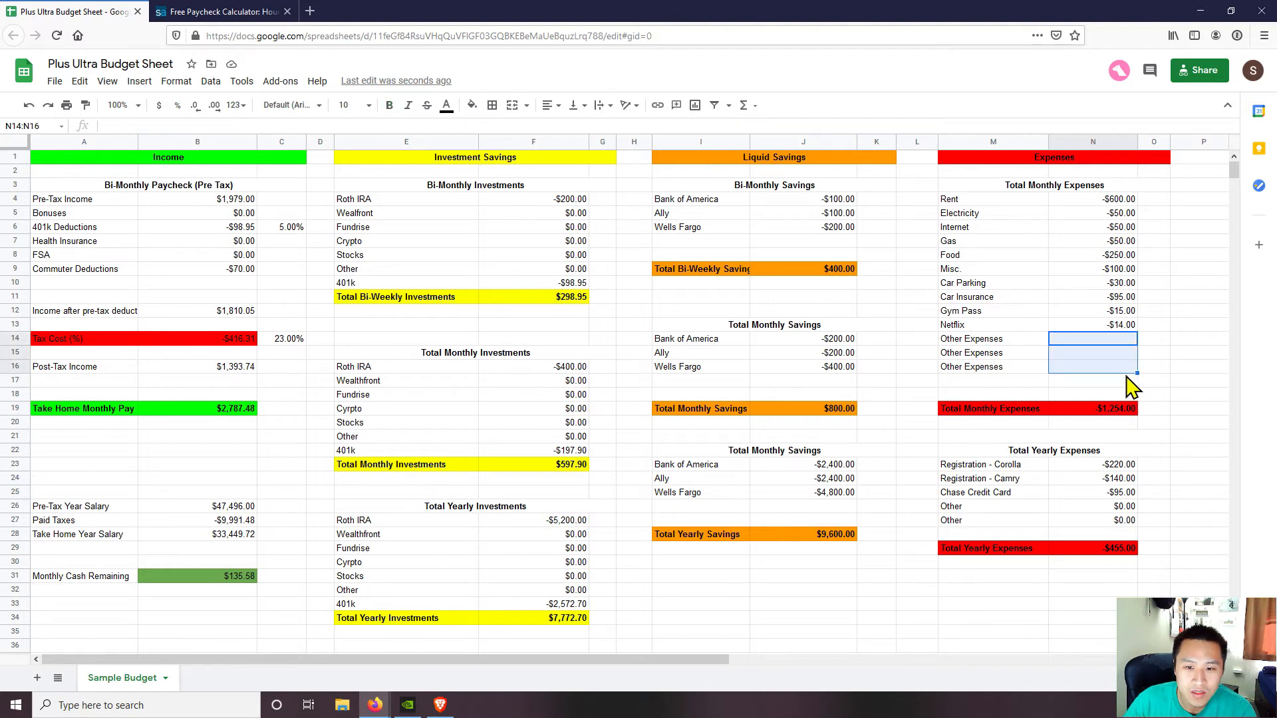
left_click(1121, 382)
left_click(1117, 395)
left_click(1112, 411)
double_click(1112, 411)
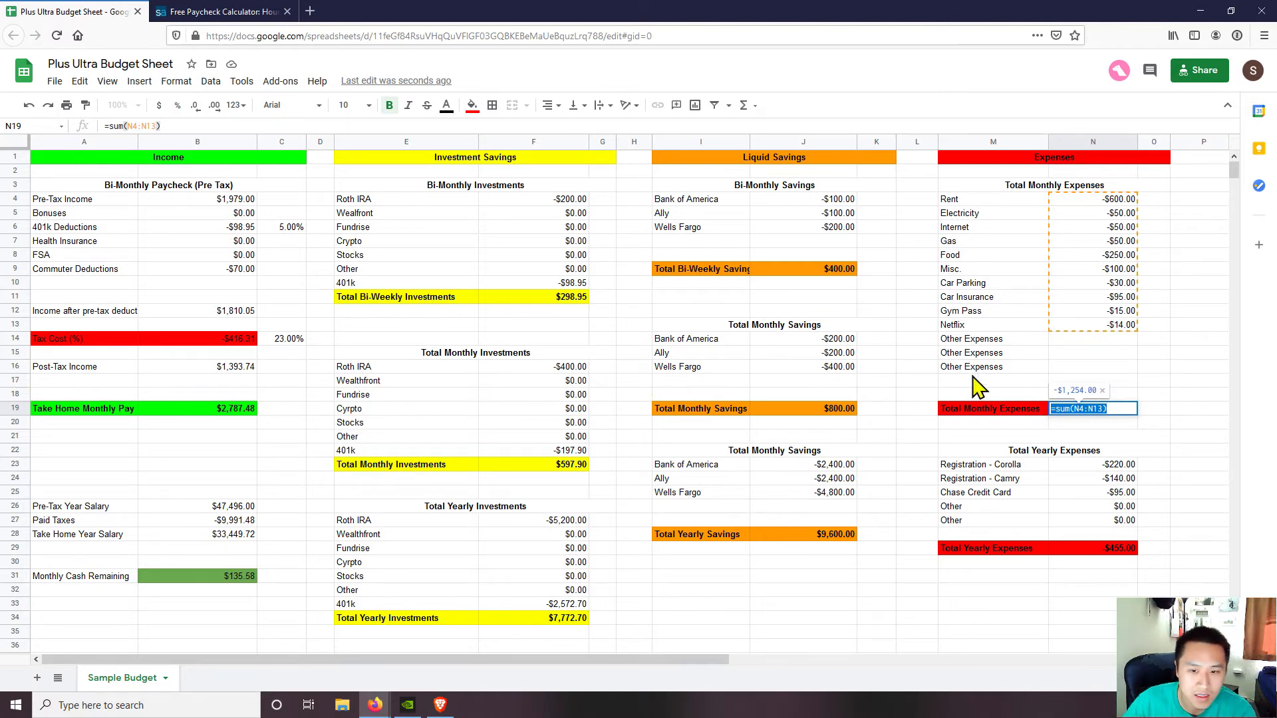
left_click(1096, 409)
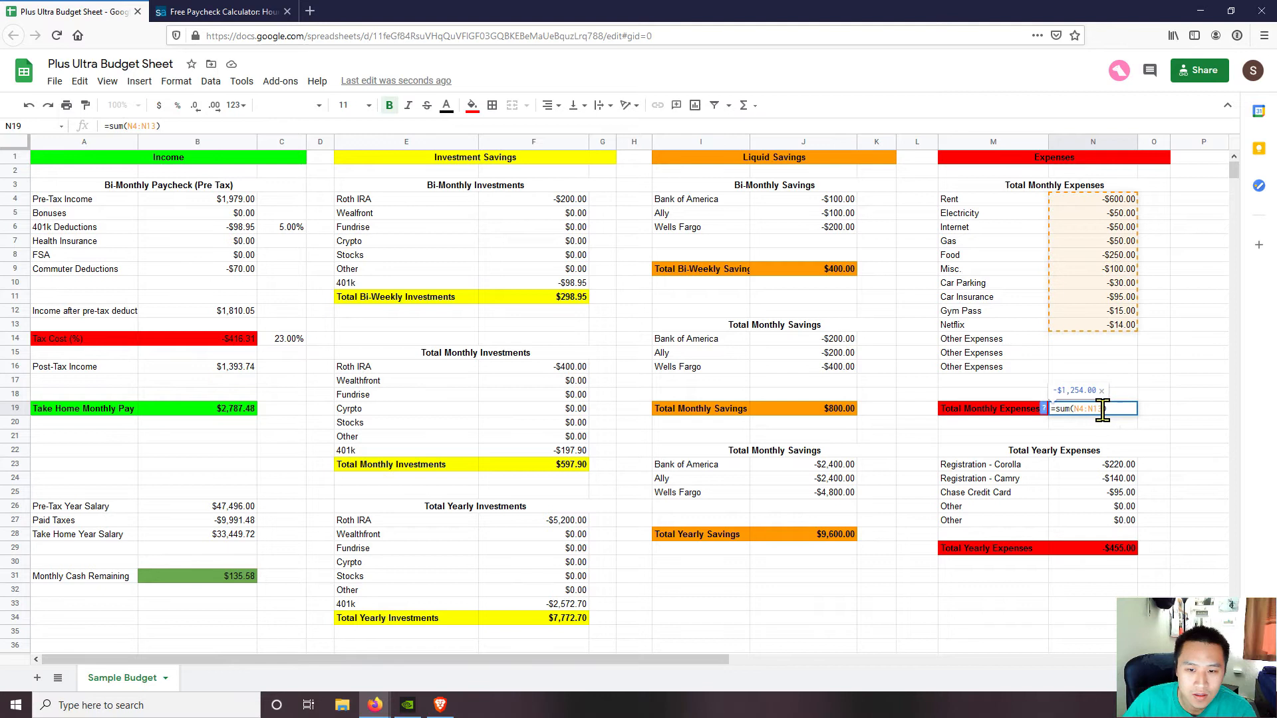
key("BackSpace")
type("6")
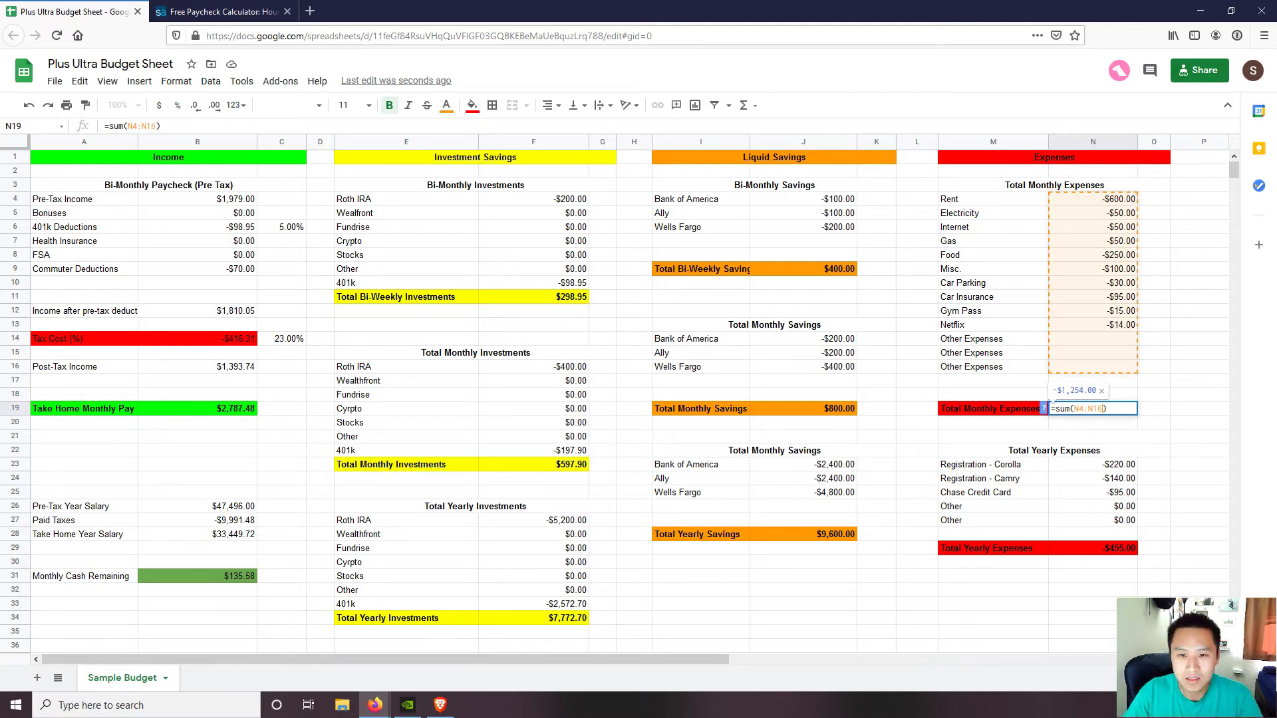
key("Return")
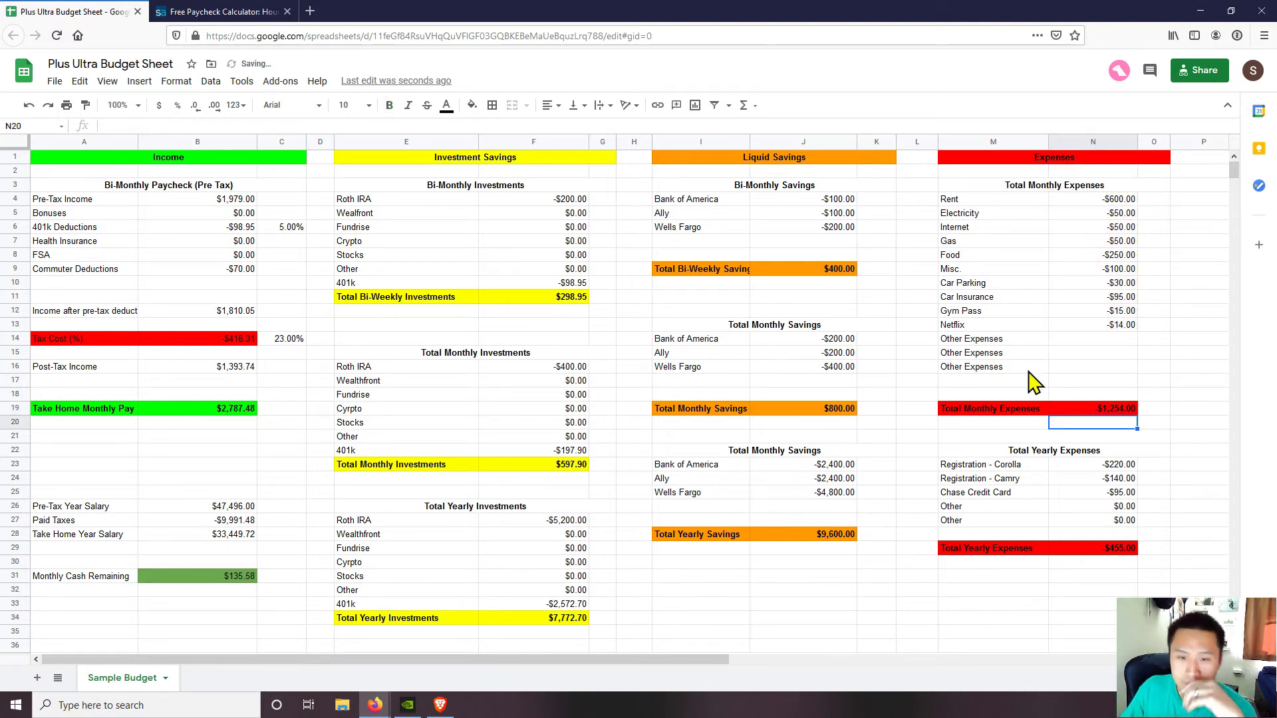
Rename the expense in M14 as "Credit Card Debt" and set its amount in N14 to -100
left_click(1080, 340)
left_click(1018, 341)
type("Credit Card Debt")
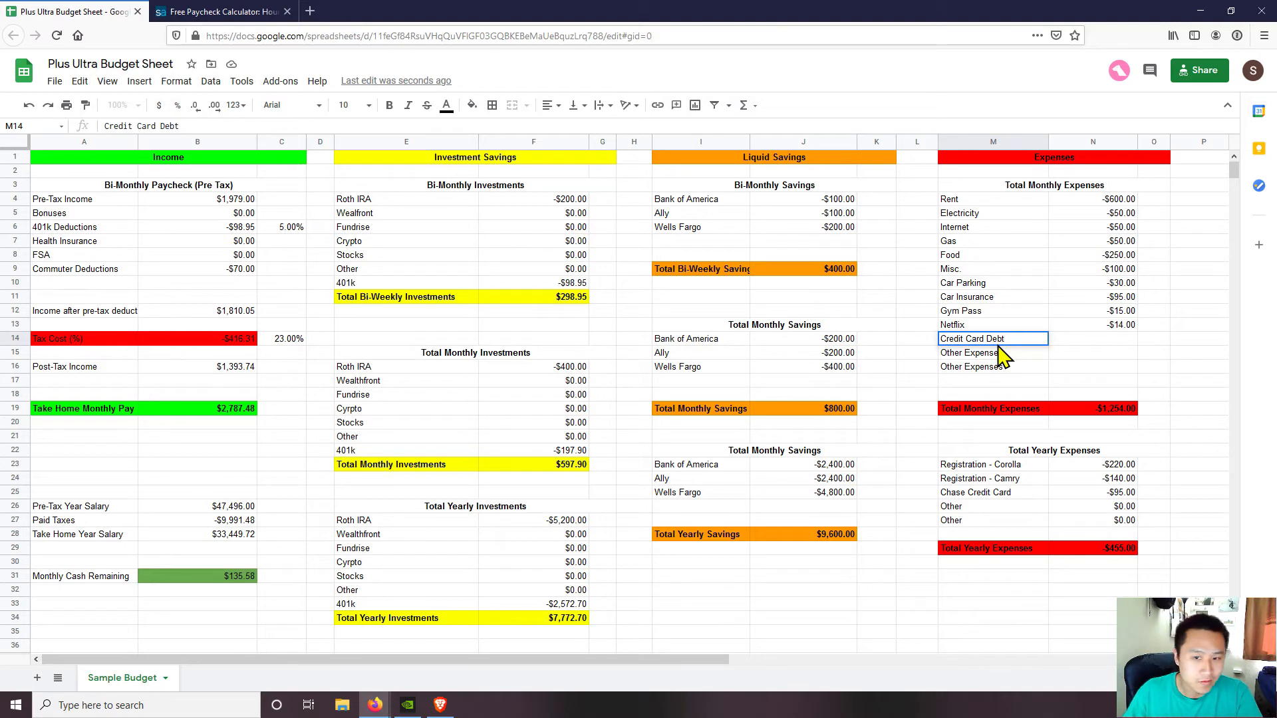
left_click(1122, 339)
type("-100")
key("Return")
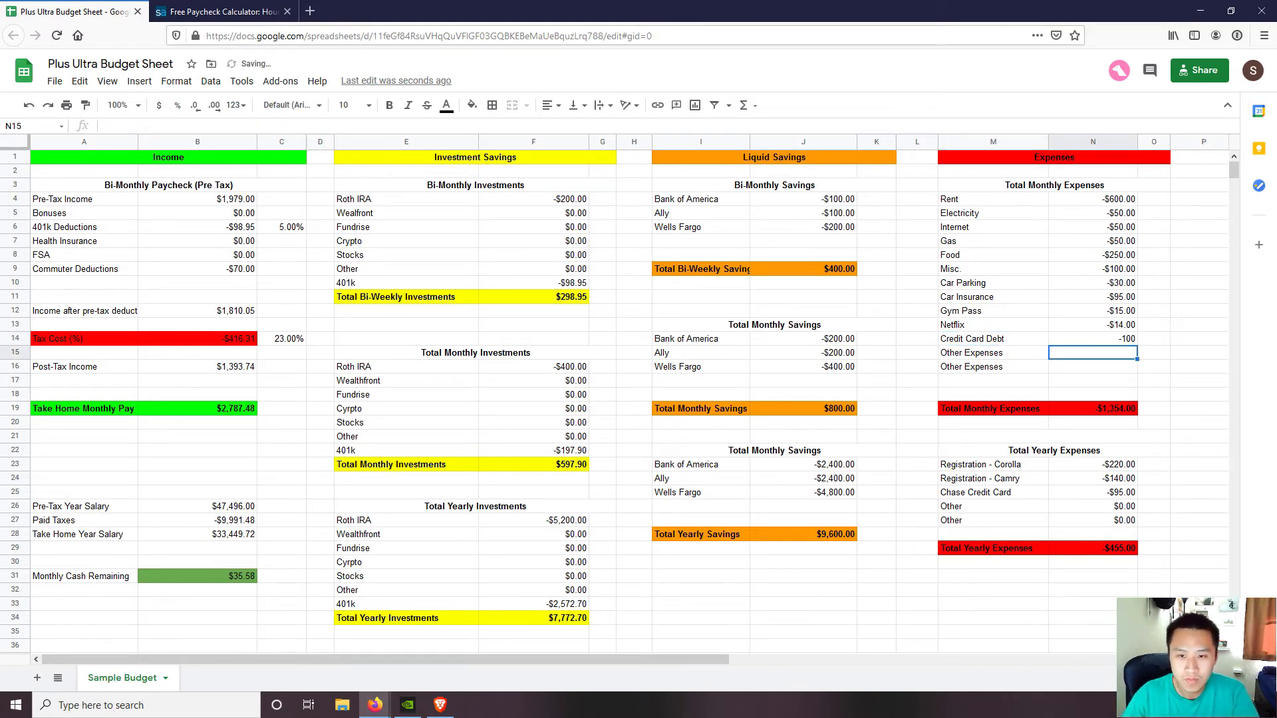
Check the Credit Card Debt amount against Total Monthly Expenses and format N14:N16 as currency
left_click(1117, 340)
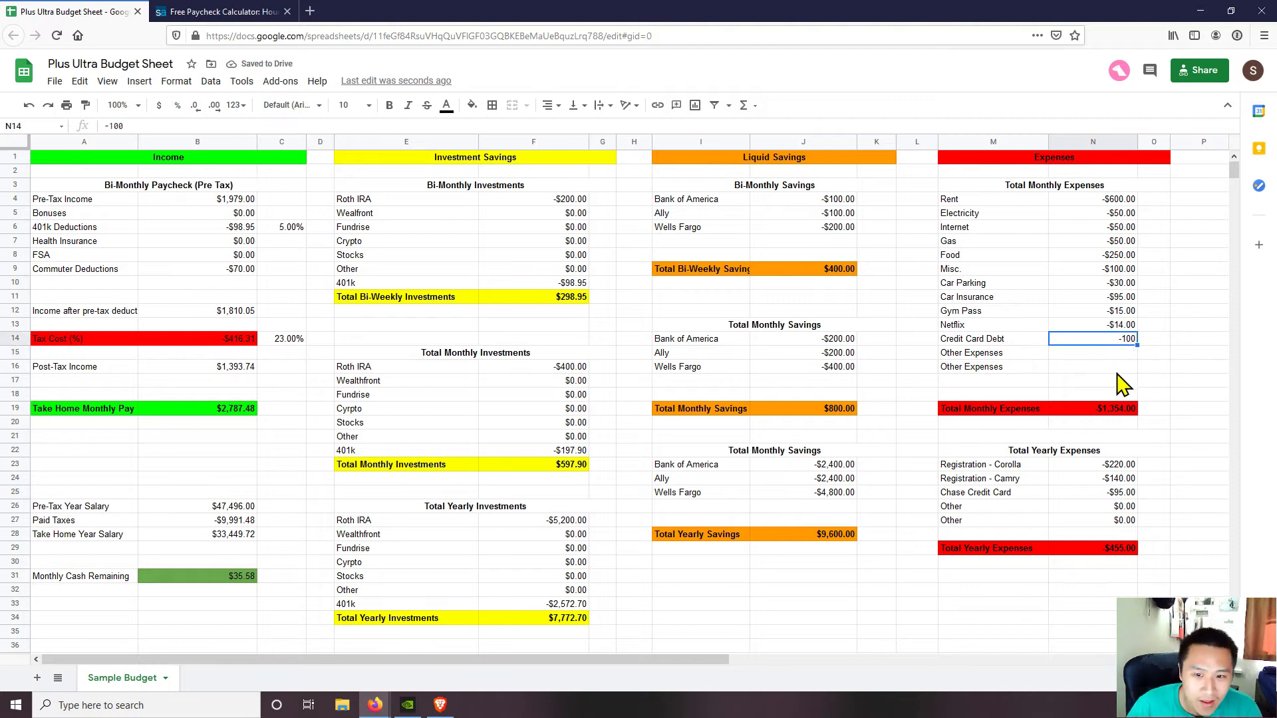
left_click(1117, 408)
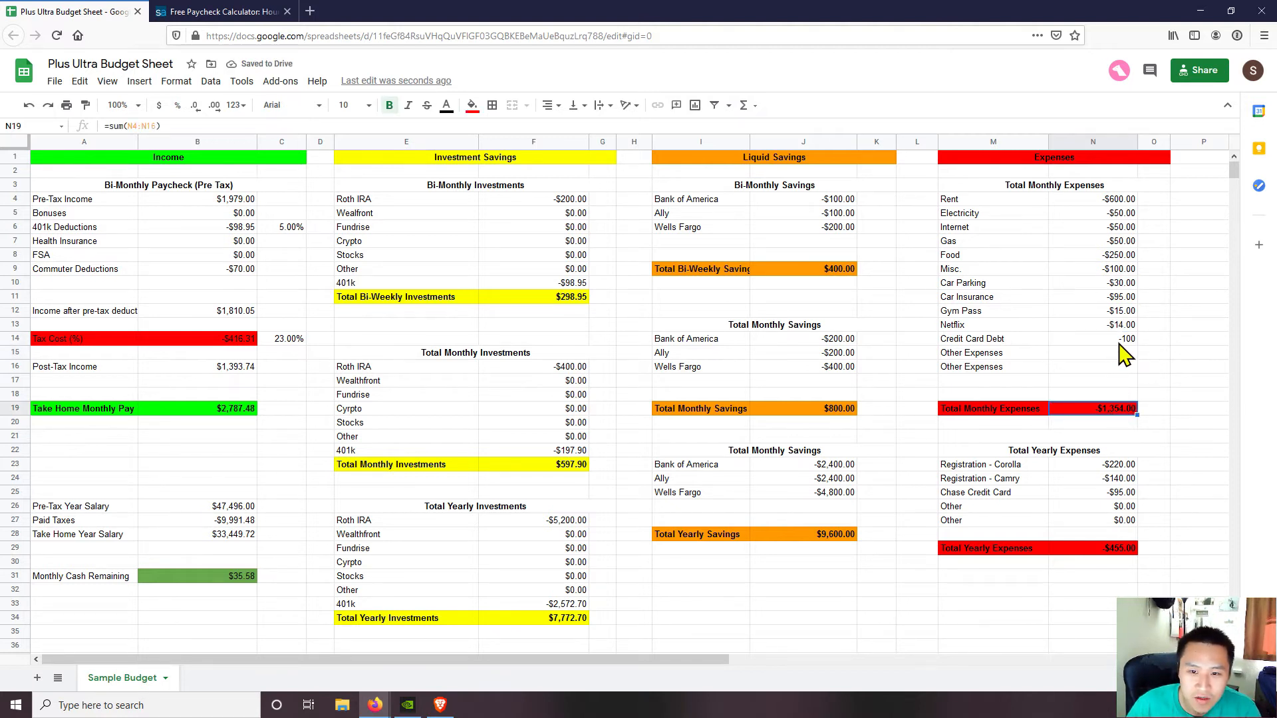
left_click(1117, 325)
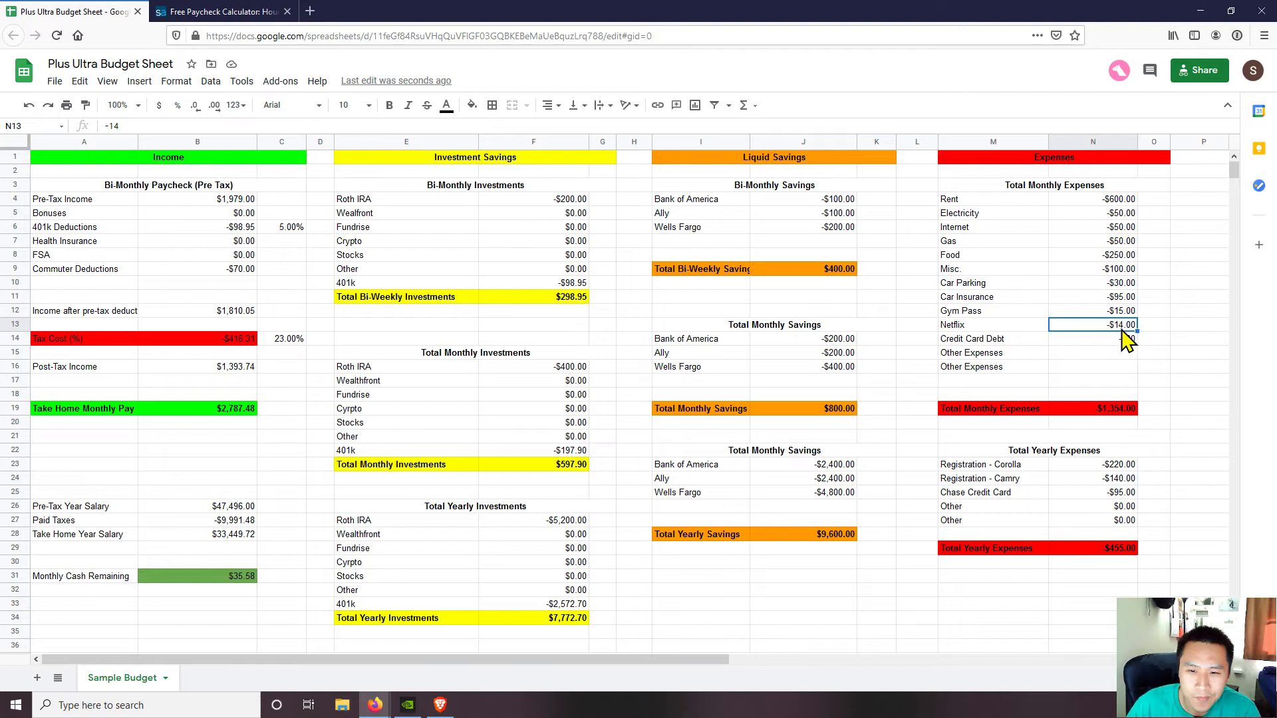
left_click(1118, 339)
left_click(1119, 352)
left_click(1118, 340)
left_click_drag(1117, 338, 1118, 366)
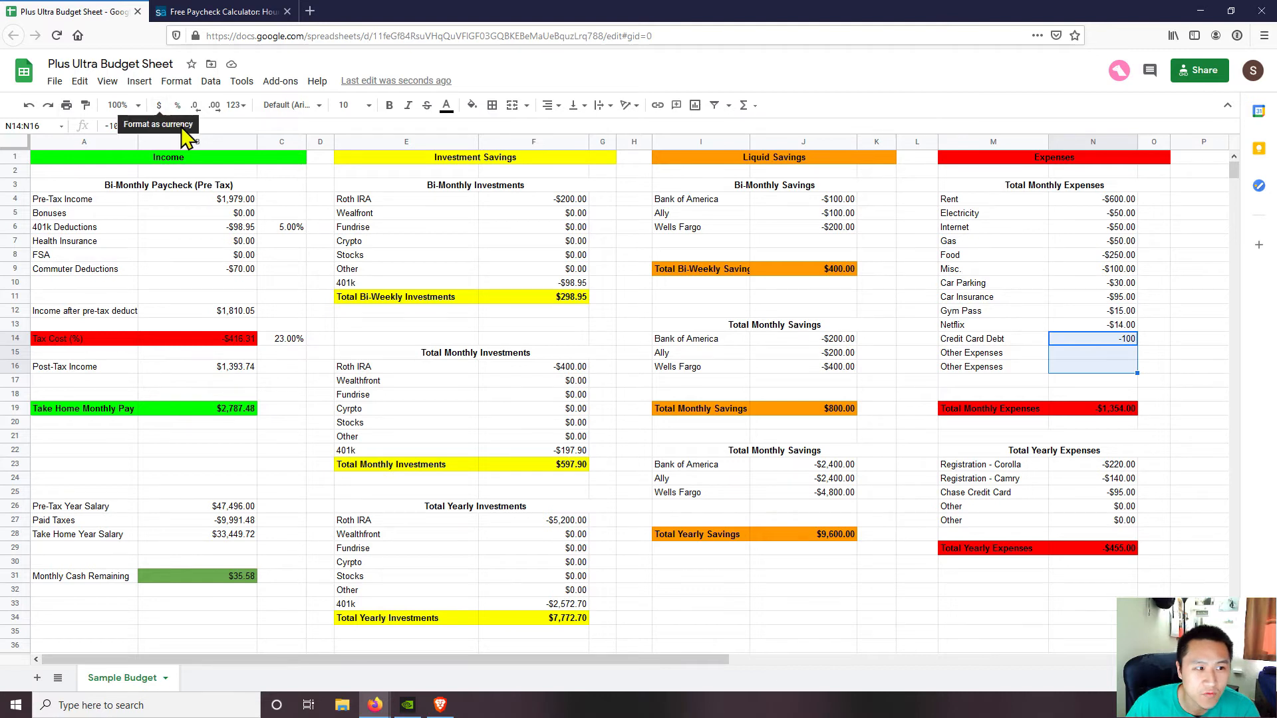
left_click(160, 107)
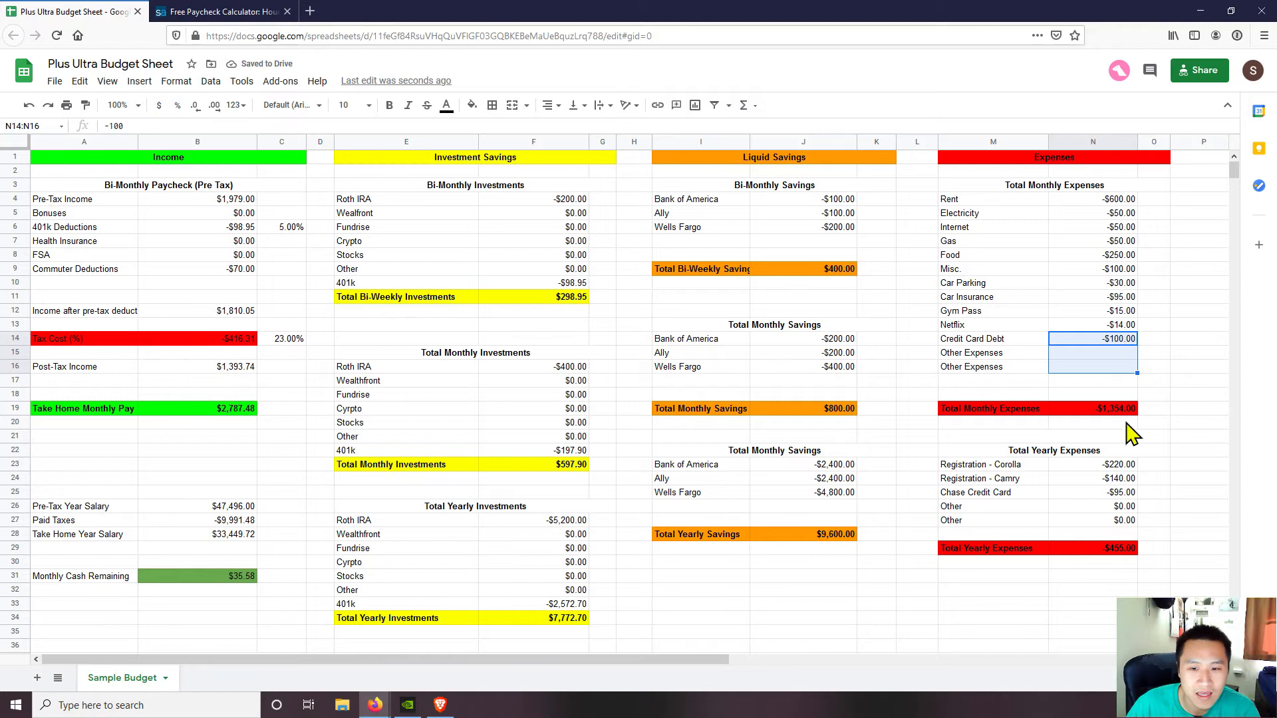
Enter 0 as the amount for both Other Expenses rows in N15 and N16
left_click(1107, 340)
left_click(1117, 368)
key("Up")
type("0")
key("Return")
type("0")
key("Return")
Review the monthly expense amounts in N4:N16 and the Monthly Cash Remaining formula in B31
left_click_drag(1119, 357, 1119, 370)
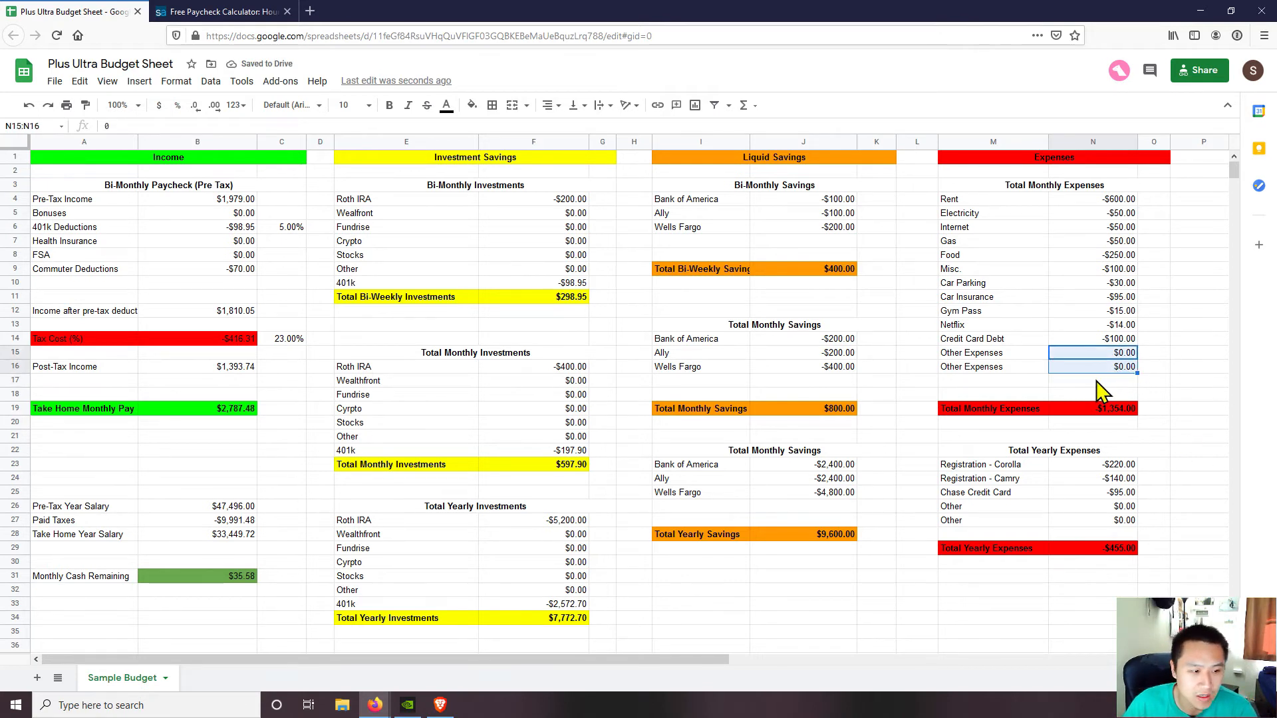
left_click(1100, 381)
left_click_drag(1085, 200, 1092, 369)
left_click(1095, 395)
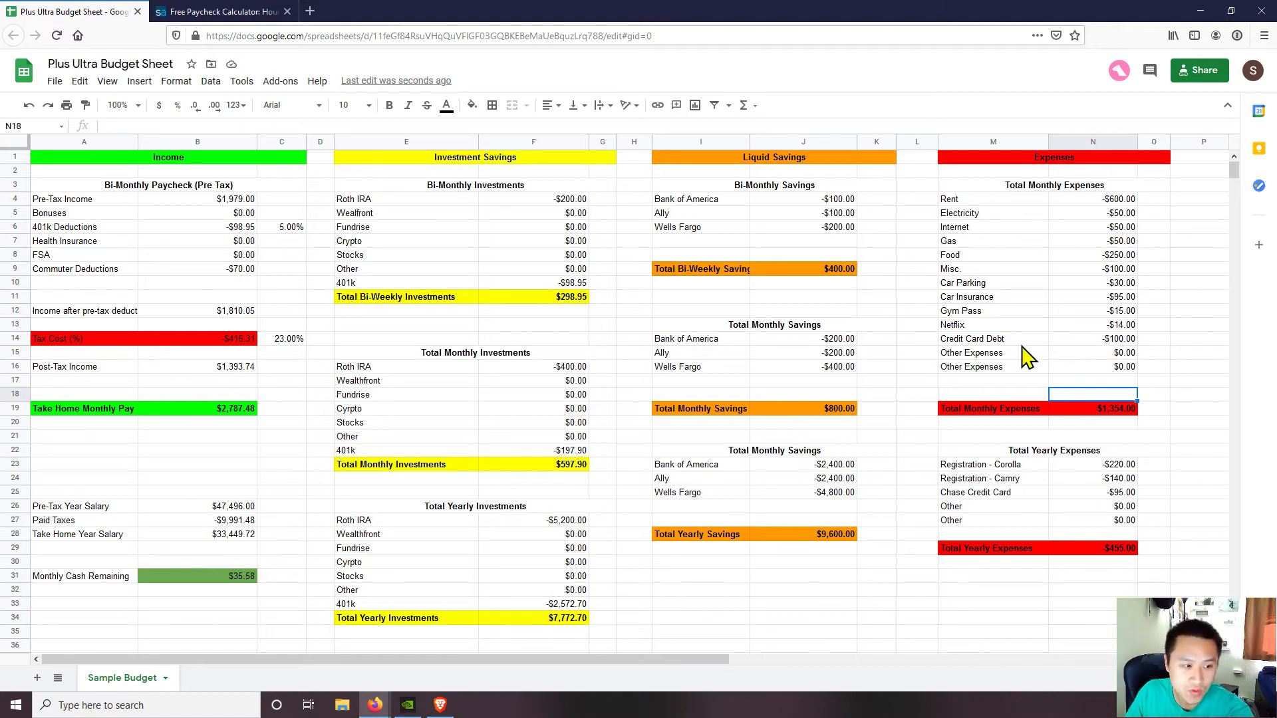
left_click(207, 577)
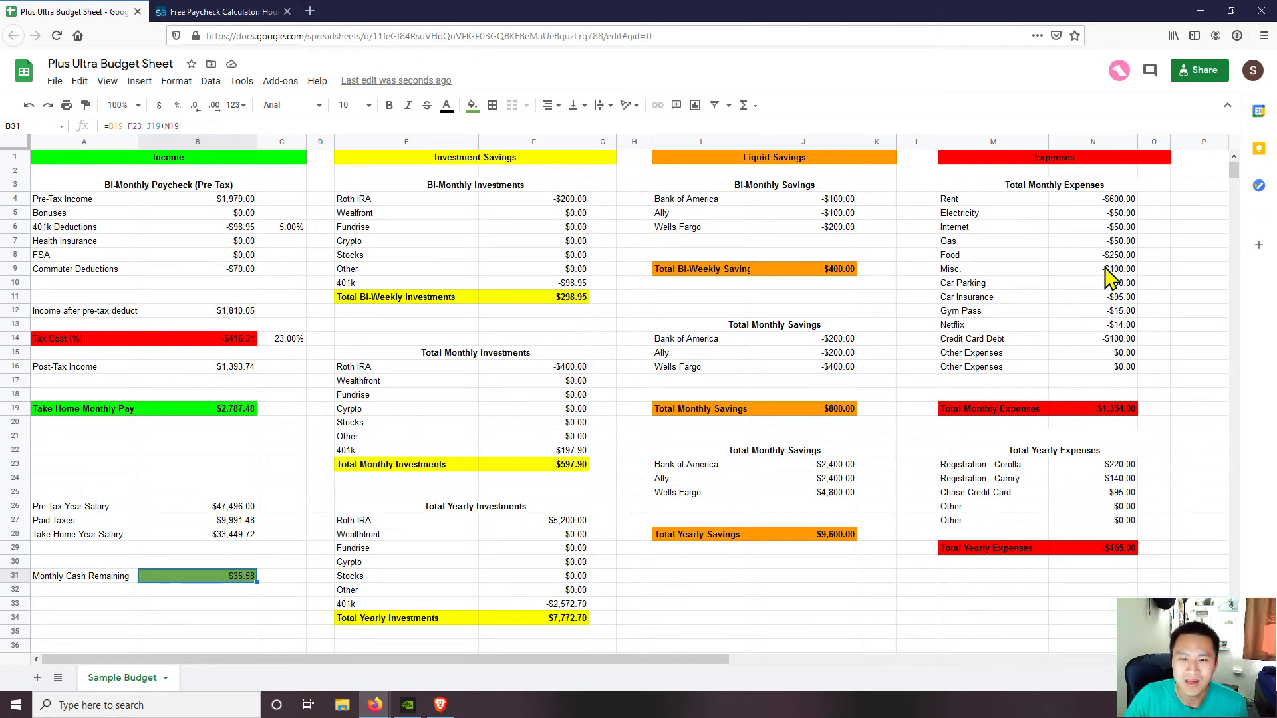
Set the monthly Food expense in N8 to -500 and check Monthly Cash Remaining in B31
left_click(1119, 259)
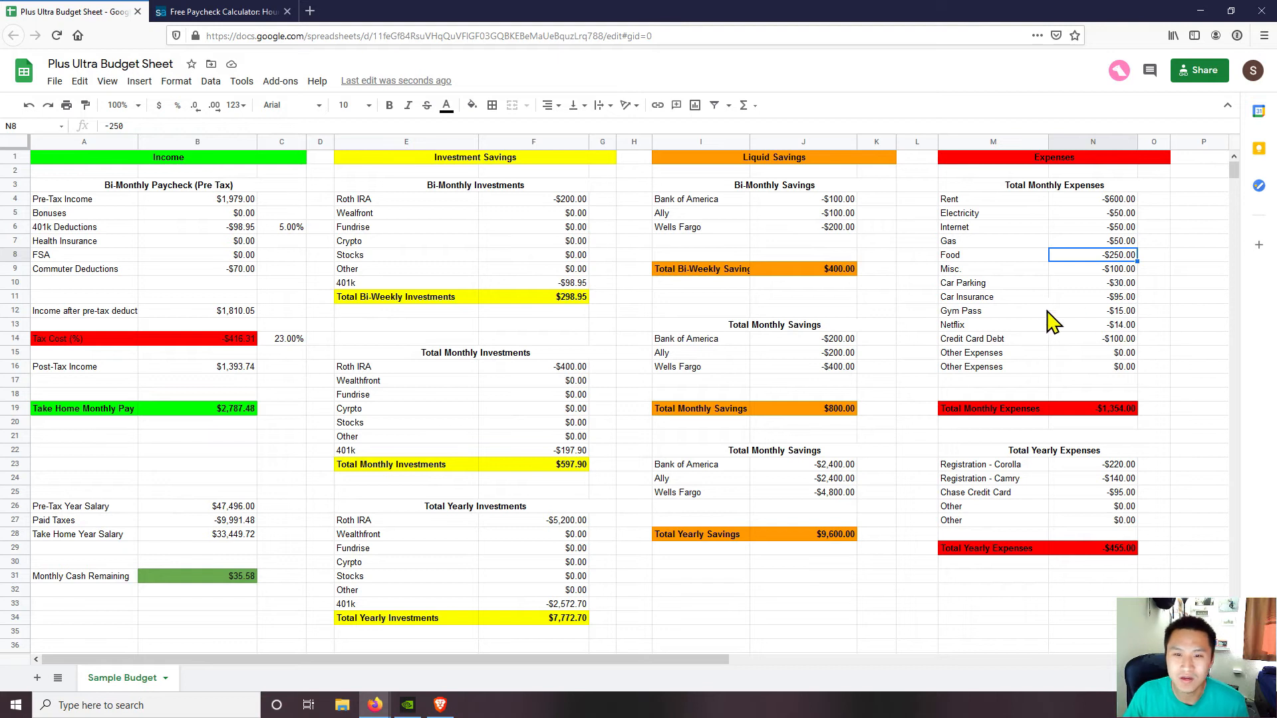
type("-50")
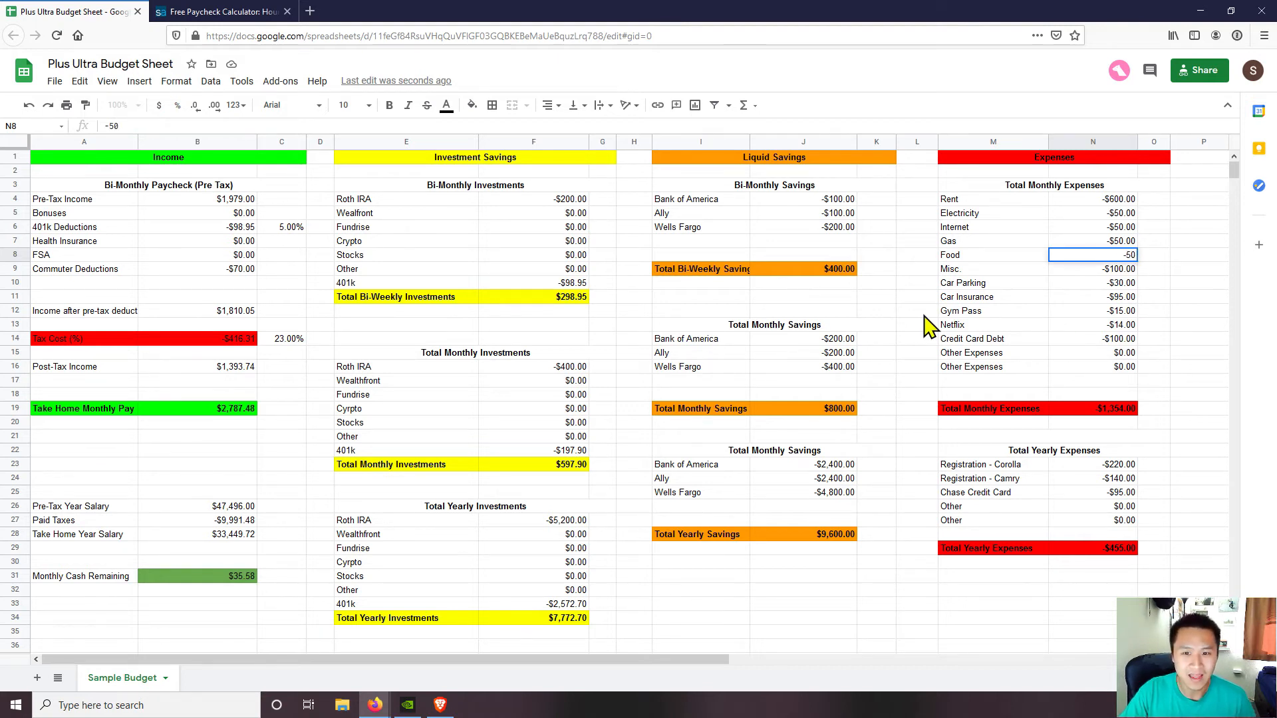
key("Return")
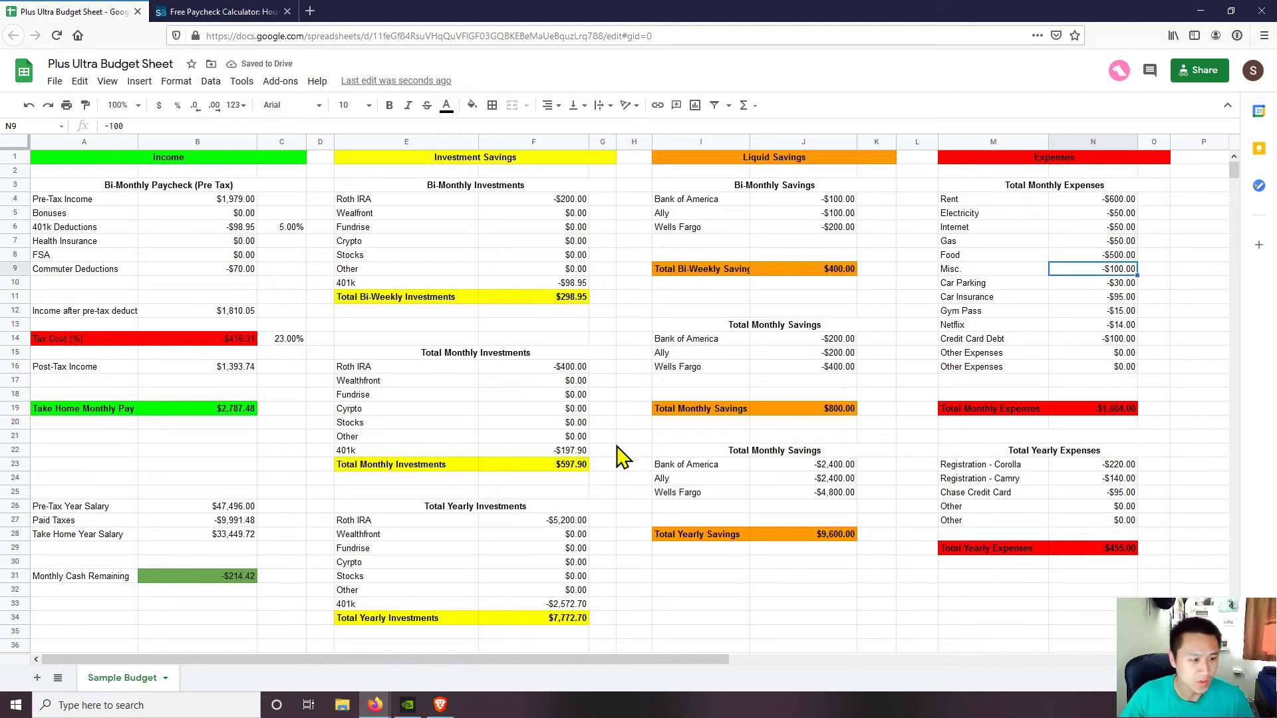
left_click(249, 578)
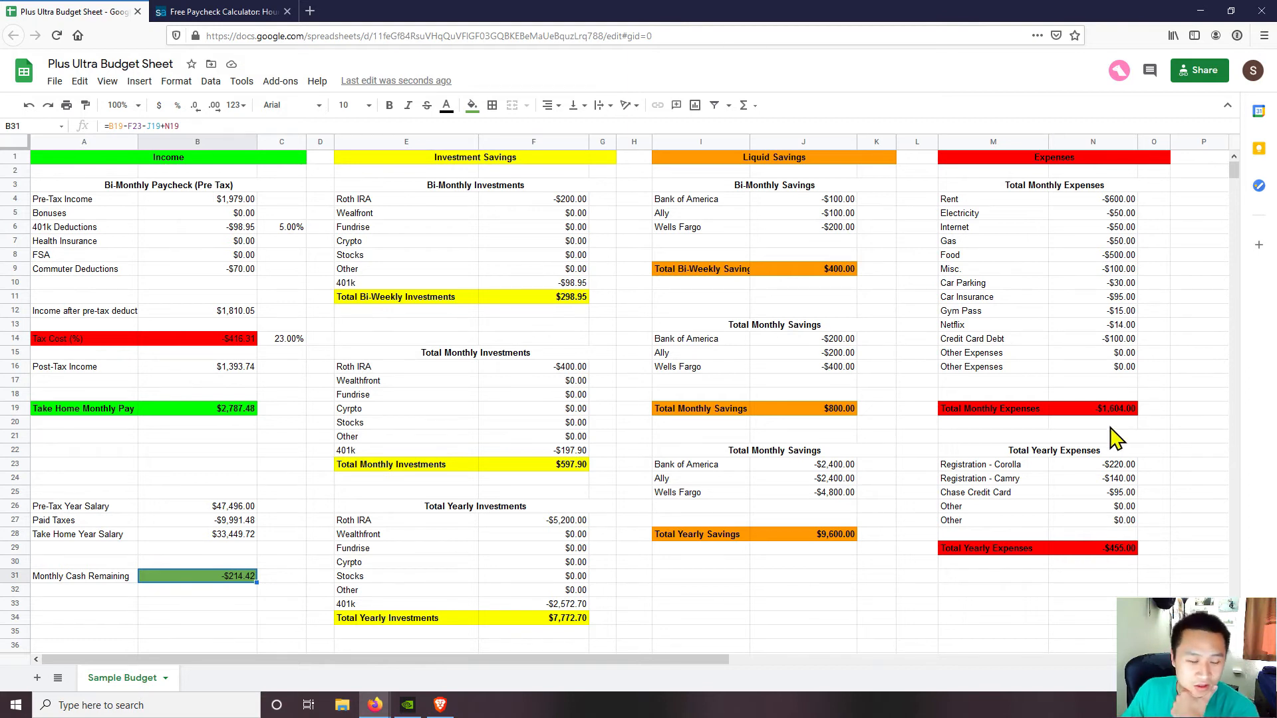
Create a conditional formatting rule for Monthly Cash Remaining in B31 with the condition greater than or equal to 0
right_click(235, 585)
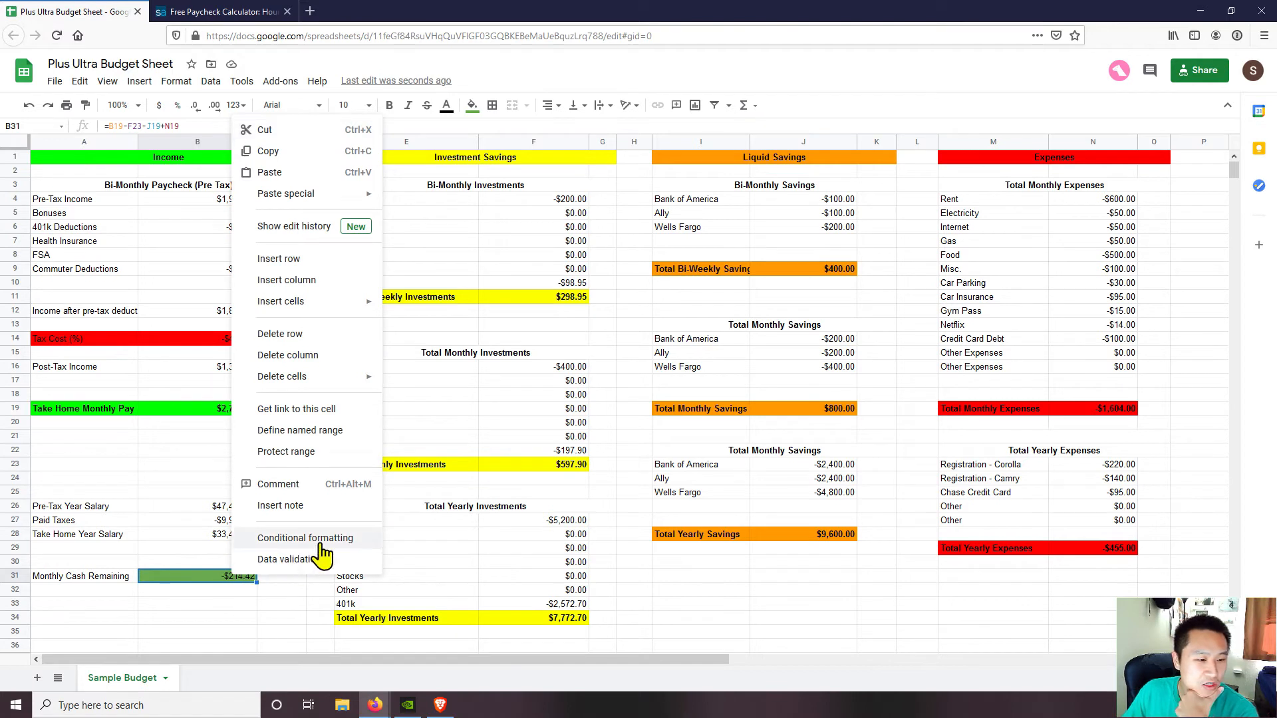
left_click(321, 546)
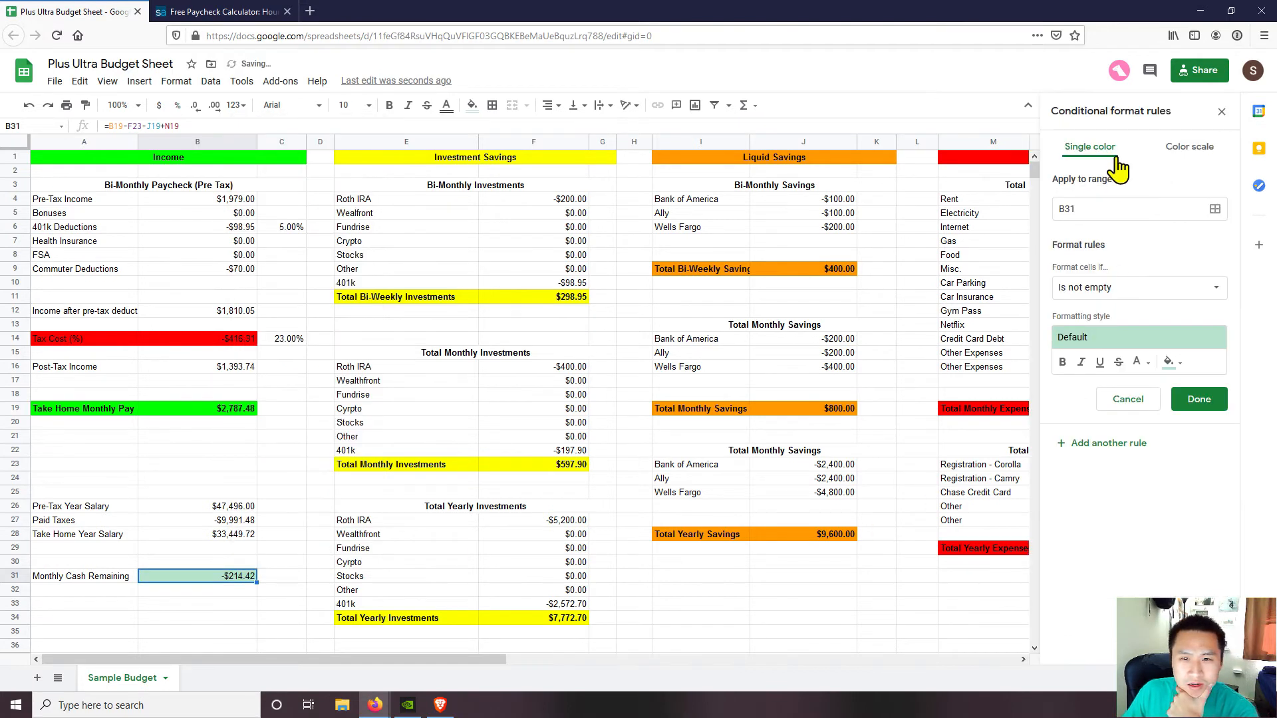
left_click(1165, 158)
left_click(1098, 154)
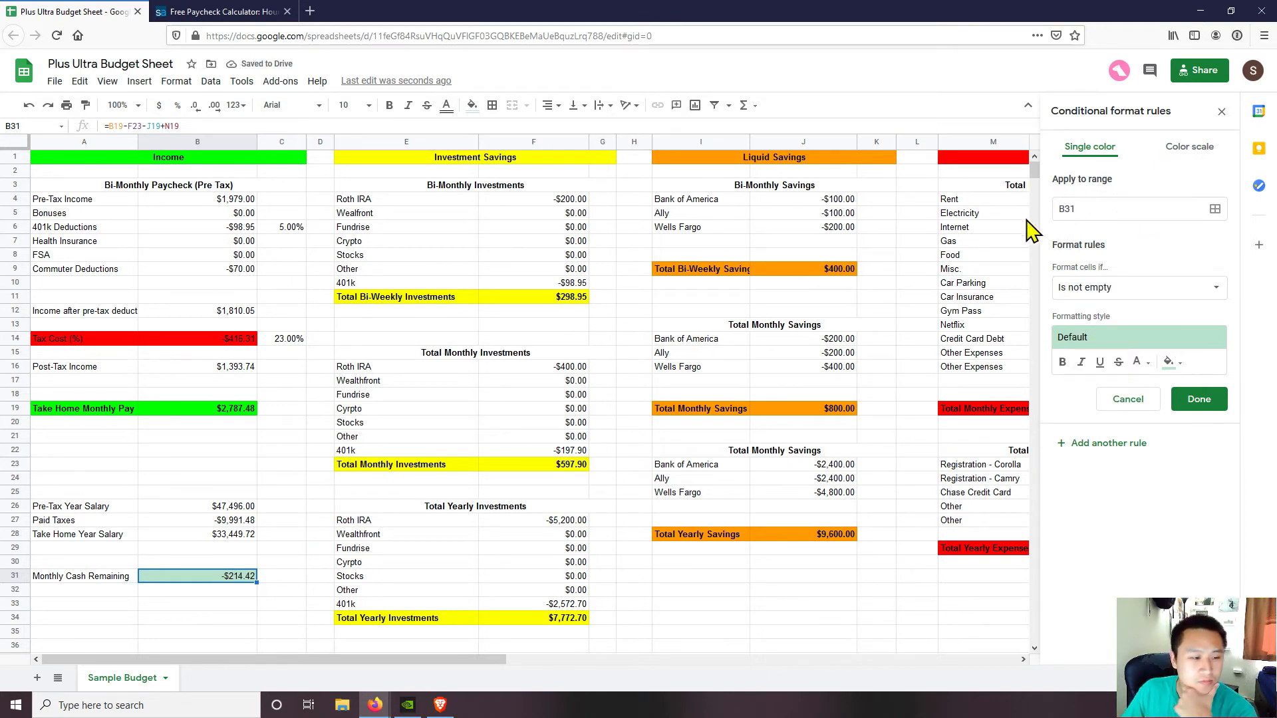
left_click(1141, 210)
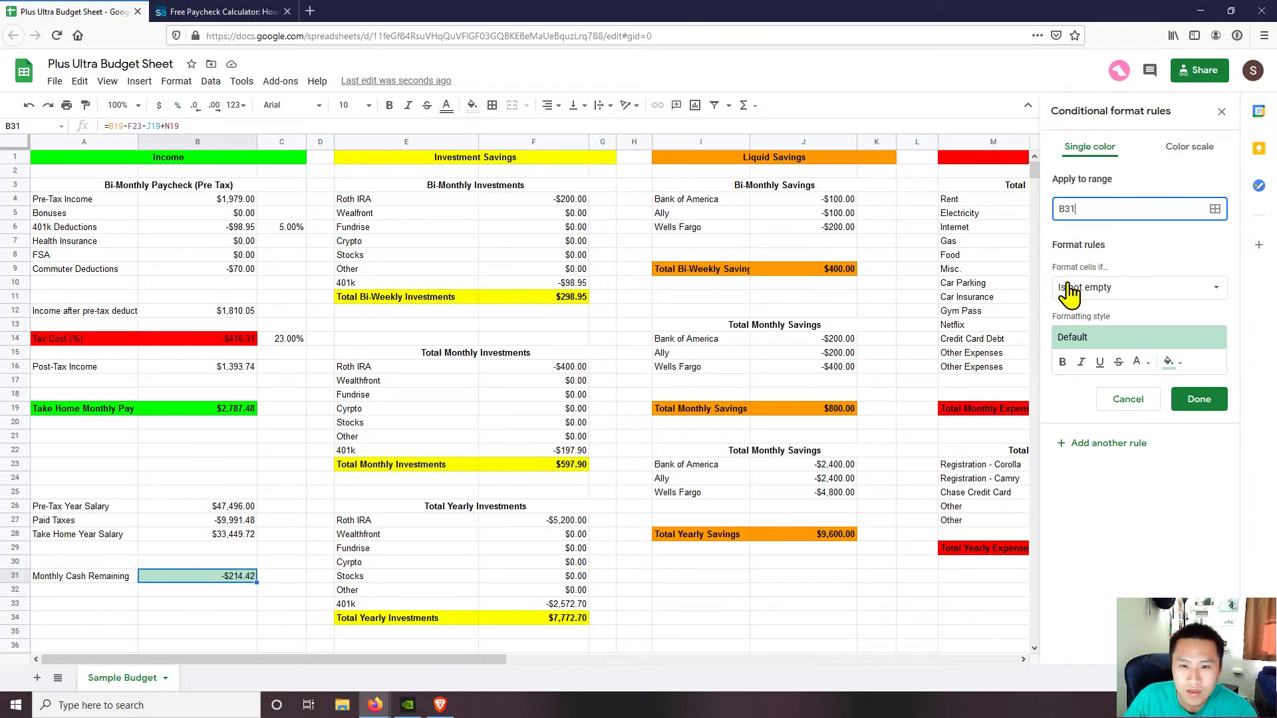
left_click(1125, 293)
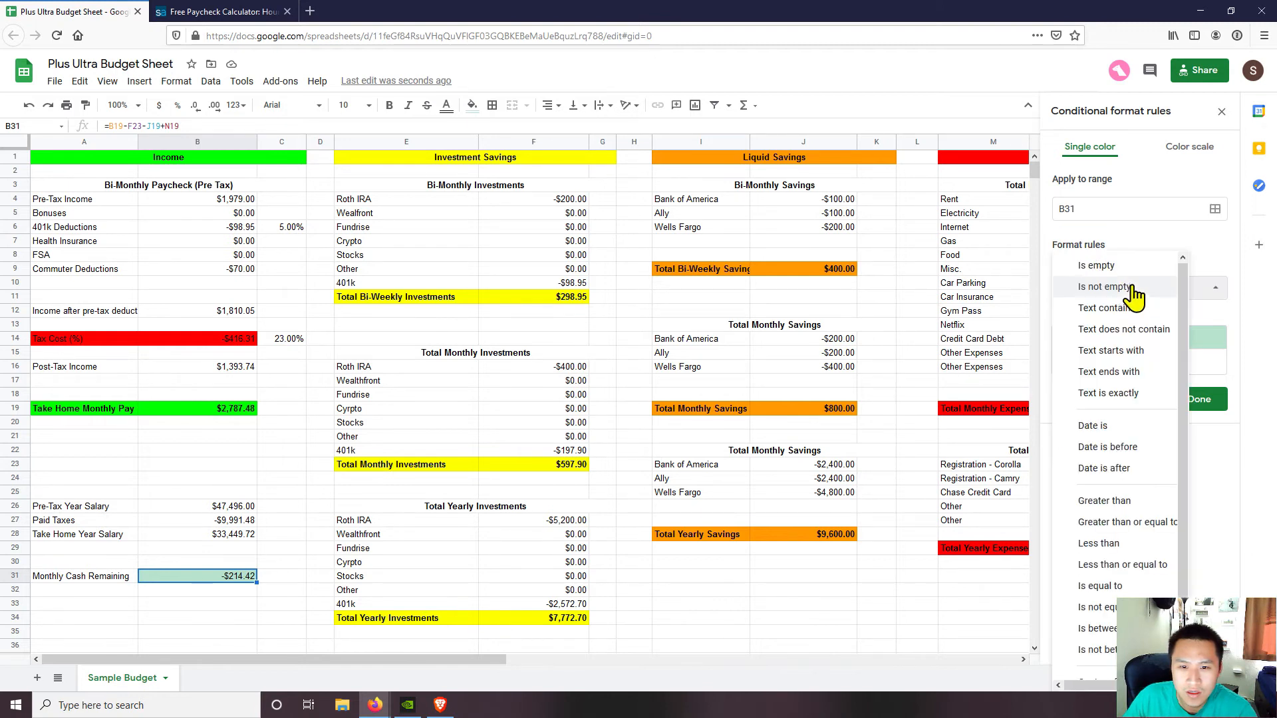
left_click(1197, 256)
left_click(1204, 296)
left_click(1117, 524)
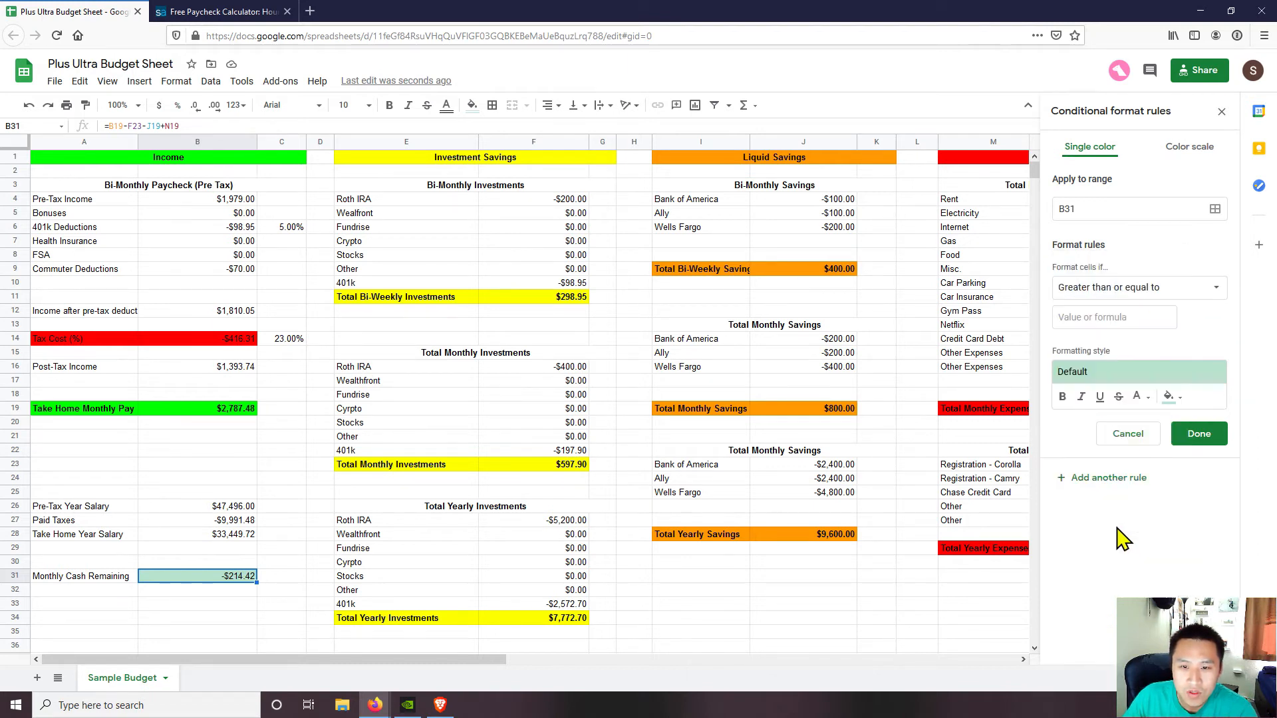
left_click(1127, 319)
type("0")
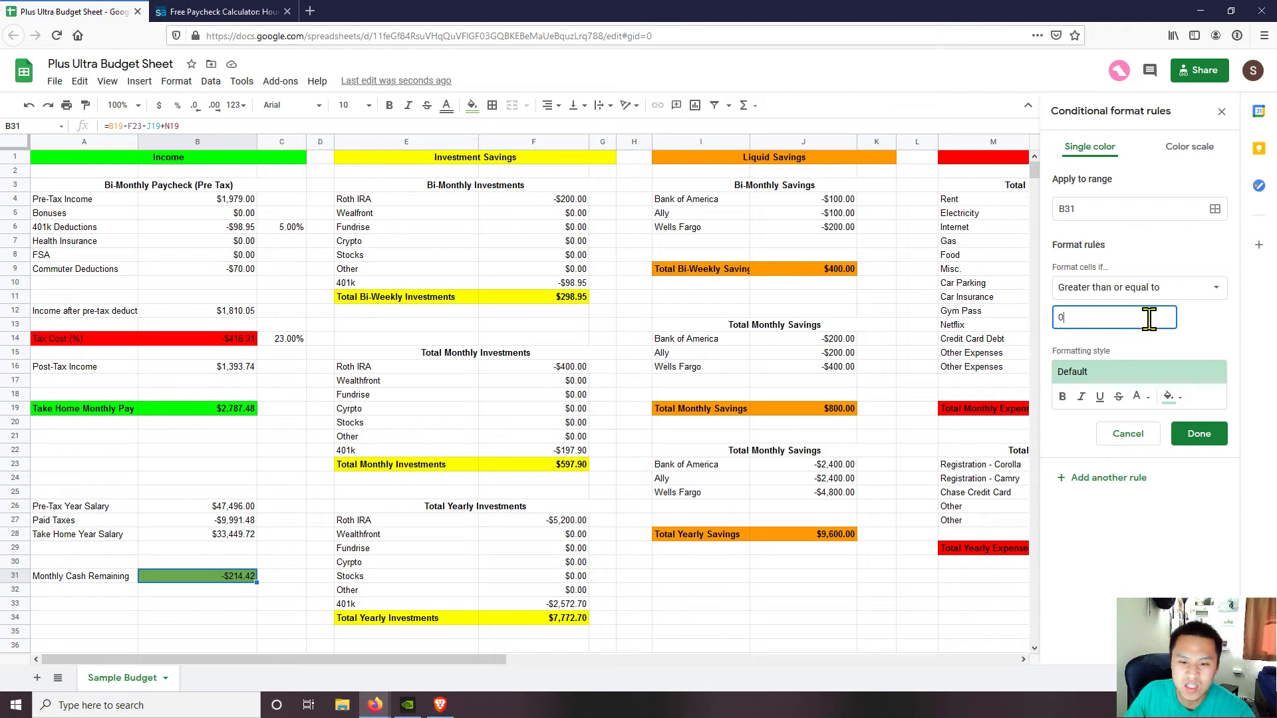
Give the B31 rule a bright green fill and save it
left_click(1169, 397)
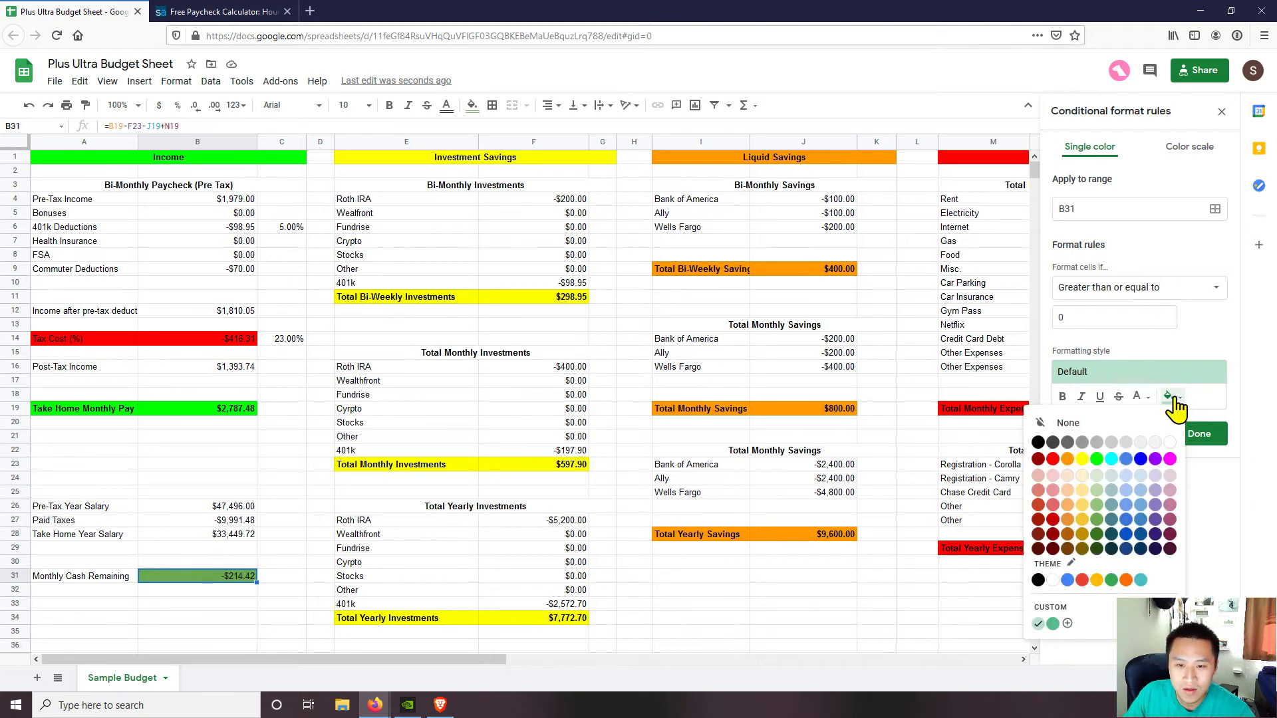
left_click(1097, 460)
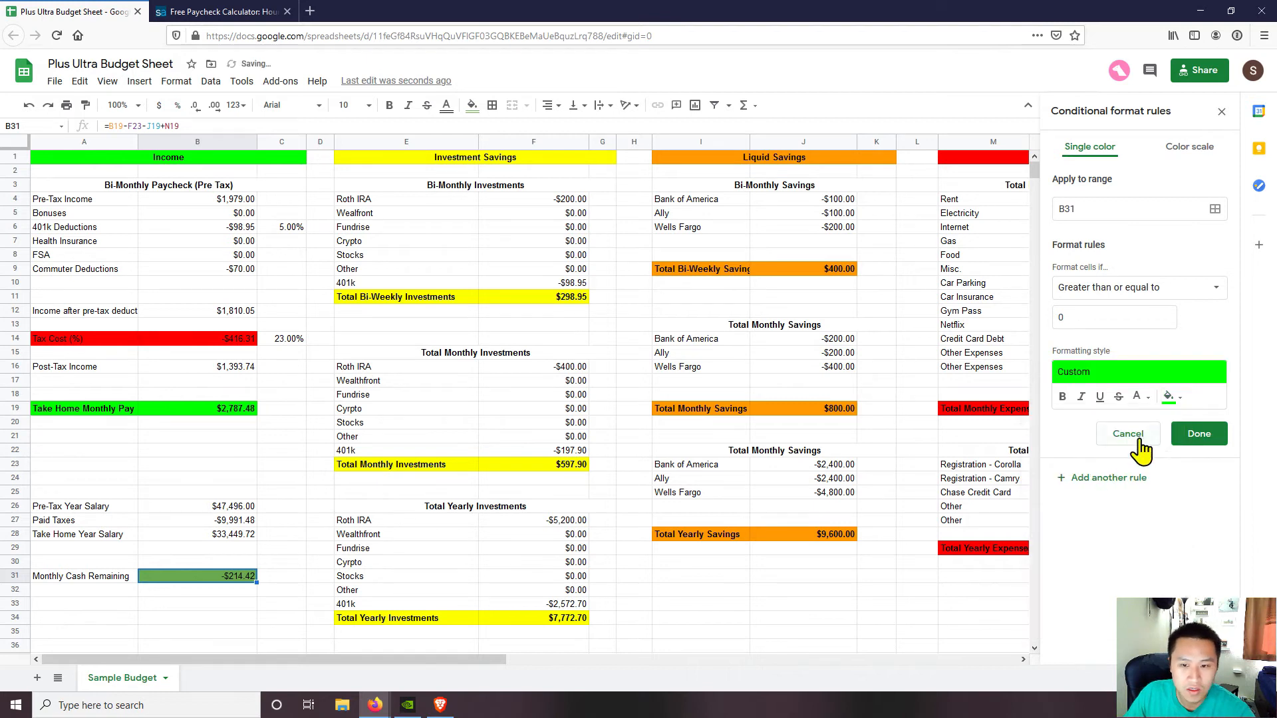
left_click(1200, 435)
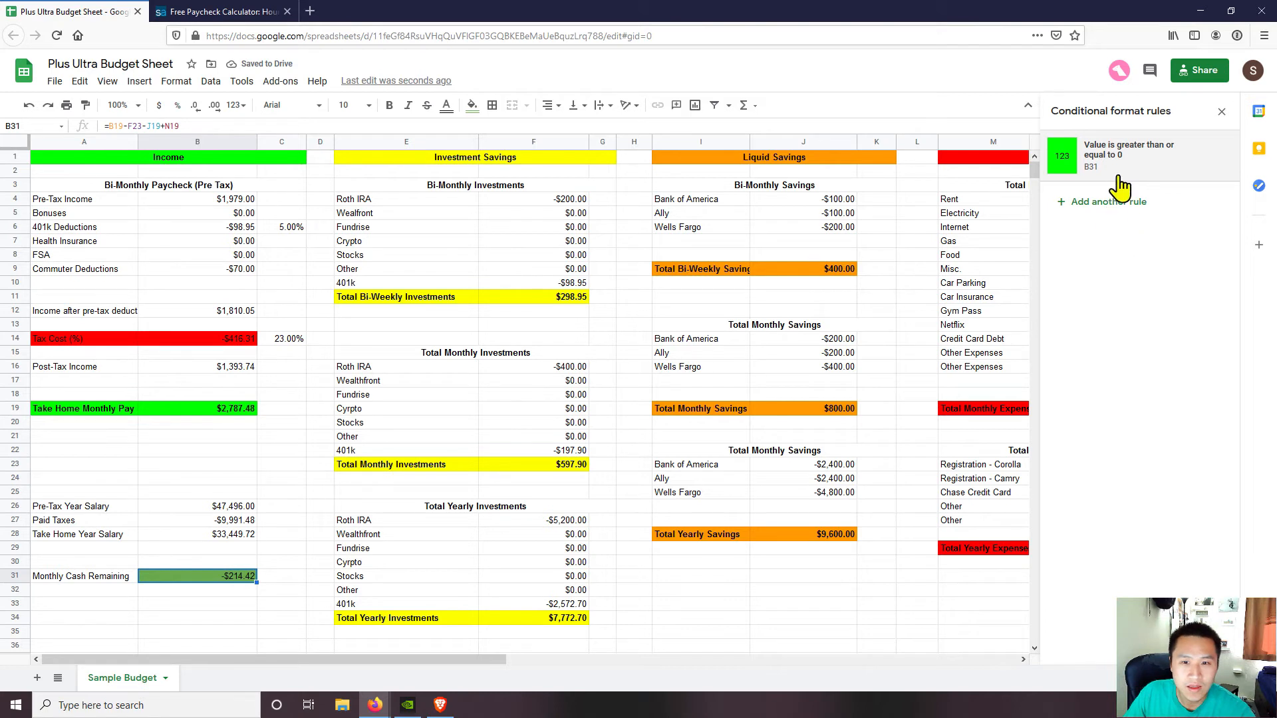
Add a second conditional formatting rule for B31 that fills the cell red when the value is less than 0
left_click(1103, 202)
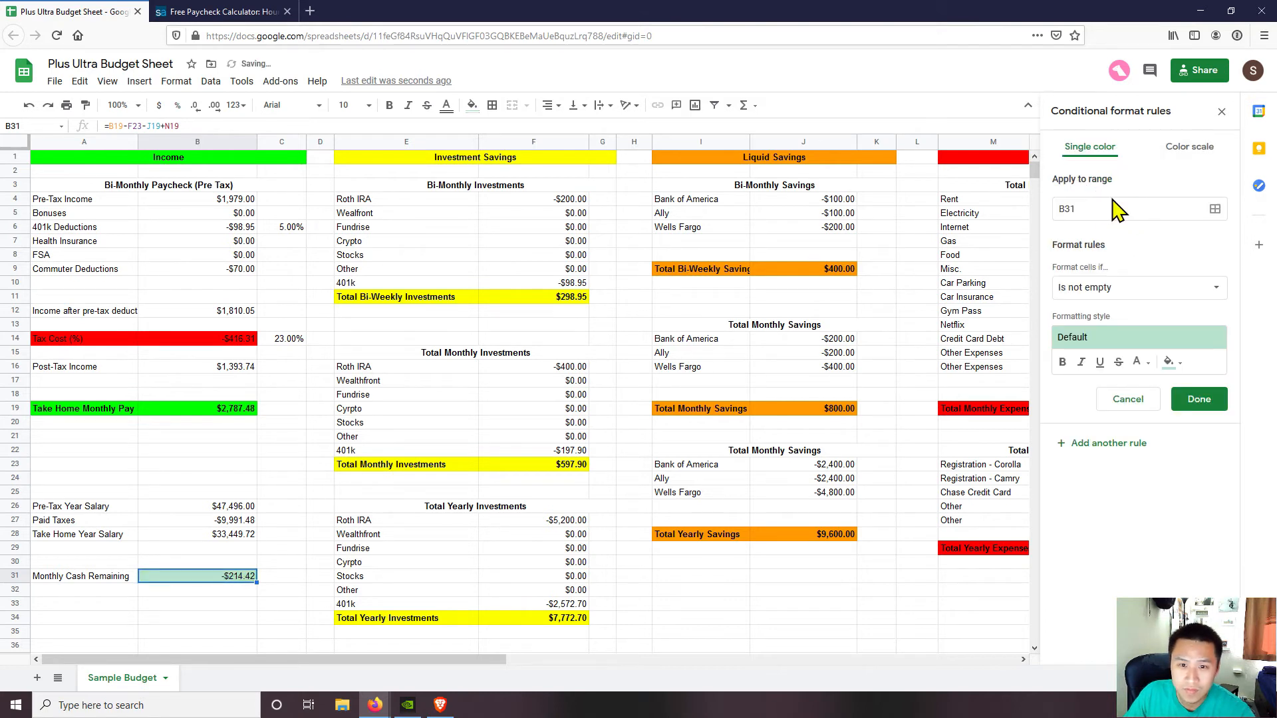
left_click(1141, 290)
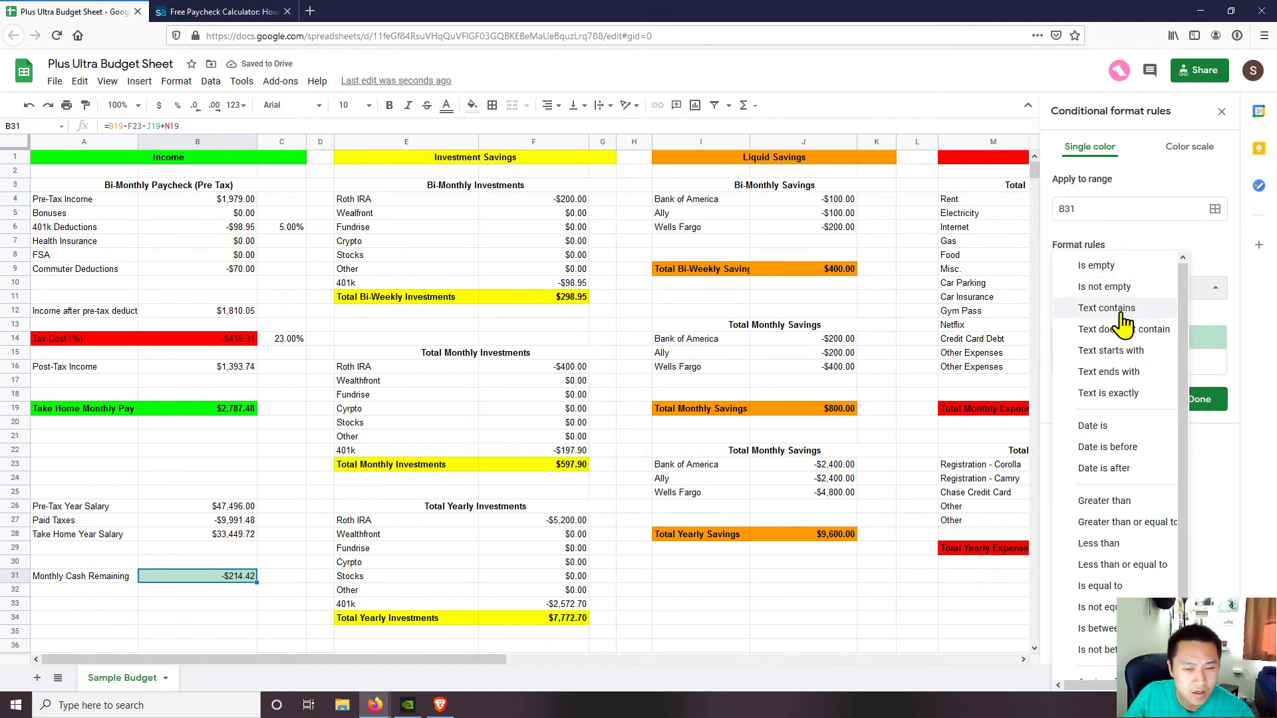
scroll(1122, 456, "down", 1)
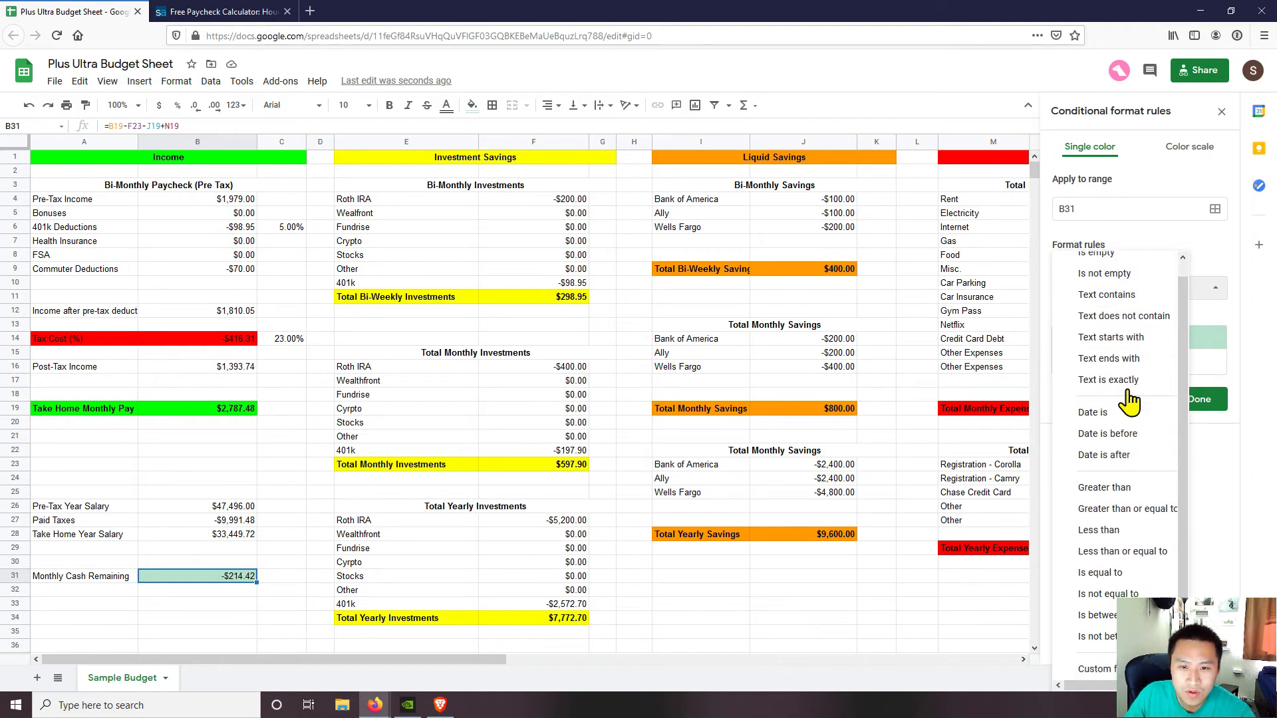
left_click(1098, 530)
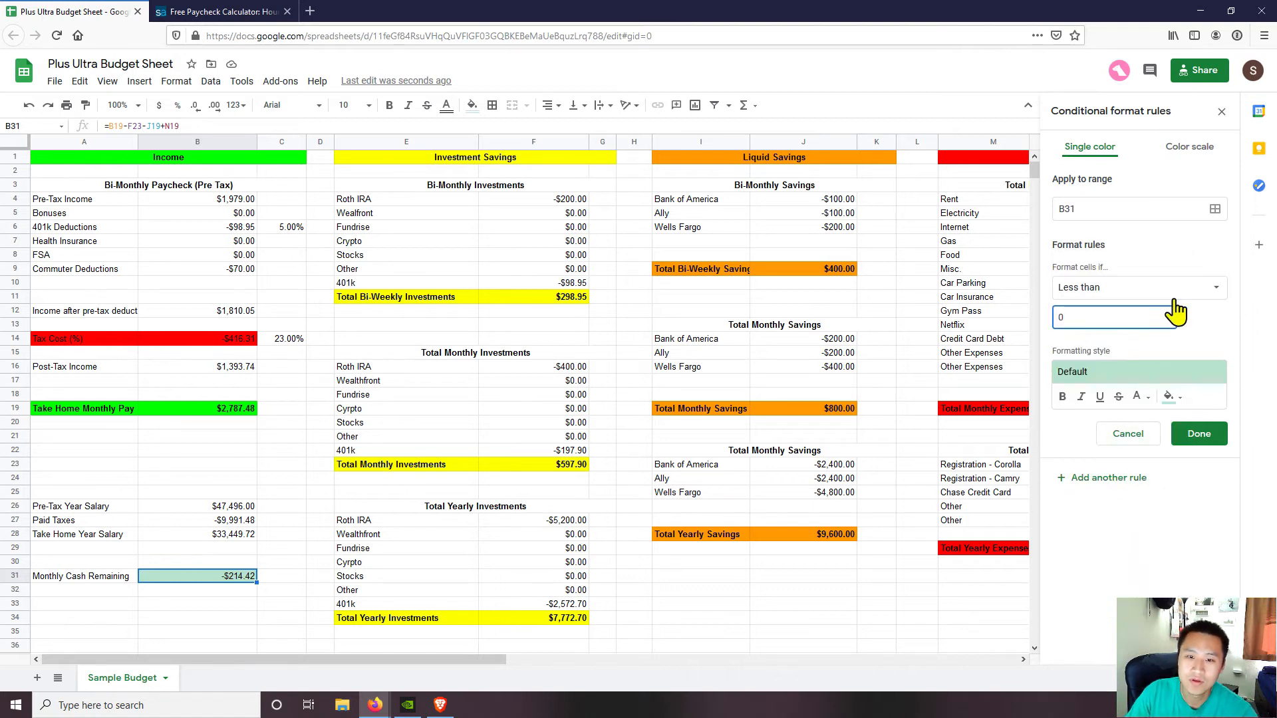
left_click(1170, 396)
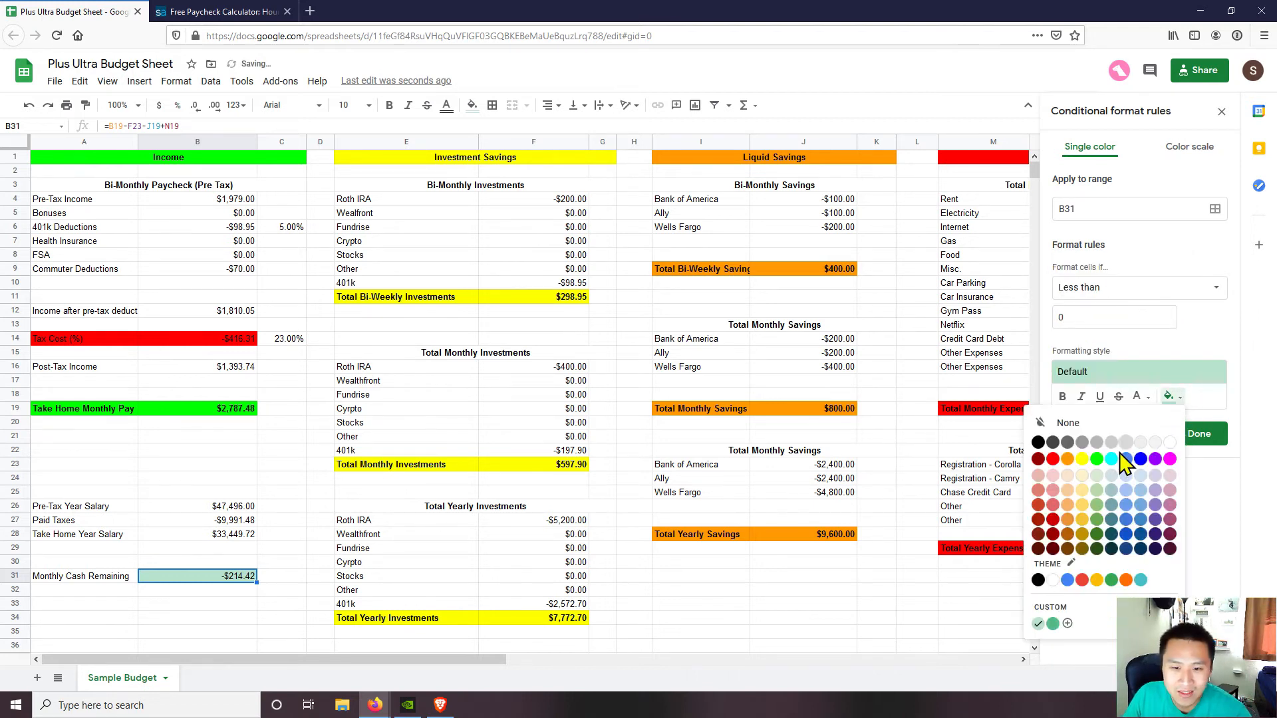
left_click(1053, 460)
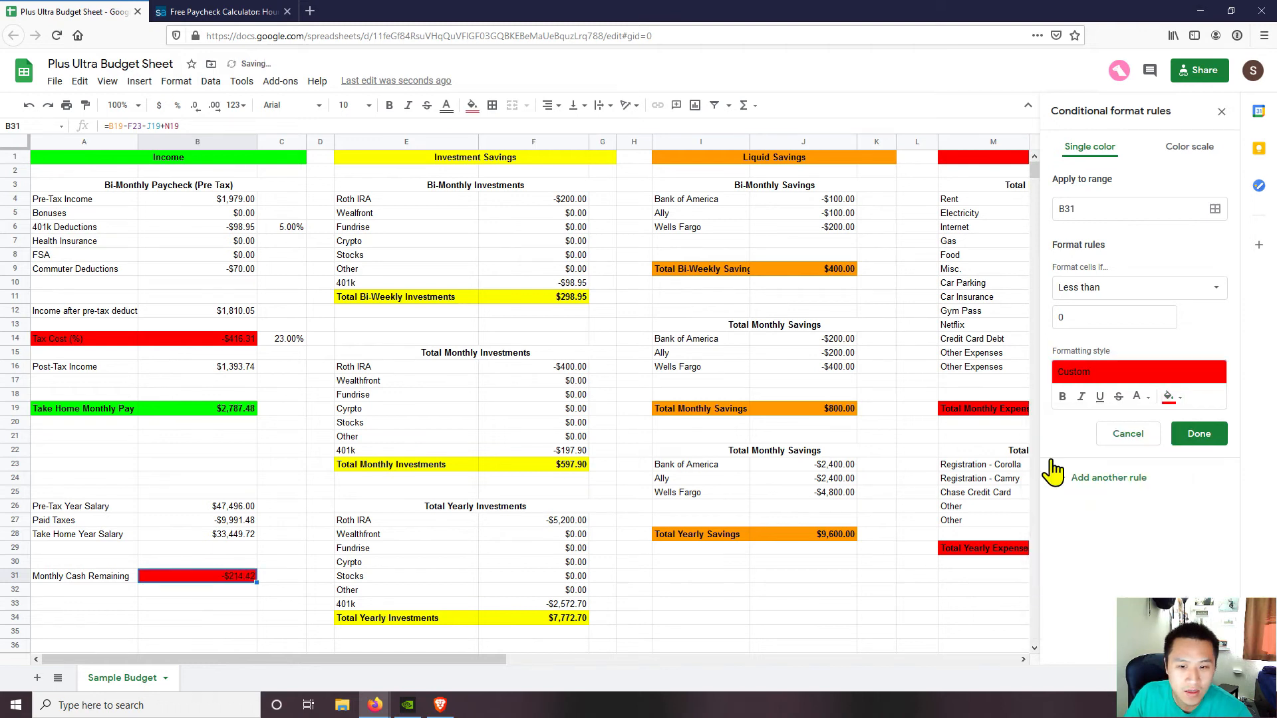
left_click(1199, 434)
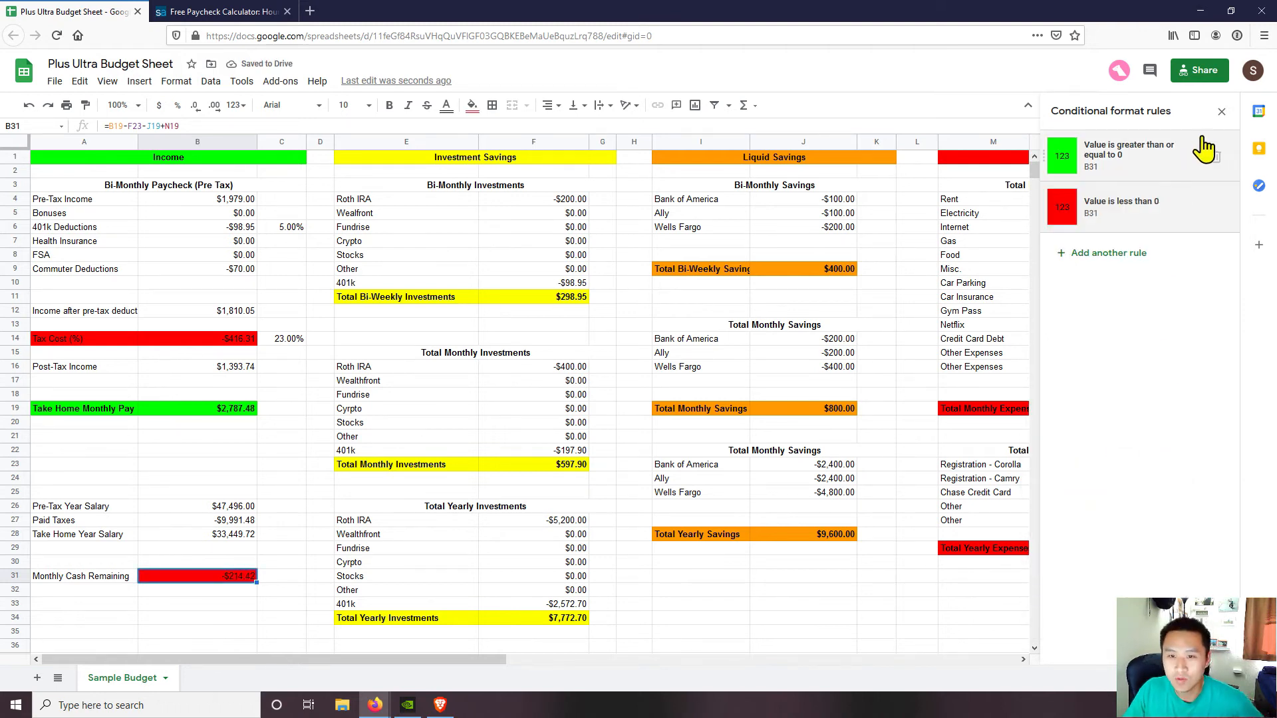
left_click(1222, 111)
Check the conditional fill on Monthly Cash Remaining in A31:B31
left_click(271, 564)
left_click(226, 576)
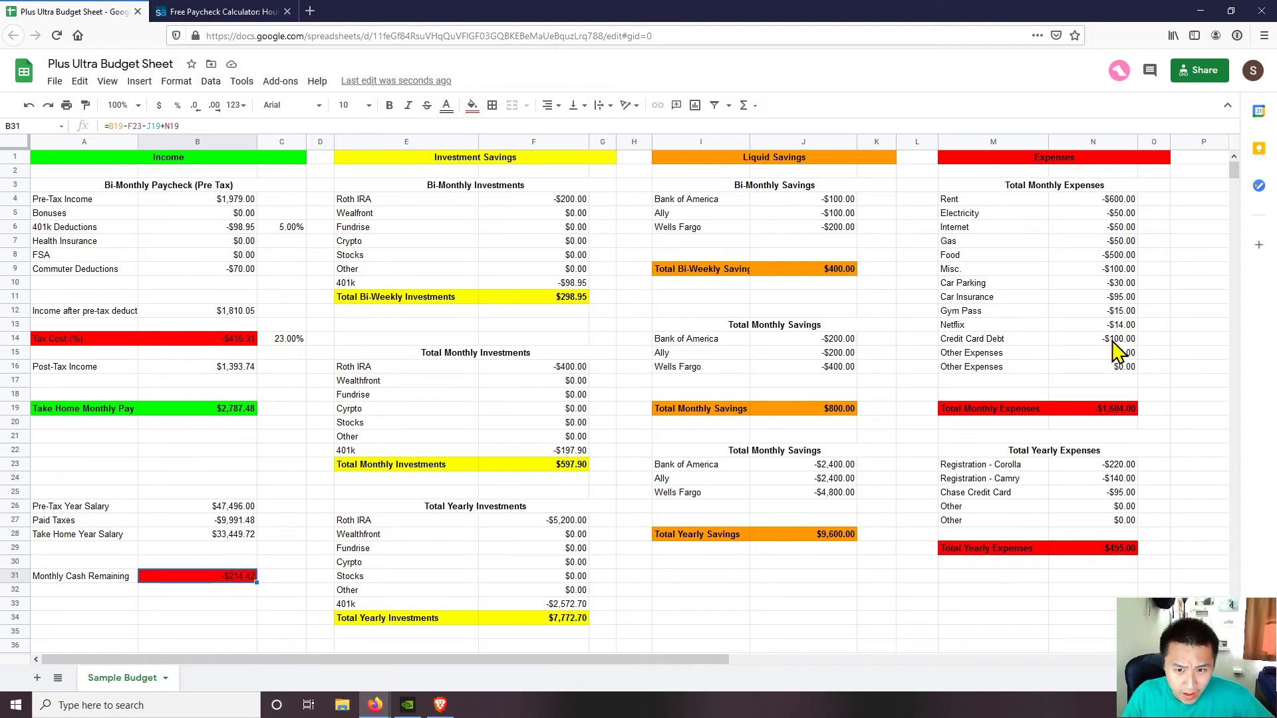
left_click(194, 591)
mouse_move(112, 577)
left_mouse_down()
mouse_move(157, 587)
mouse_move(117, 590)
left_mouse_up()
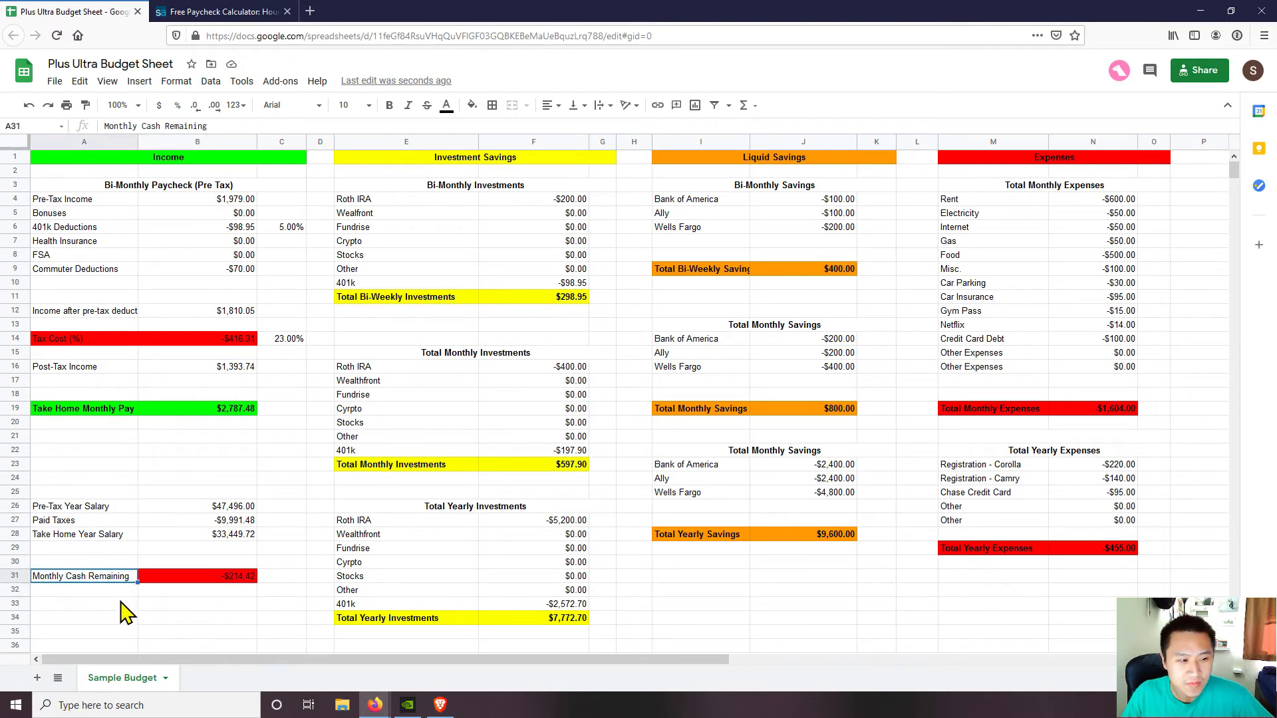
left_click(238, 588)
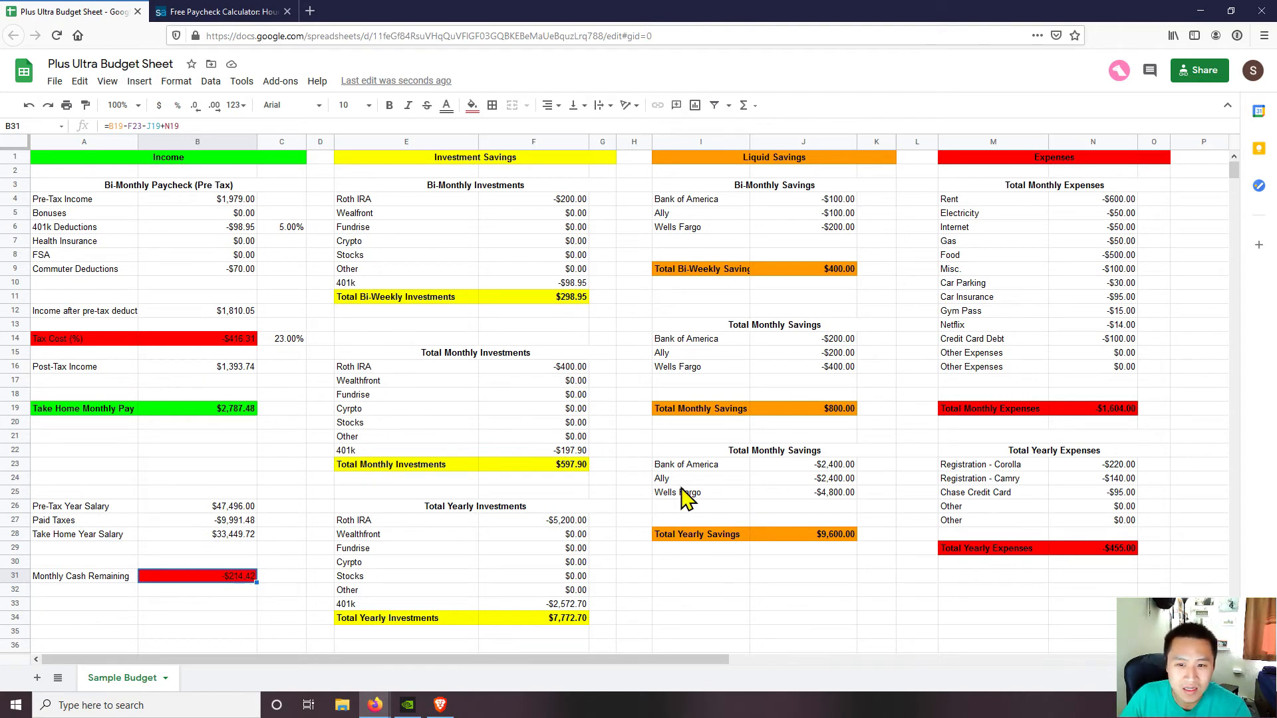
Set the monthly Food expense in N8 to -250 and check the fill color of Monthly Cash Remaining in B31
left_click(1104, 258)
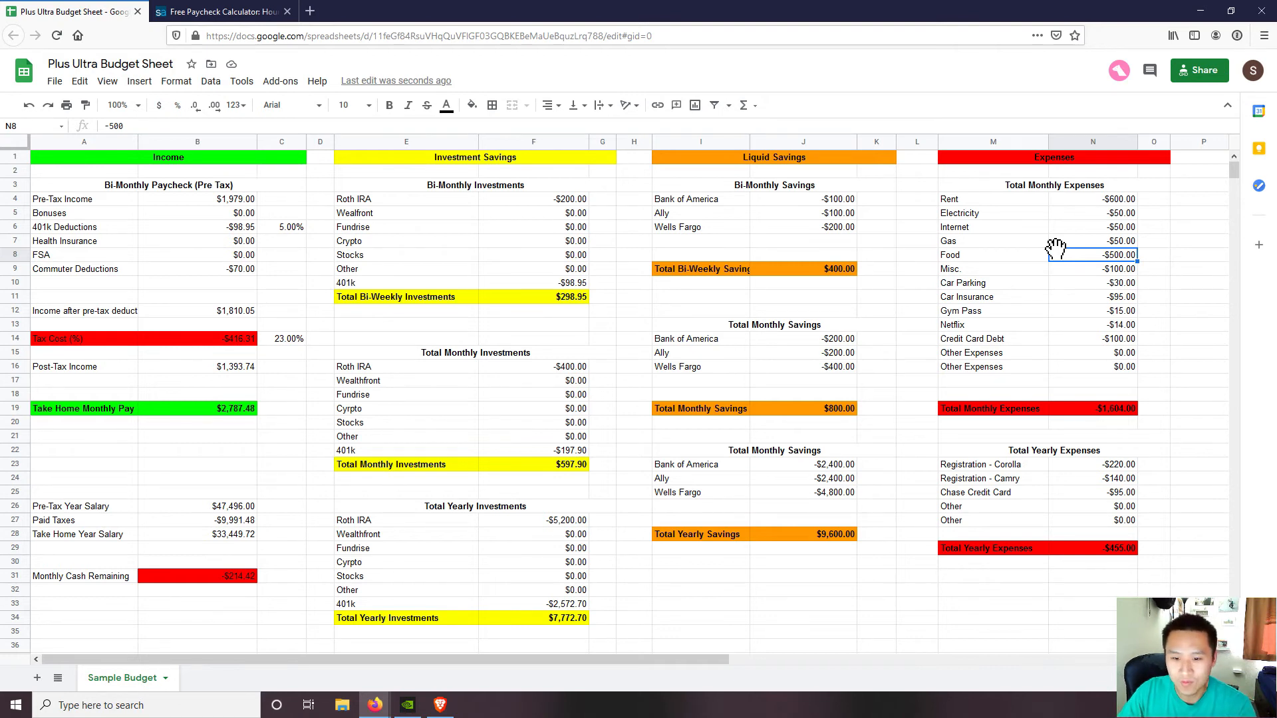
type("-$2")
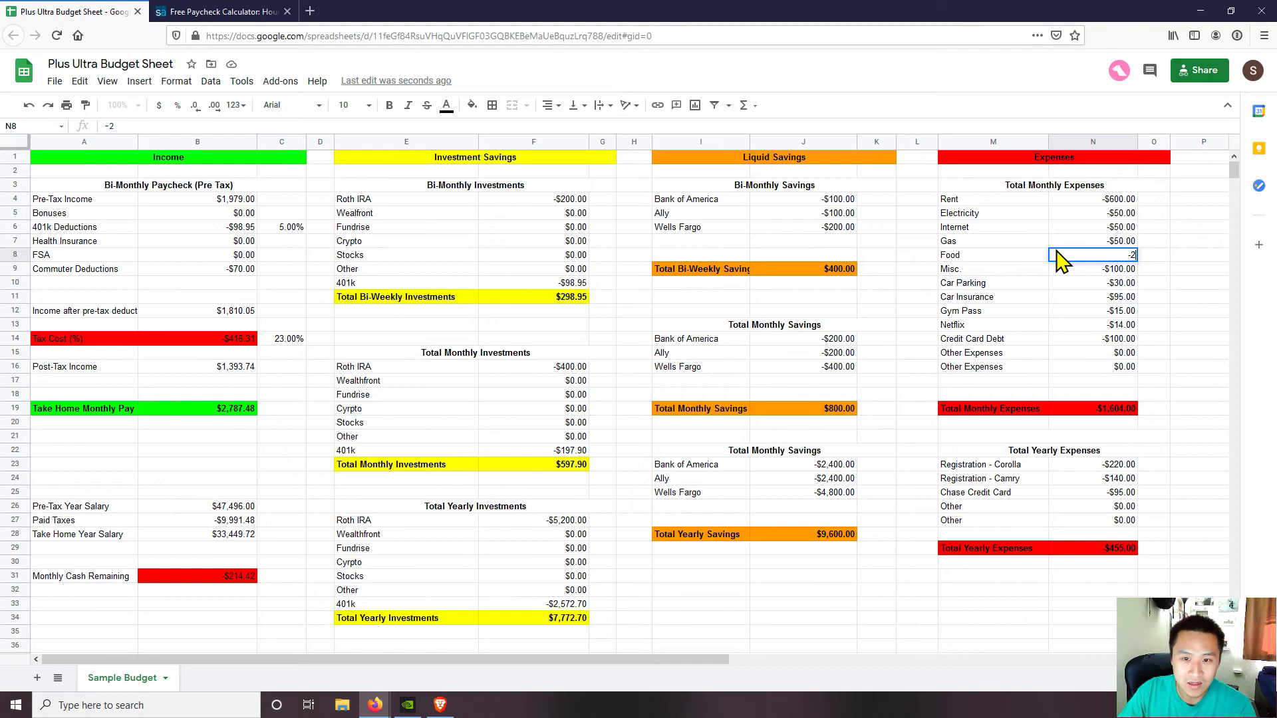
type("50")
key("Return")
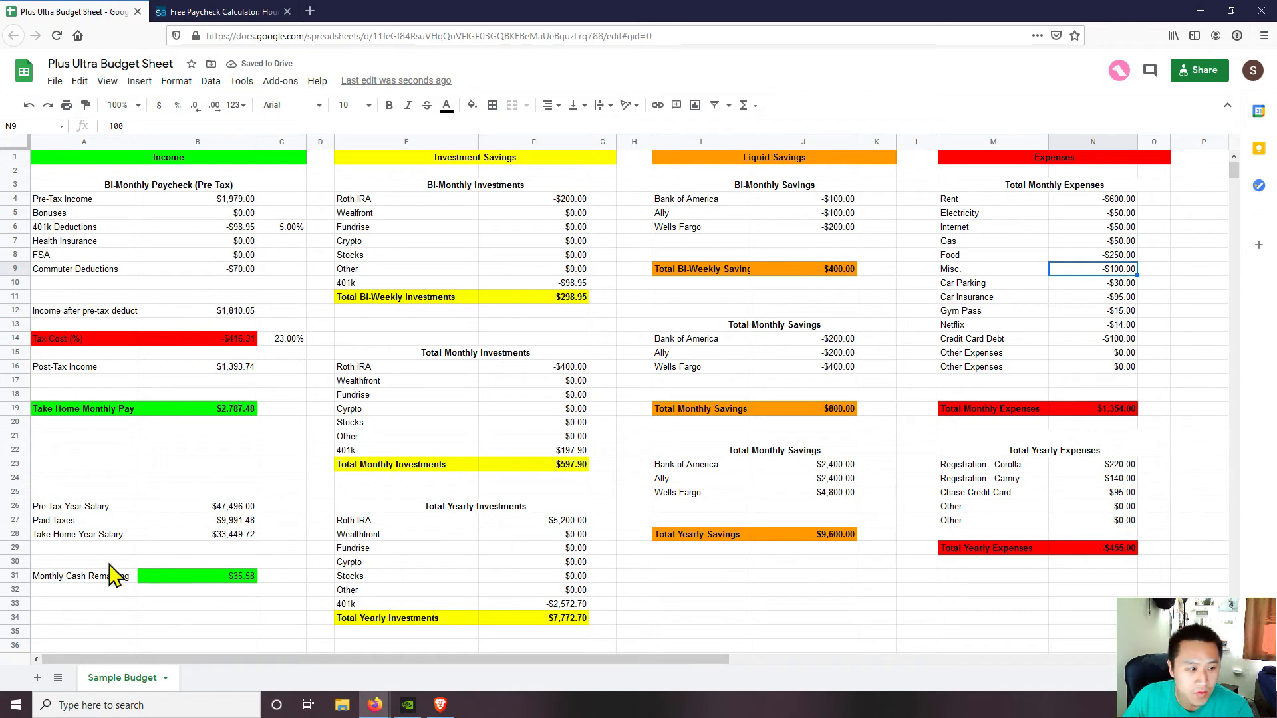
left_click(221, 580)
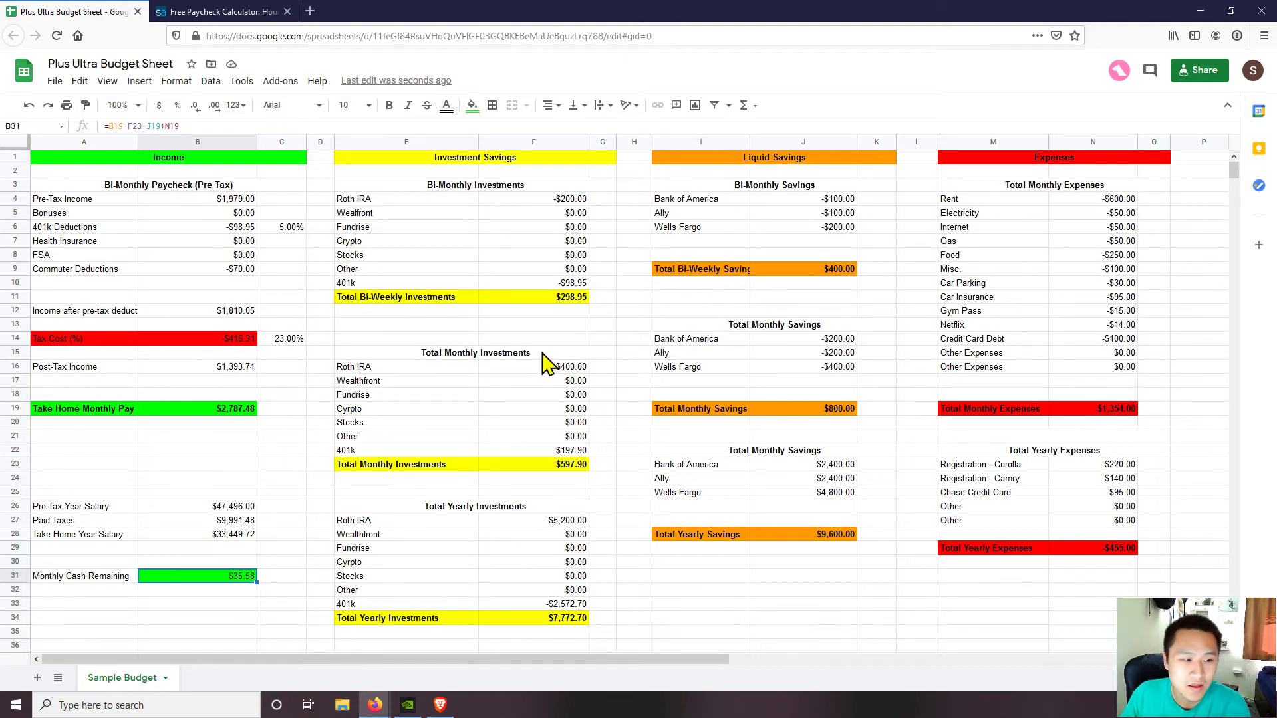
Inspect which totals the Monthly Cash Remaining formula in B31 refers to, leaving the formula as it is
left_click(233, 604)
left_click(238, 576)
double_click(238, 576)
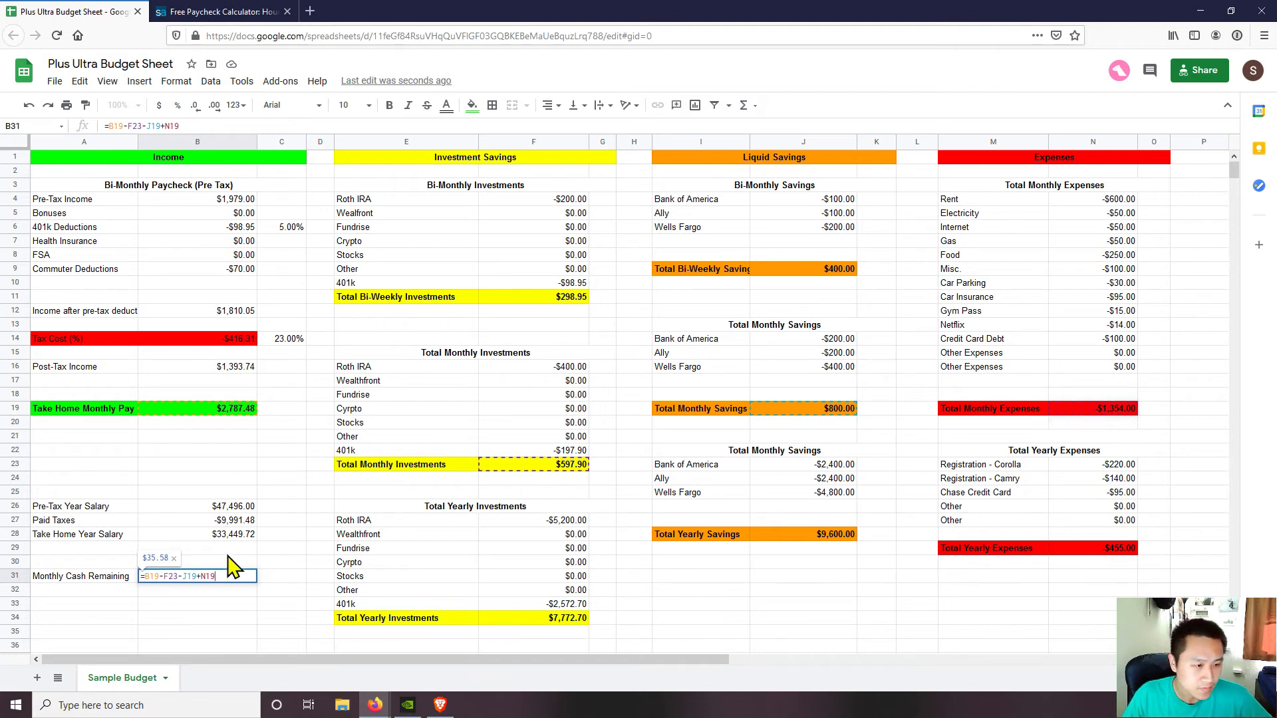
left_click(301, 538)
left_click(315, 495)
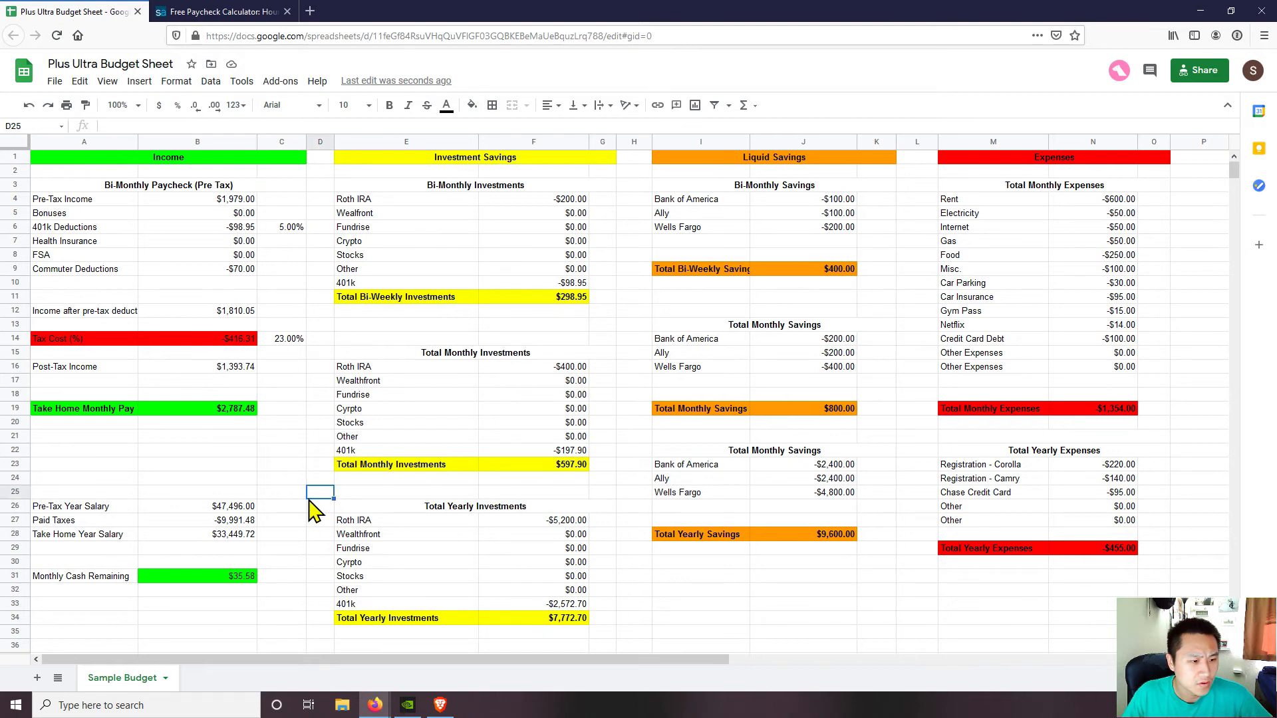
left_click(240, 579)
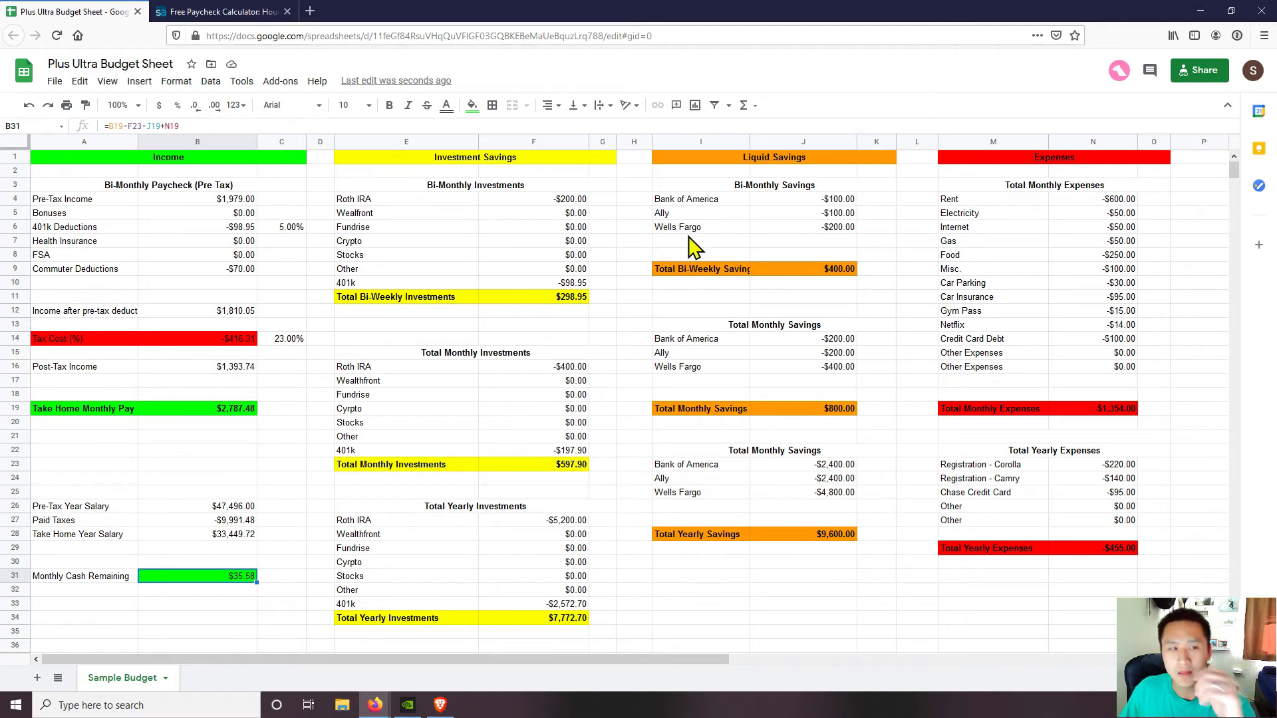
Review the Bi-Monthly Investments amounts in column F and the Bi-Monthly Savings amounts in column J
left_click(918, 214)
left_click_drag(539, 160, 499, 178)
left_click(562, 243)
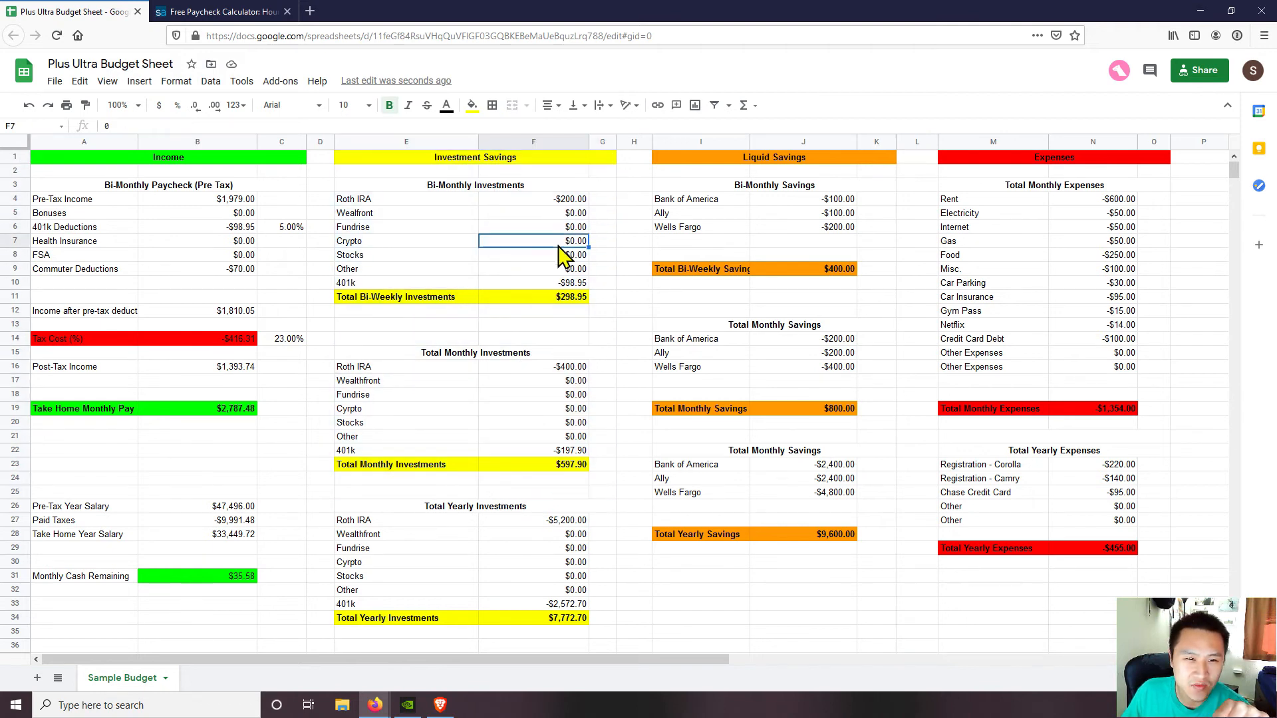
left_click_drag(831, 199, 829, 258)
left_click(879, 256)
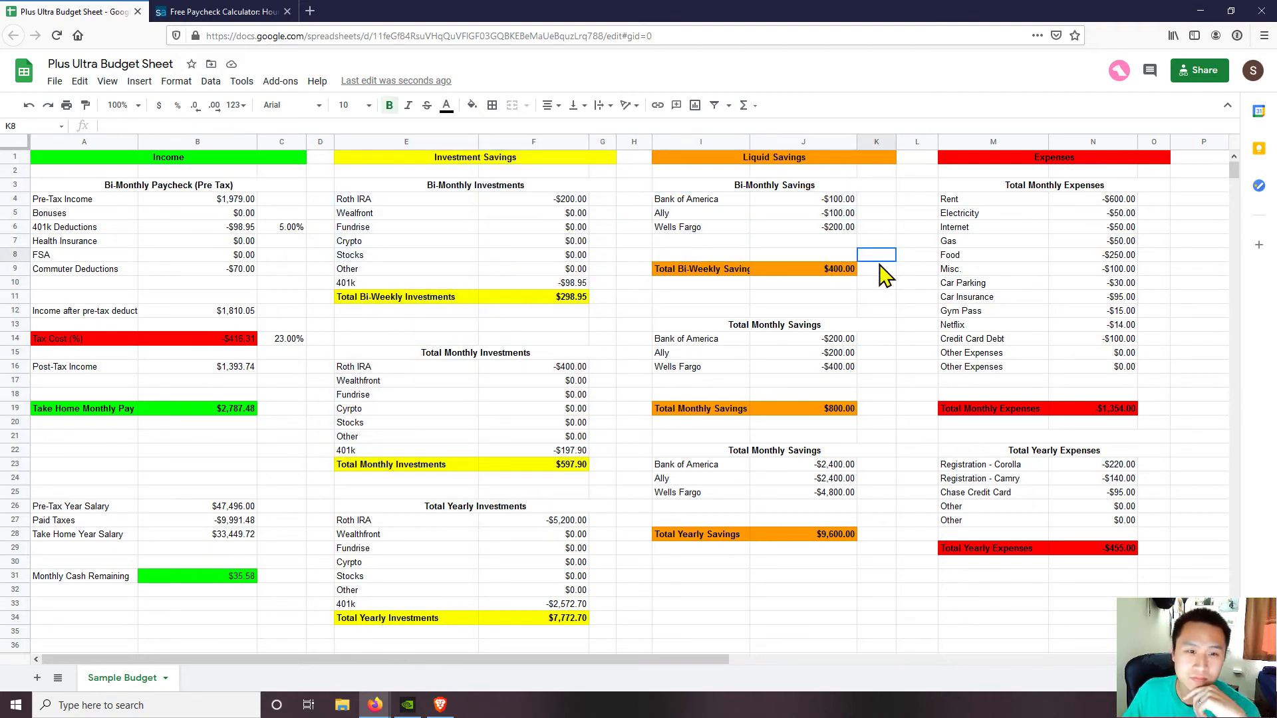
left_click(504, 200)
left_click(518, 227)
left_click(615, 215)
left_click(625, 215)
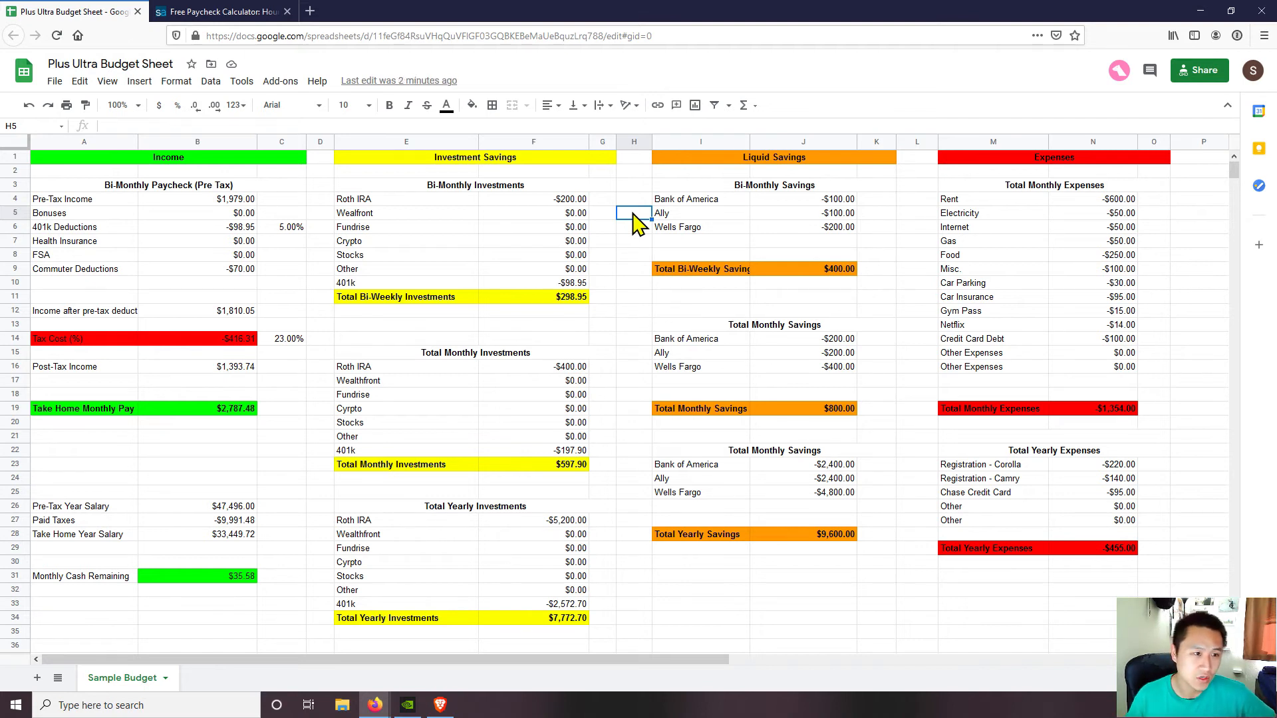
left_click(523, 205)
left_click(545, 214)
left_click(567, 201)
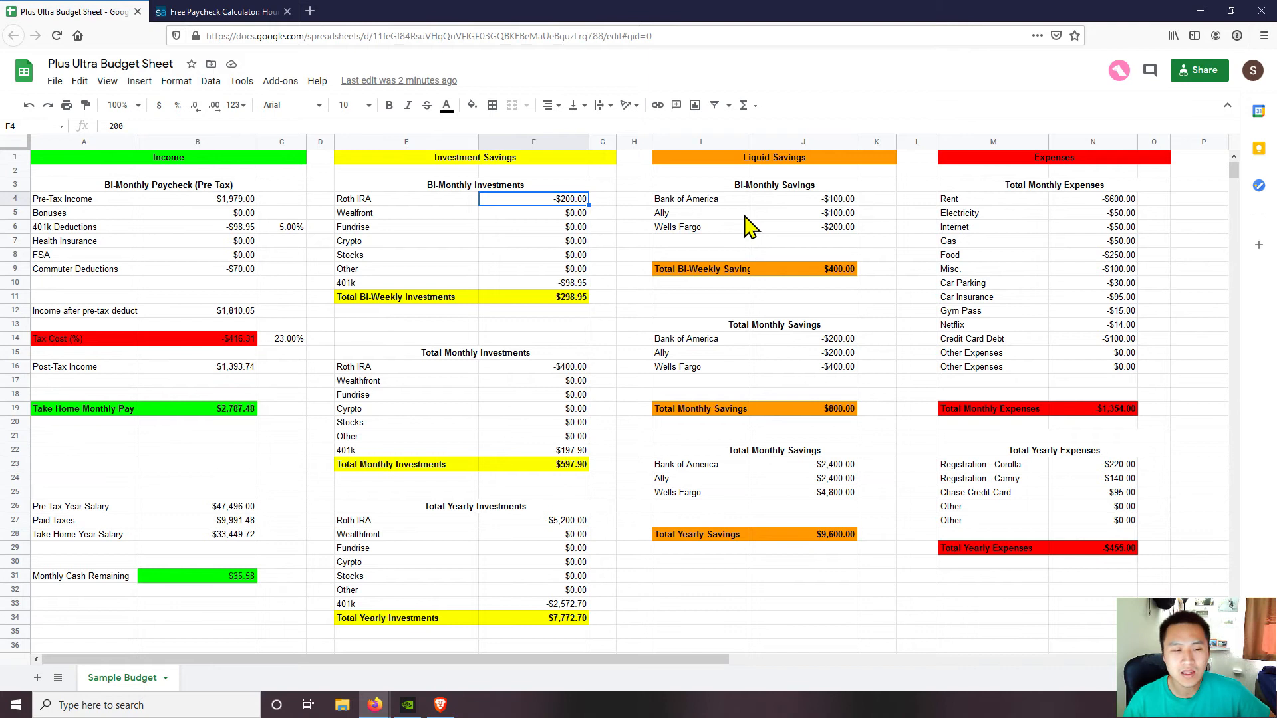
Inspect the monthly Roth IRA formula in F16 and the range summed by Total Monthly Investments in F23, leaving both as they are
left_click(556, 369)
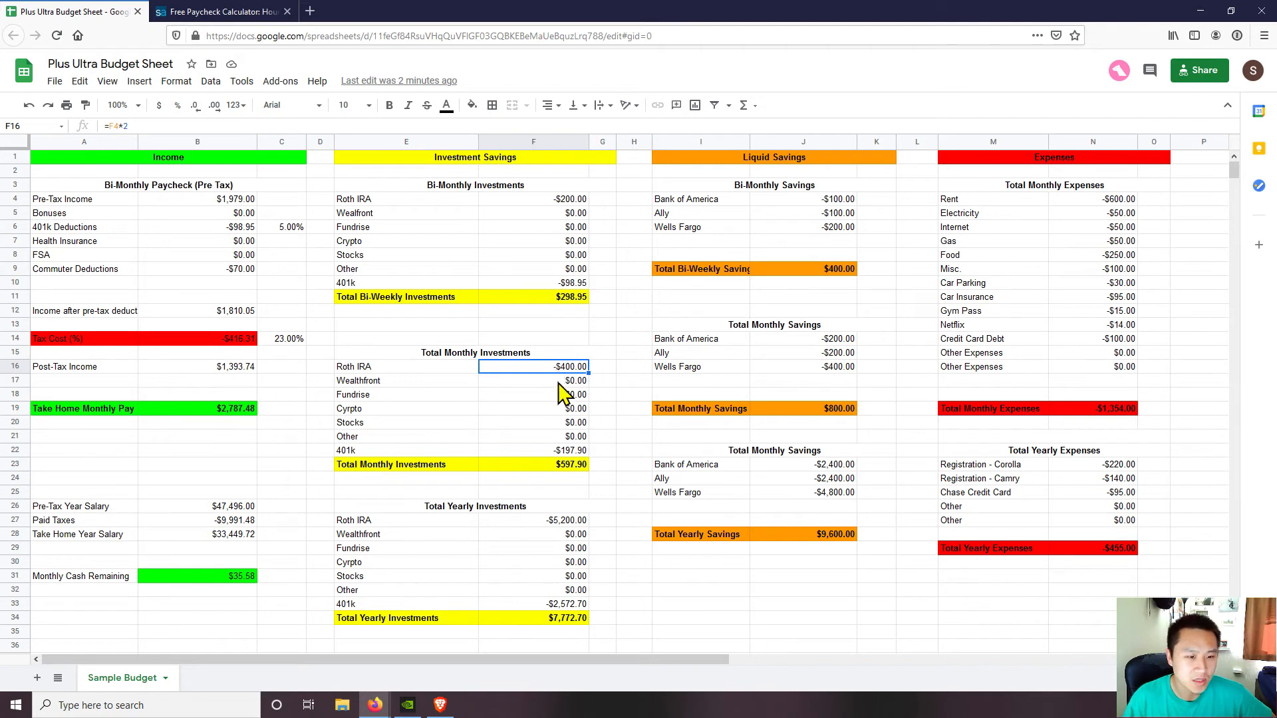
left_click(503, 465)
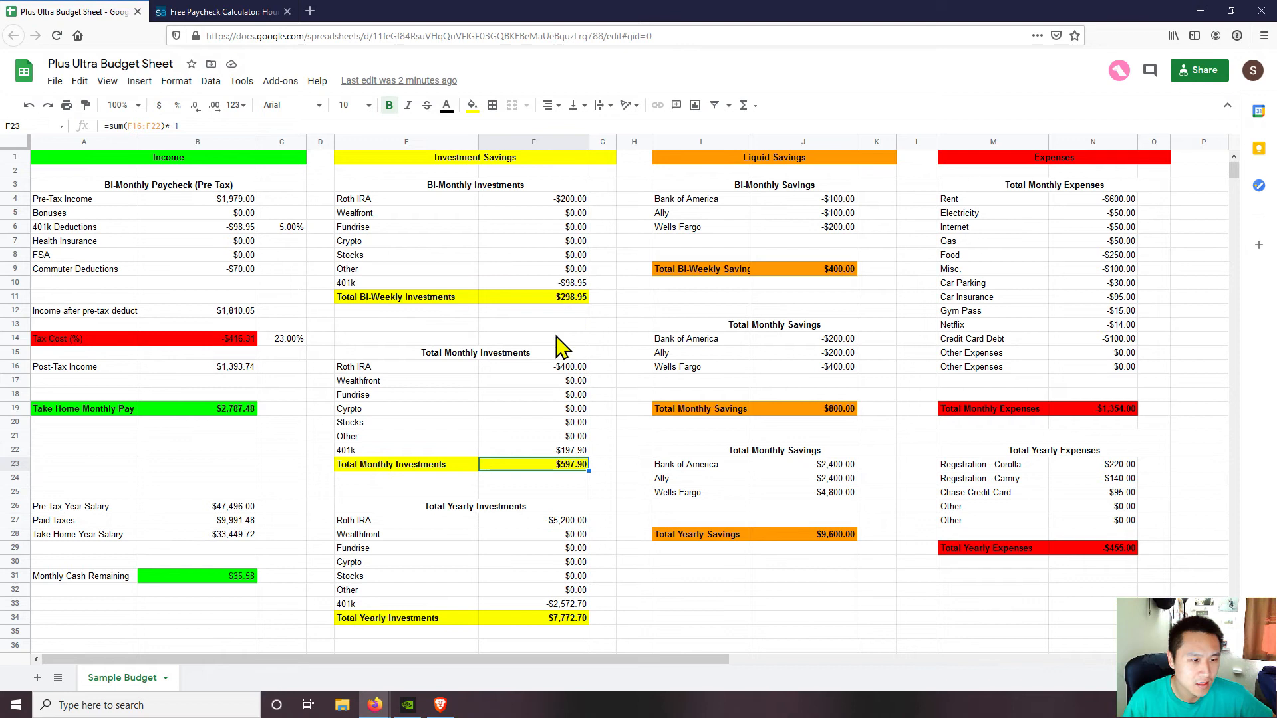
double_click(562, 466)
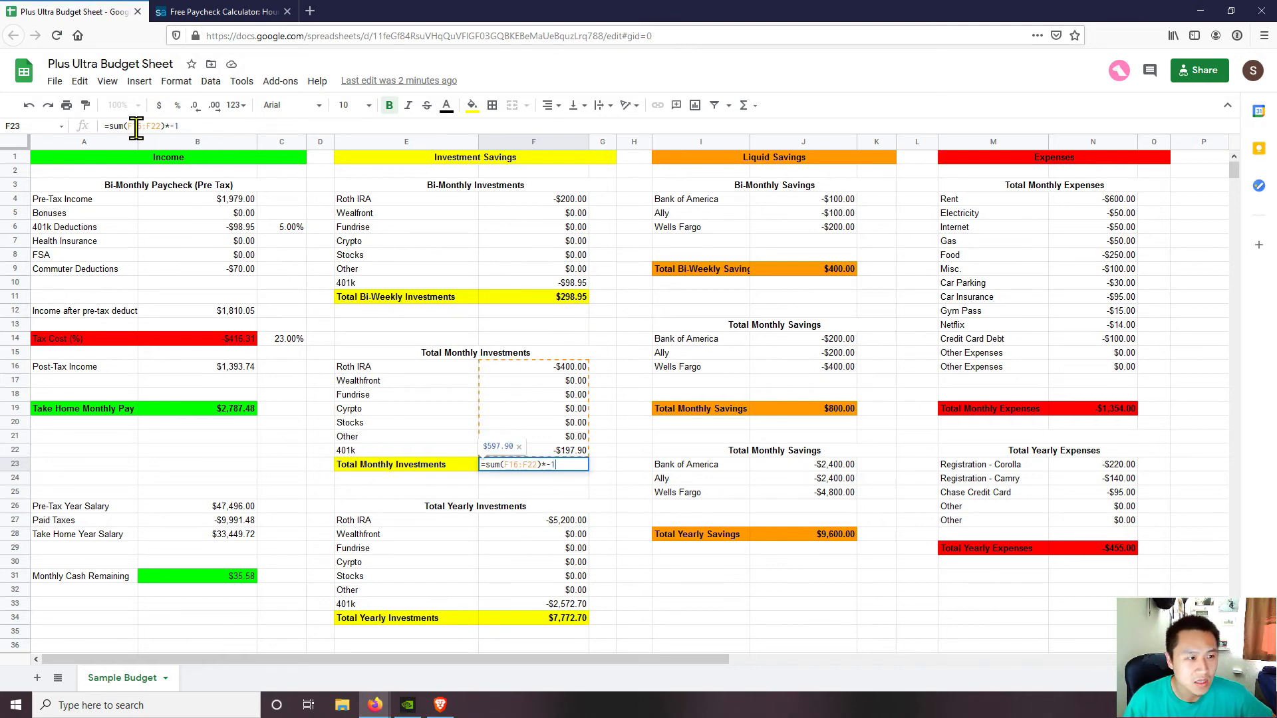
left_click_drag(132, 128, 166, 126)
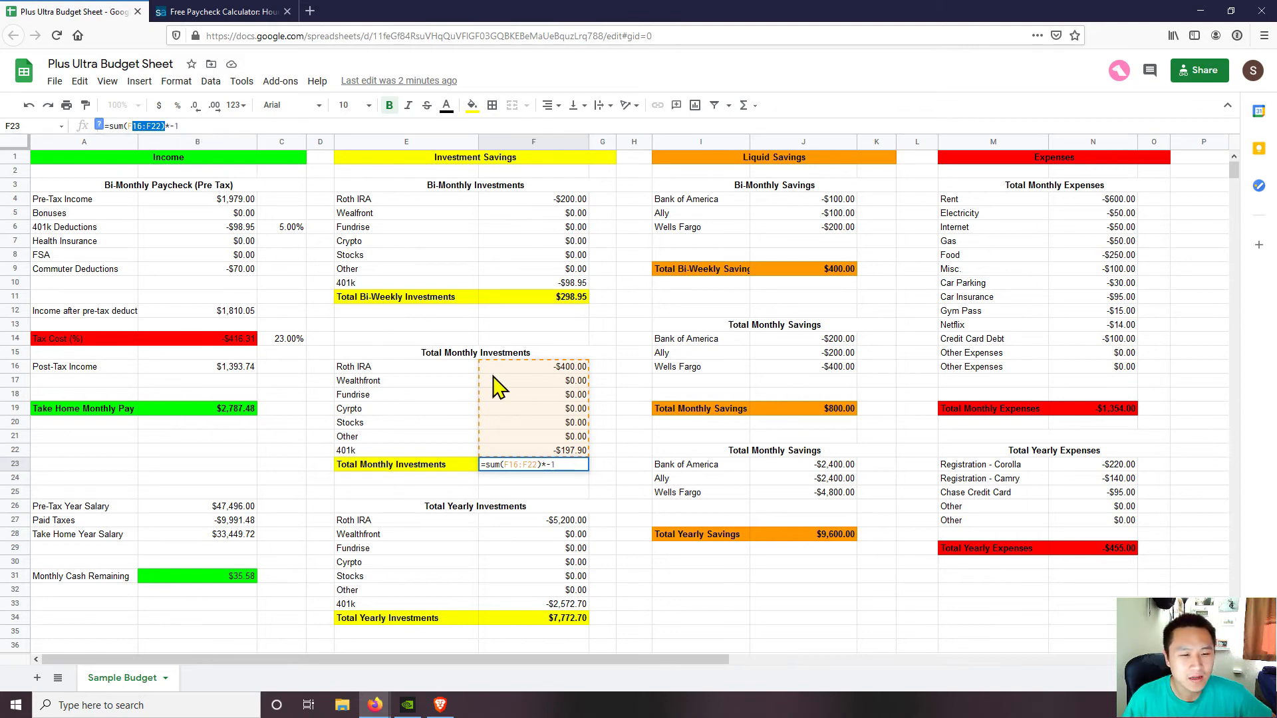
left_click(625, 409)
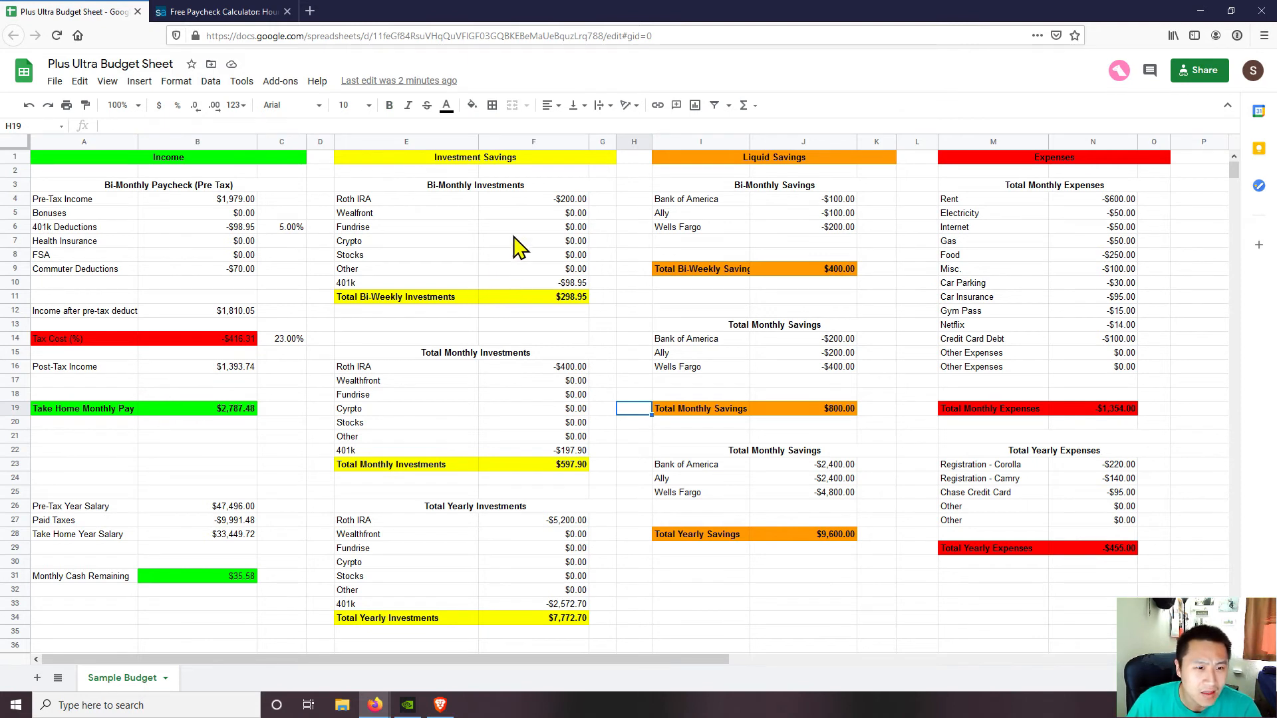
Set the Bi-Monthly Stocks investment in F8 to -100
left_click_drag(517, 218, 522, 228)
left_click(455, 231)
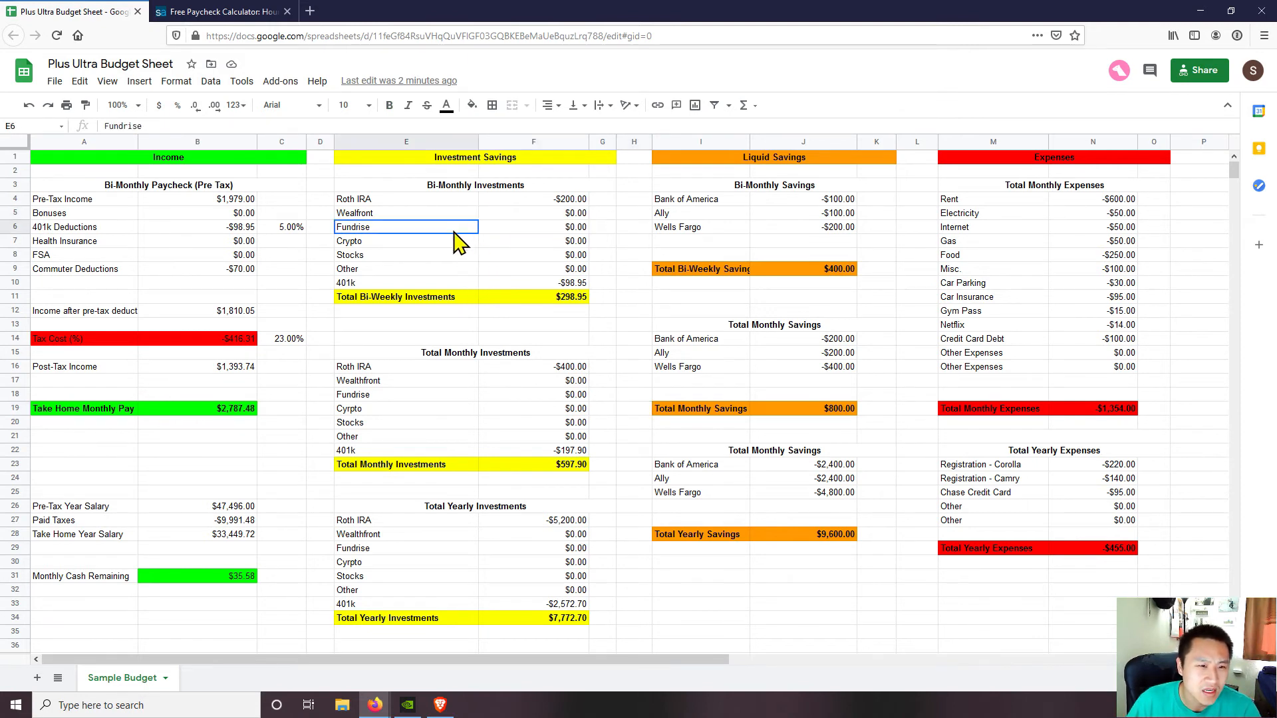
left_click(398, 218)
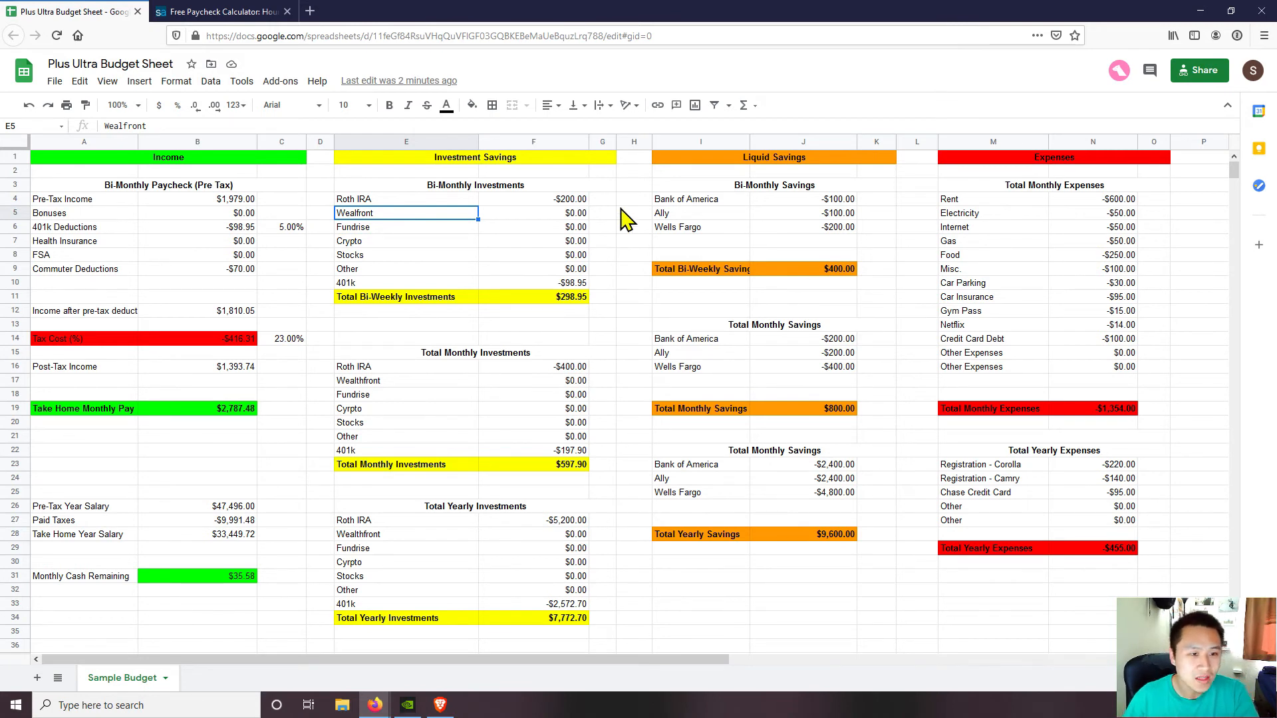
left_click(451, 228)
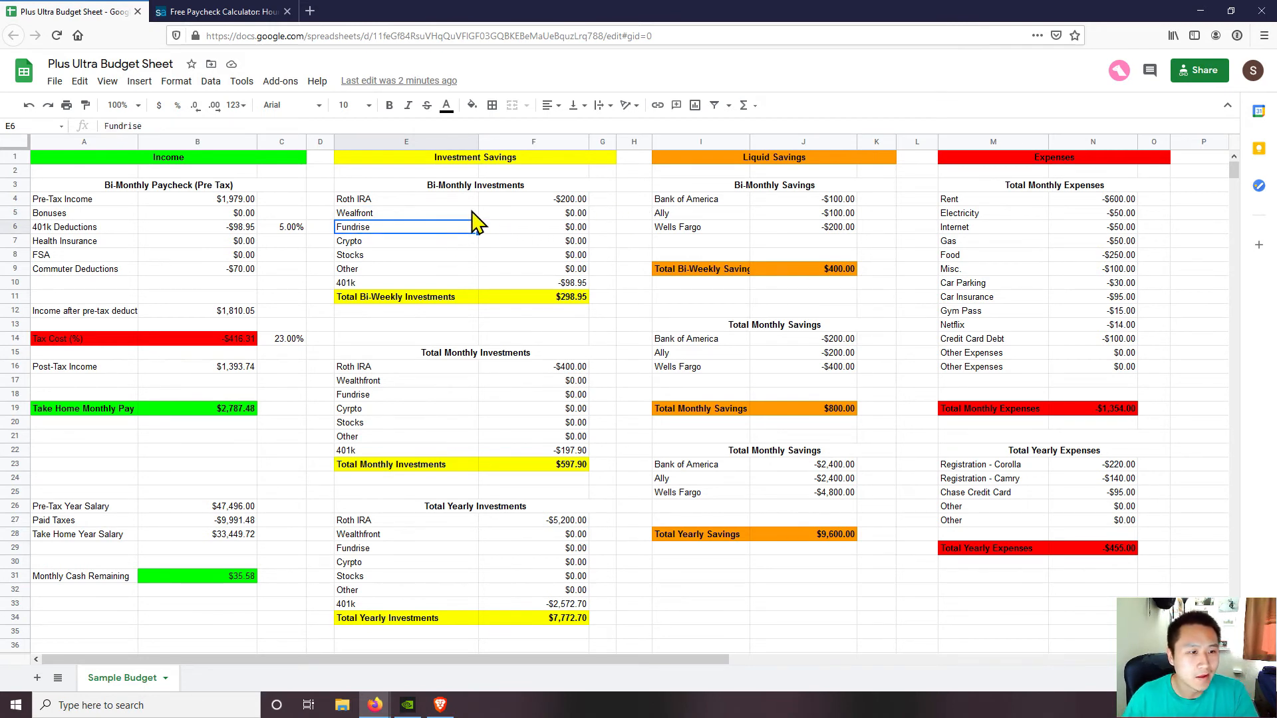
left_click(562, 257)
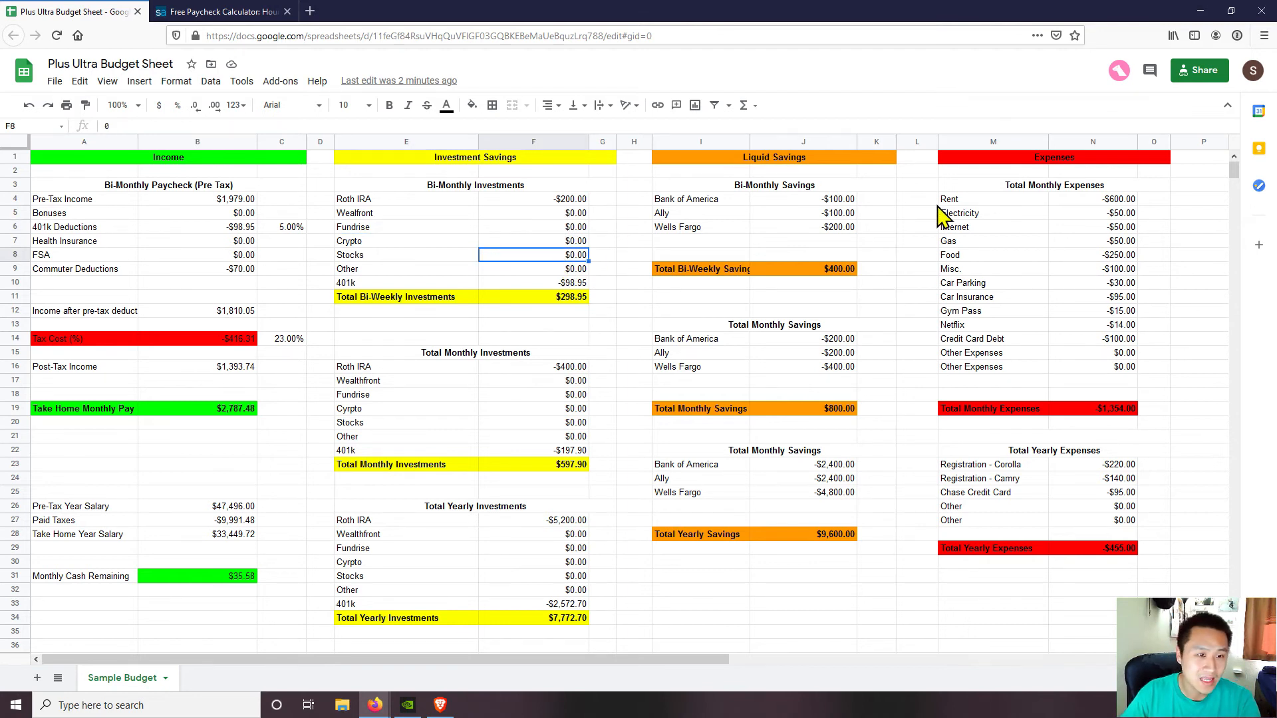
type("-100")
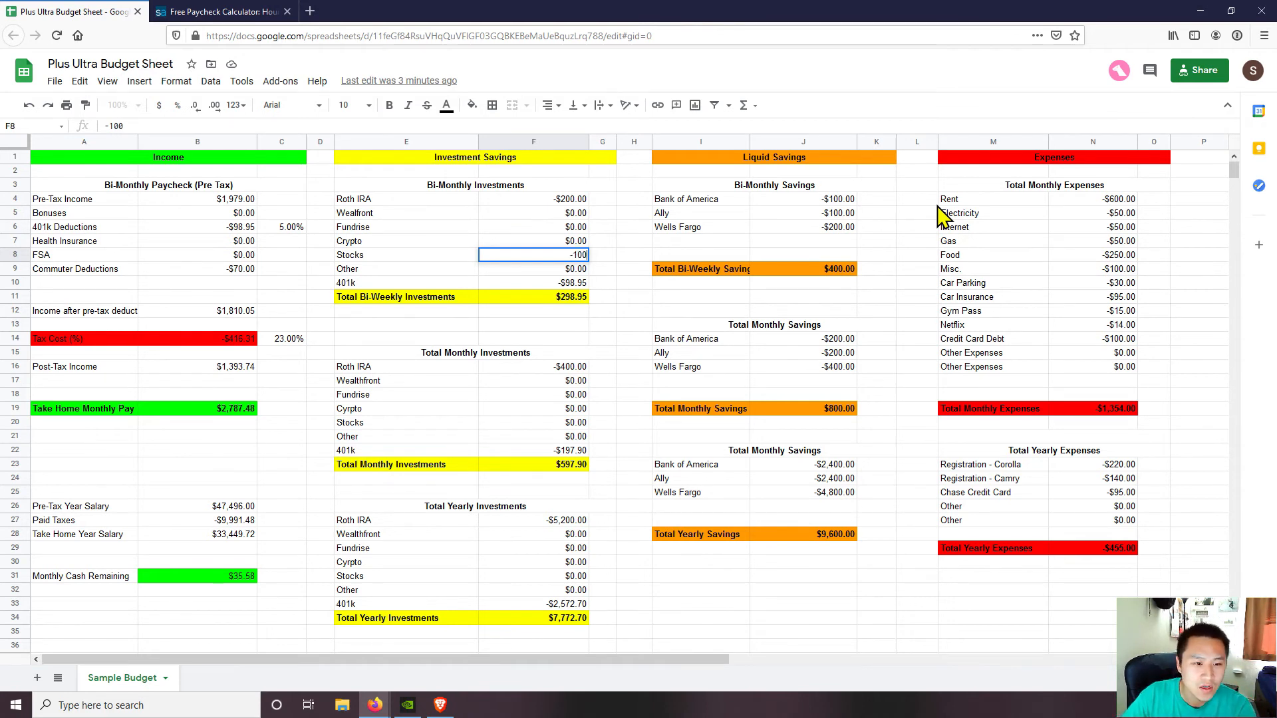
key("Return")
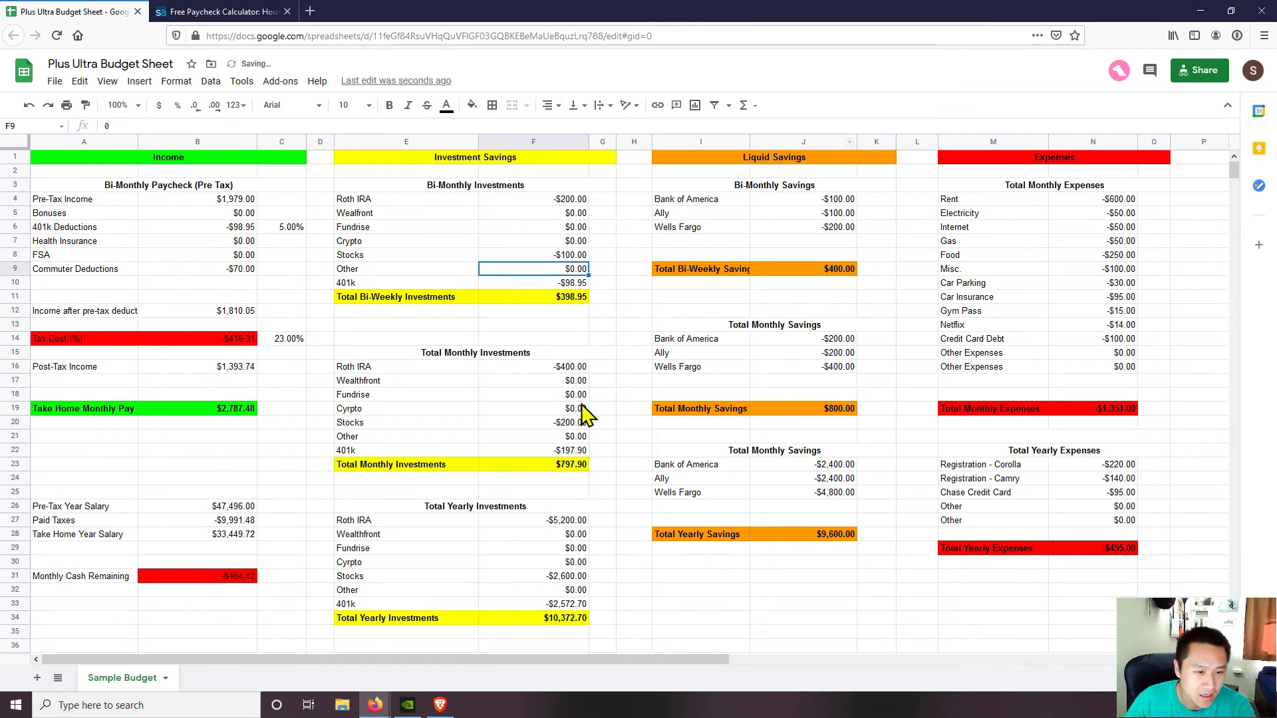
Check how the bi-monthly Stocks amount in F8 carries into monthly Stocks in F20 and Monthly Cash Remaining in B31
left_click(577, 411)
left_click(570, 257)
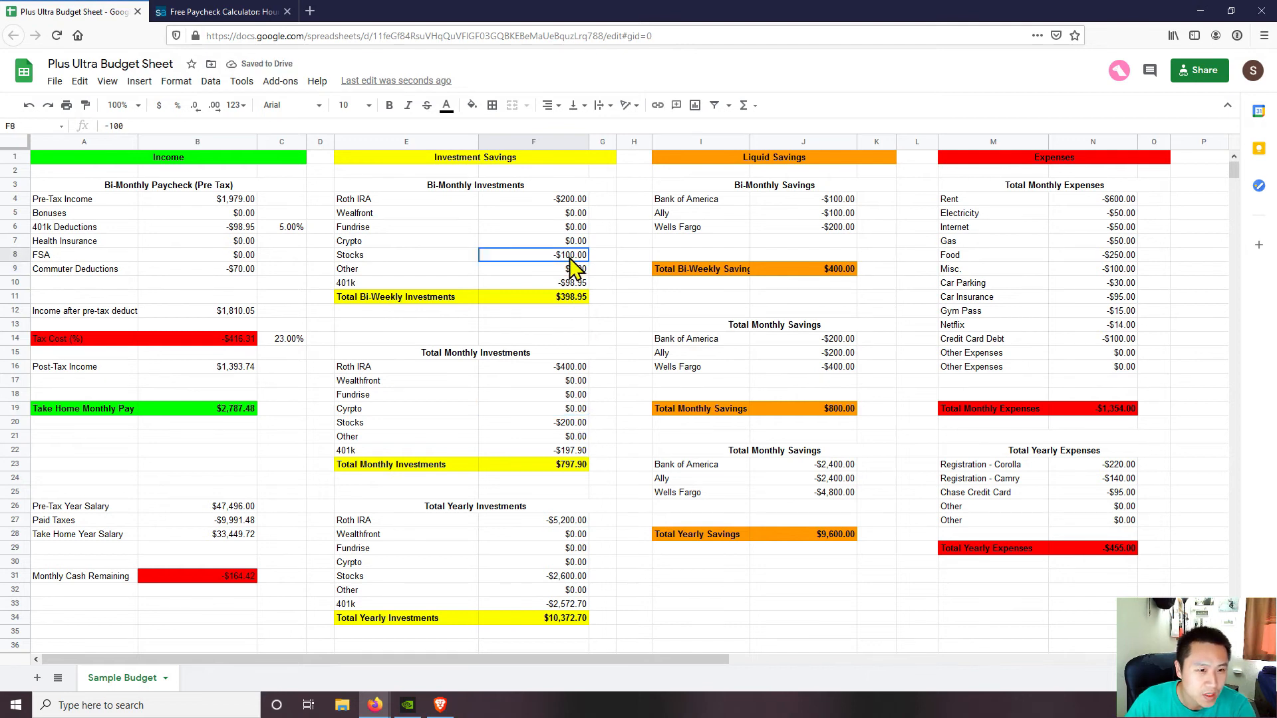
left_click(577, 424)
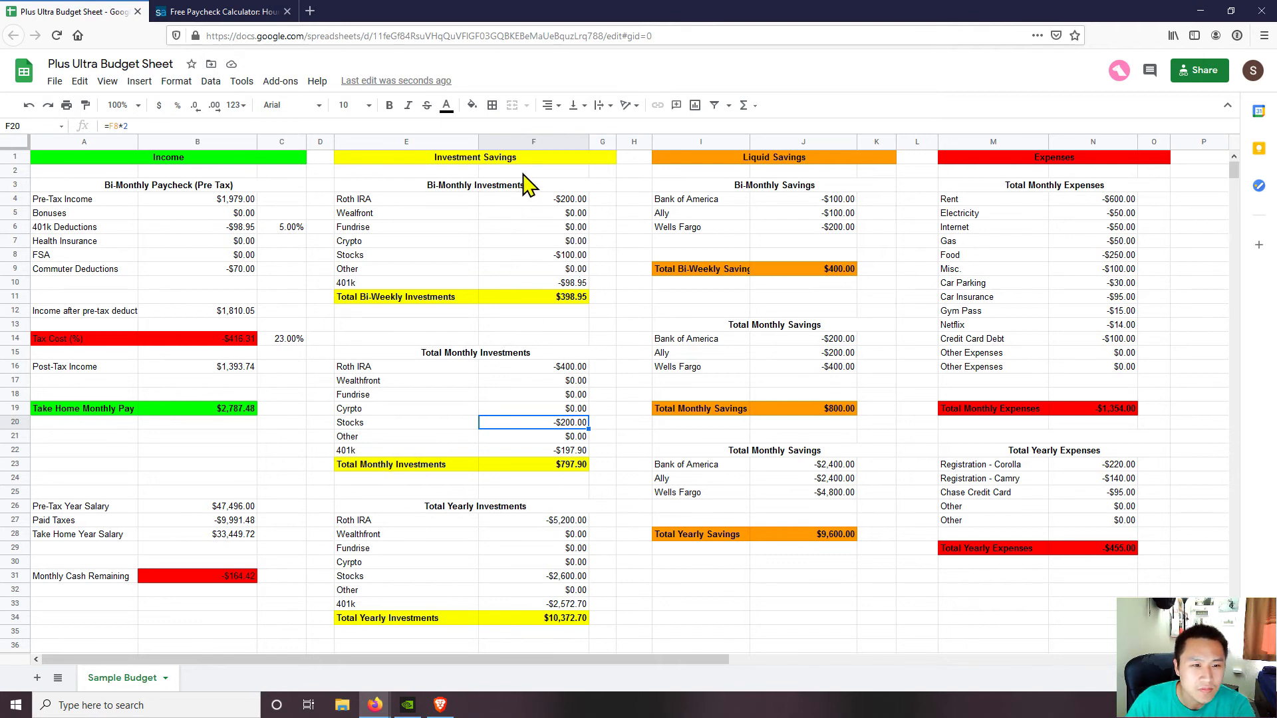
left_click_drag(575, 242, 570, 262)
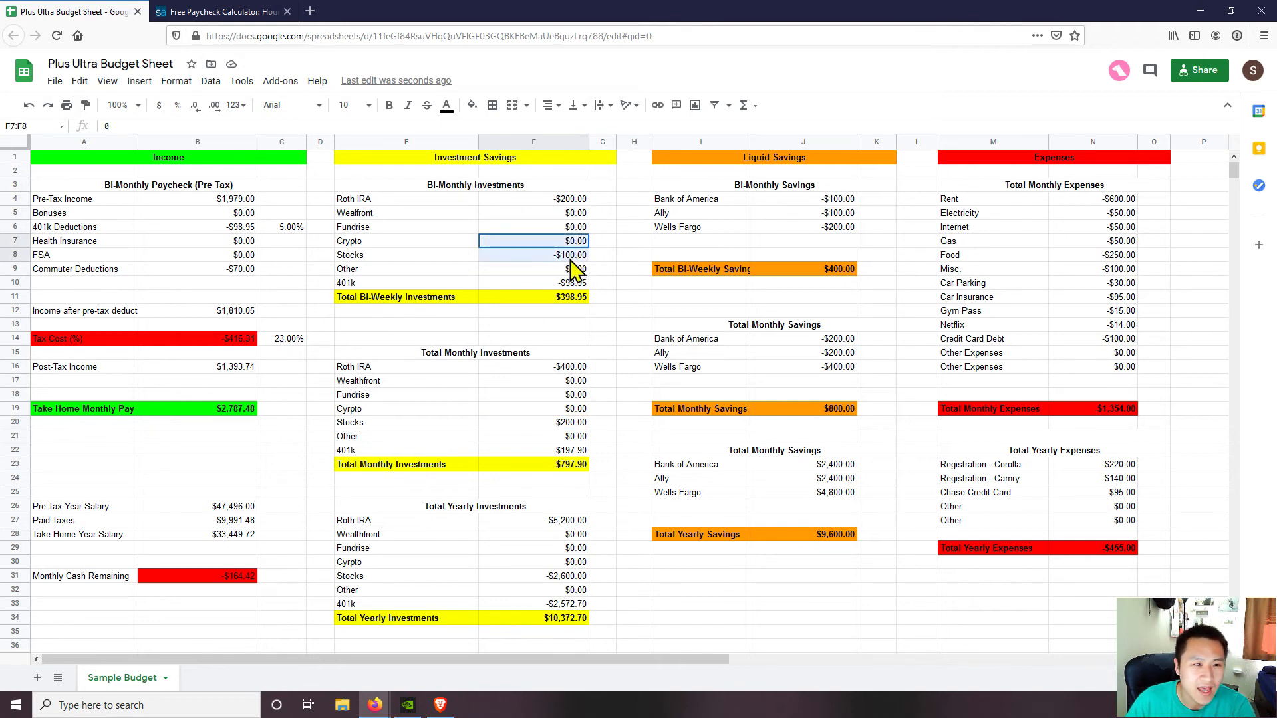
left_click(562, 213)
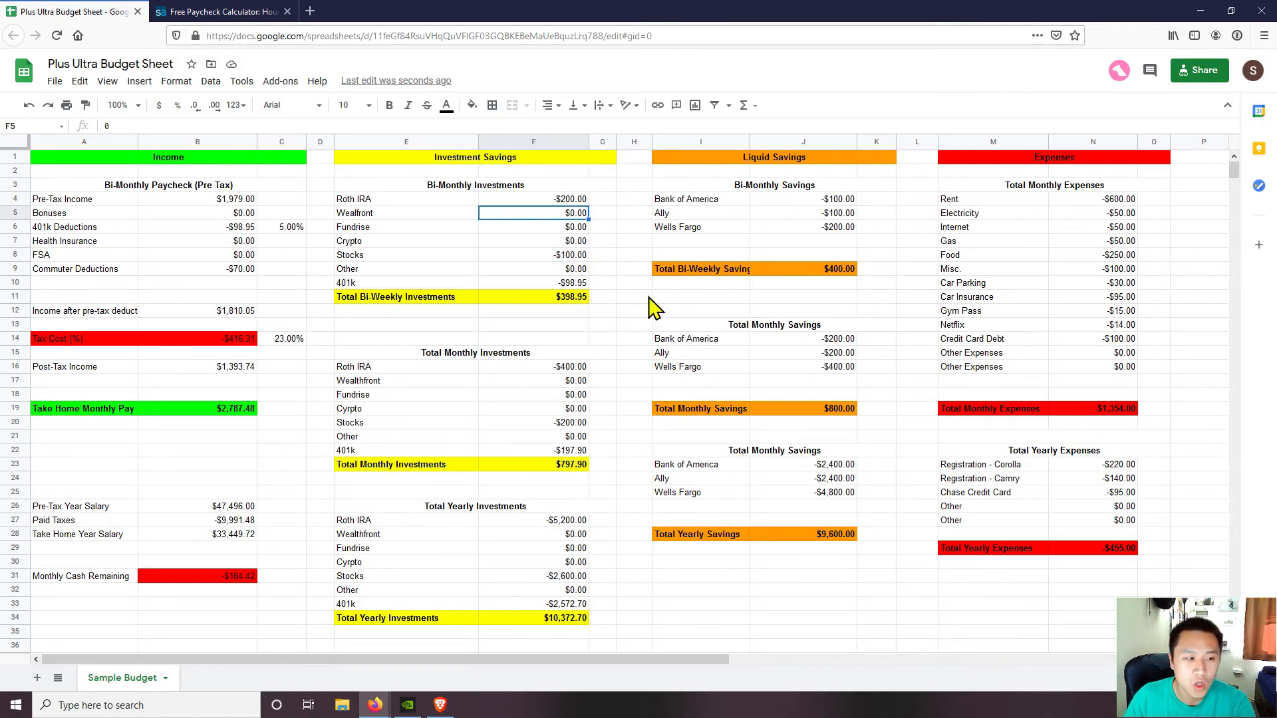
left_click(240, 577)
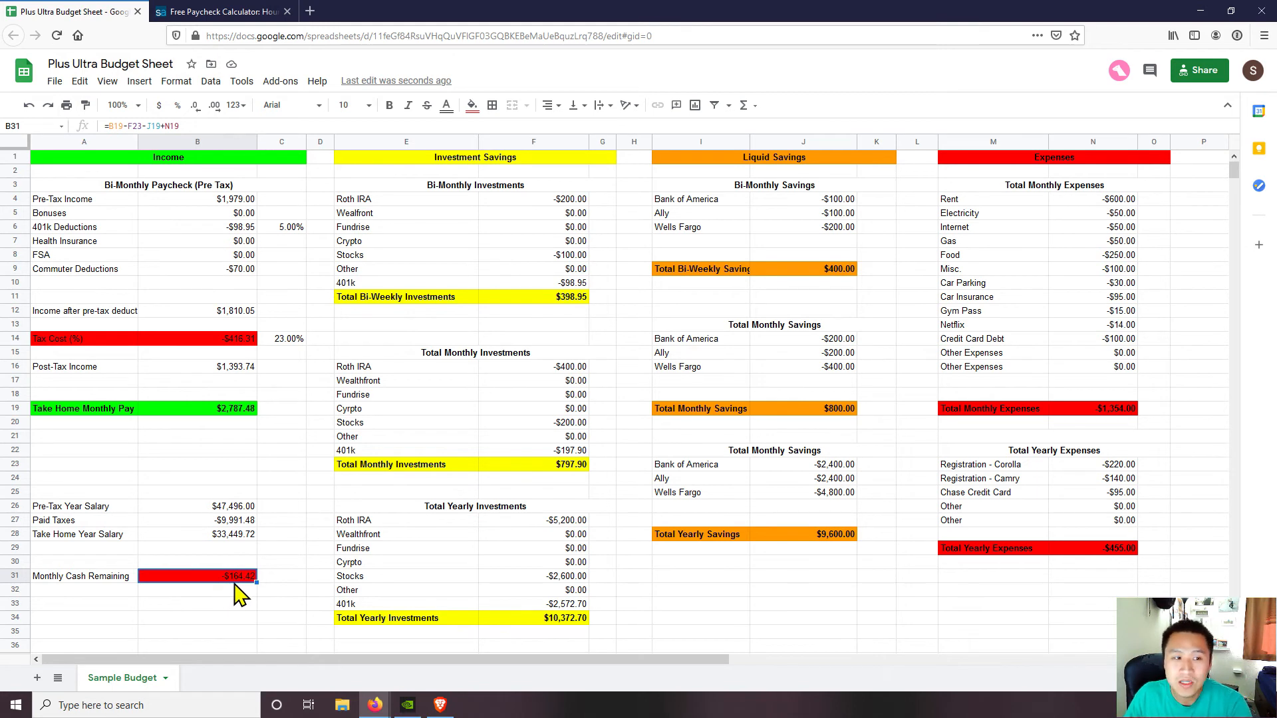
Look over the Income, Investment Savings, Liquid Savings and Expenses sections one after another
left_click(562, 327)
left_click(748, 298)
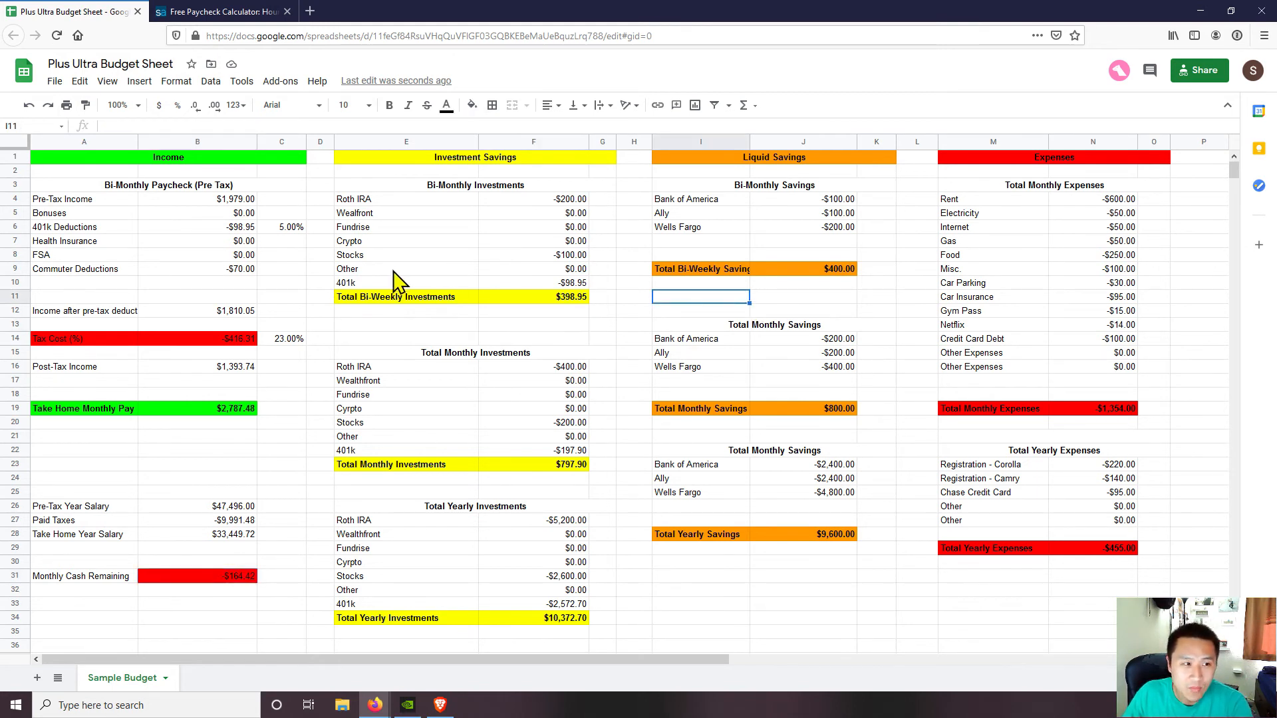
left_click(240, 171)
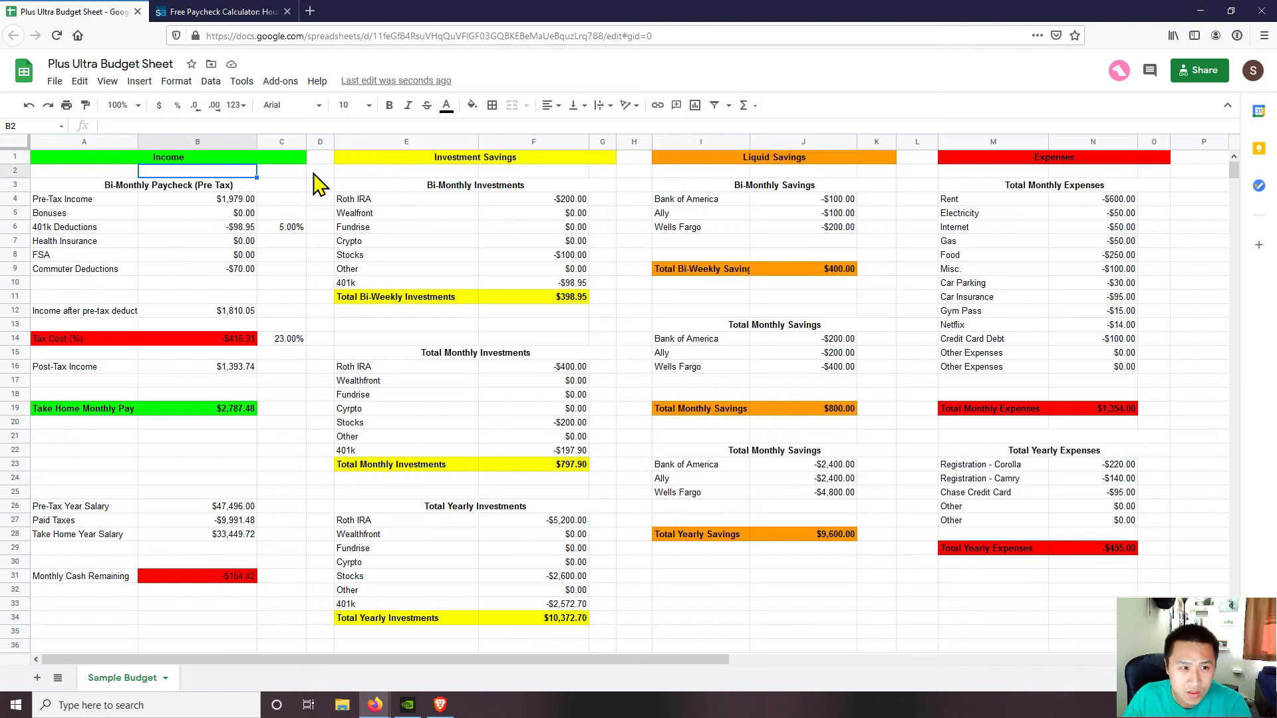
left_click(474, 172)
left_click(794, 174)
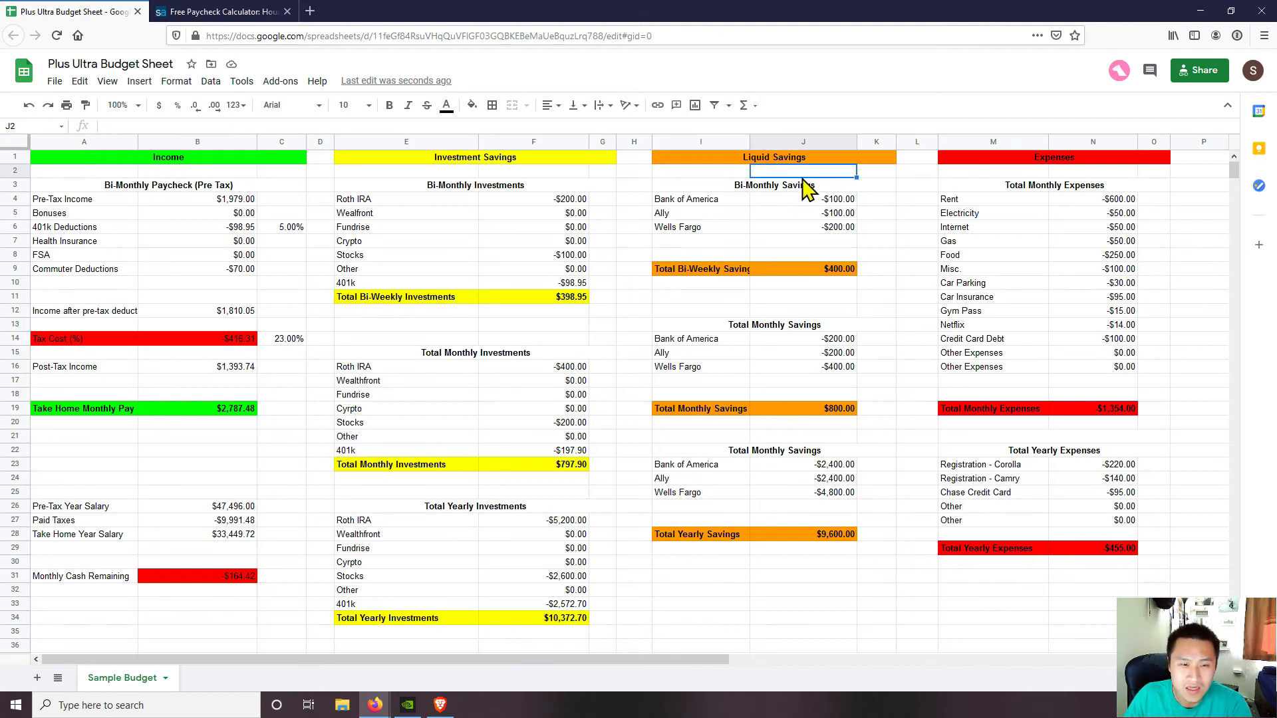
left_click_drag(1104, 171, 1117, 212)
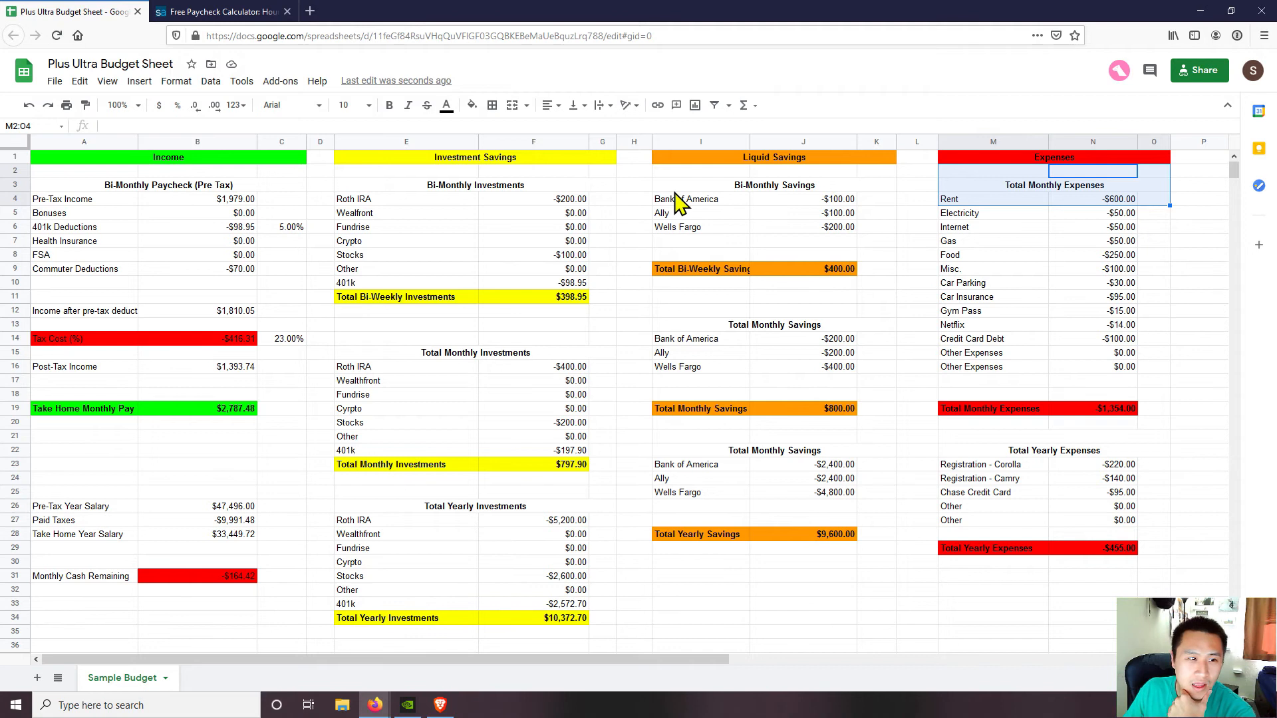
Set the Bi-Monthly Crypto investment in F7 to -$25
left_click(576, 217)
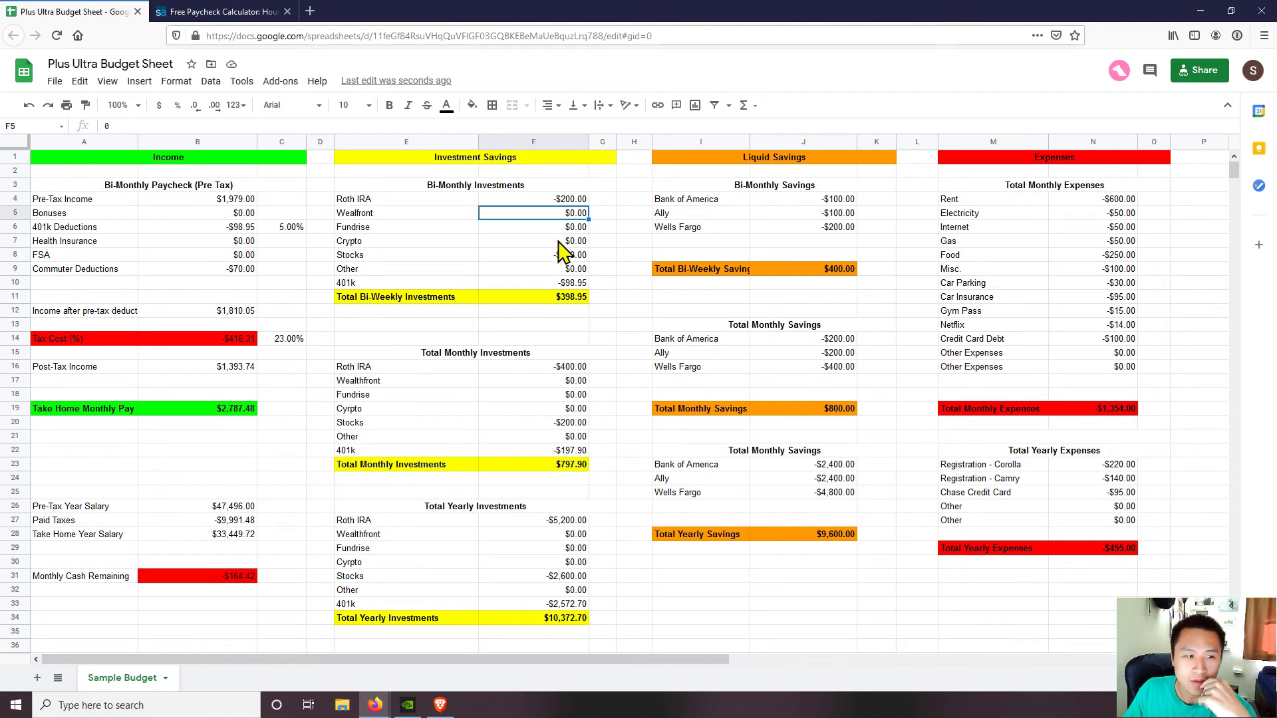
left_click(559, 241)
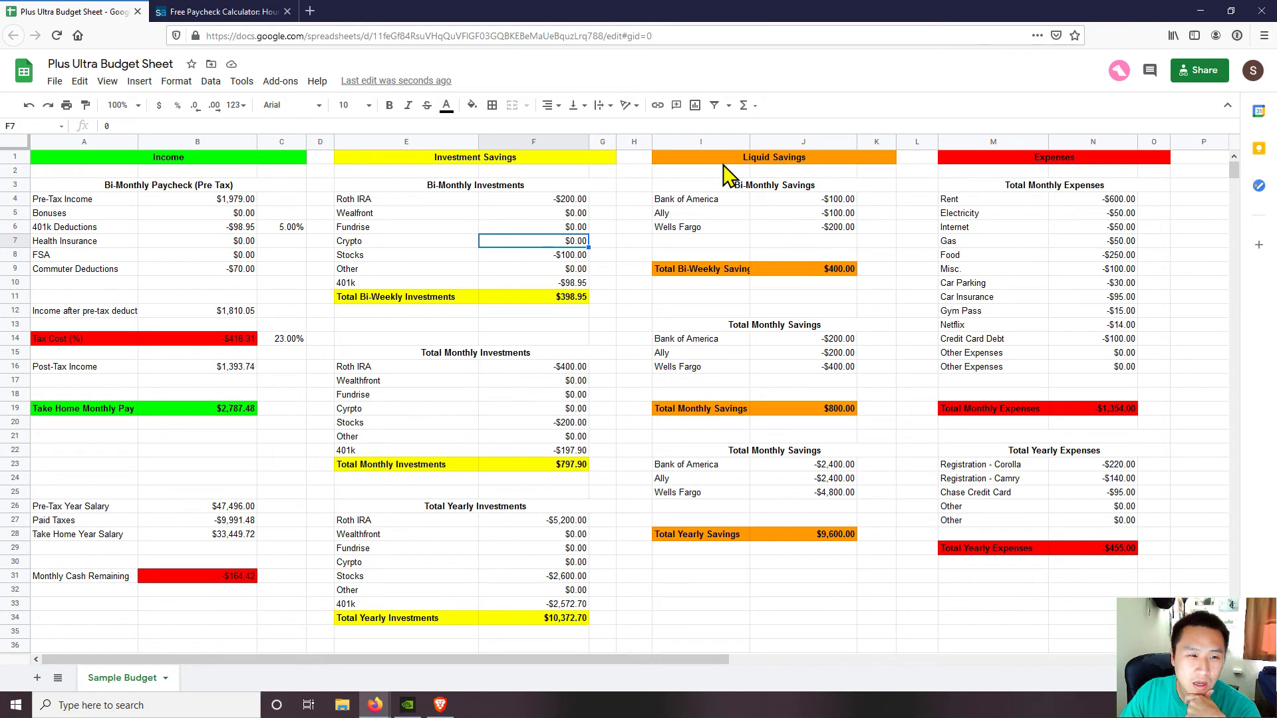
type("-")
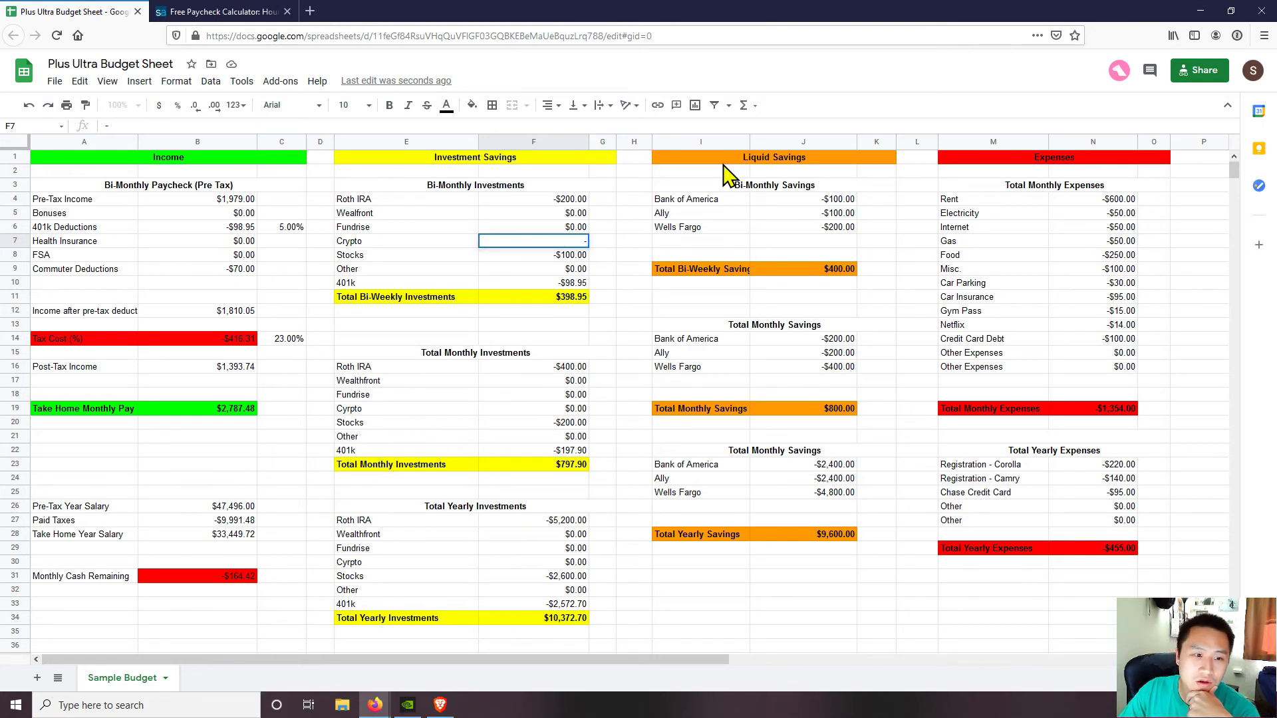
type("$25")
key("Return")
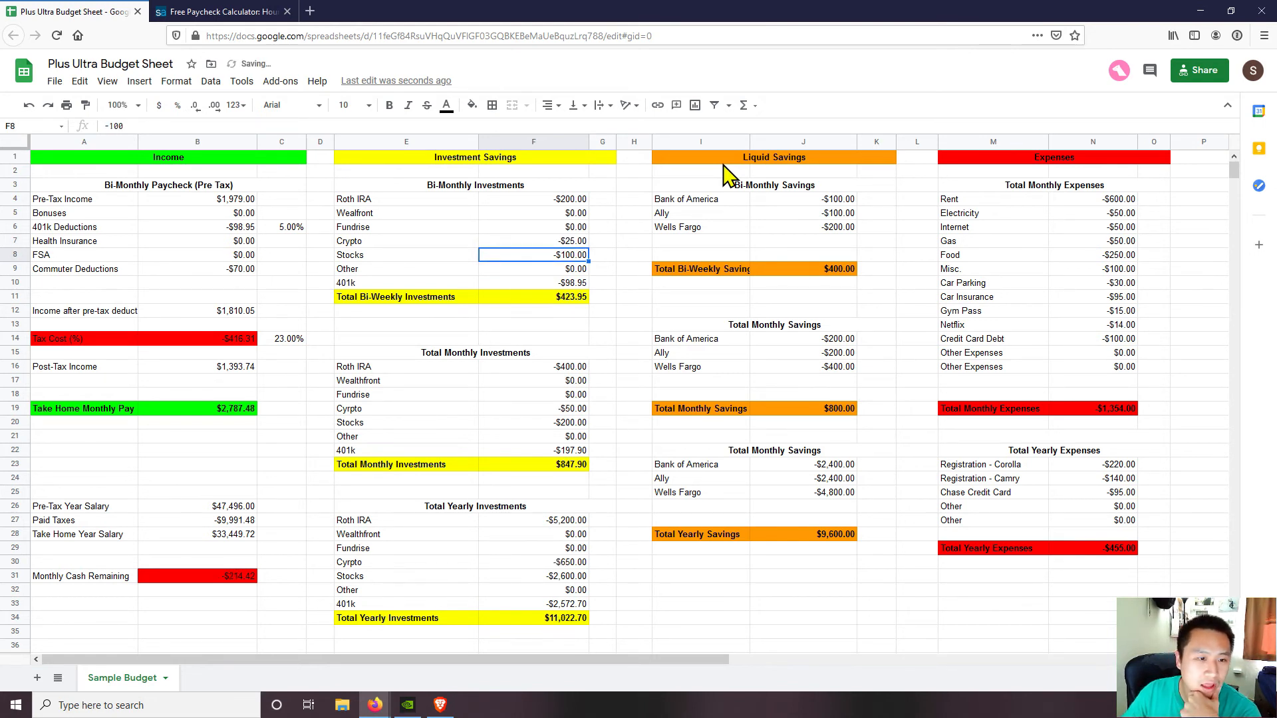
Set the Bi-Monthly Wealthfront investment in F5 to -25
key("Up")
key("Up")
key("Up")
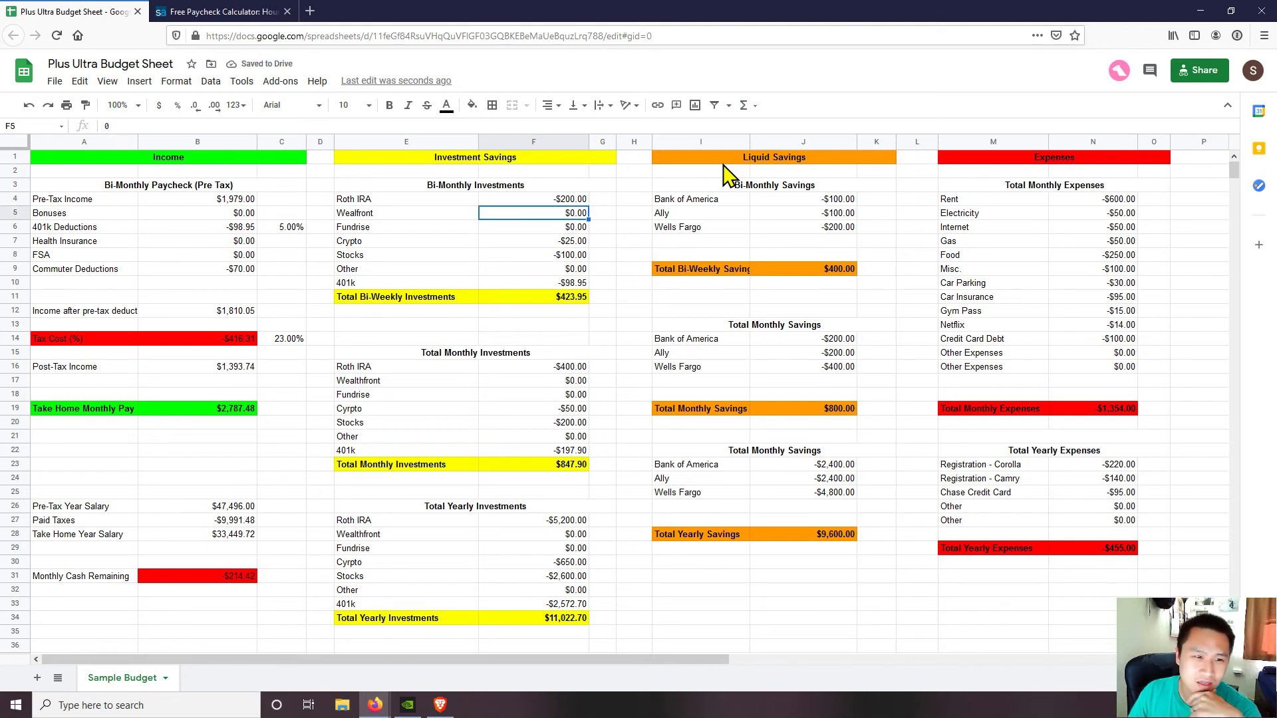
type("-25")
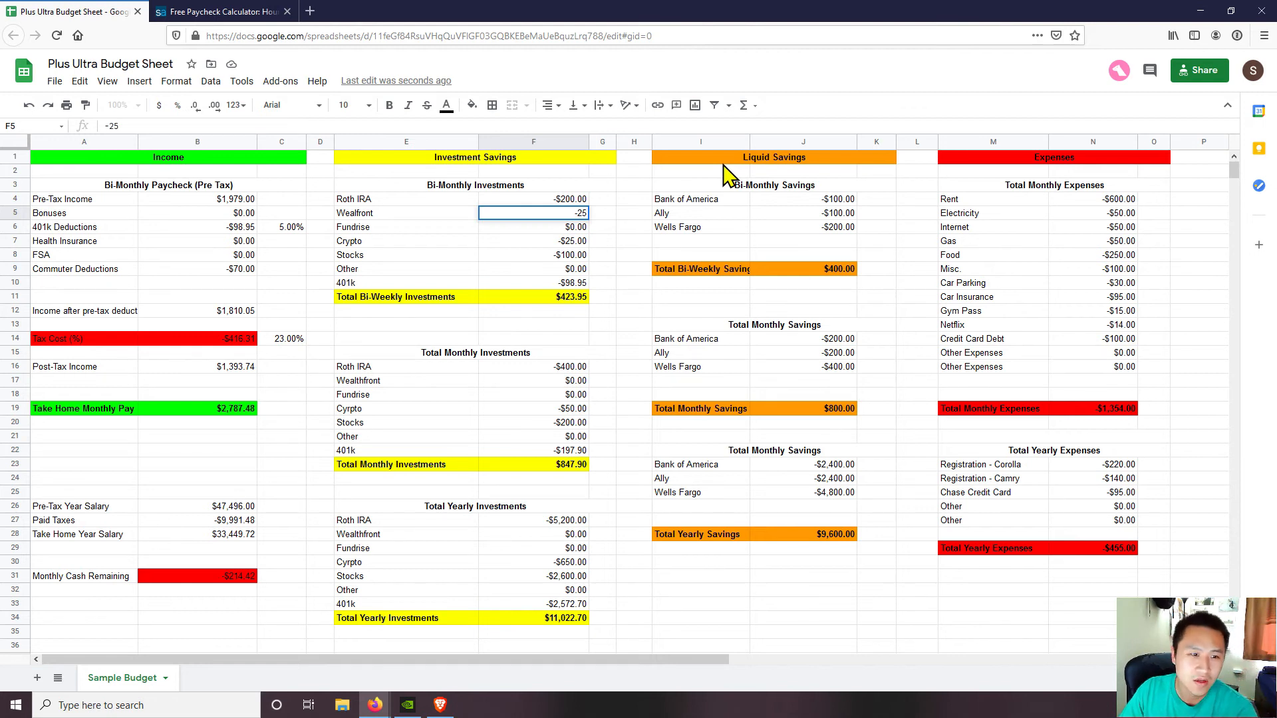
key("Return")
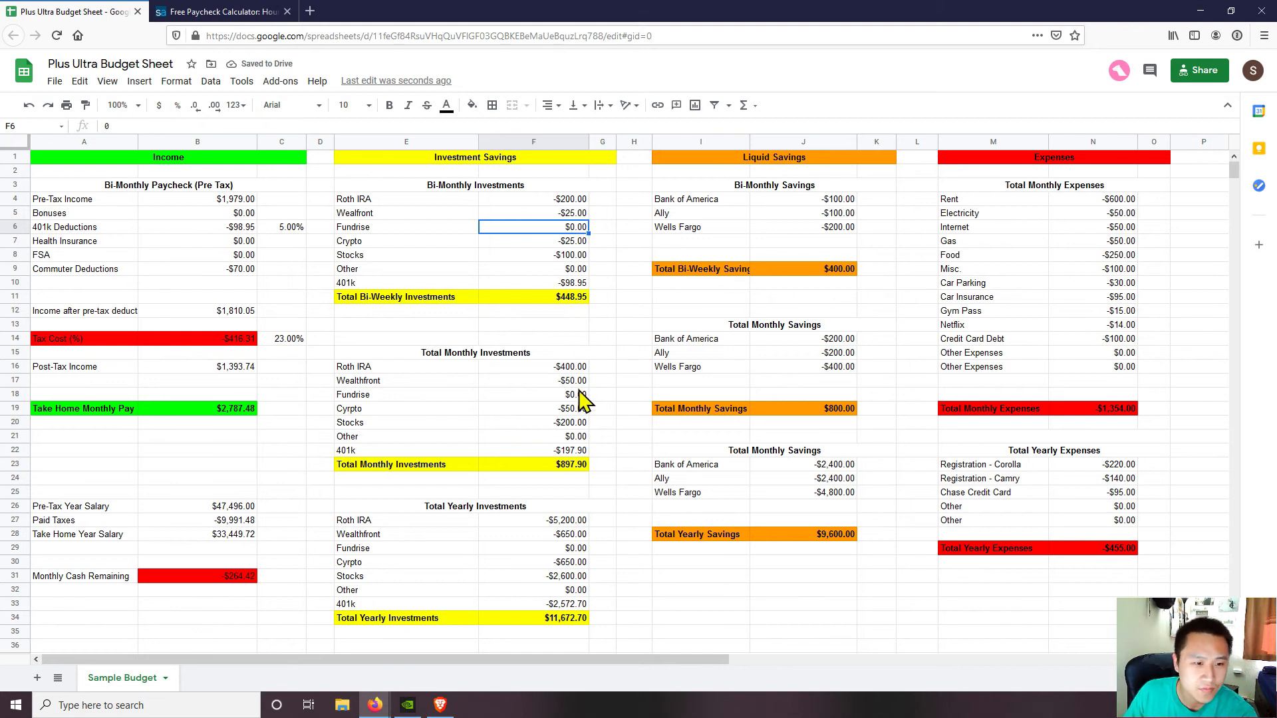
Check the monthly investment amounts in column F and the Total Monthly Investments formula in F23
left_click_drag(575, 381, 578, 413)
left_click(575, 437)
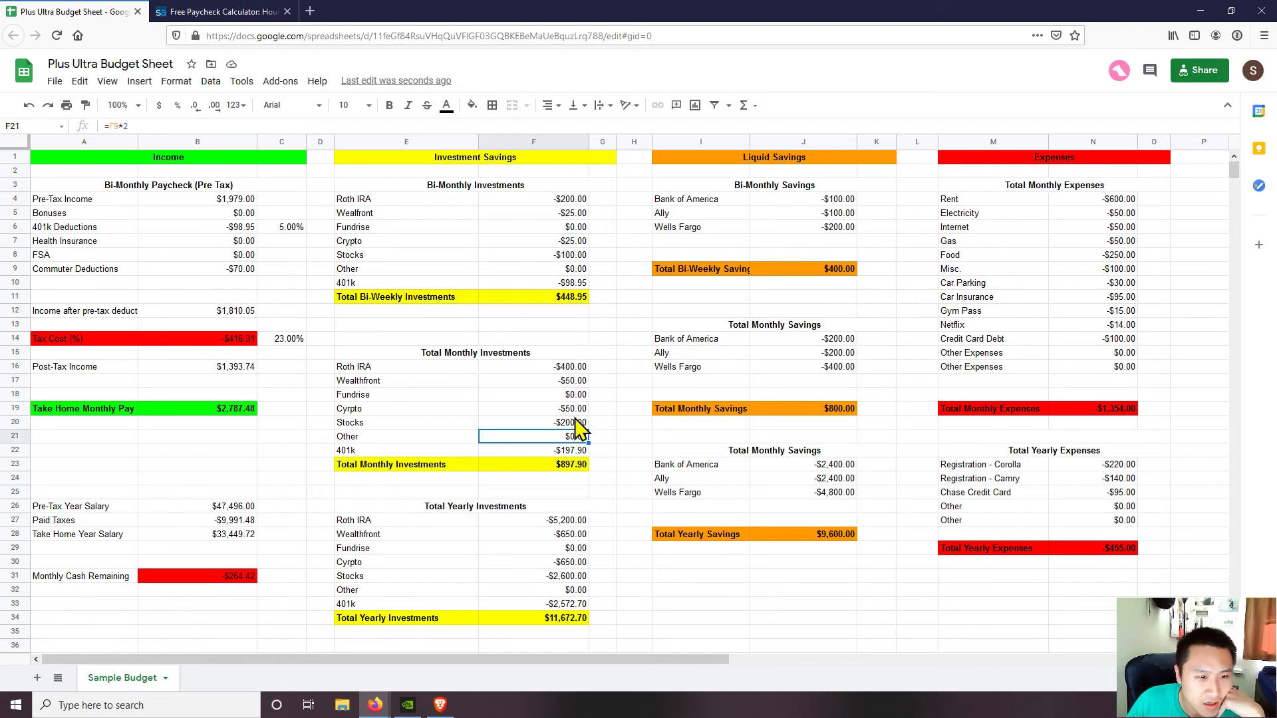
left_click(570, 465)
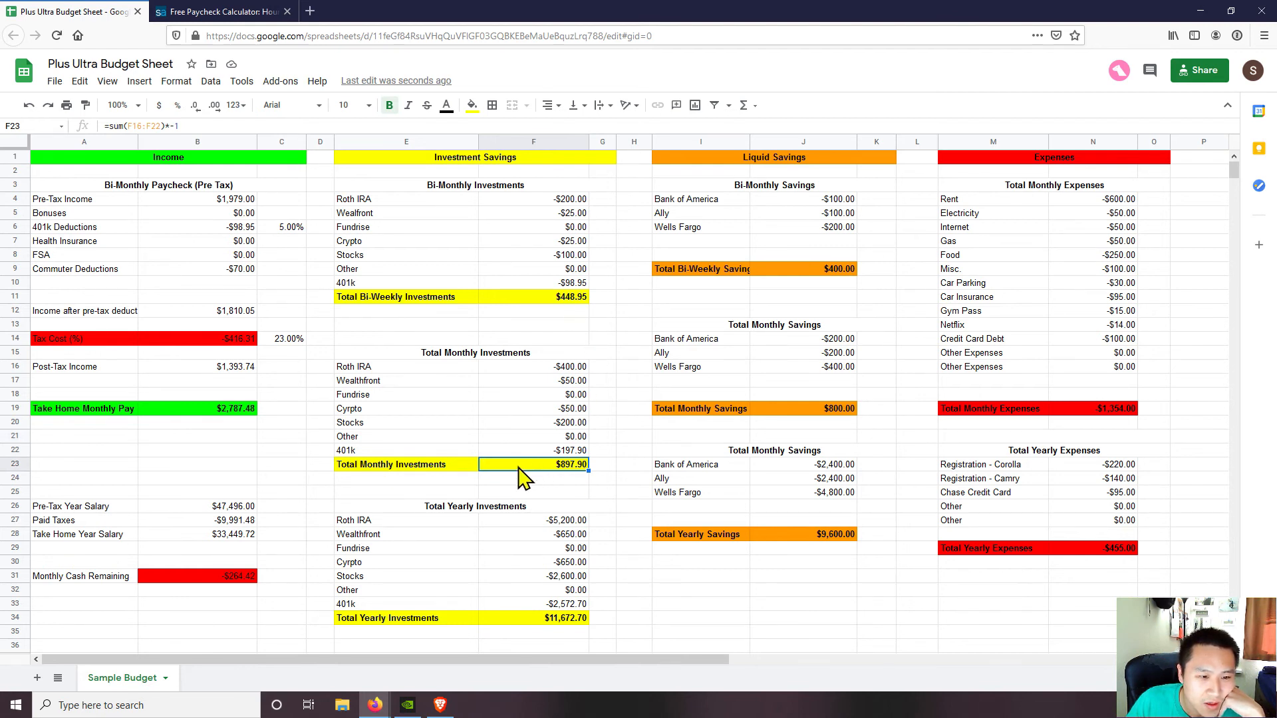
Change the Ally label in I5 of Bi-Monthly Savings to "Ally (Vacations)"
left_click(816, 189)
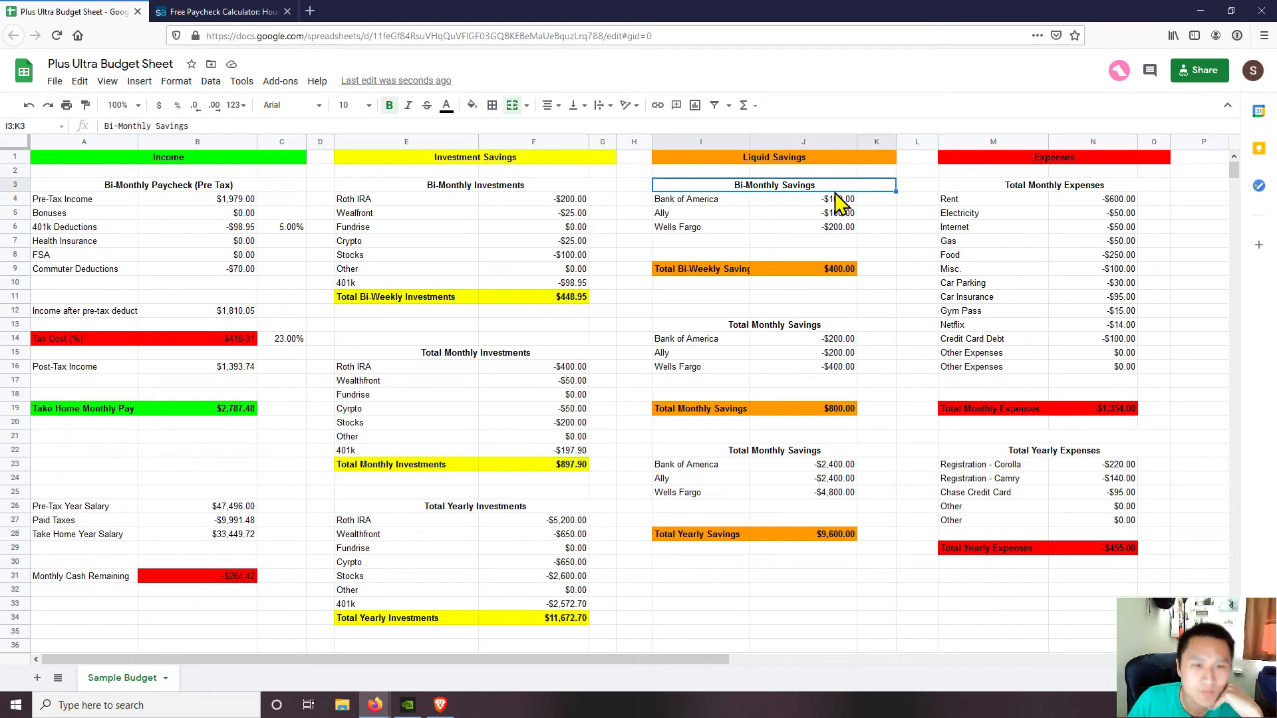
left_click(835, 204)
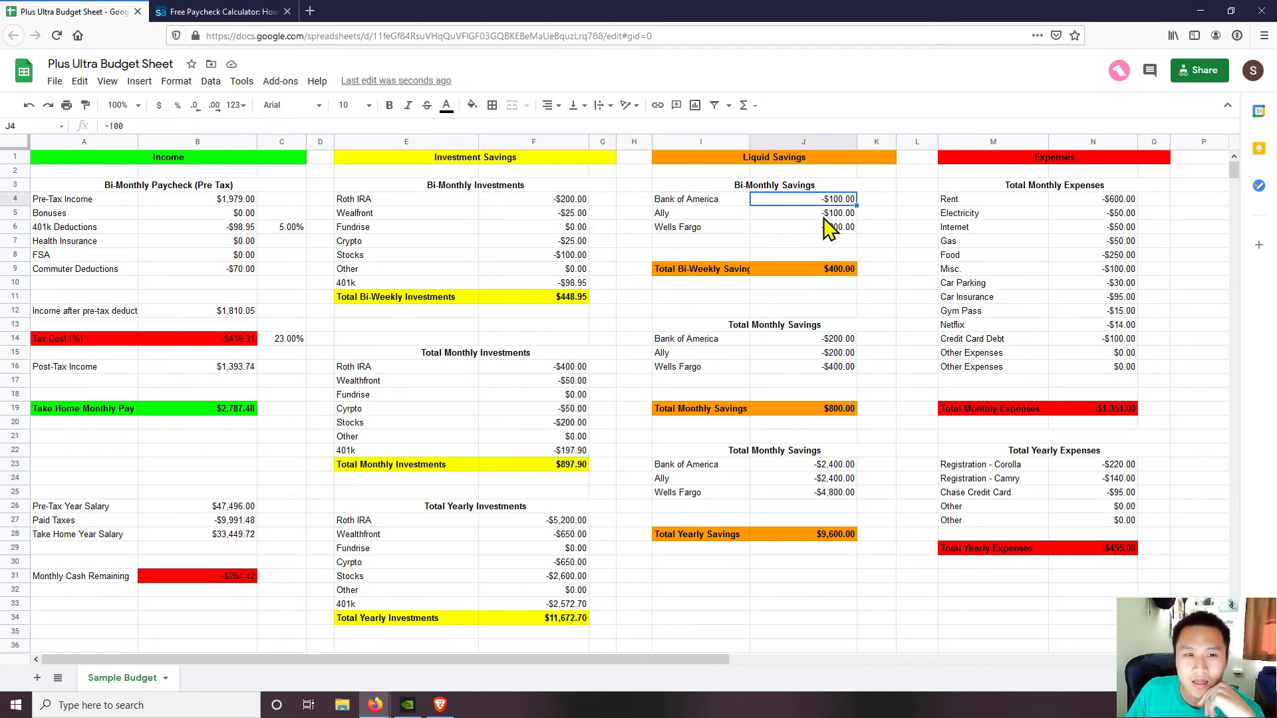
left_click(733, 201)
left_click(710, 214)
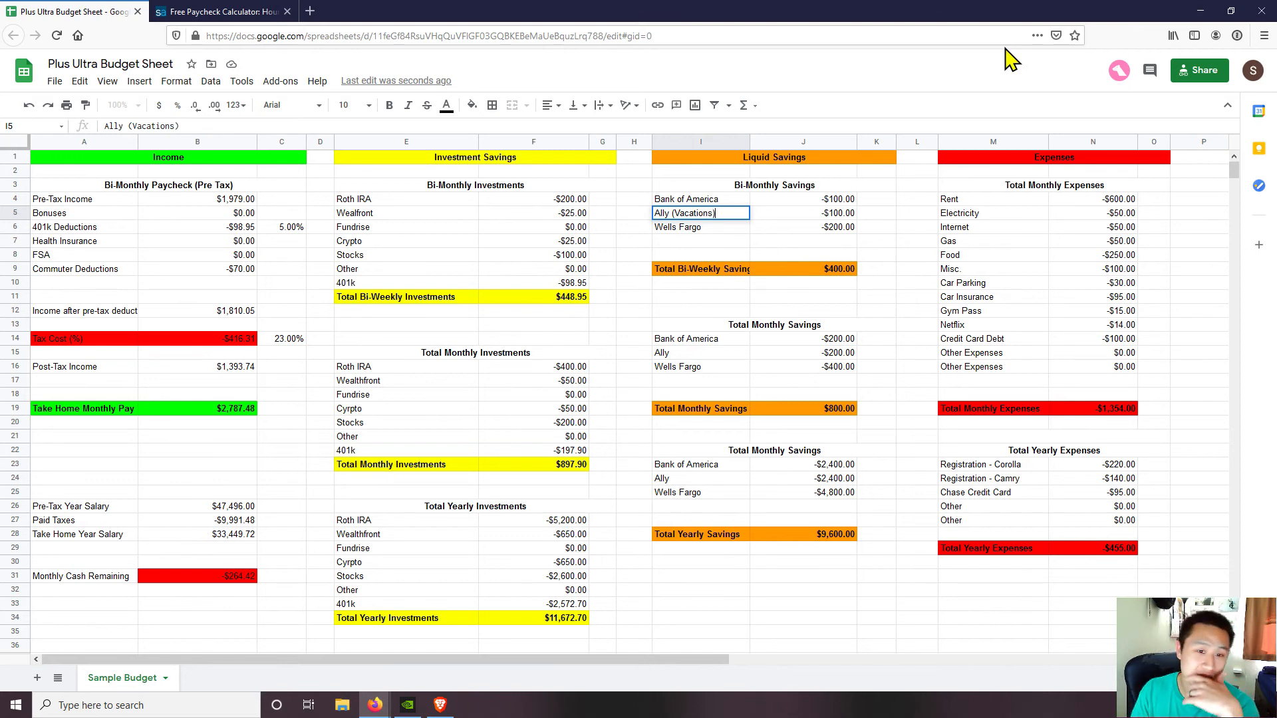
key("Tab")
key("Down")
key("Left")
key("Right")
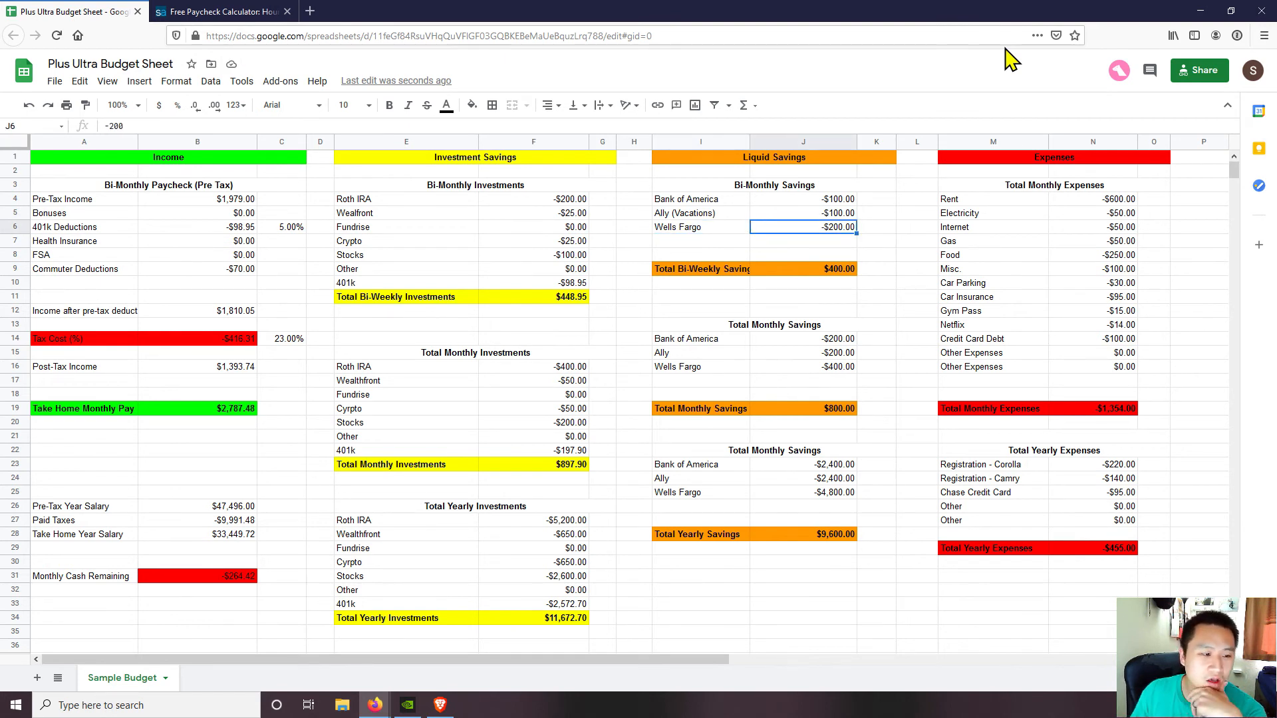
Check Monthly Cash Remaining in B31 against the monthly Electricity expense in N5
left_click(245, 580)
left_click(238, 594)
left_click(236, 577)
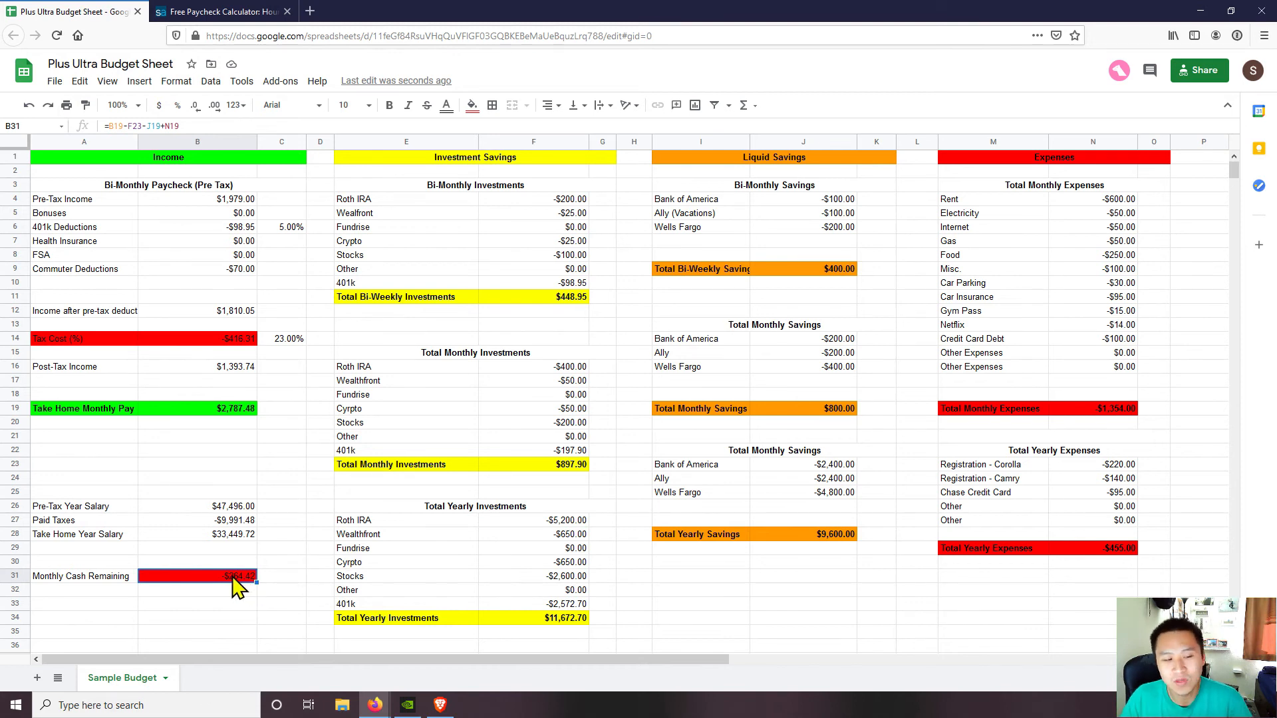
left_click(1107, 214)
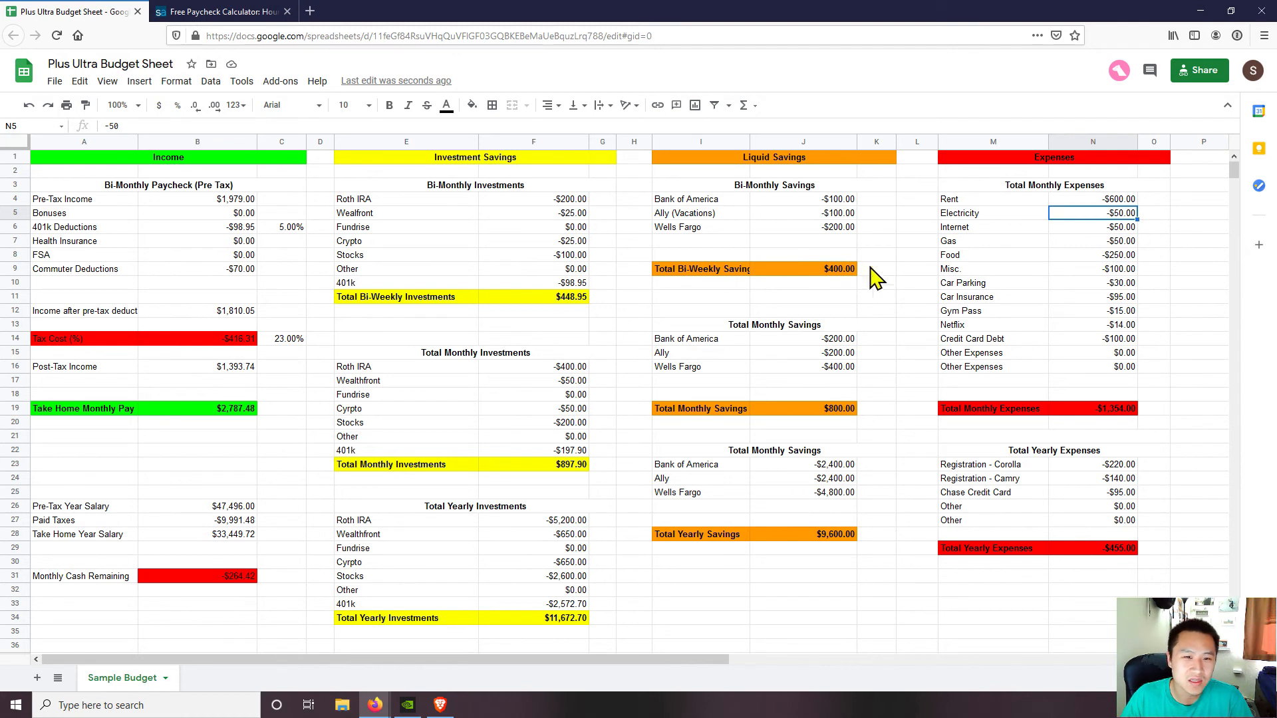
Set the Bi-Monthly Wells Fargo savings in J6 to 0 and check Monthly Cash Remaining in B31
left_click(839, 230)
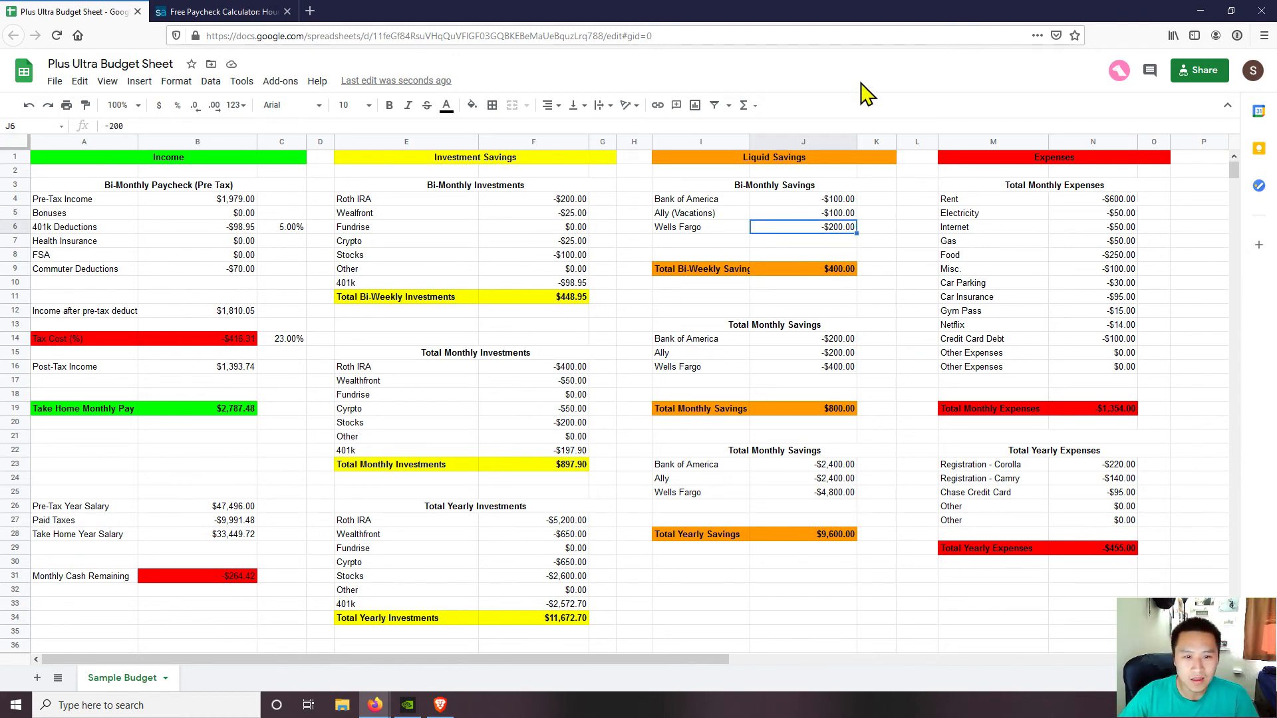
type("0")
key("Return")
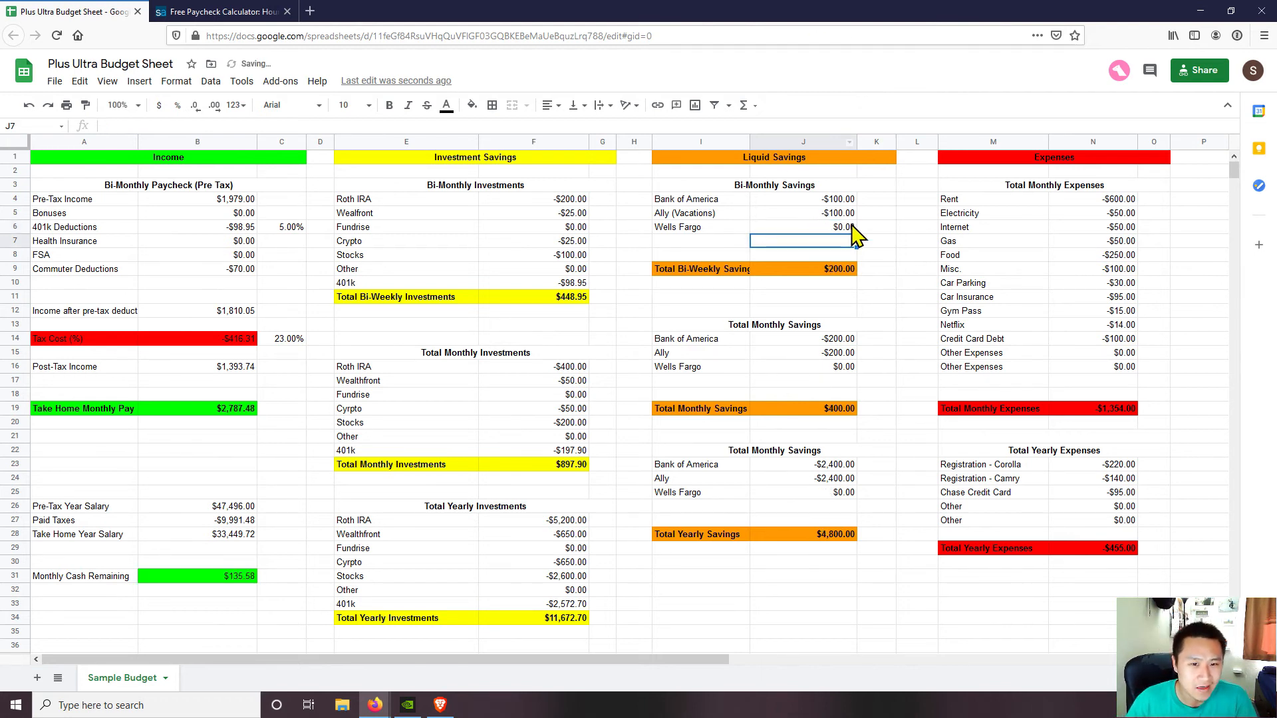
left_click(252, 585)
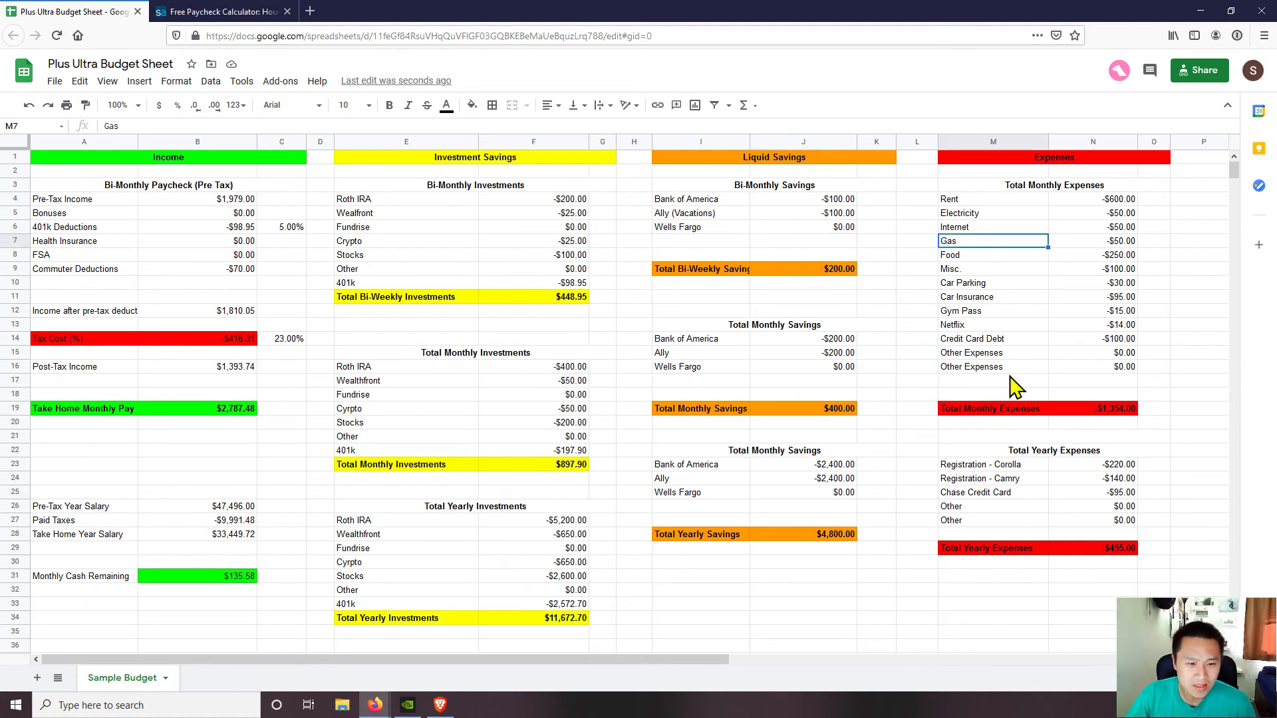
Examine the Total Yearly Expenses items in rows 23 to 27 and the total formula in N29
left_click(1041, 454)
left_click(1084, 479)
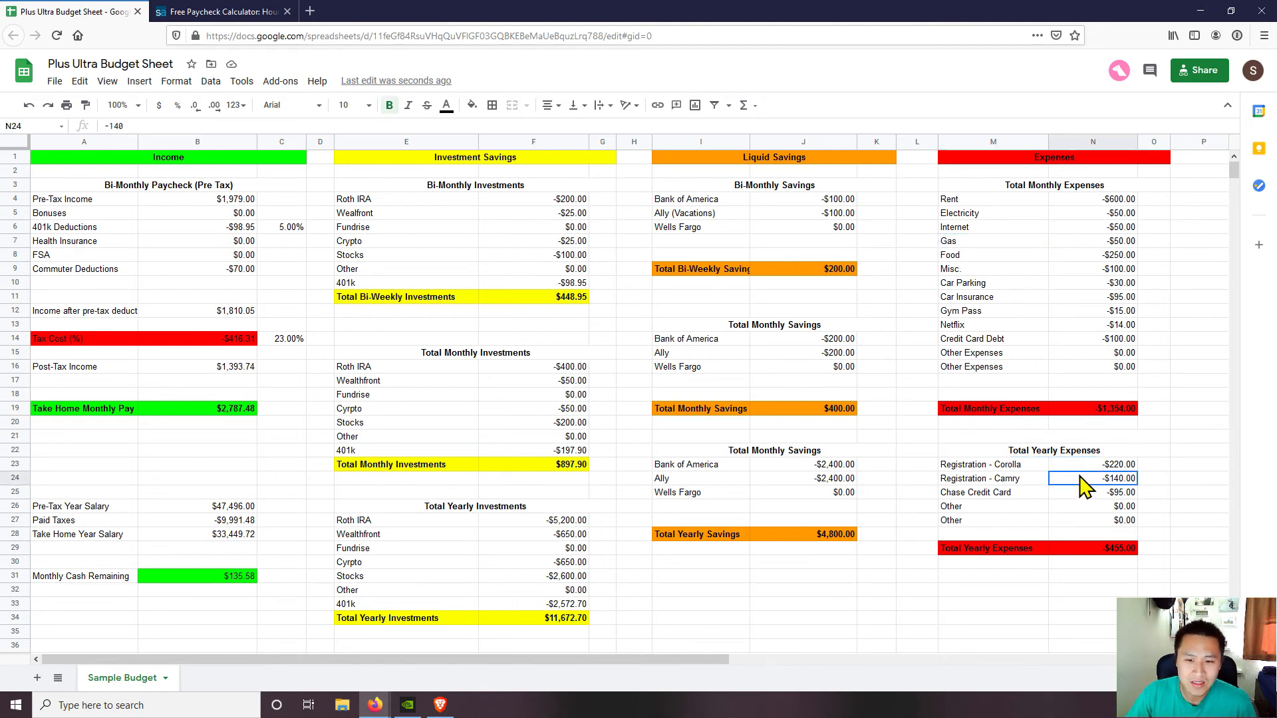
left_click(1013, 469)
left_click(1013, 480)
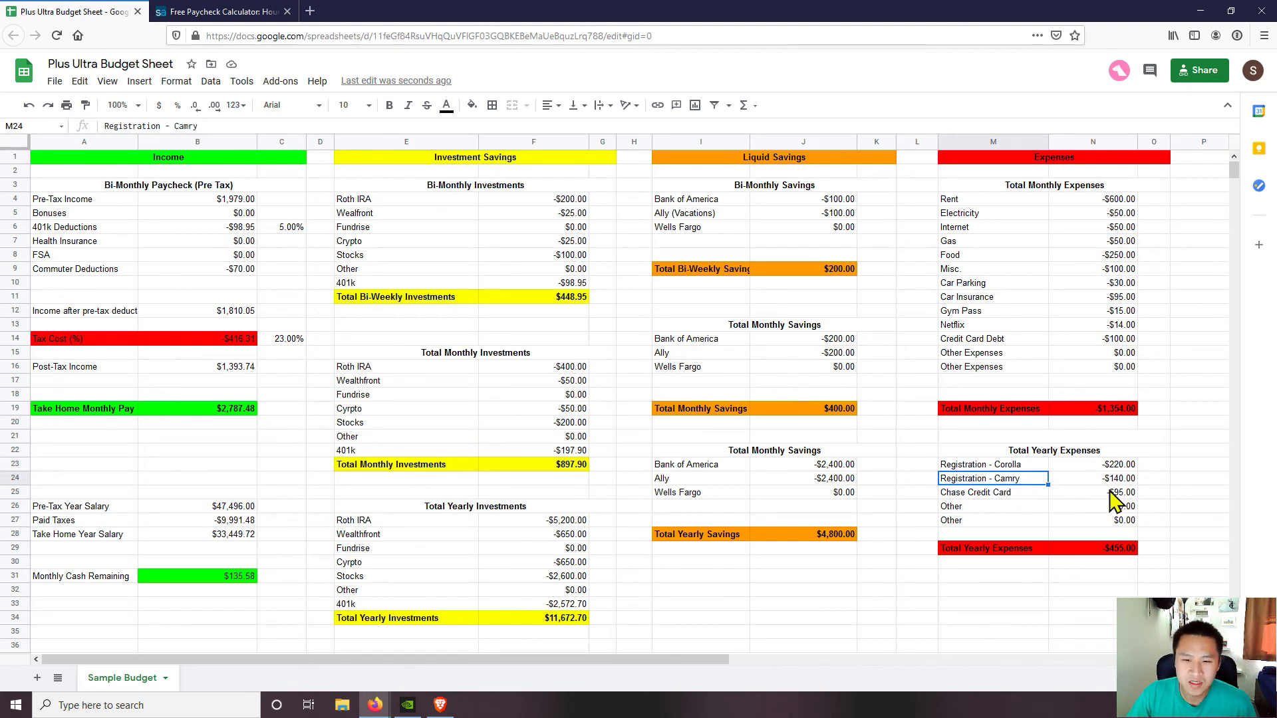
left_click(1107, 508)
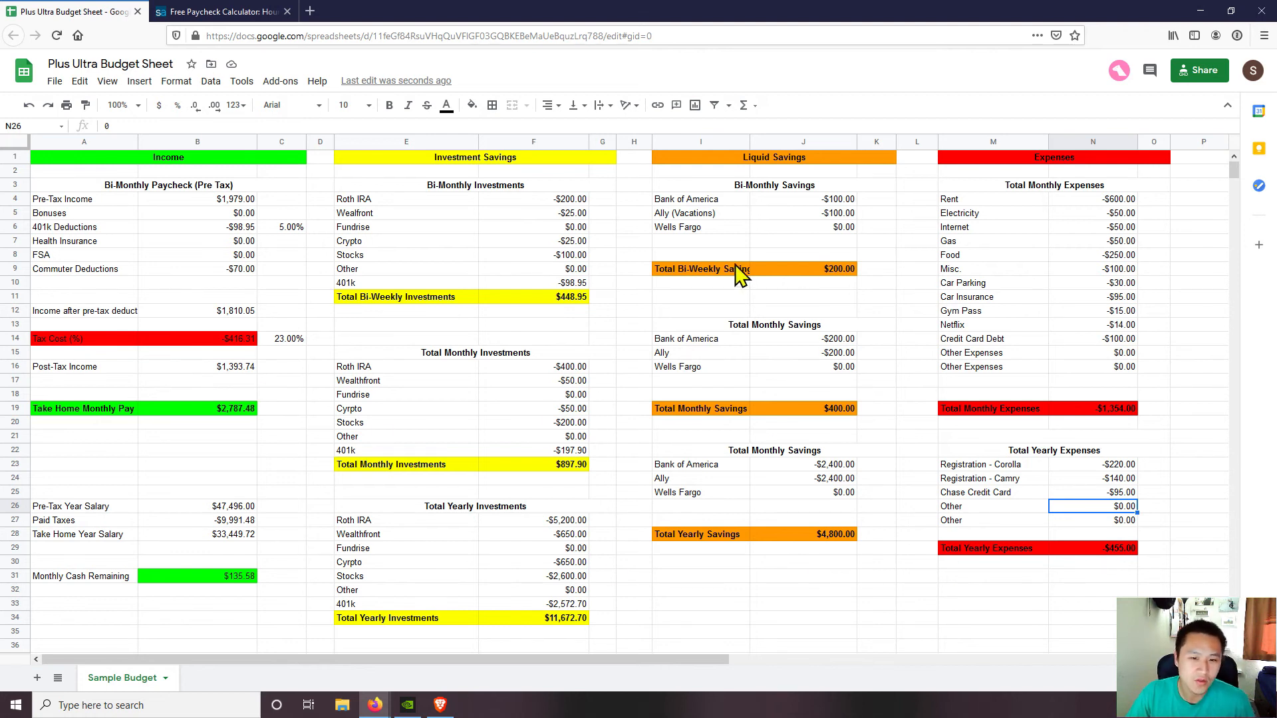
left_click_drag(1026, 468, 1036, 504)
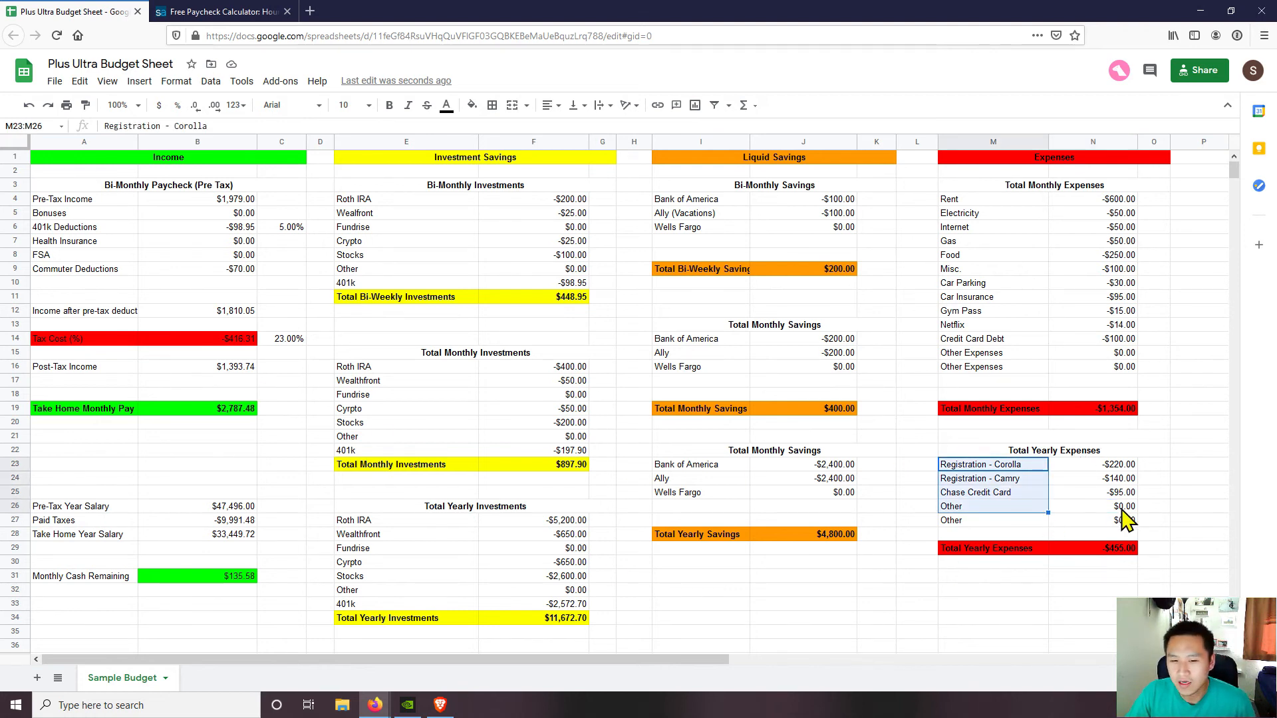
left_click(1120, 508)
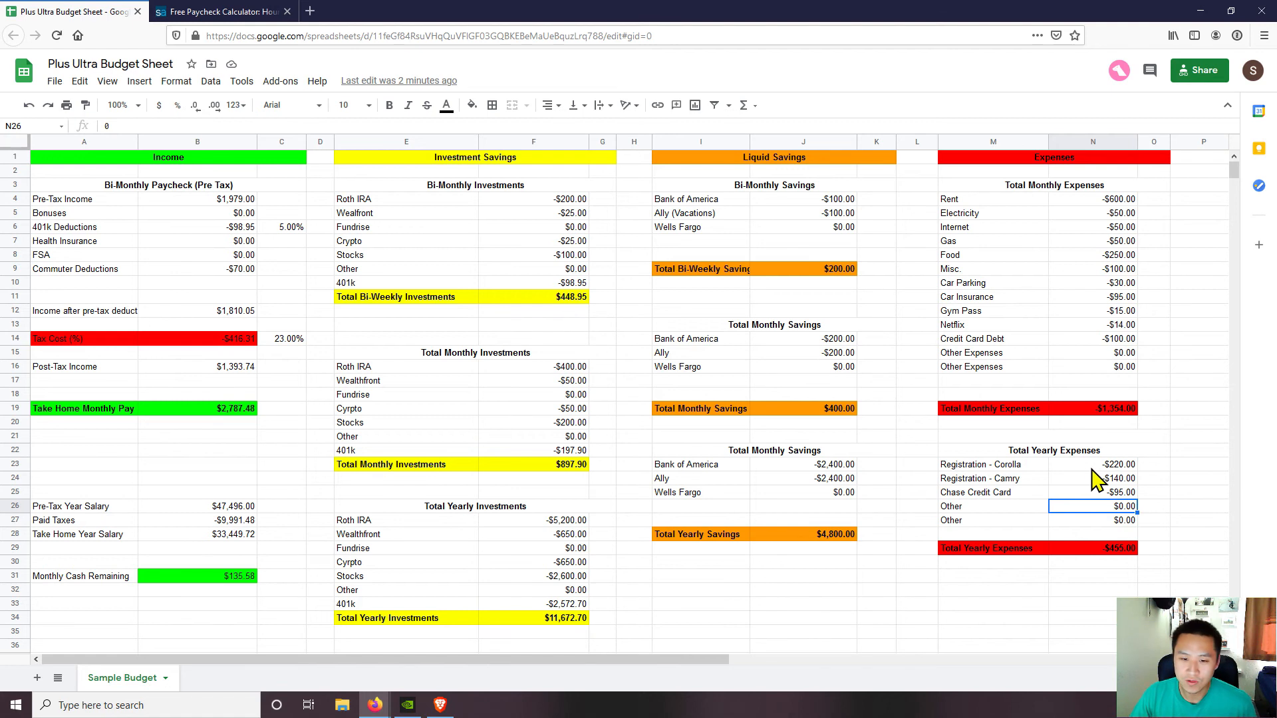
left_click(1092, 493)
left_click(1093, 466)
left_click(1019, 552)
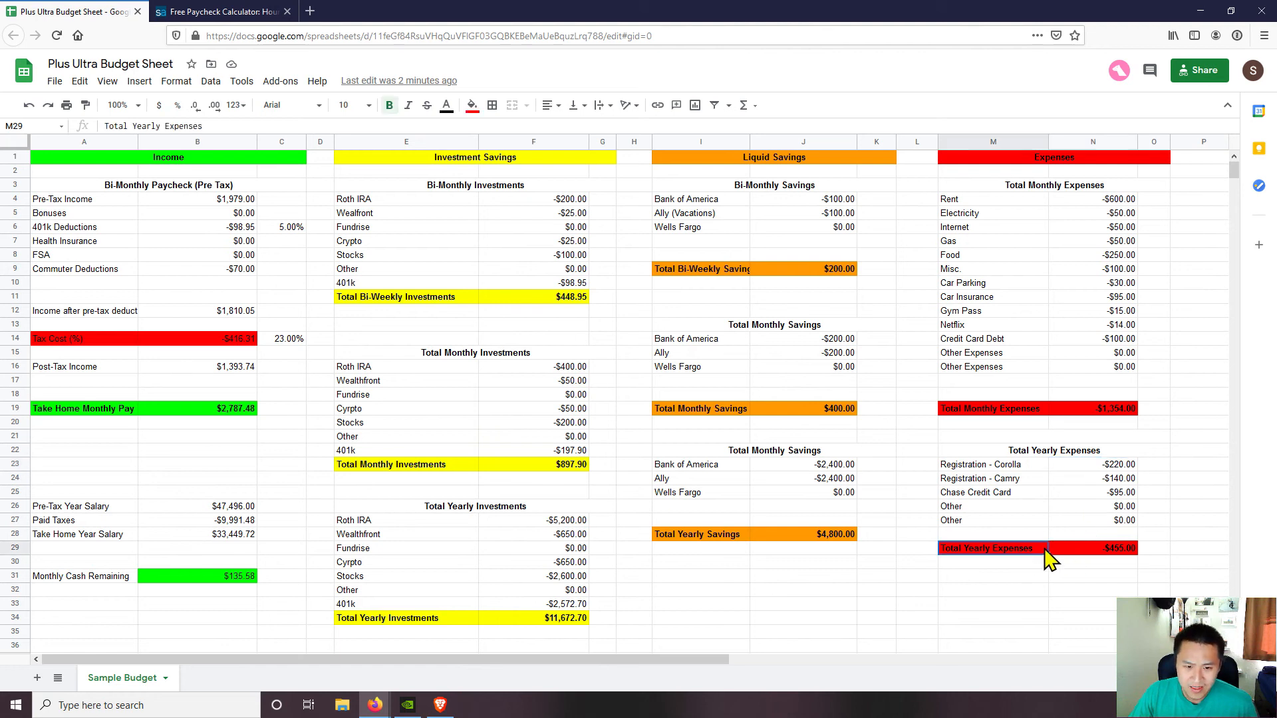
left_click(1093, 552)
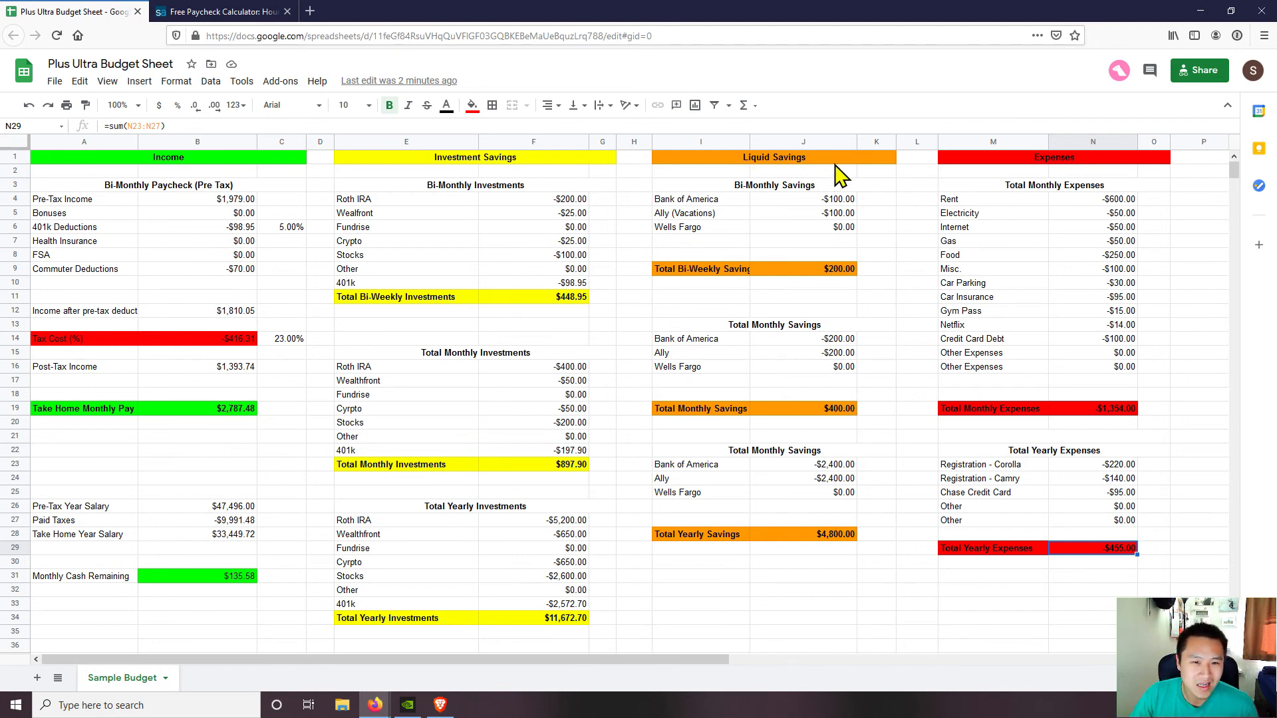
Compare Total Yearly Savings in J28 with Total Yearly Expenses in N29
left_click(835, 213)
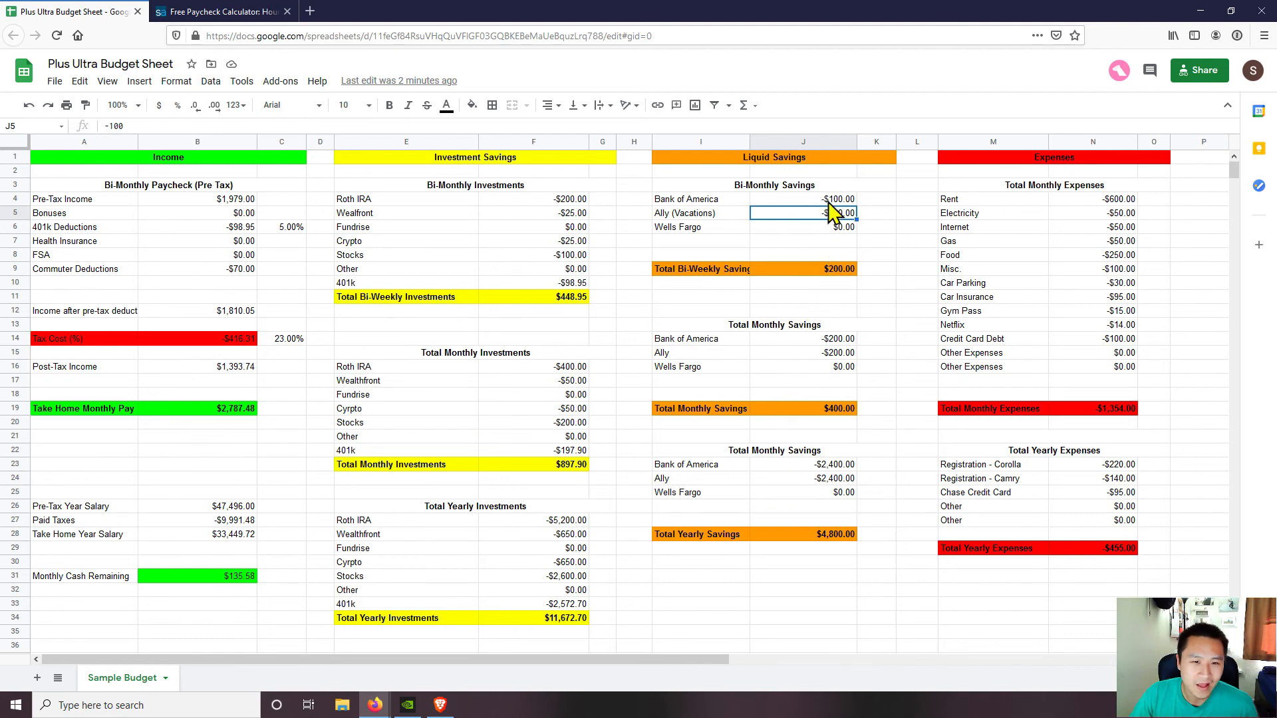
left_click(791, 540)
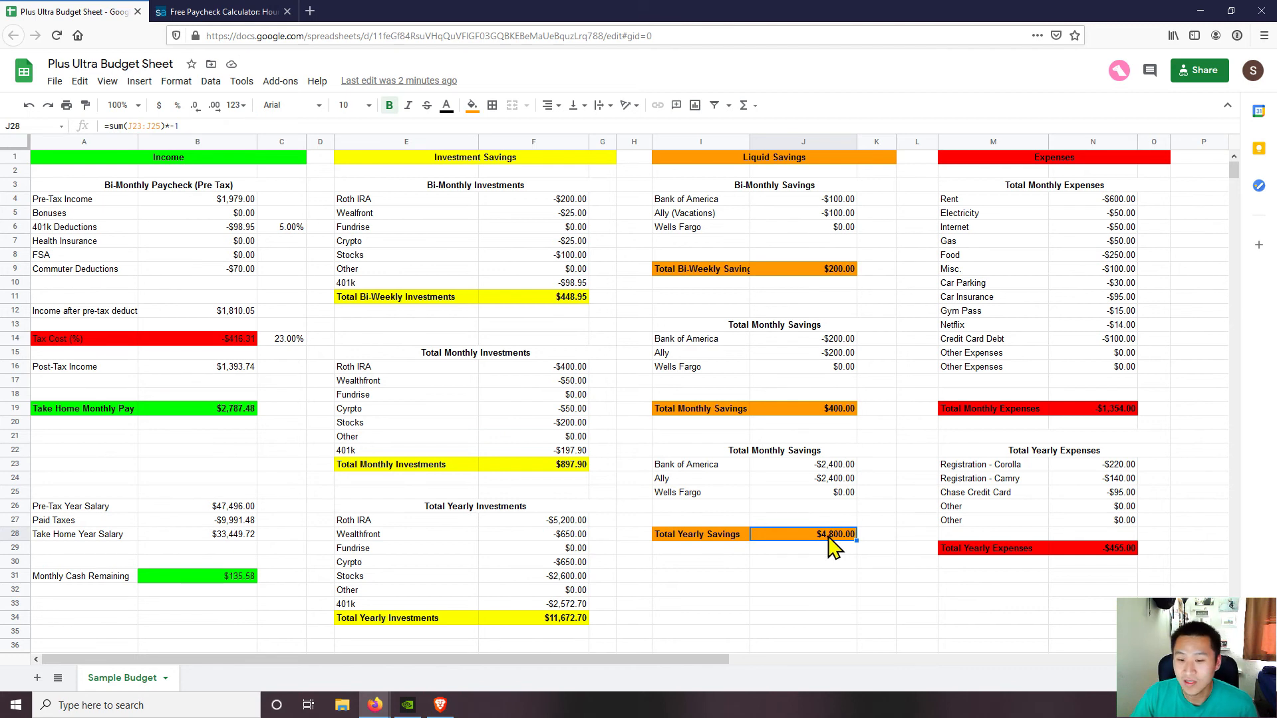
left_click(818, 547)
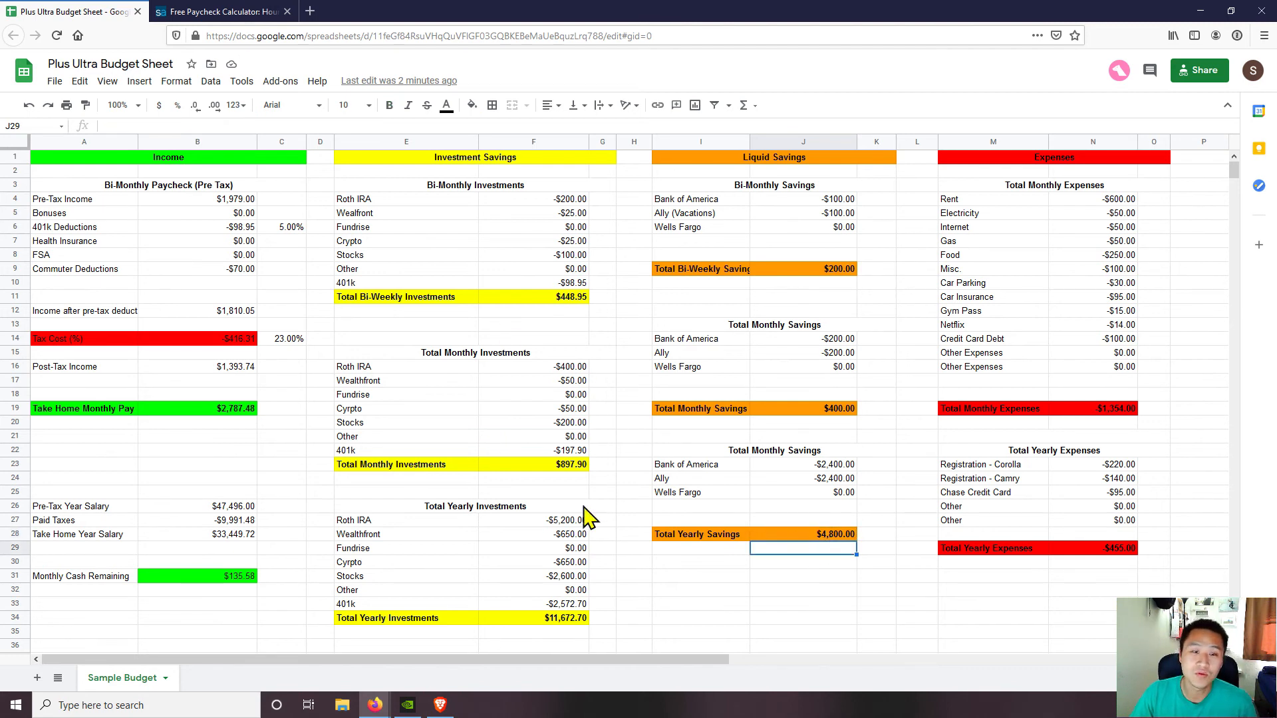
left_click(1113, 551)
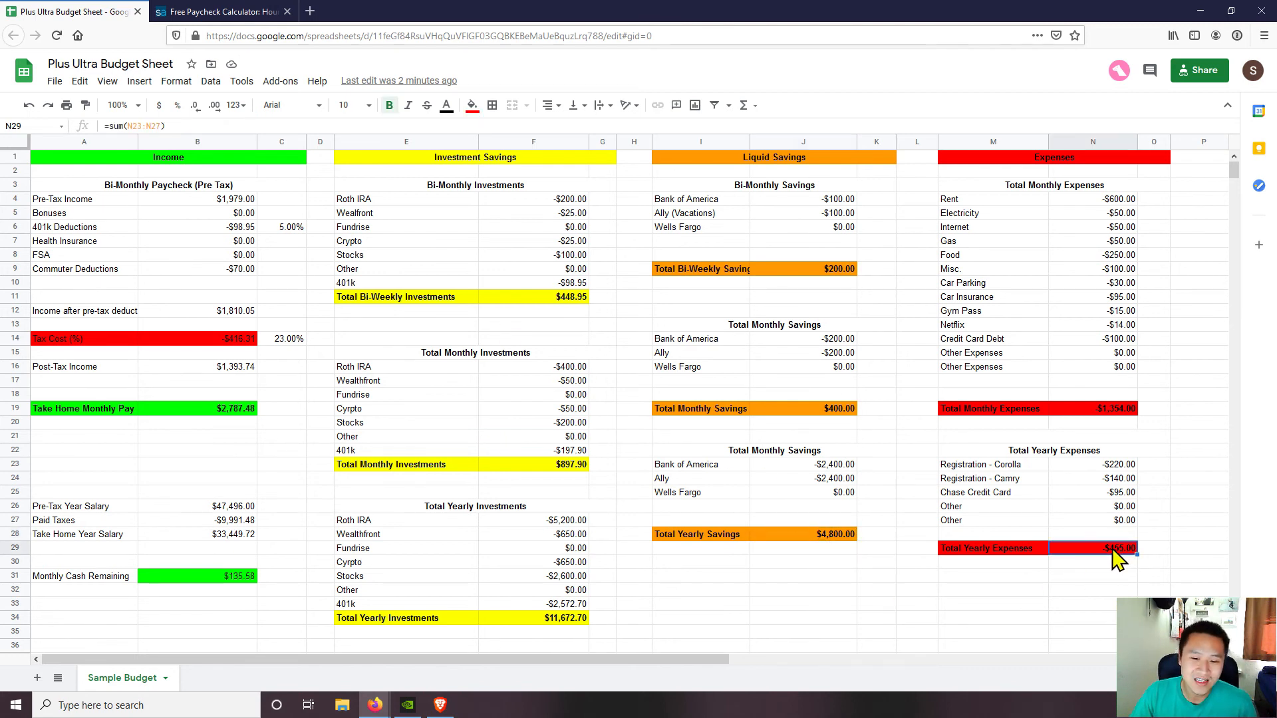
left_click(819, 535)
scroll(732, 559, "down", 2)
scroll(701, 537, "up", 2)
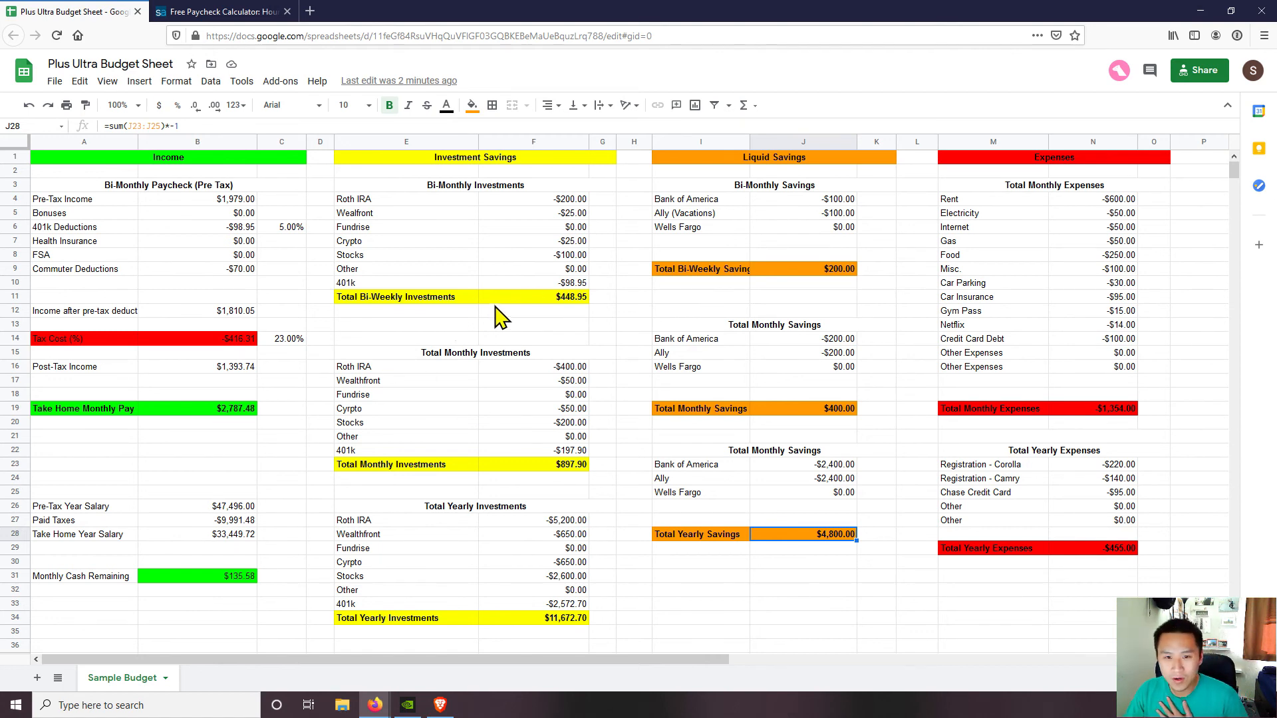
Review the input amounts for monthly expenses in column N, bi-monthly investments in column F and bi-monthly savings in column J
left_click(444, 411)
left_click_drag(1056, 199, 1078, 354)
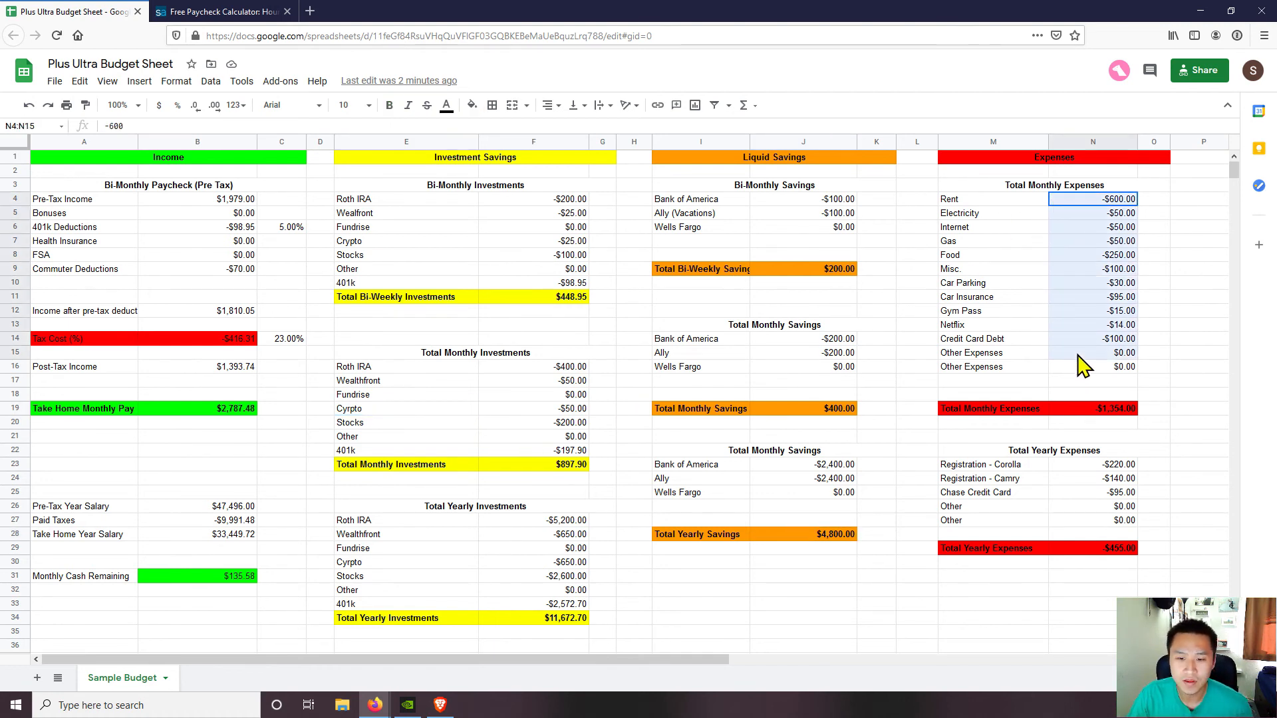
left_click(1014, 352)
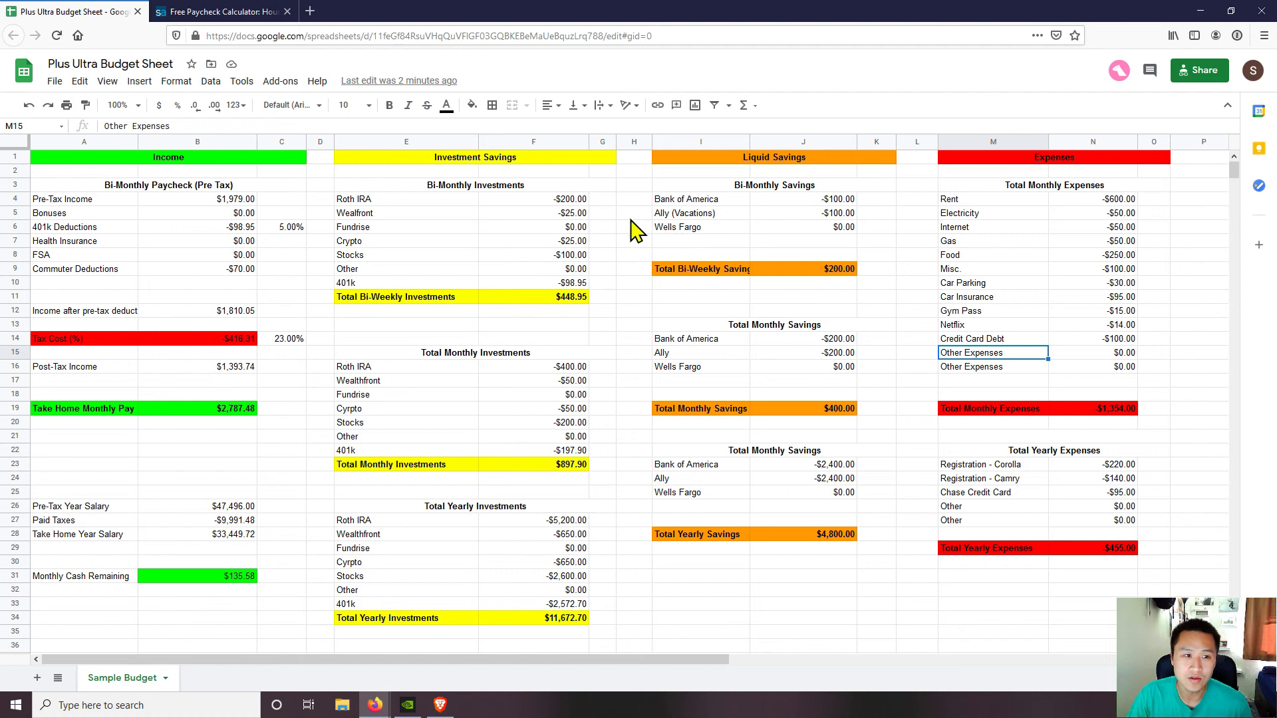
left_click_drag(552, 199, 542, 271)
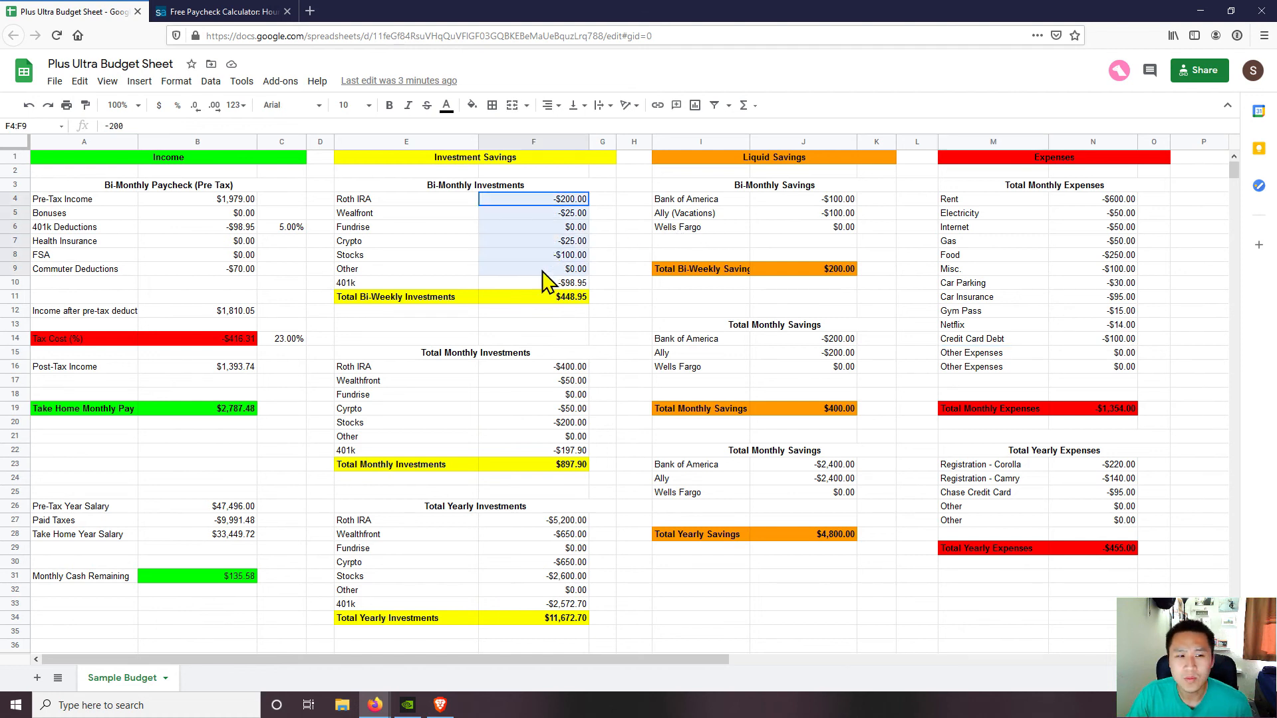
left_click(529, 286)
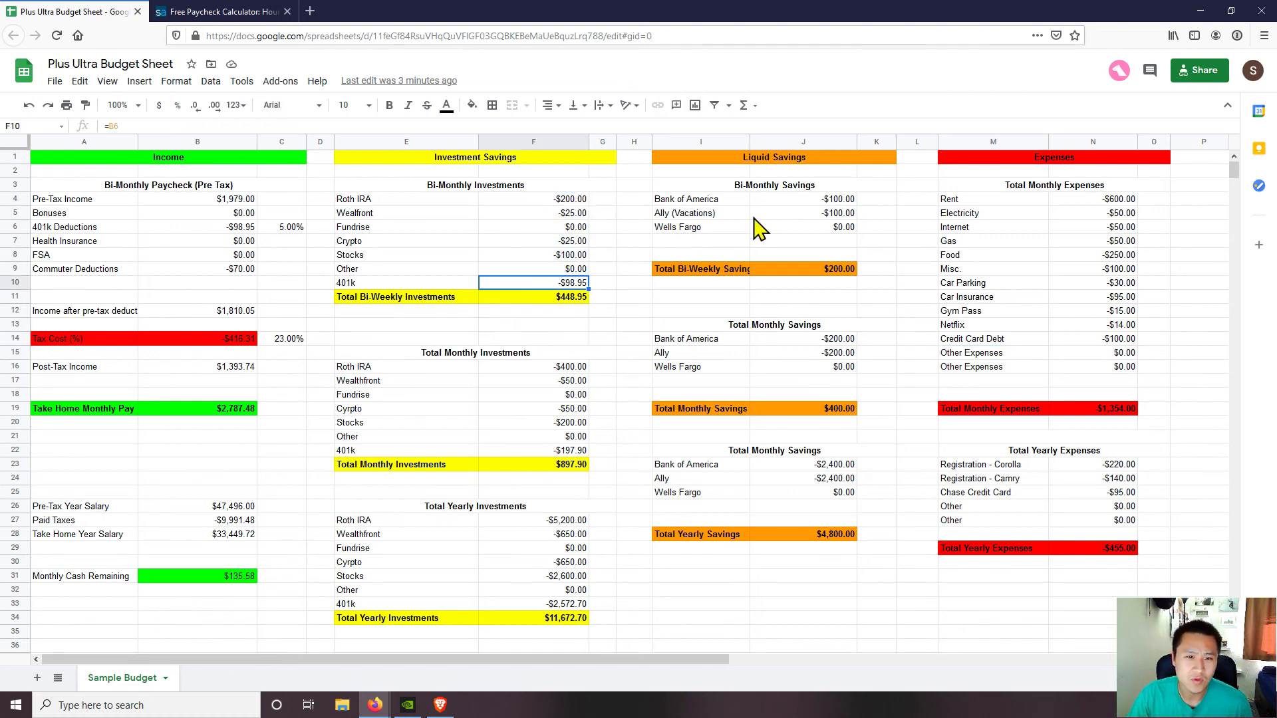
left_click_drag(814, 201, 824, 246)
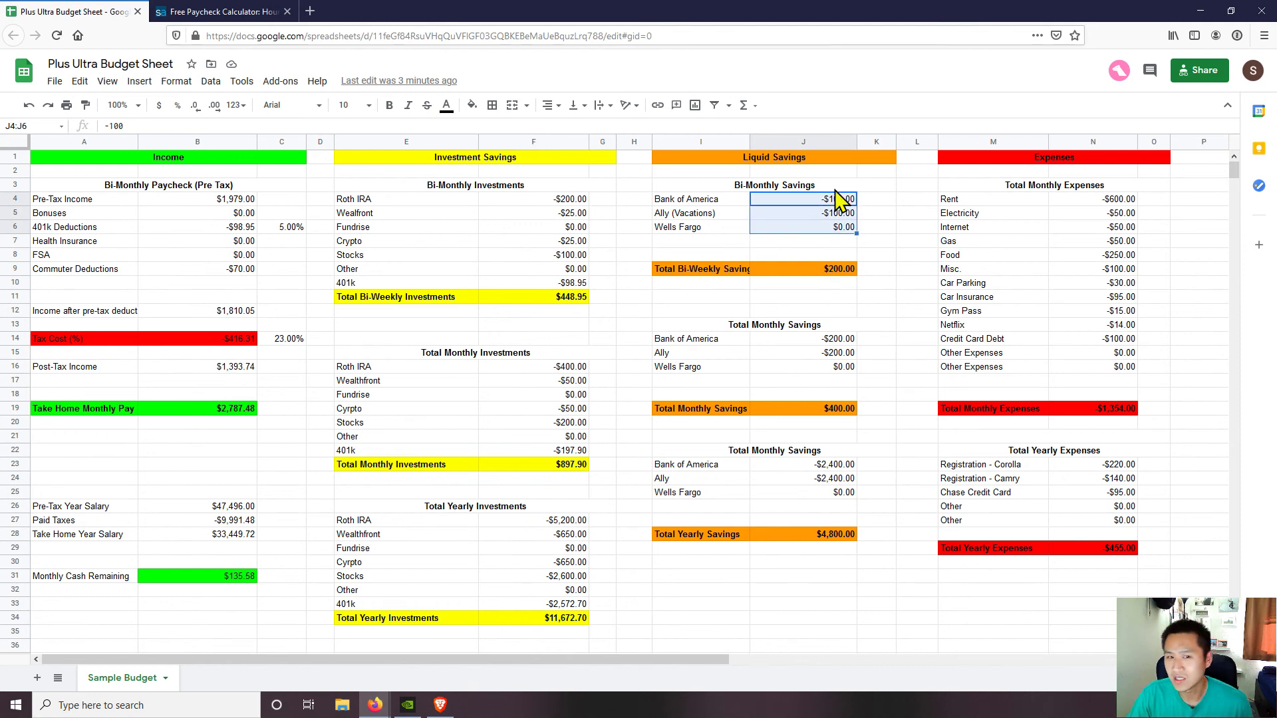
left_click(819, 521)
scroll(891, 441, "down", 1)
scroll(891, 442, "up", 1)
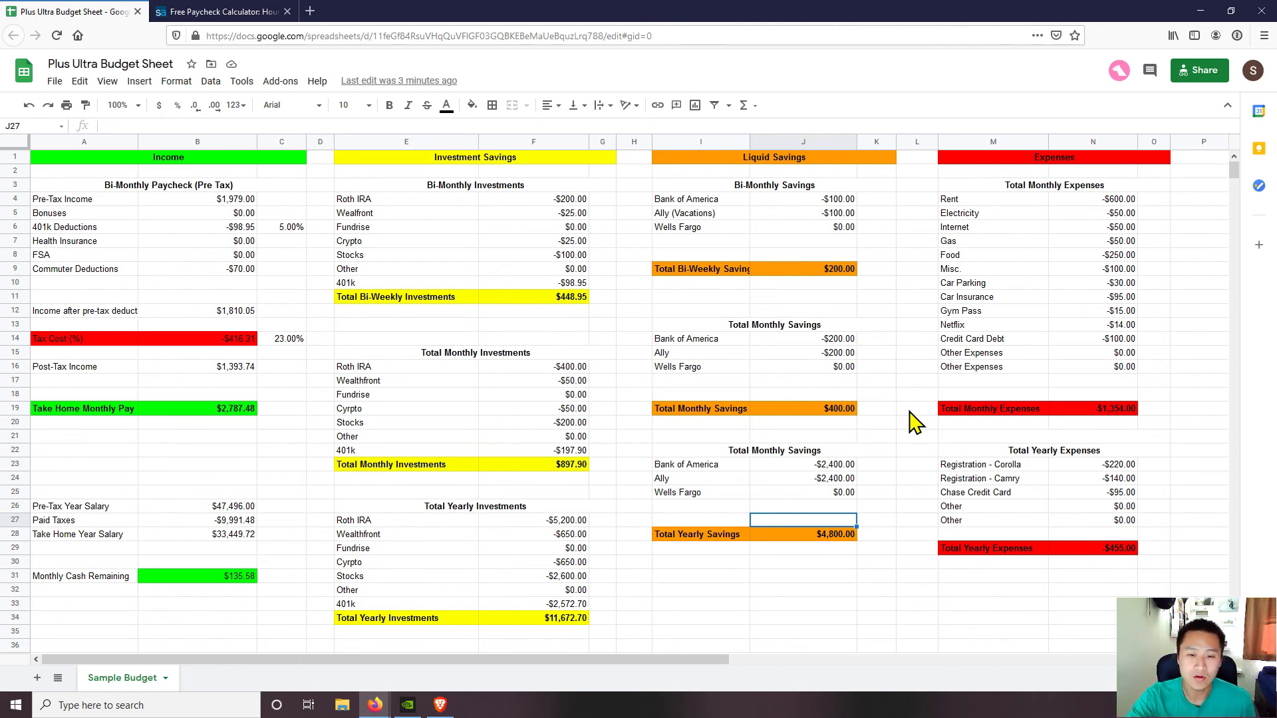
scroll(911, 418, "down", 1)
scroll(904, 417, "up", 1)
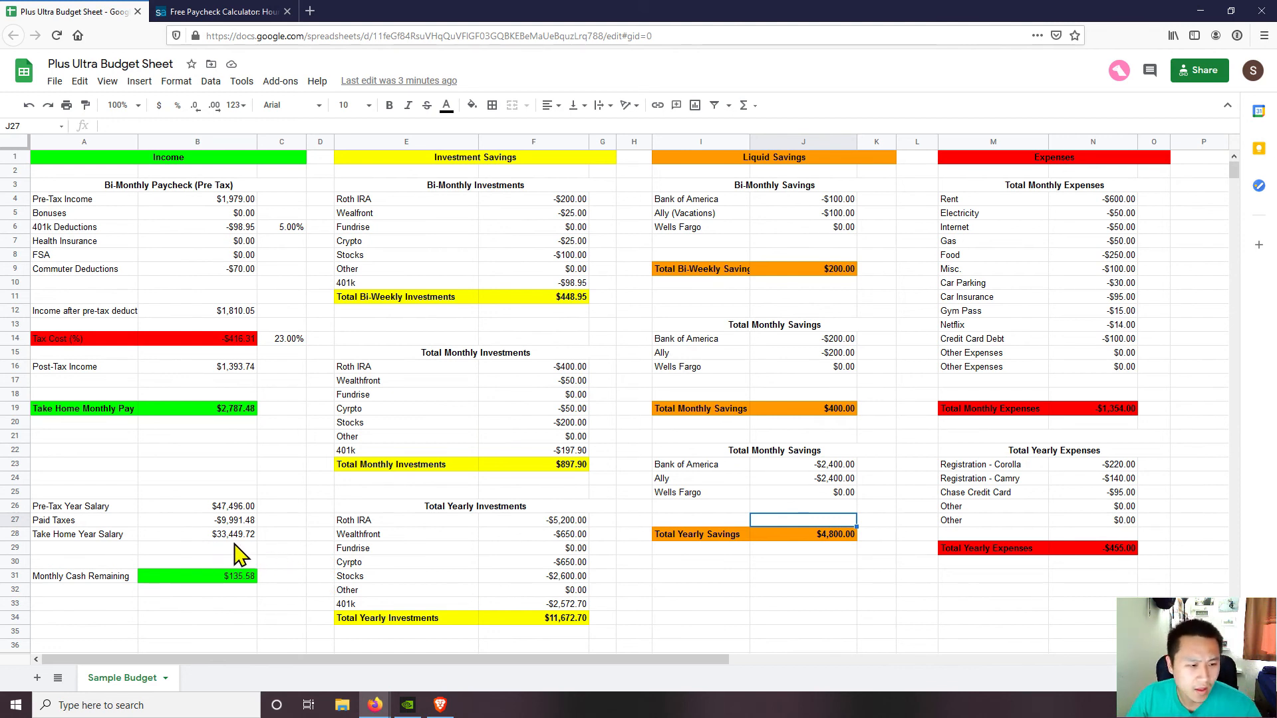
Check the formulas for Total Yearly Savings in J28 and Total Yearly Investments in F34
left_click(462, 613)
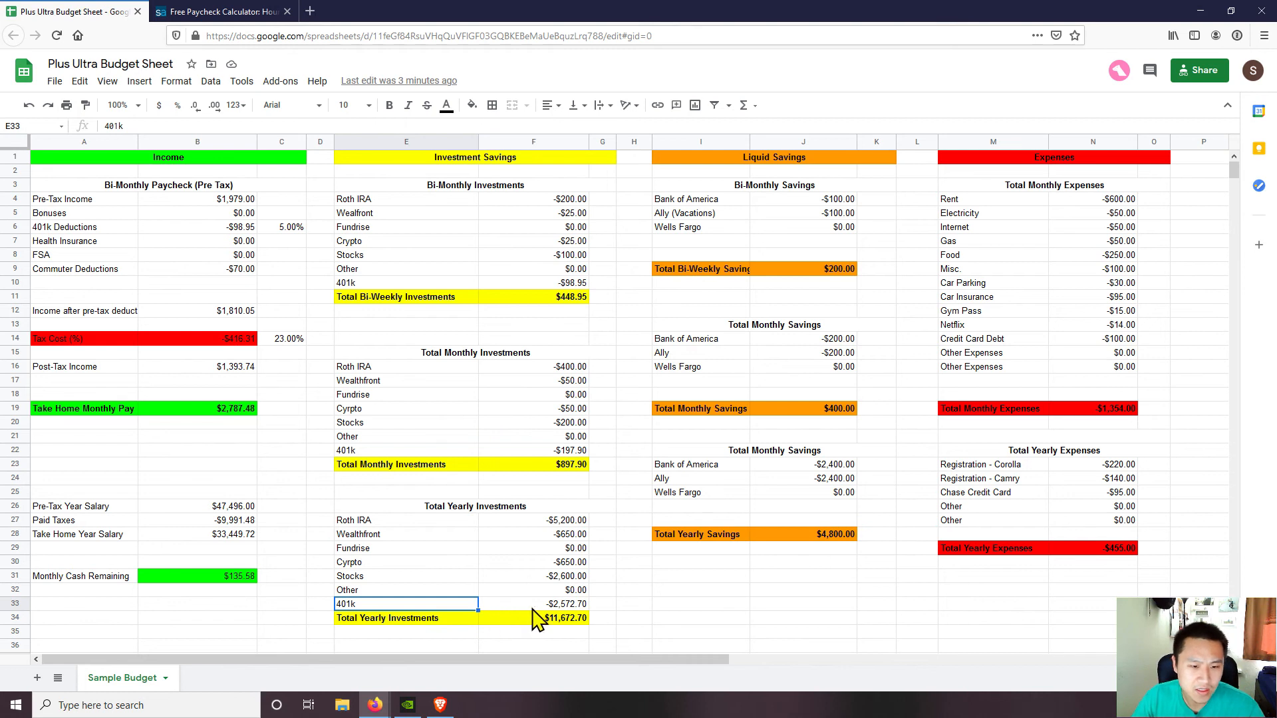
left_click(733, 538)
left_click(827, 542)
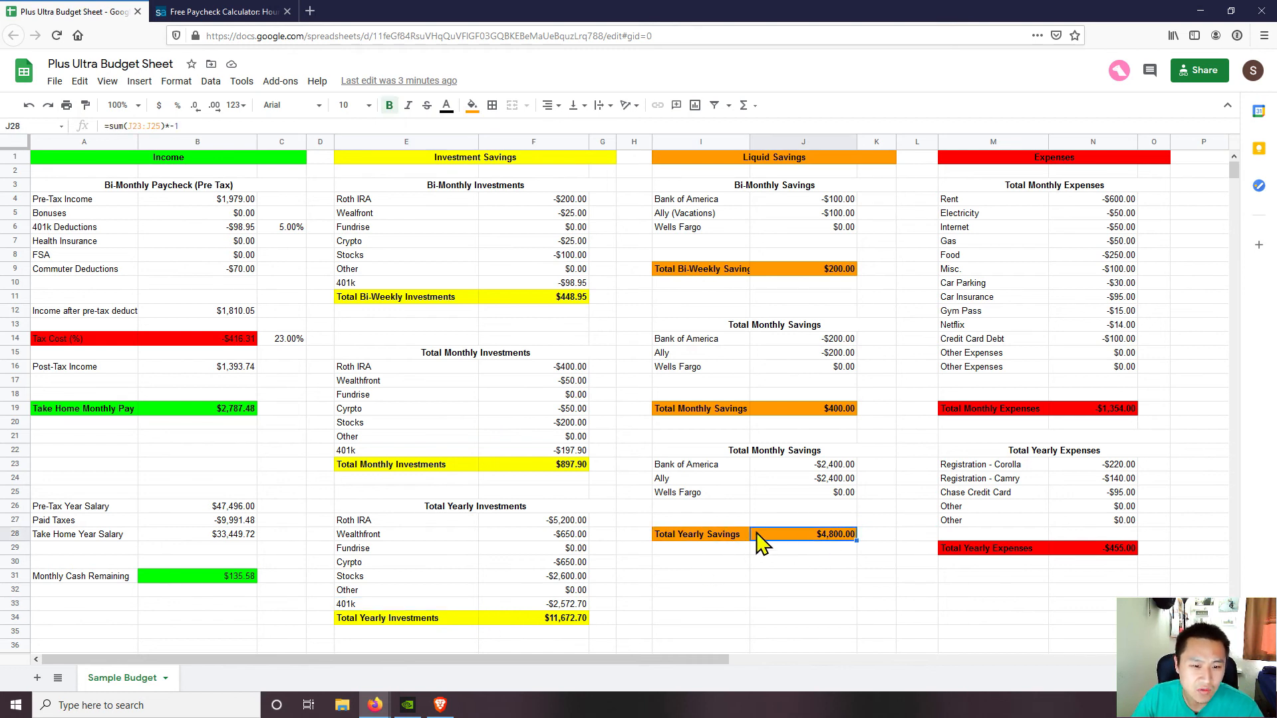
left_click(553, 631)
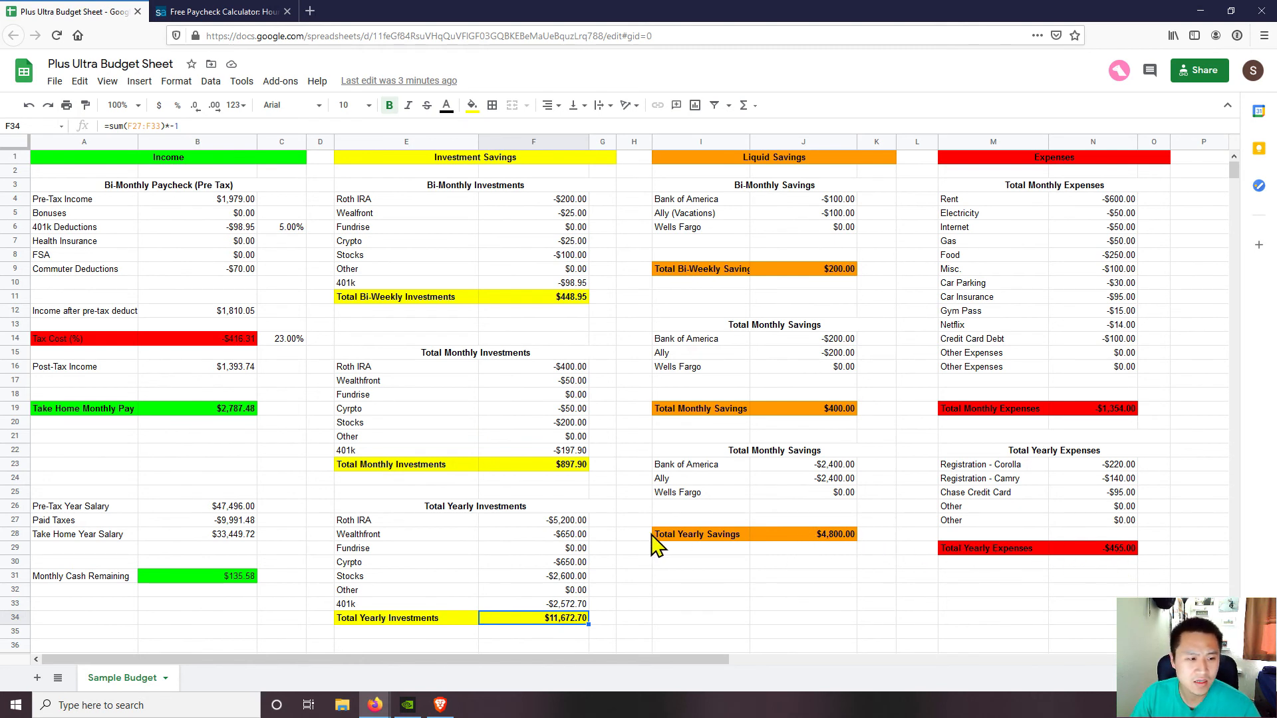
Check the formulas for Pre-Tax Year Salary in B26 and Paid Taxes in B27
left_click(263, 508)
left_click(252, 510)
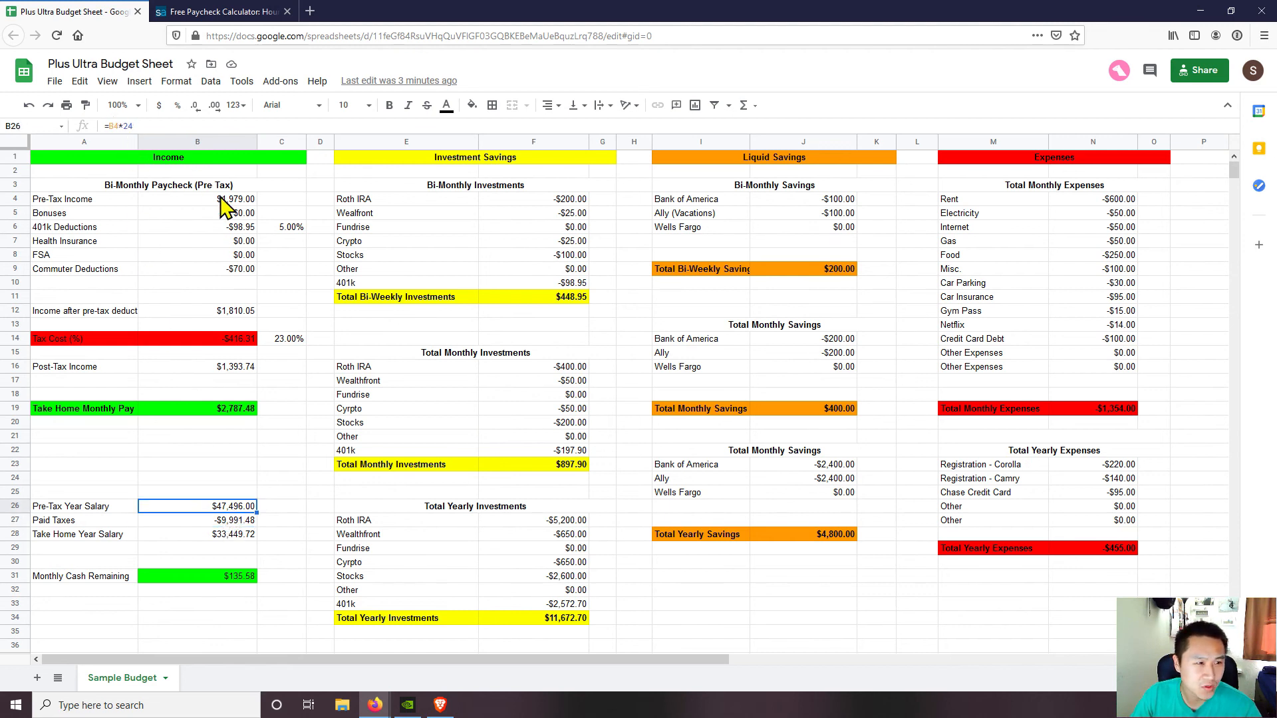
left_click(247, 524)
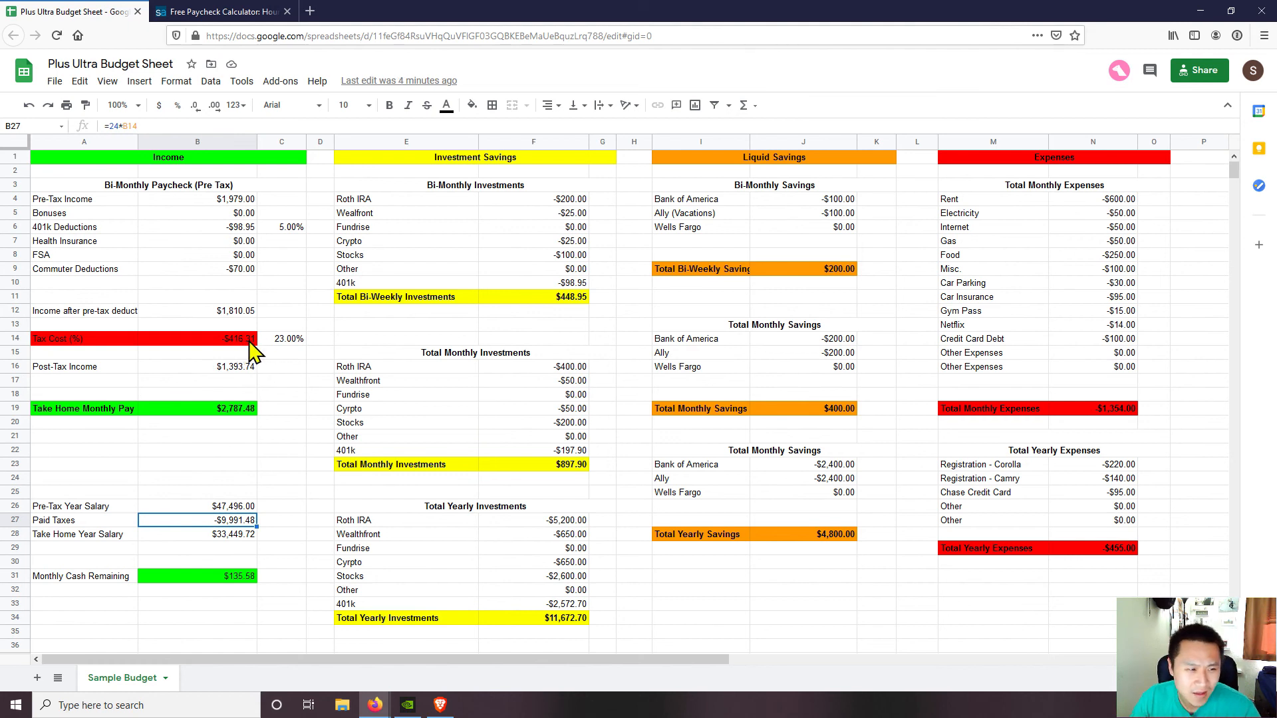
Test a Tax Cost rate of 30% in C14 and set it back to 23%
left_click(288, 339)
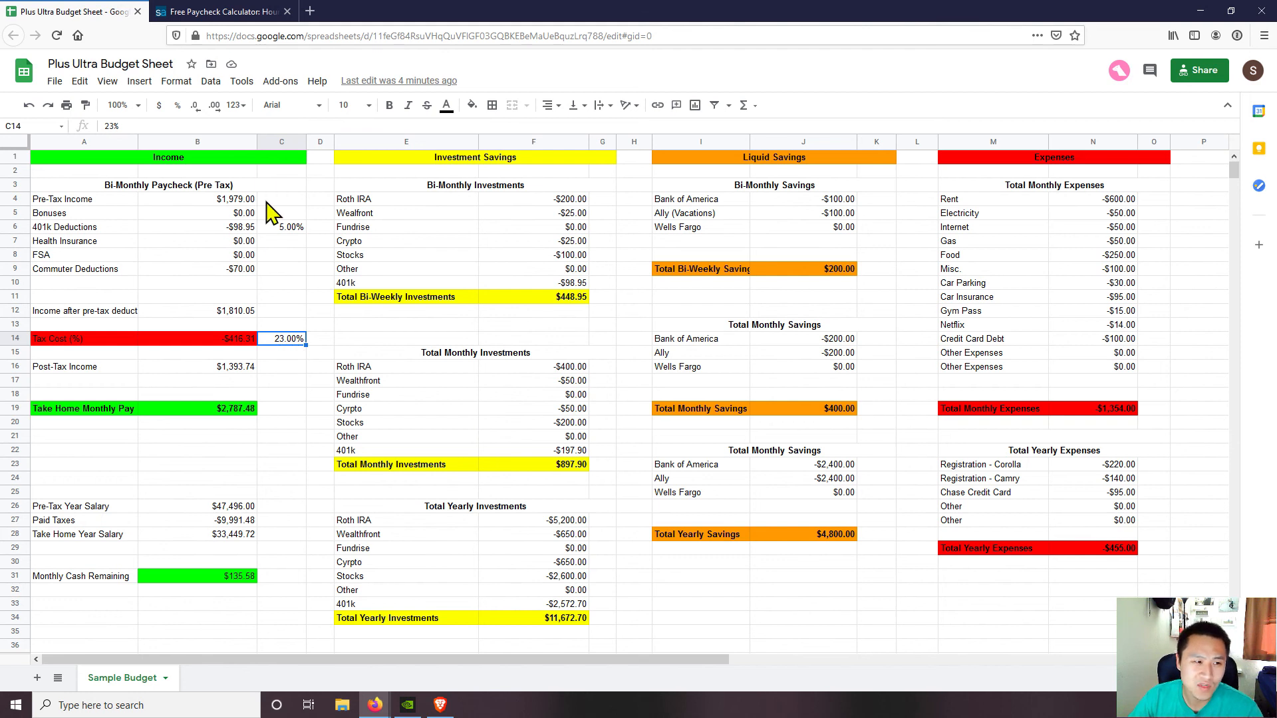
type("2")
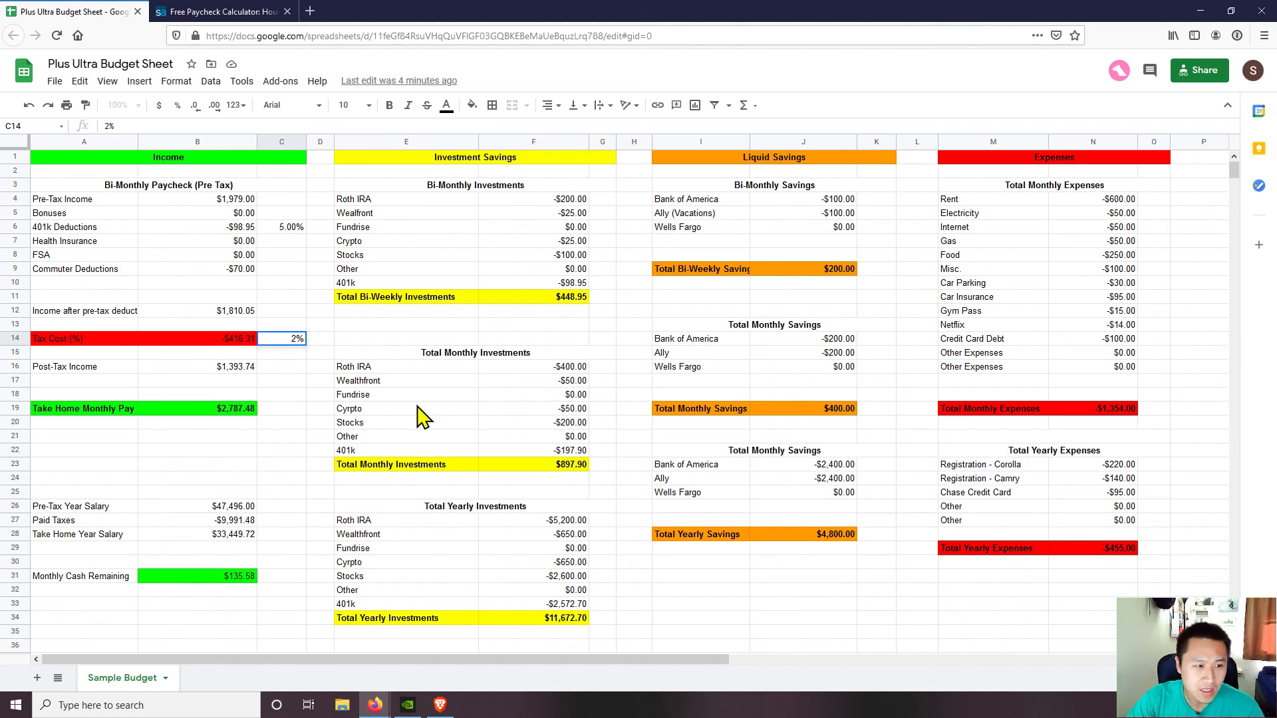
key("Return")
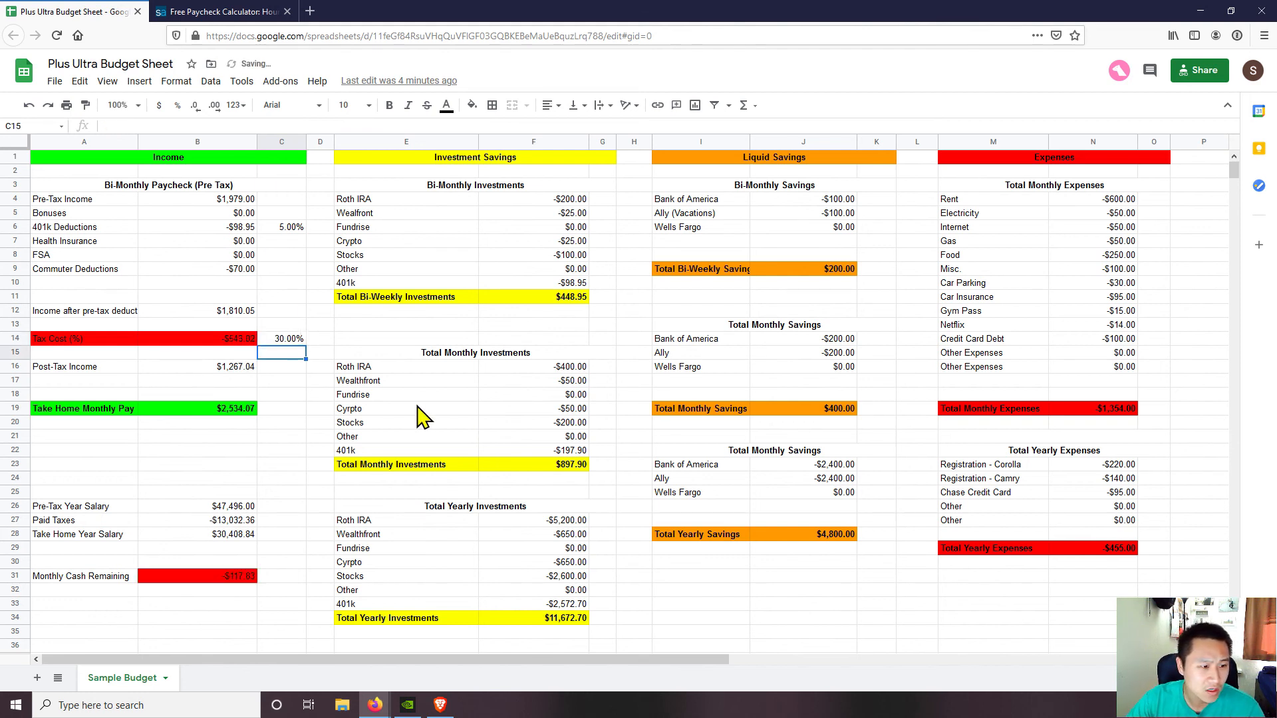
left_click(286, 339)
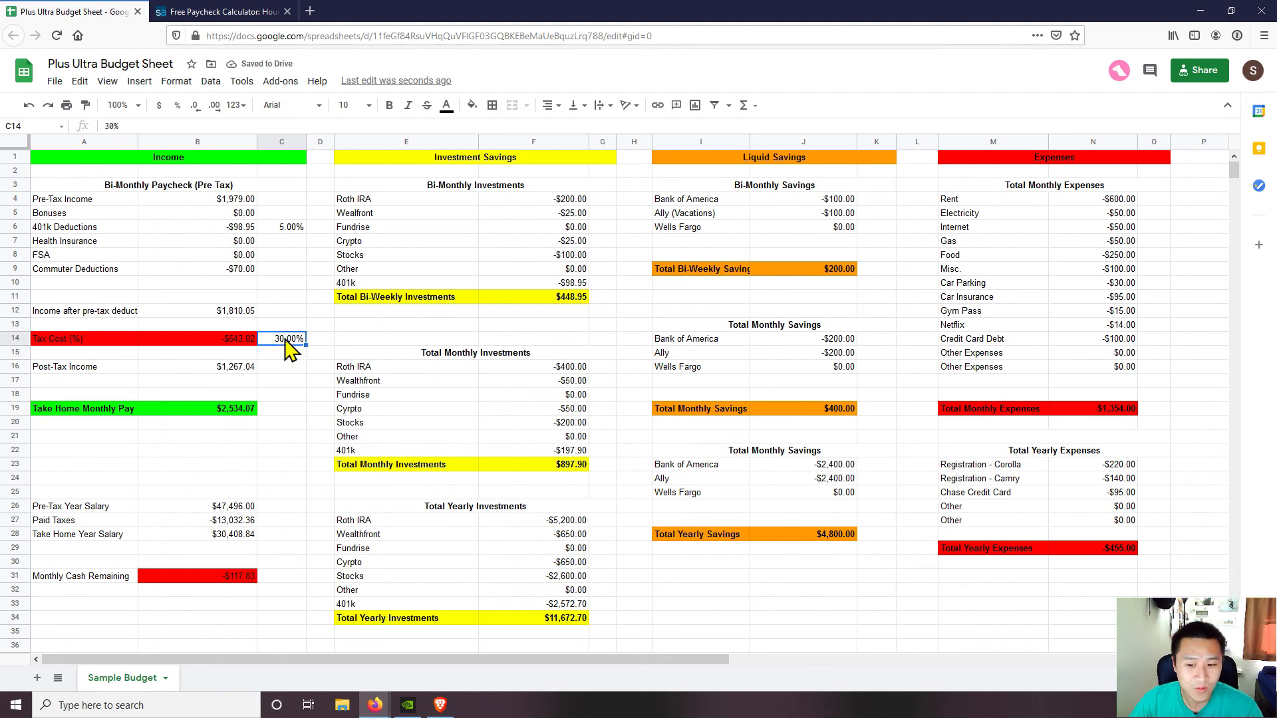
type("23")
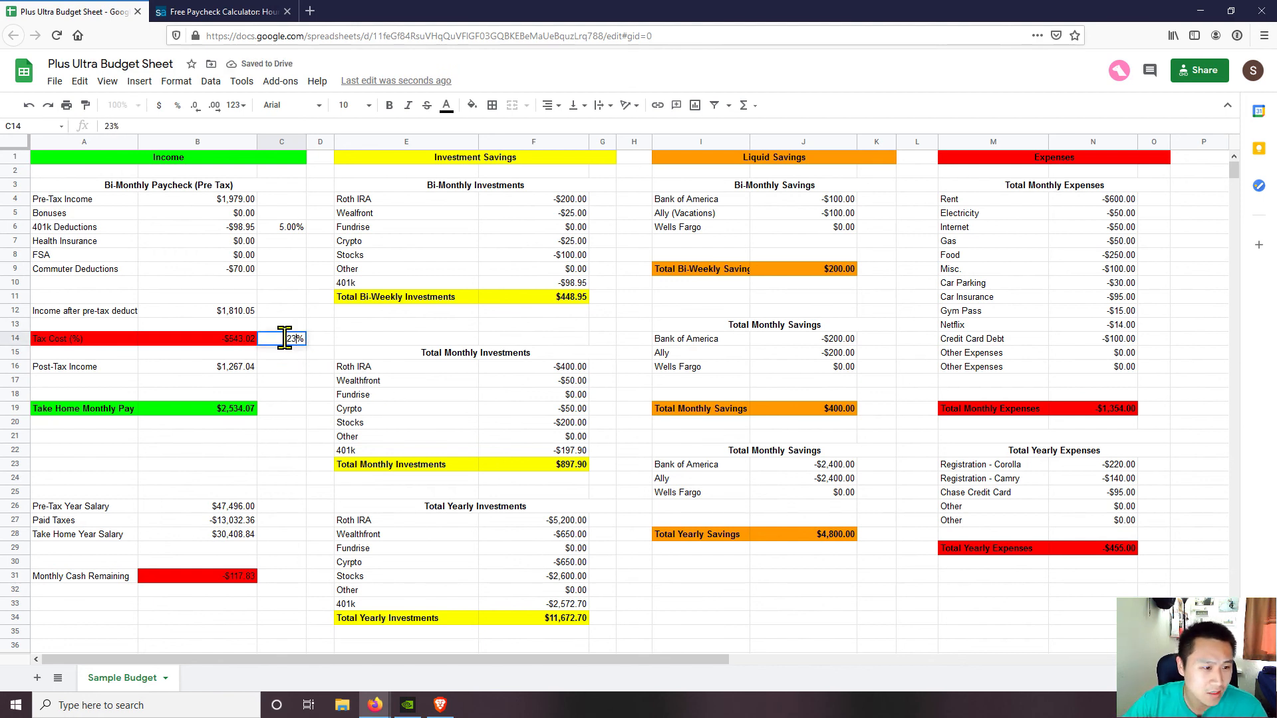
key("Return")
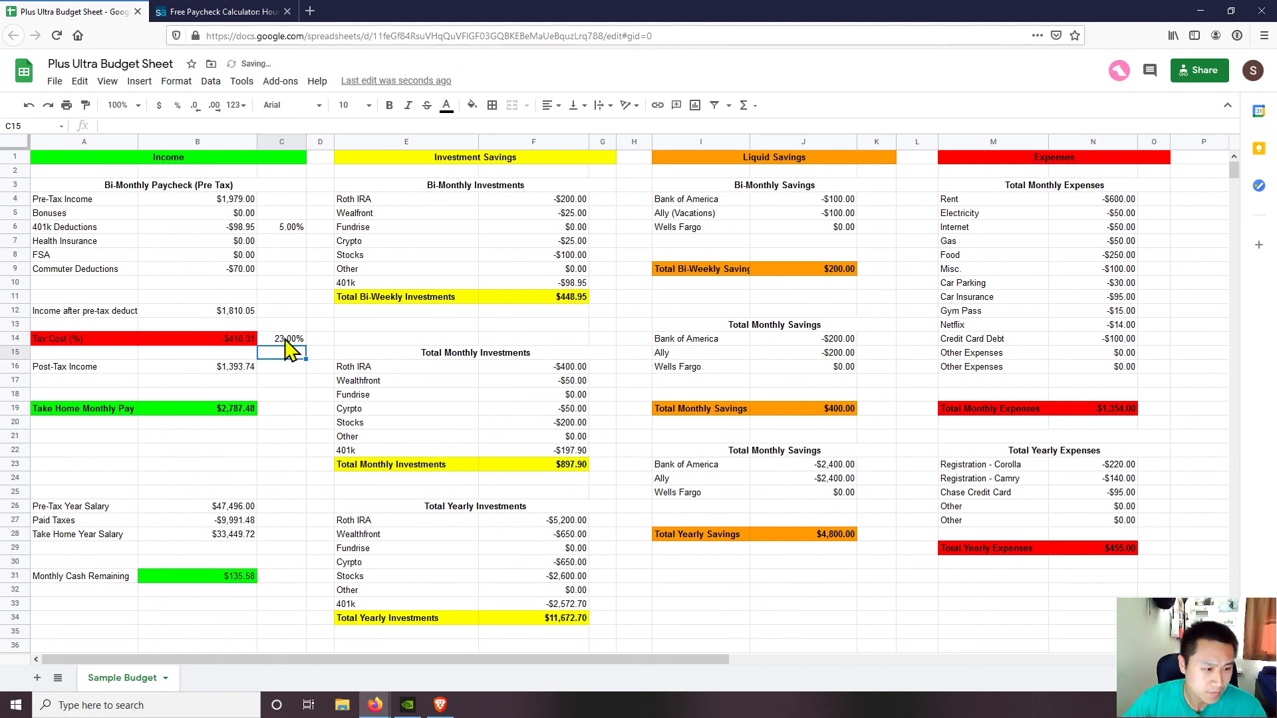
Check the formula for Take Home Year Salary in B28
left_click(248, 540)
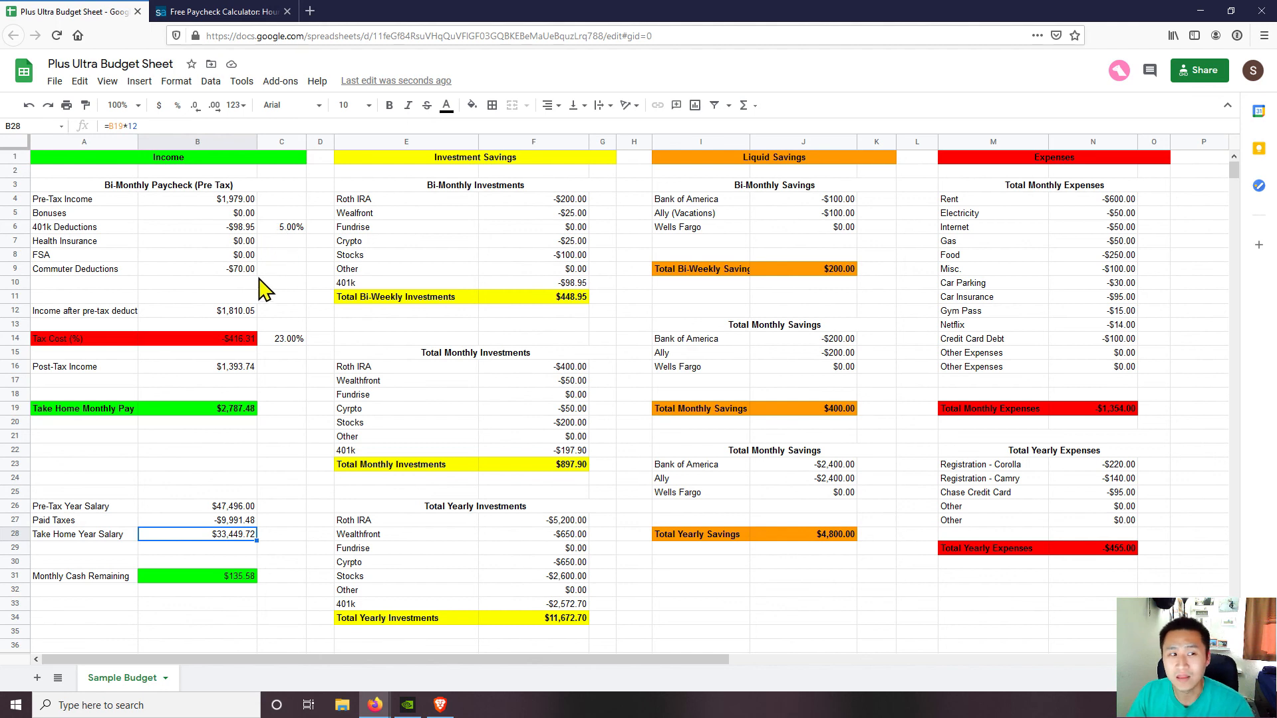
Duplicate the Sample Budget sheet and rename the copy Sample Budget 2
right_click(121, 682)
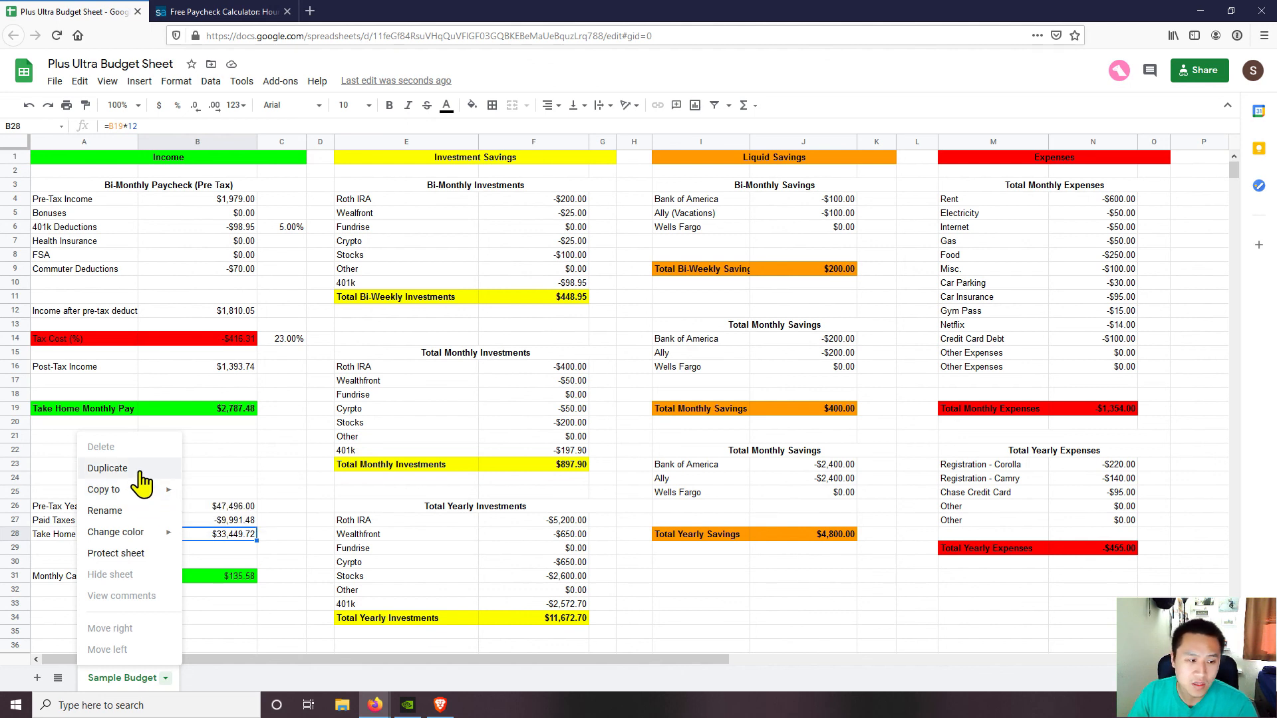
left_click(141, 480)
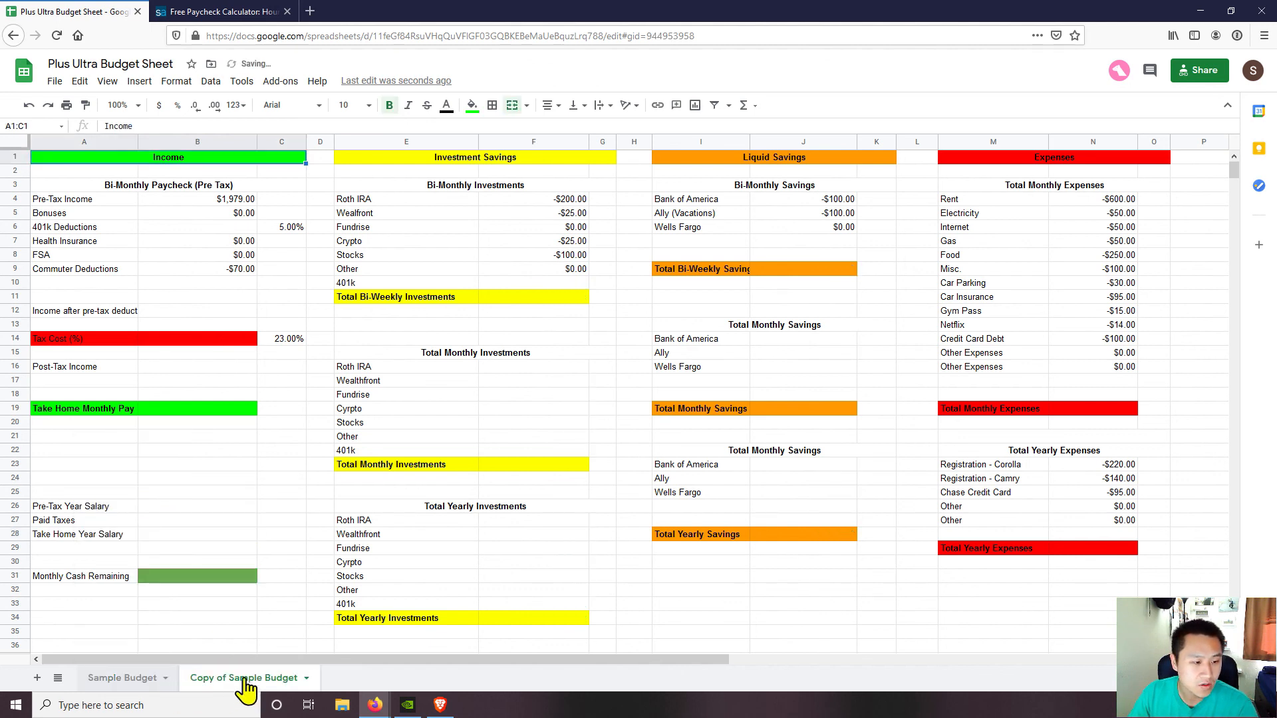
right_click(255, 681)
left_click(225, 521)
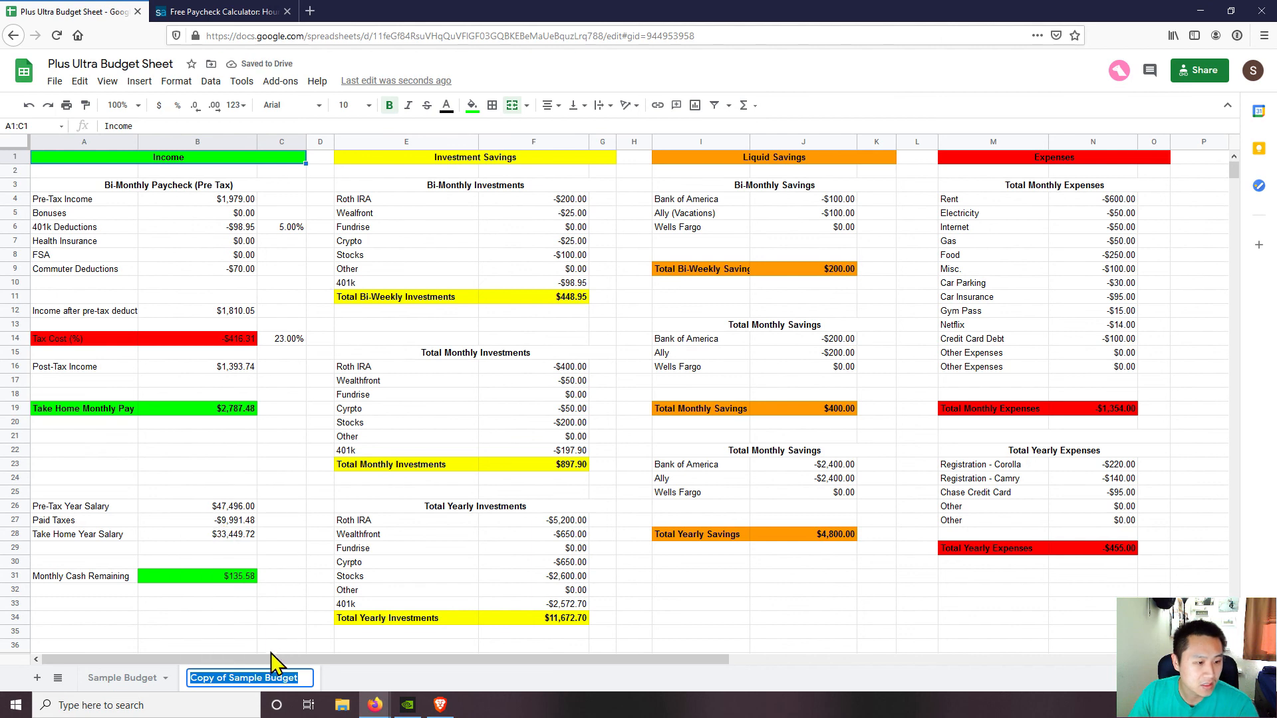
type("Sample Budget")
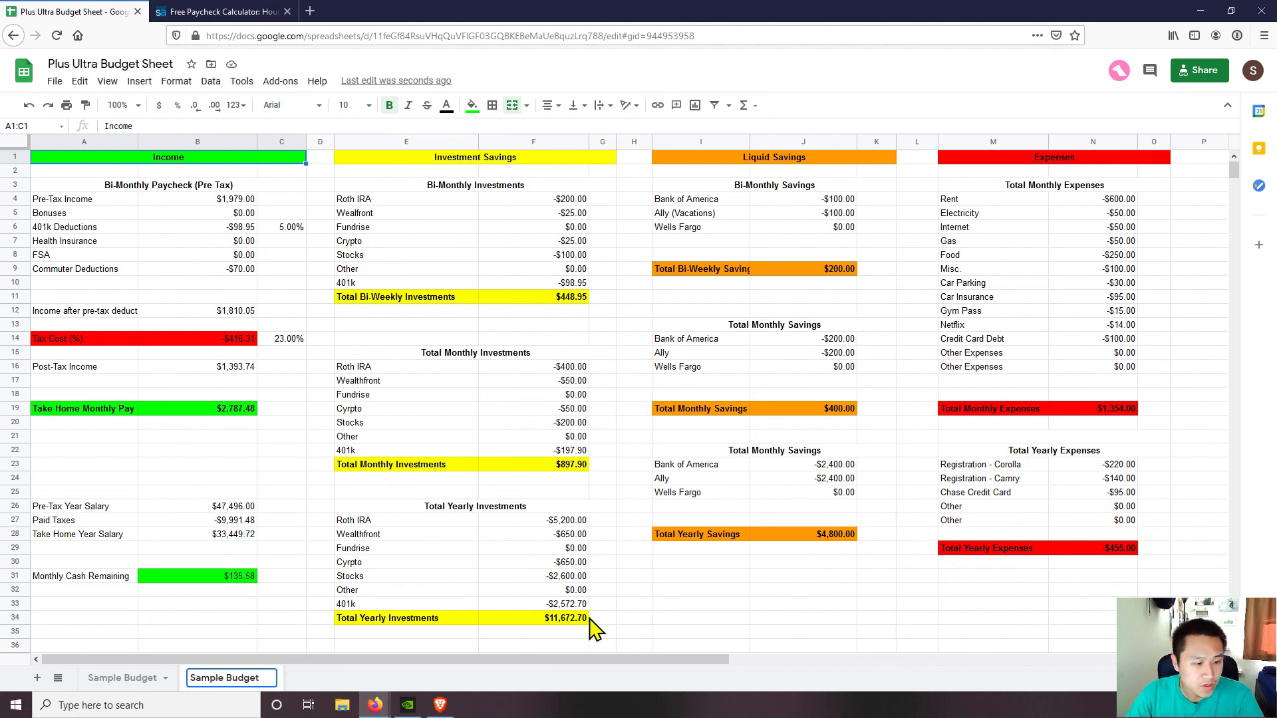
key("Return")
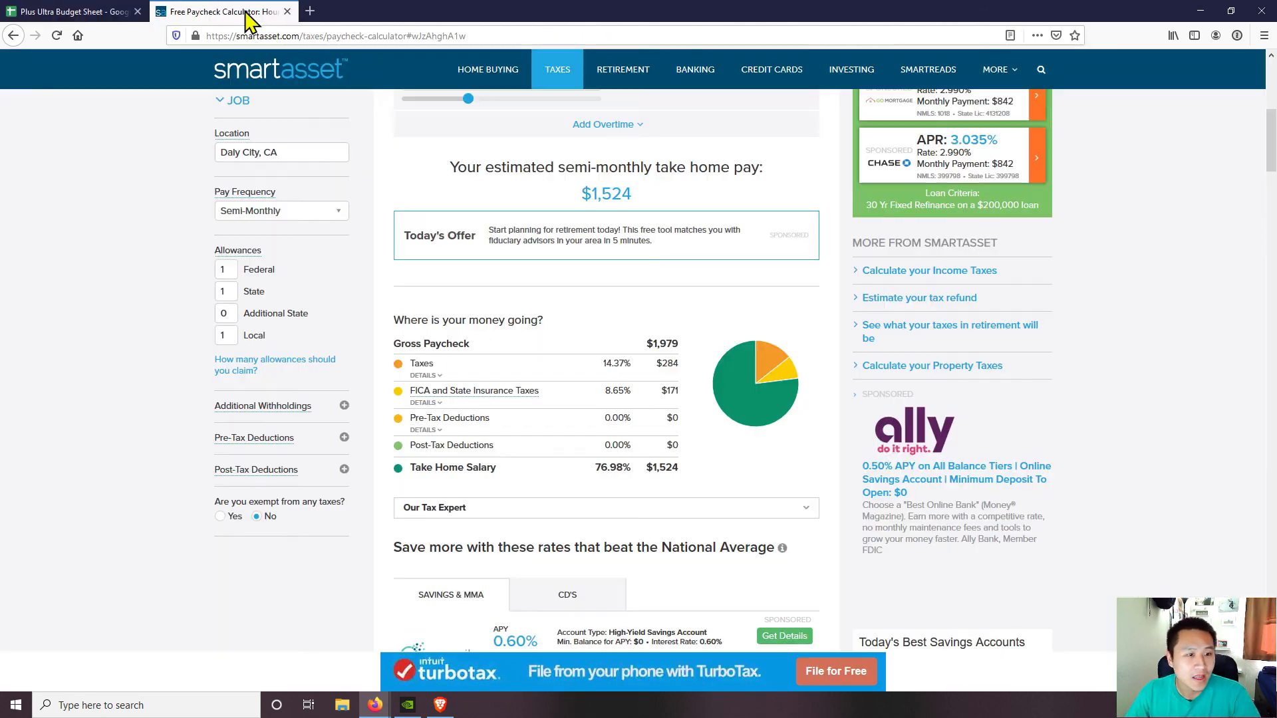
Switch to the SmartAsset paycheck calculator and set the yearly salary to $70,000
left_click(242, 12)
scroll(592, 348, "up", 4)
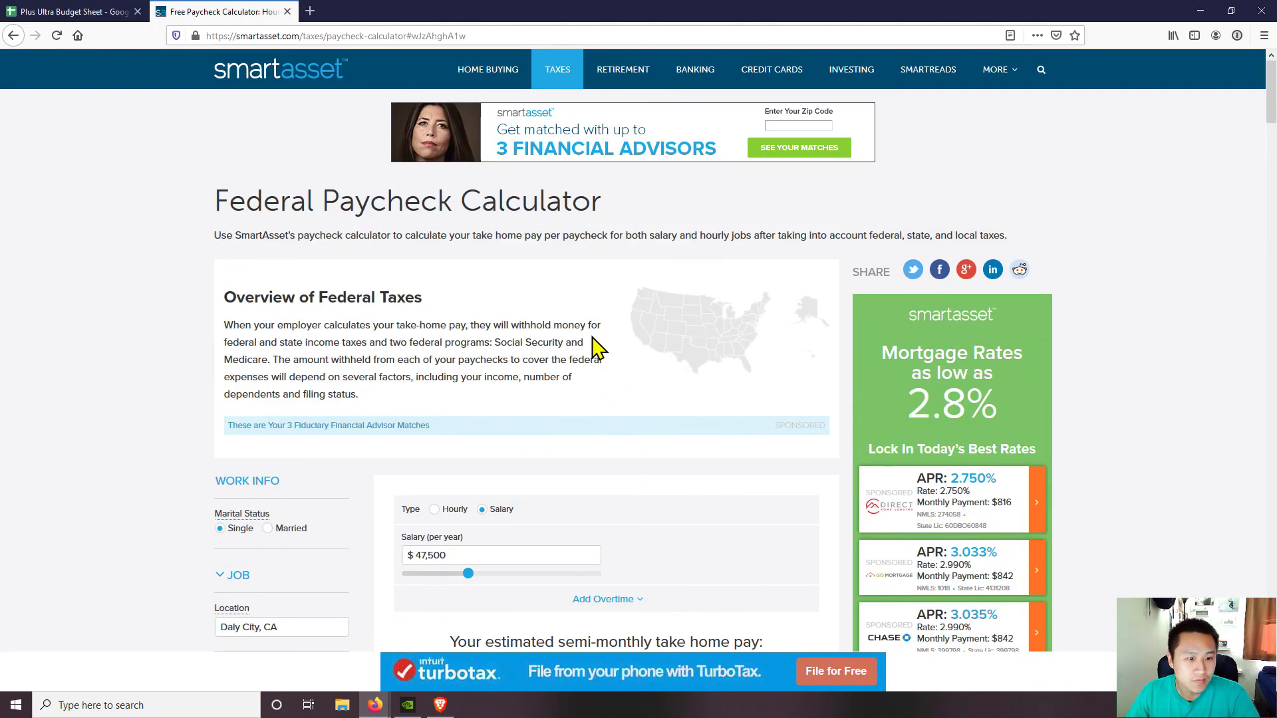
scroll(533, 427, "down", 2)
left_click_drag(502, 422, 368, 423)
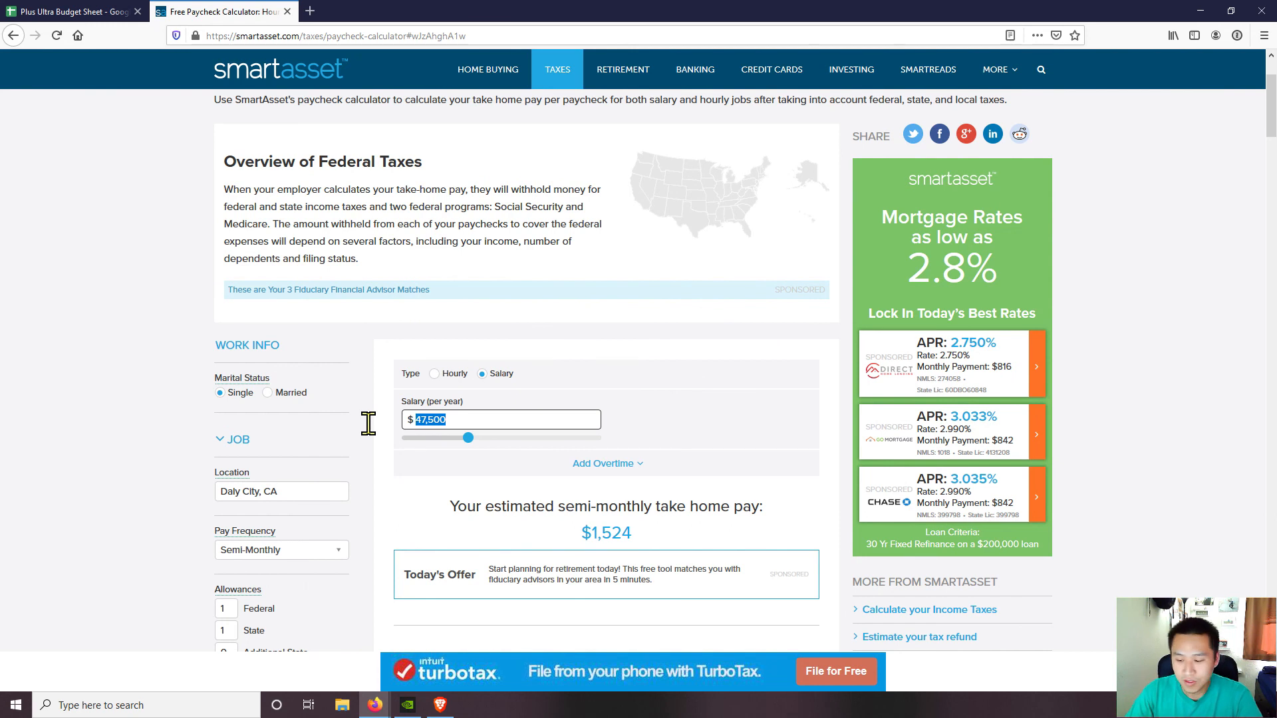
type("700")
left_click(368, 424)
Review the estimated semi-monthly take home pay and the gross paycheck in the calculator's results
scroll(674, 371, "down", 2)
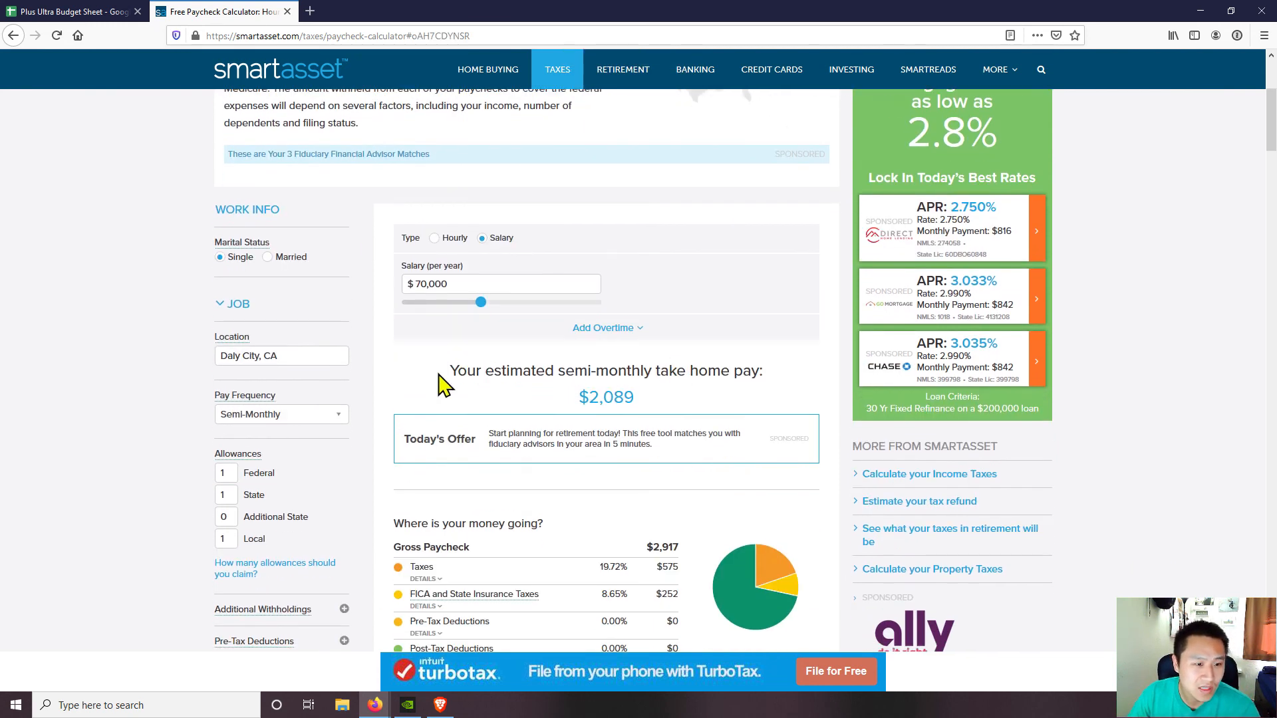
scroll(466, 384, "down", 2)
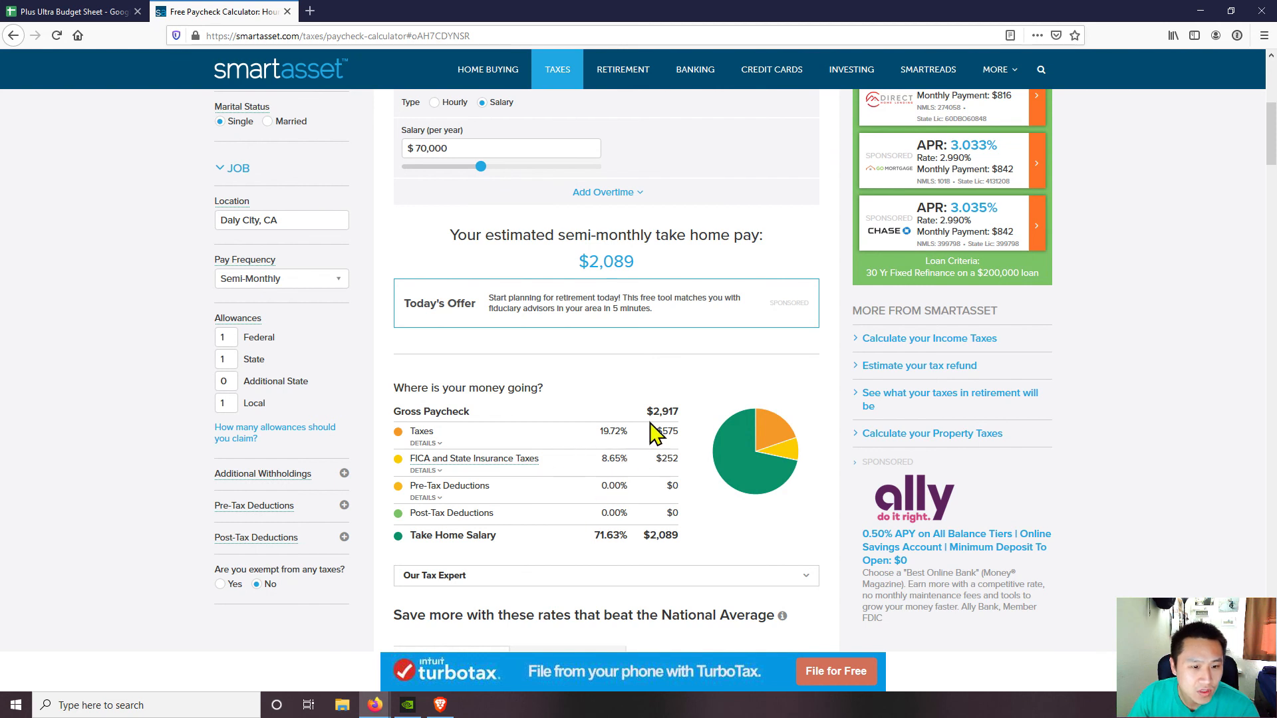
left_click_drag(636, 262, 587, 263)
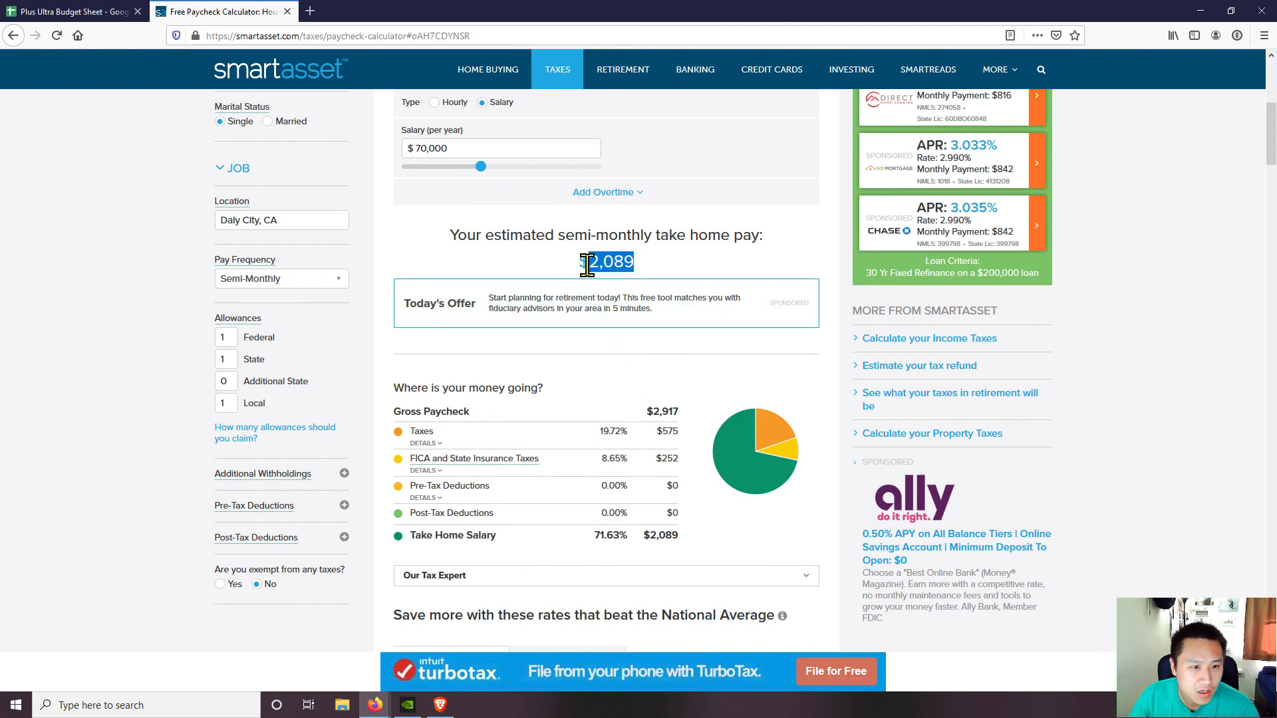
left_click_drag(679, 411, 641, 407)
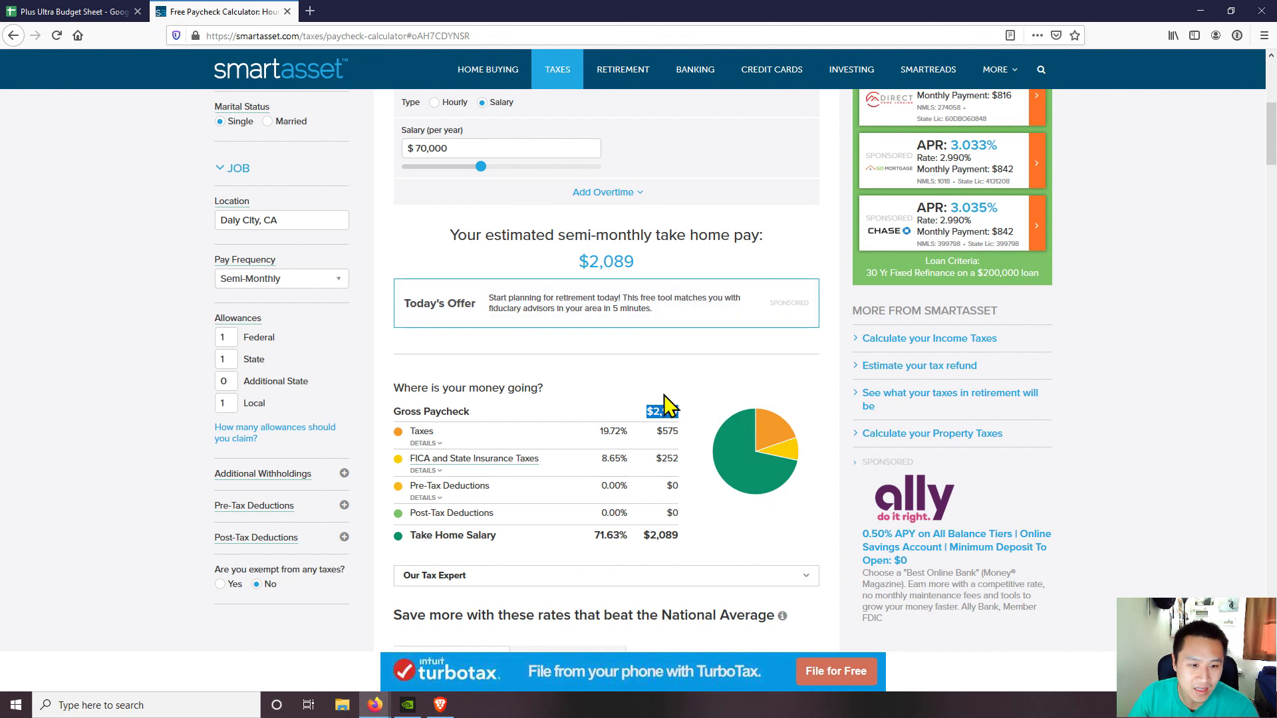
Return to the Sample Budget 2 sheet and set Pre-Tax Income in B4 to the calculator's gross paycheck, 2917
left_click(128, 12)
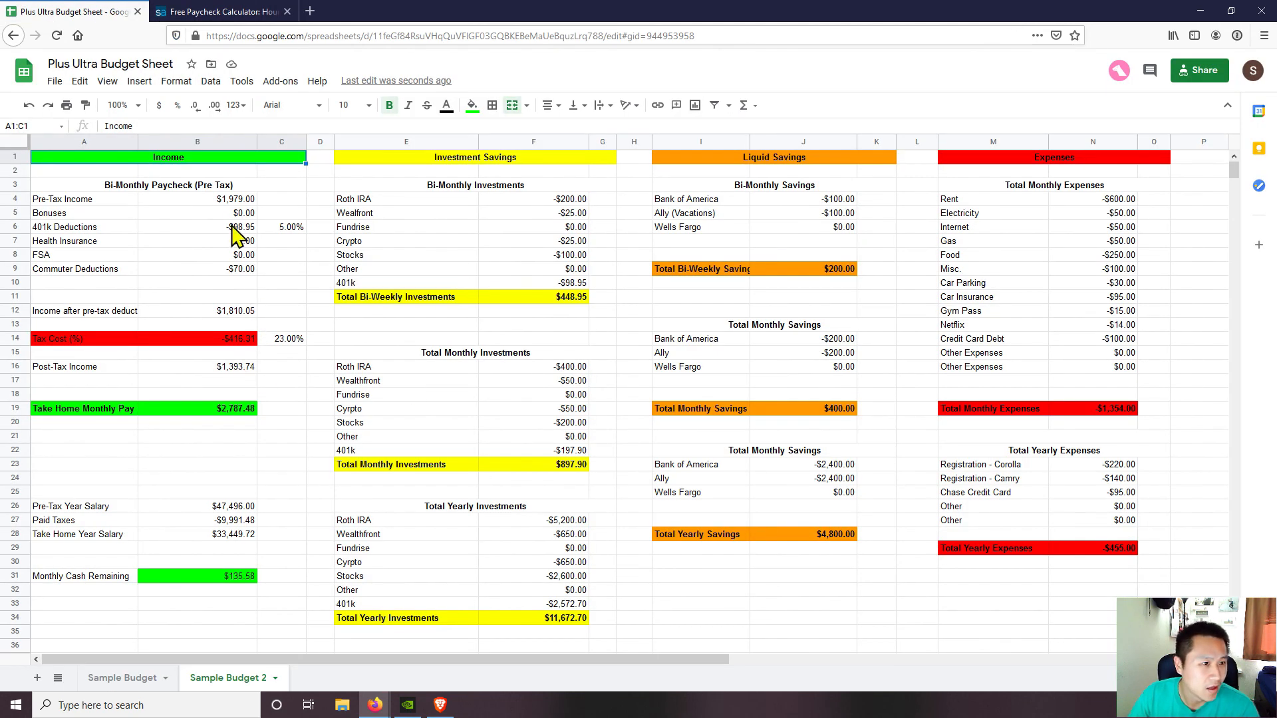
left_click(232, 197)
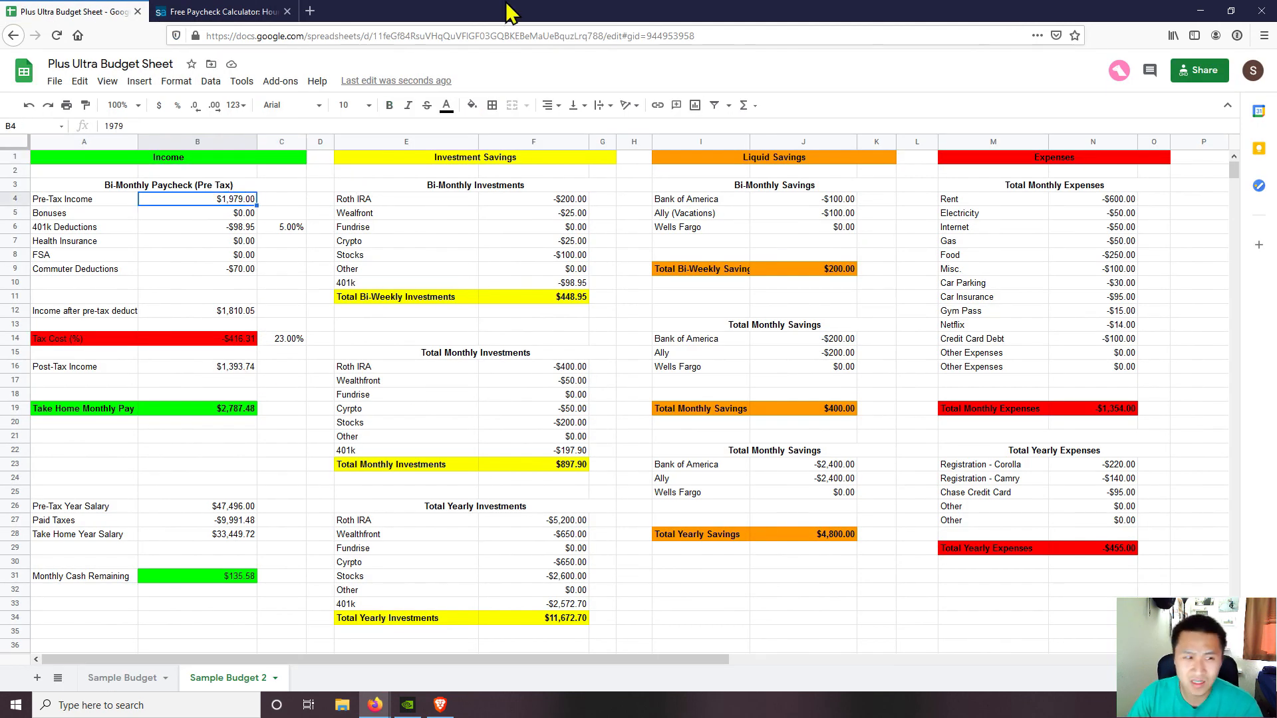
left_click(209, 12)
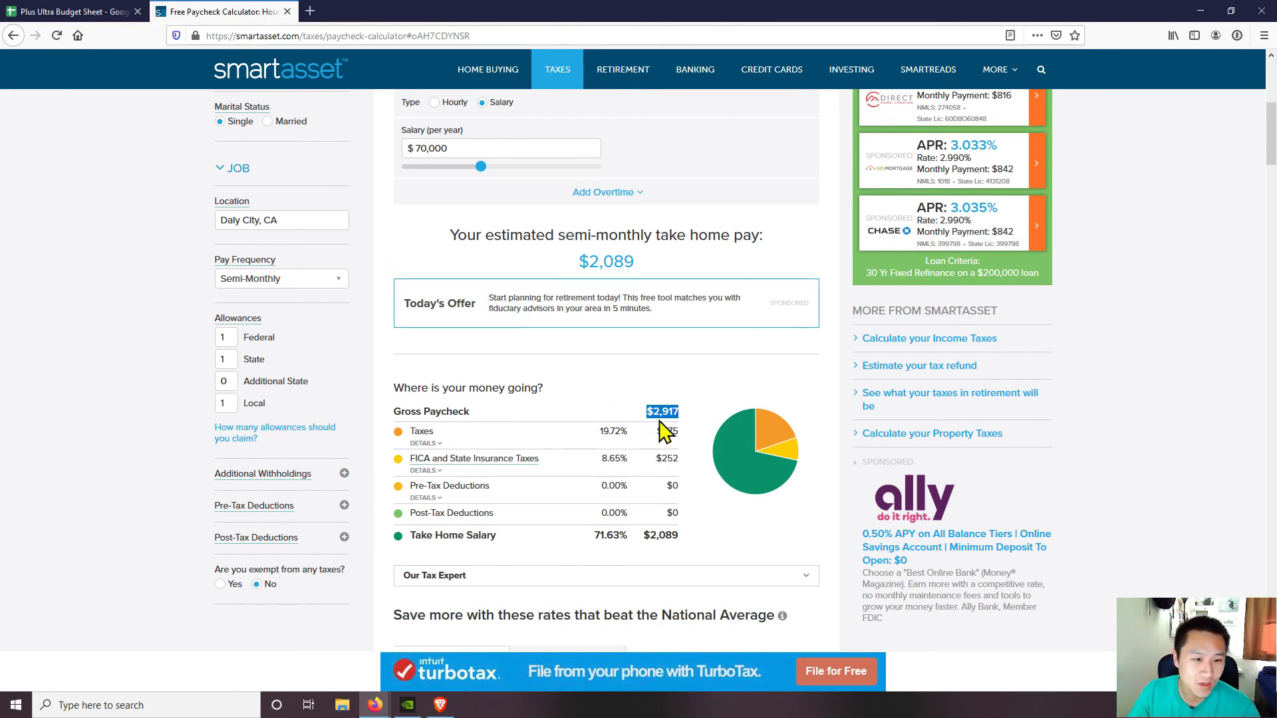
key("ctrl+Tab")
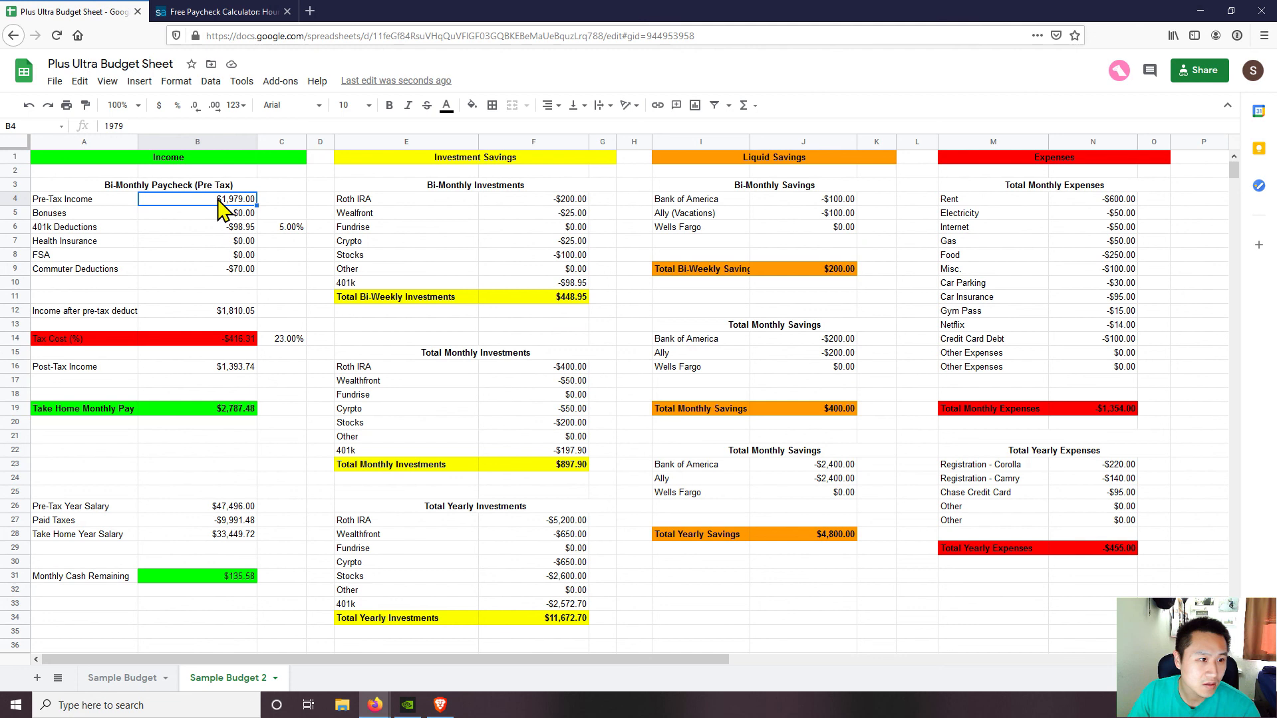
type("2917")
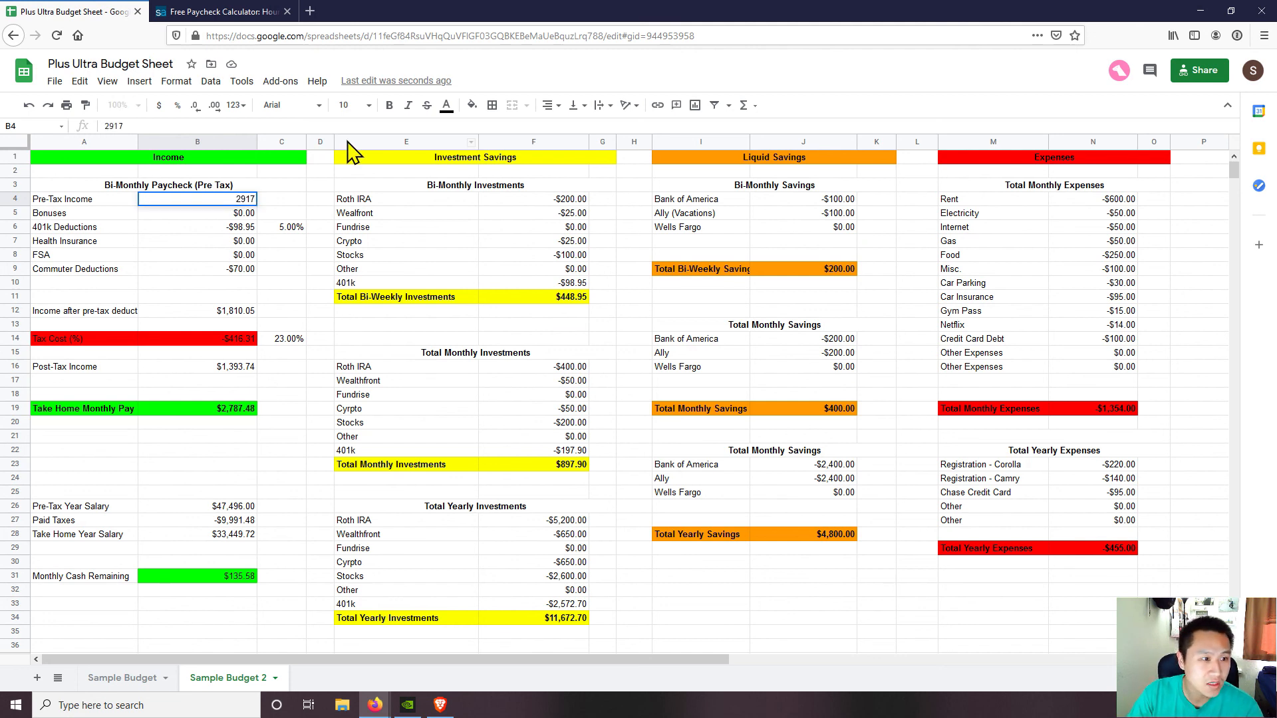
key("Return")
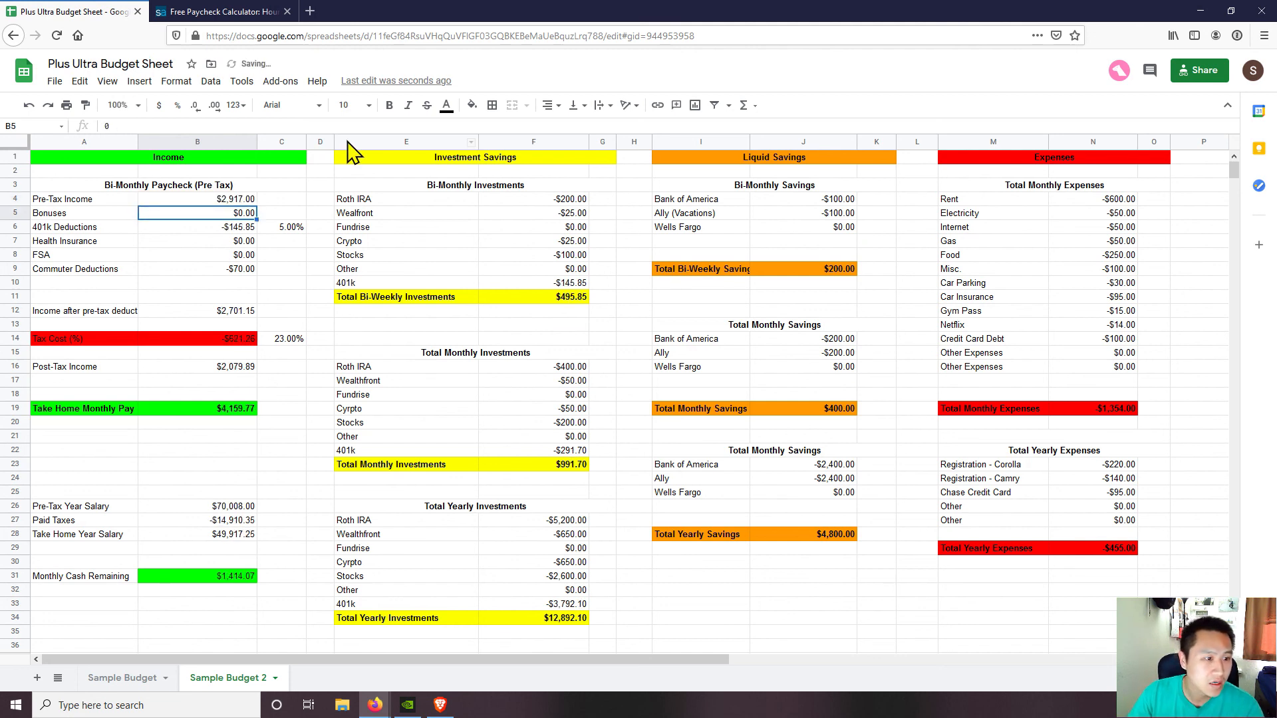
Set the Tax Cost rate in C14 to 28%
left_click(291, 337)
type("28")
key("Return")
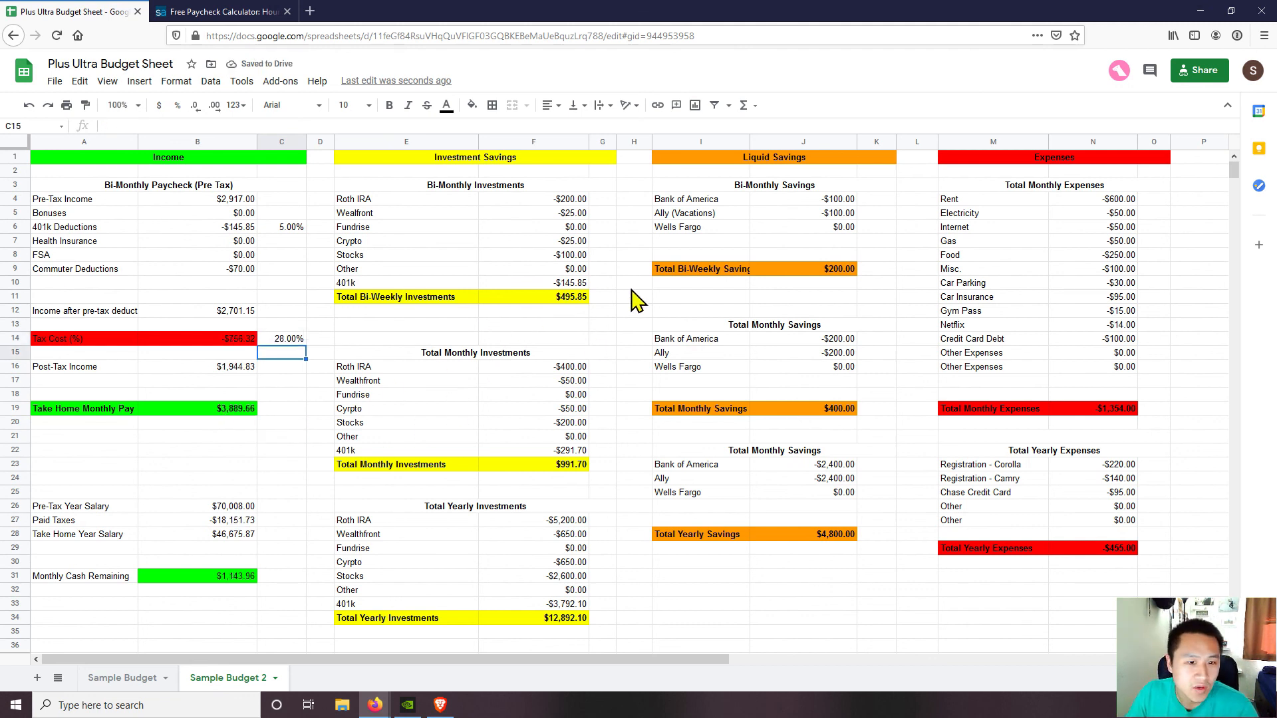
Check the Pre-Tax Income entry in B4 and the Monthly Cash Remaining formula in B31
left_click(240, 202)
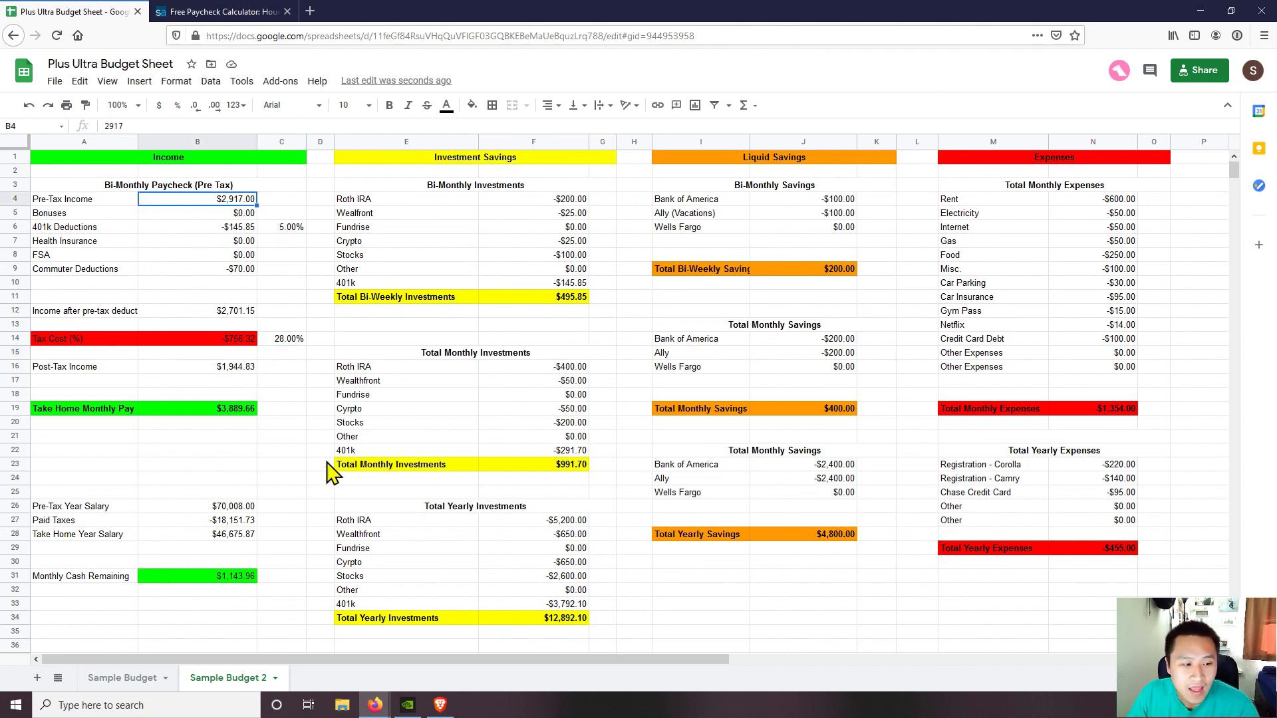
left_click(219, 578)
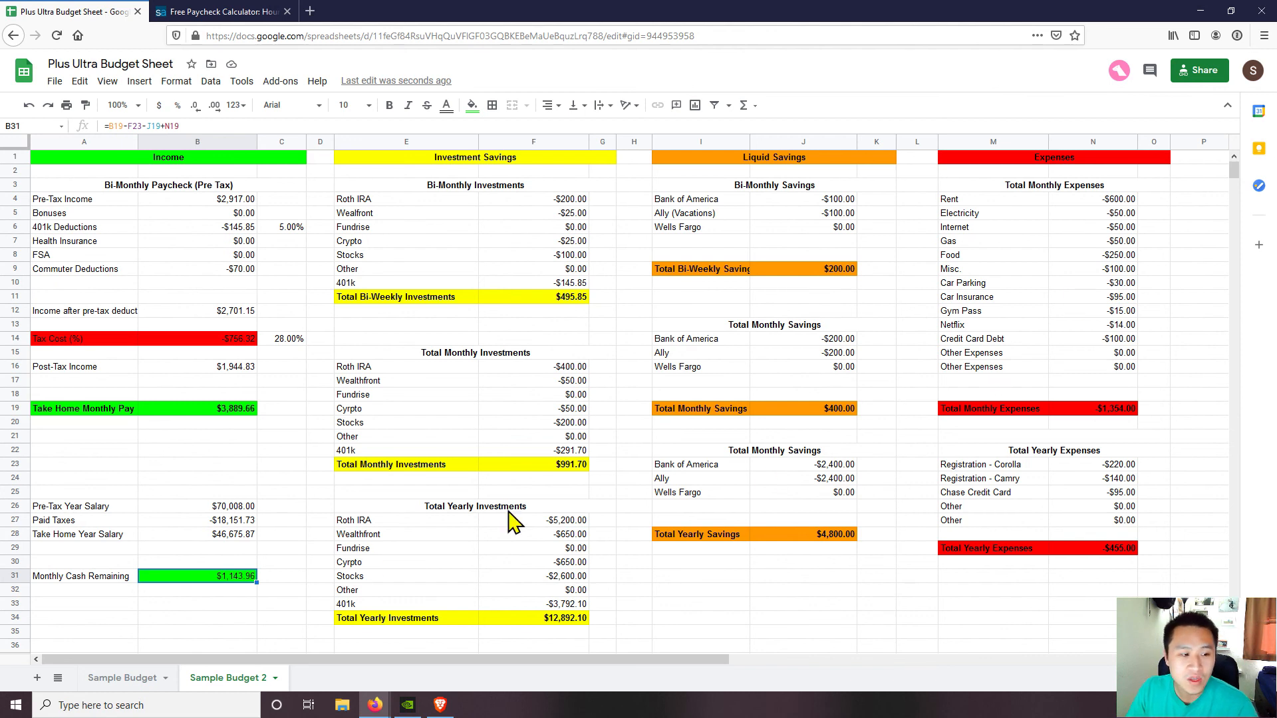
left_click(225, 590)
left_click(230, 580)
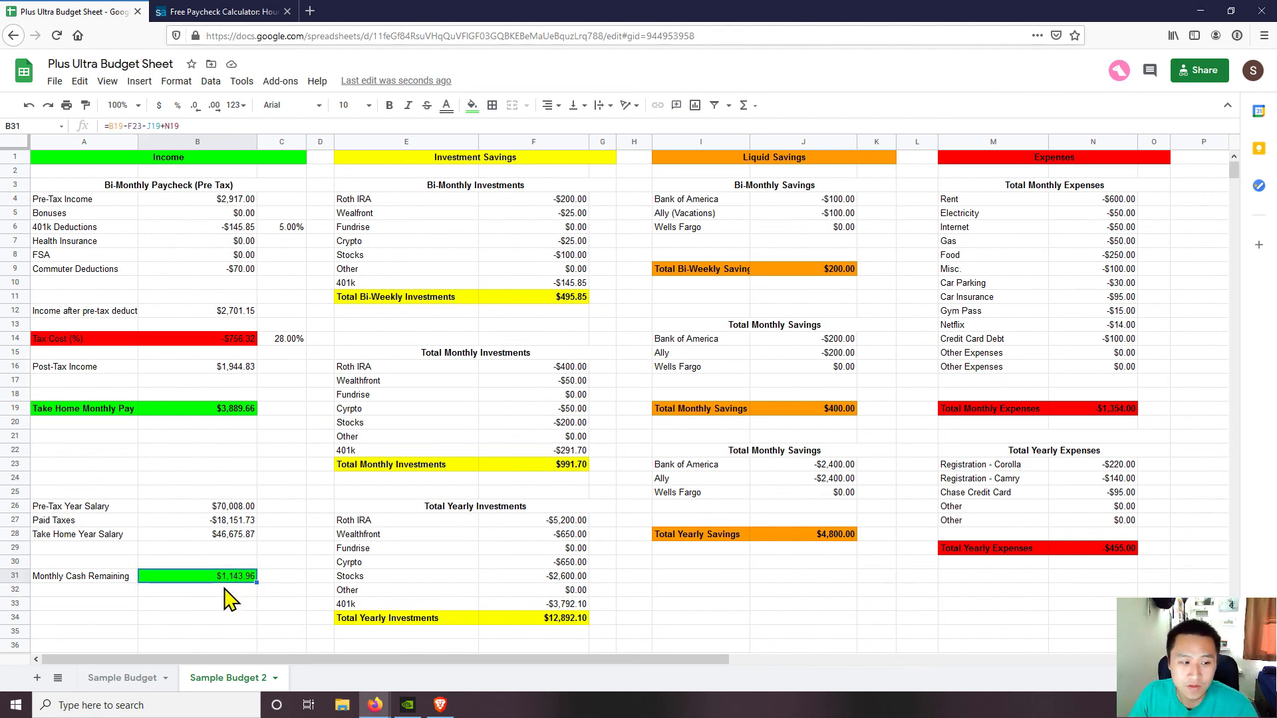